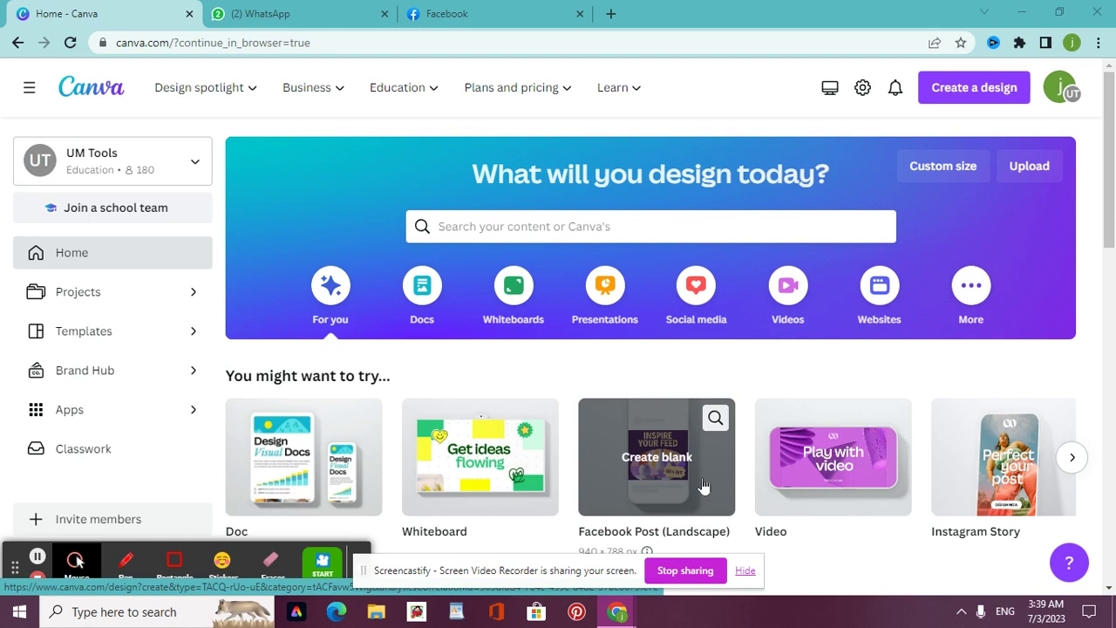
# Search the templates for "ebook" and create a blank Wattpad Book Cover design, continuing in the browser
pyautogui.click(558, 227)
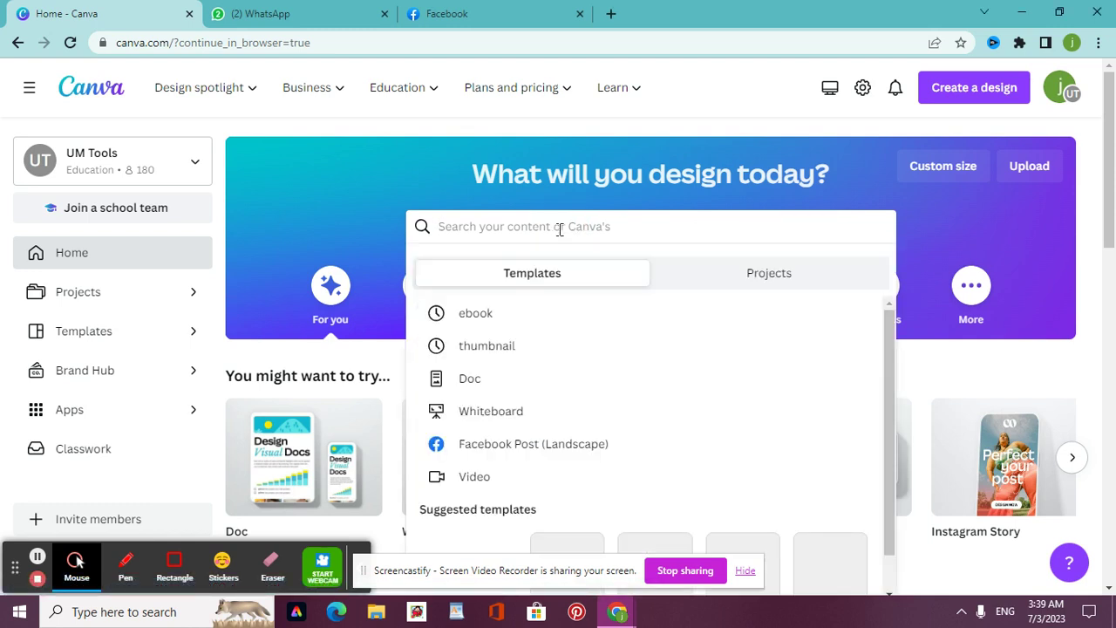
pyautogui.click(476, 318)
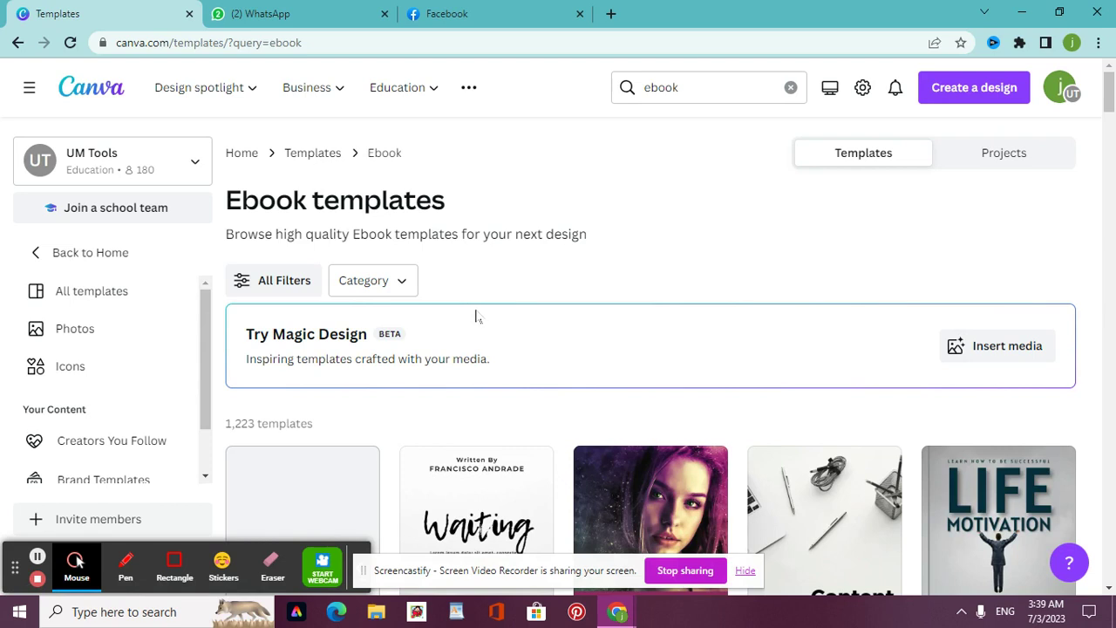
pyautogui.click(316, 491)
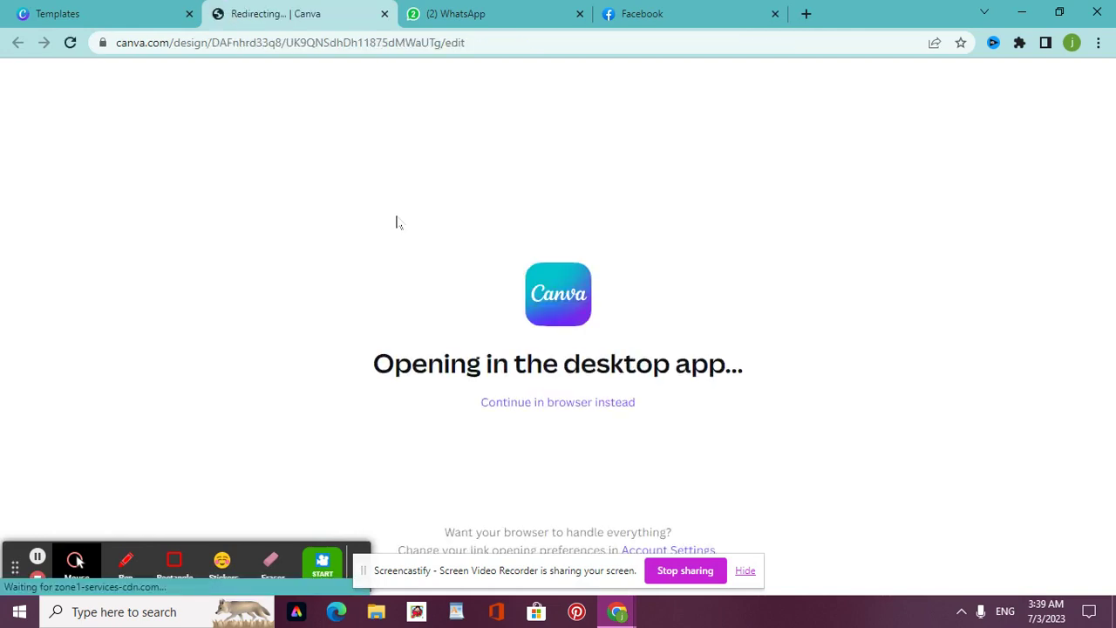
pyautogui.click(564, 406)
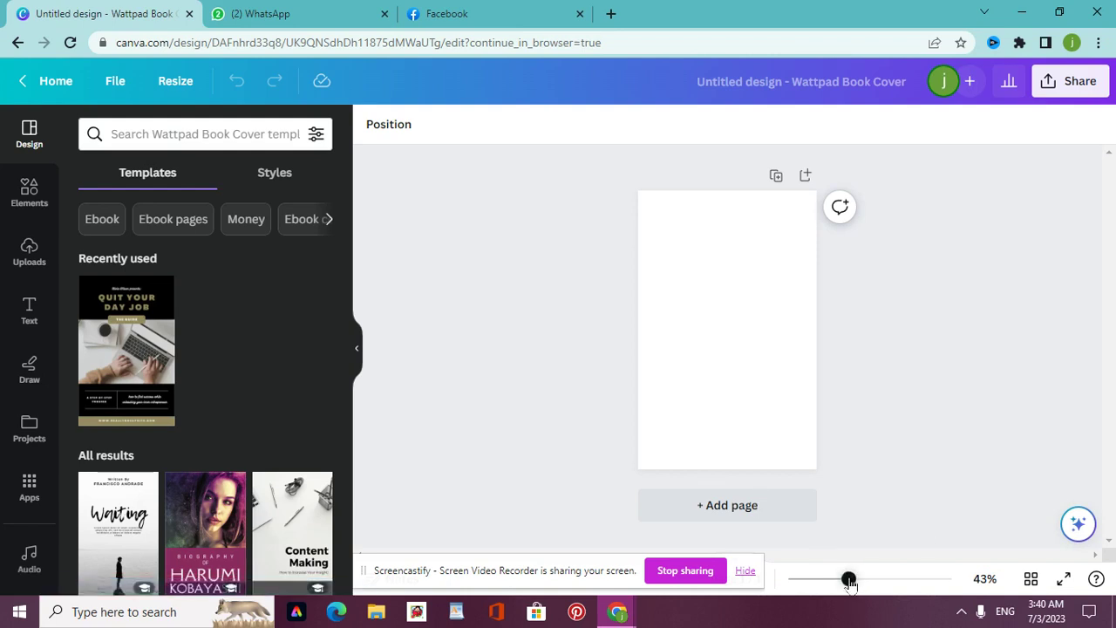
# Add several blank pages after the first page of the design
pyautogui.moveTo(850, 583); pyautogui.dragTo(872, 583)
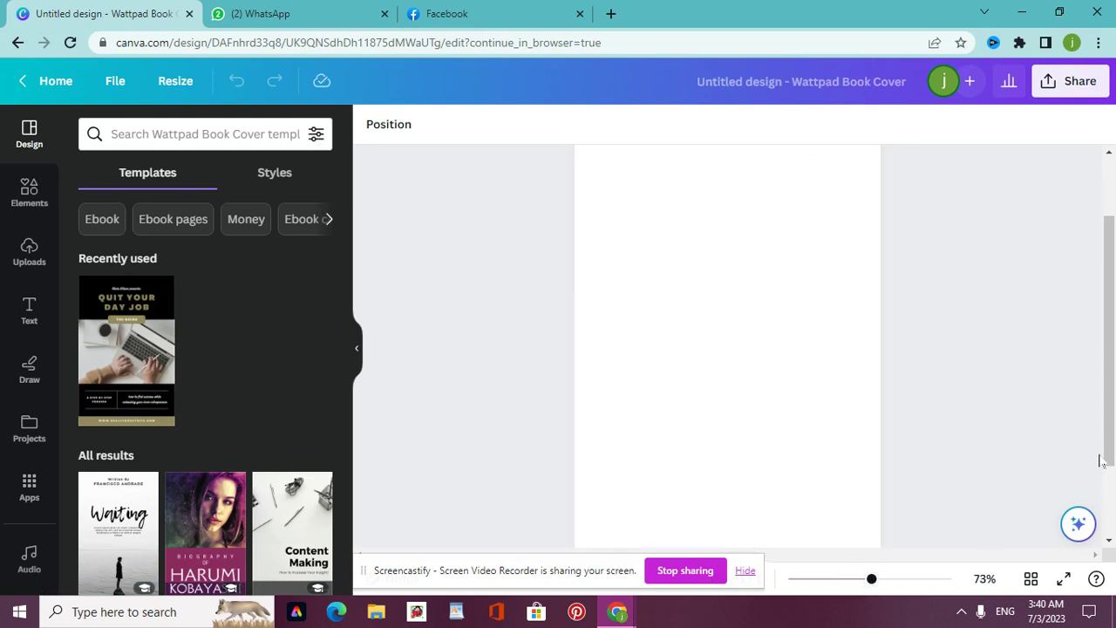
pyautogui.moveTo(1100, 461); pyautogui.dragTo(1104, 403)
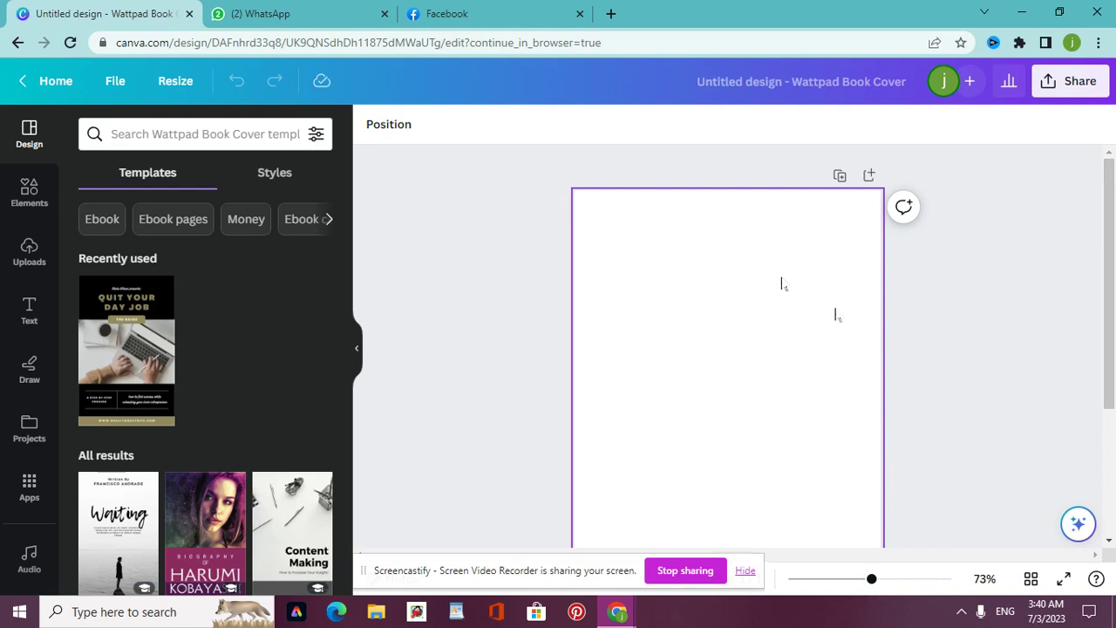
pyautogui.moveTo(1111, 283); pyautogui.dragTo(1114, 471)
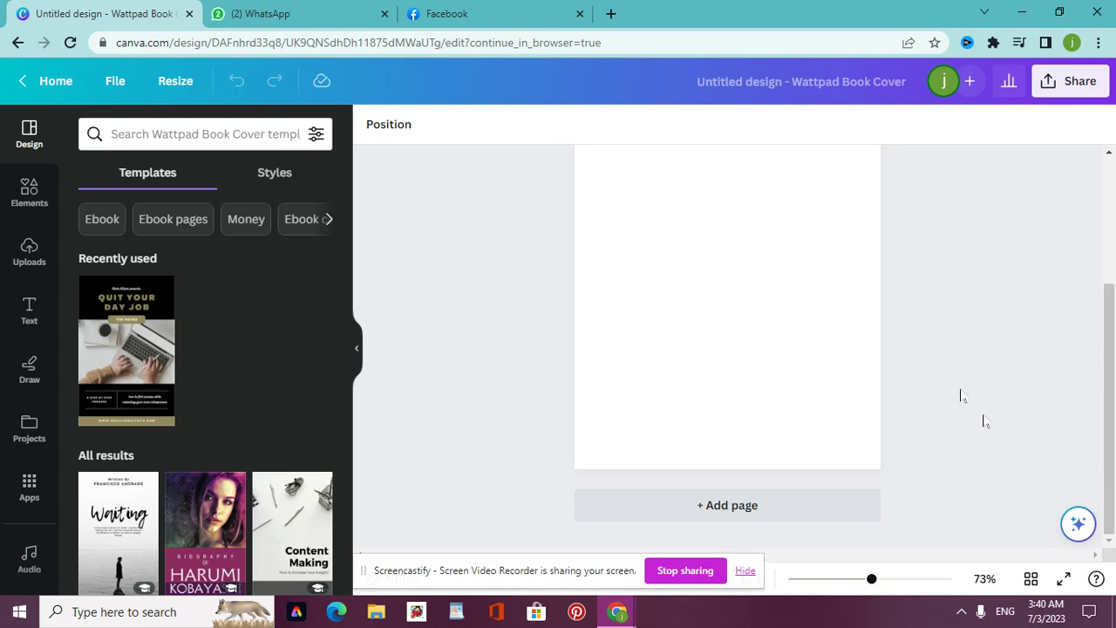
pyautogui.click(782, 513)
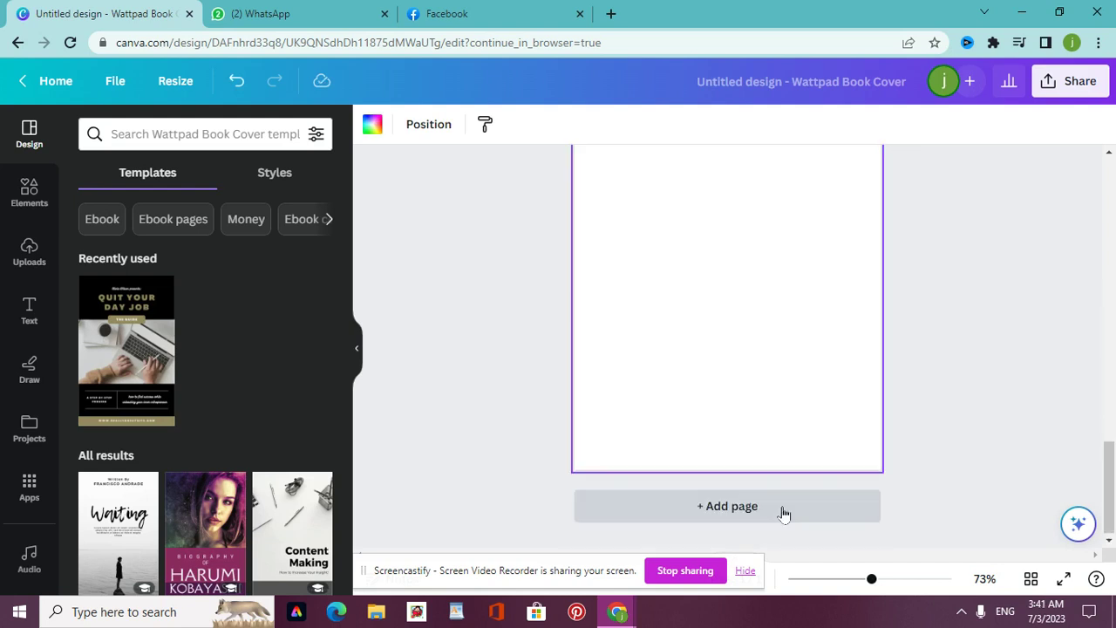
pyautogui.click(737, 514)
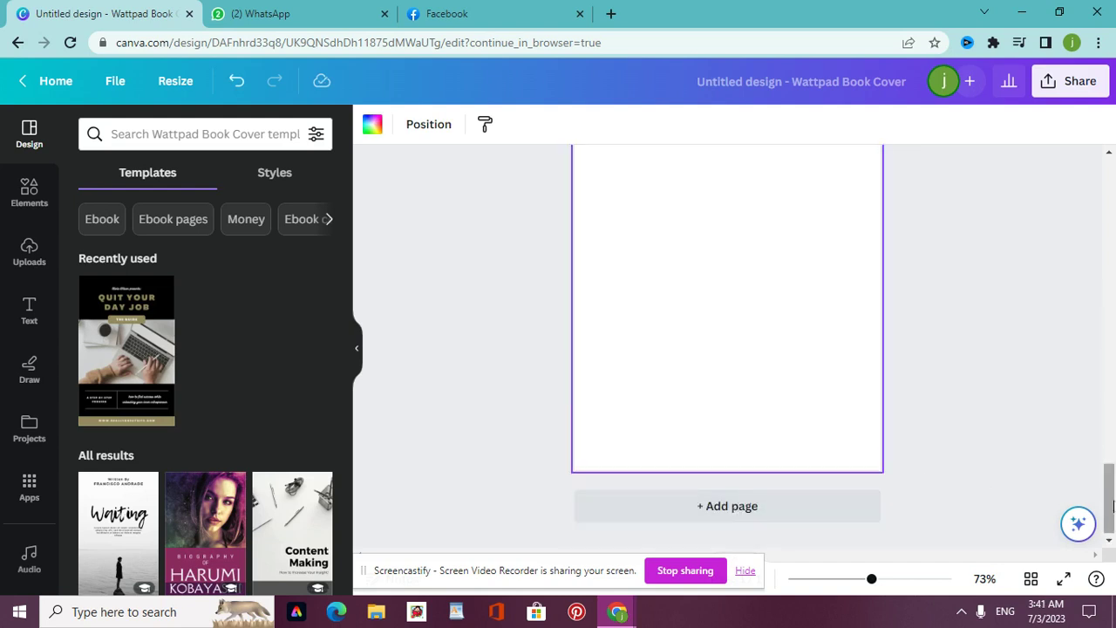
pyautogui.moveTo(1113, 505); pyautogui.dragTo(1059, 169)
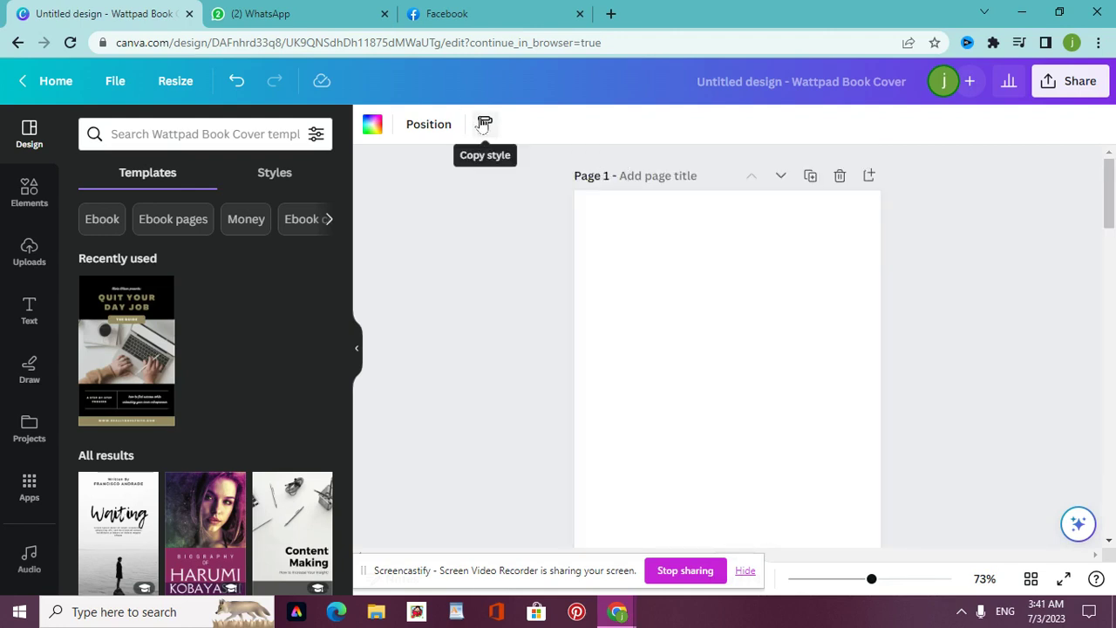
# Set the page background to the Brand Kit's blue and apply that color change to all pages
pyautogui.click(371, 125)
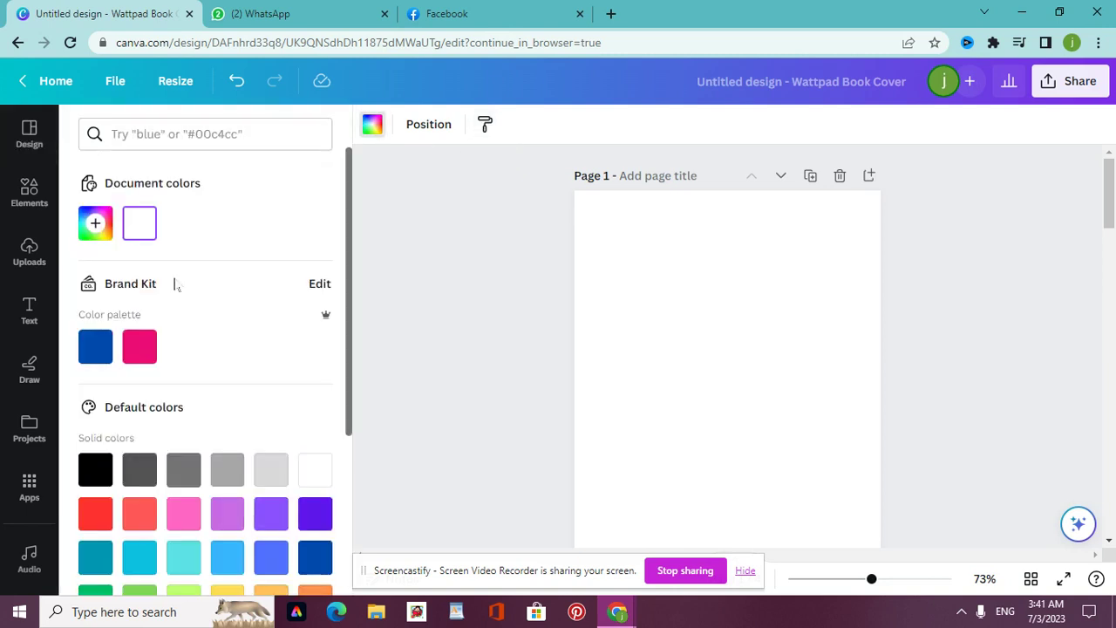
pyautogui.click(96, 349)
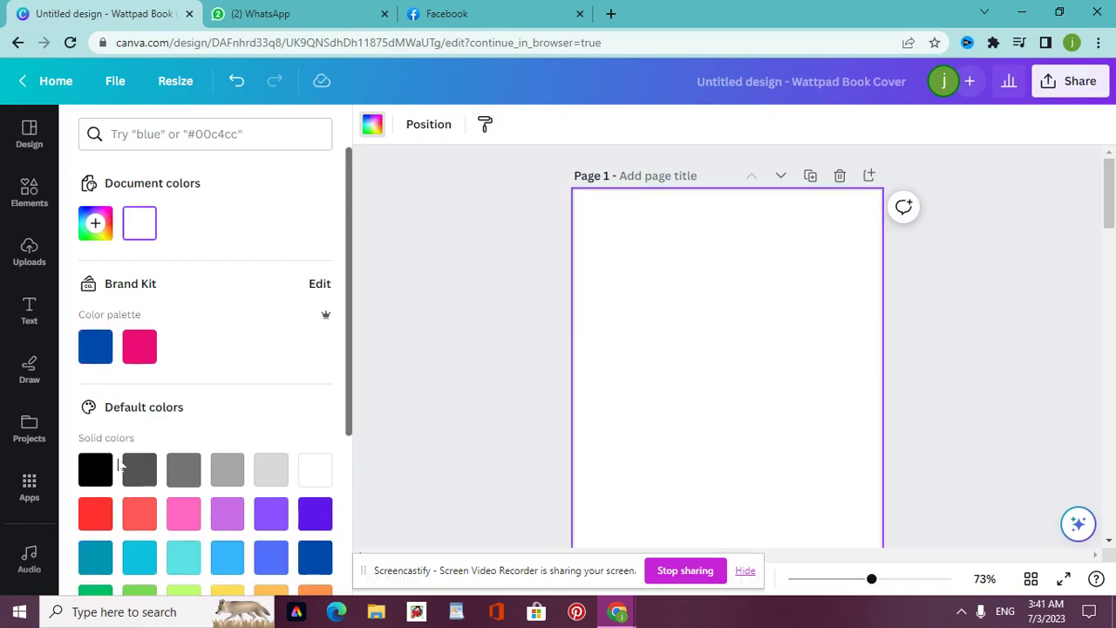
pyautogui.click(96, 349)
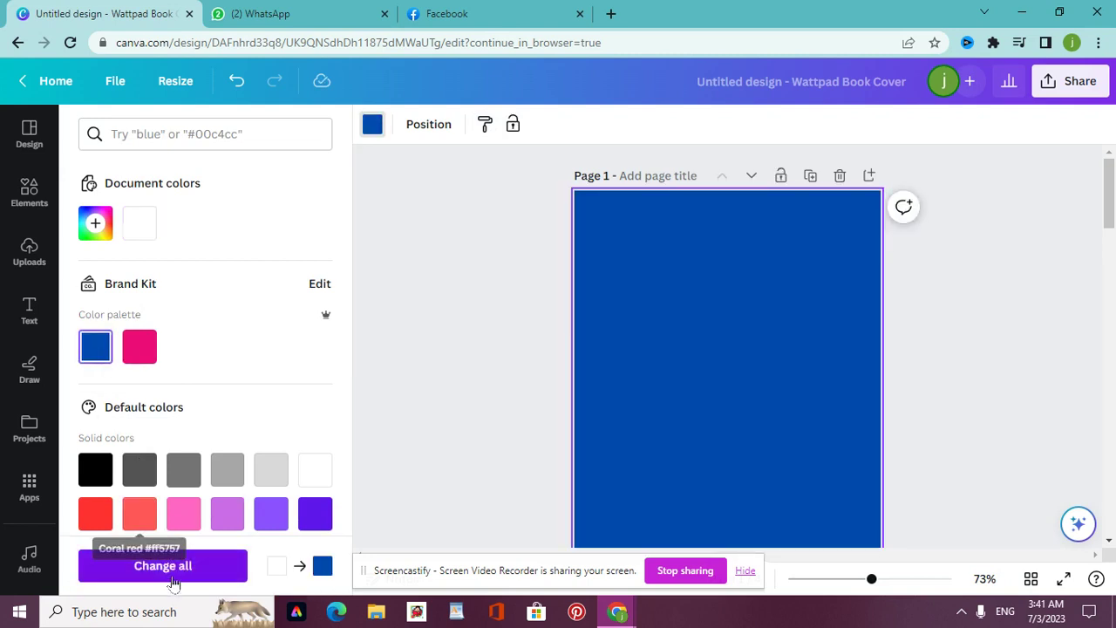
pyautogui.click(207, 577)
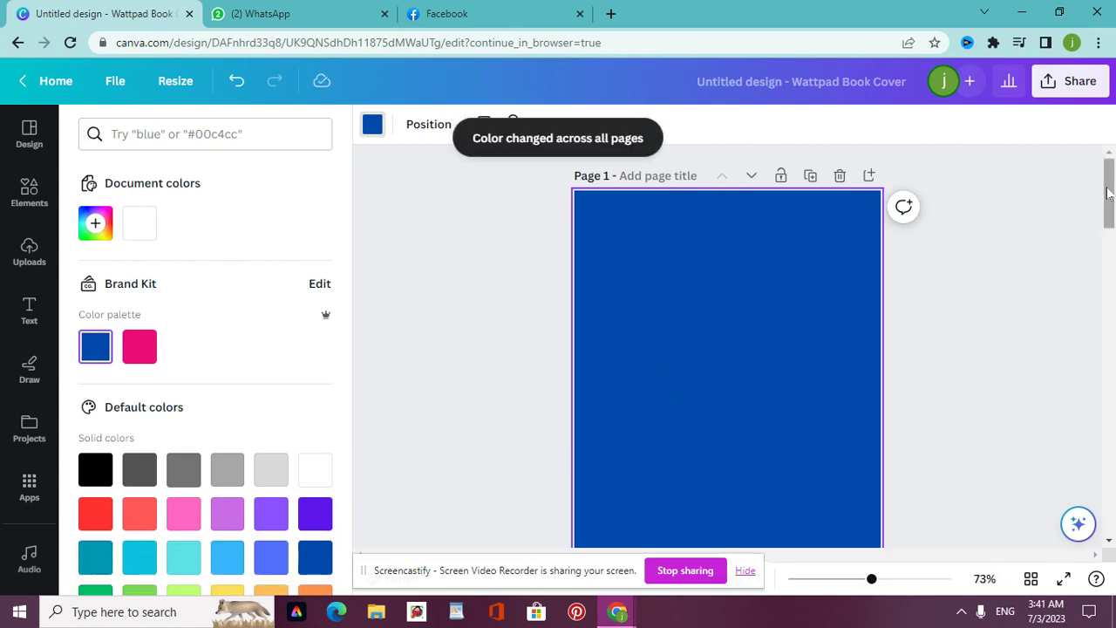
pyautogui.moveTo(1109, 194); pyautogui.dragTo(1097, 166)
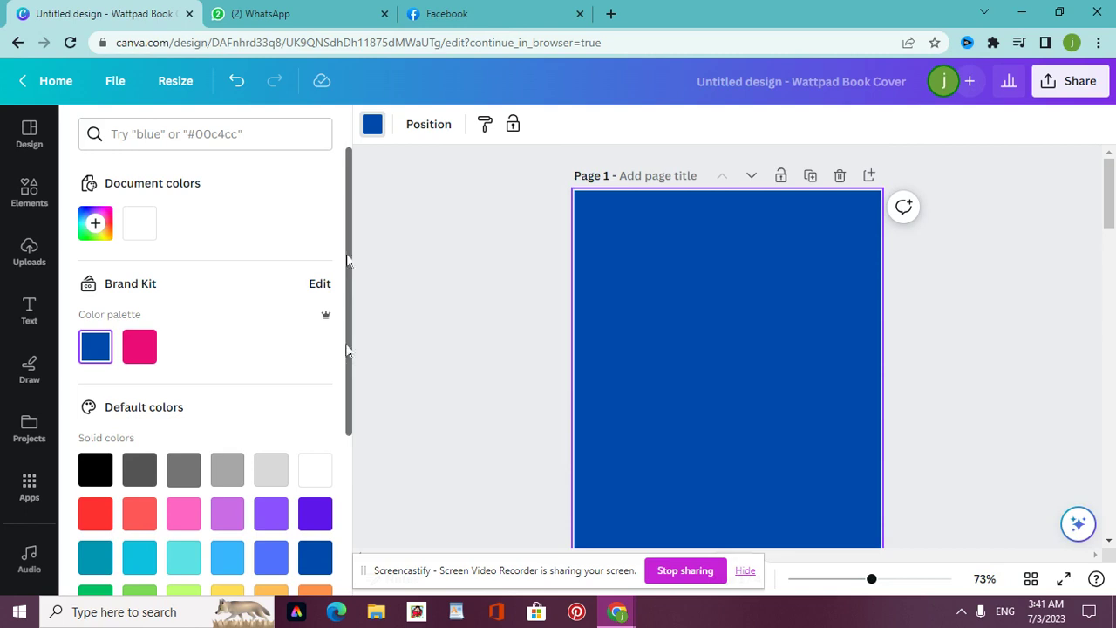
# Give page 1 the light green-to-blue gradient background and copy that style onto page 2
pyautogui.moveTo(349, 362); pyautogui.dragTo(350, 493)
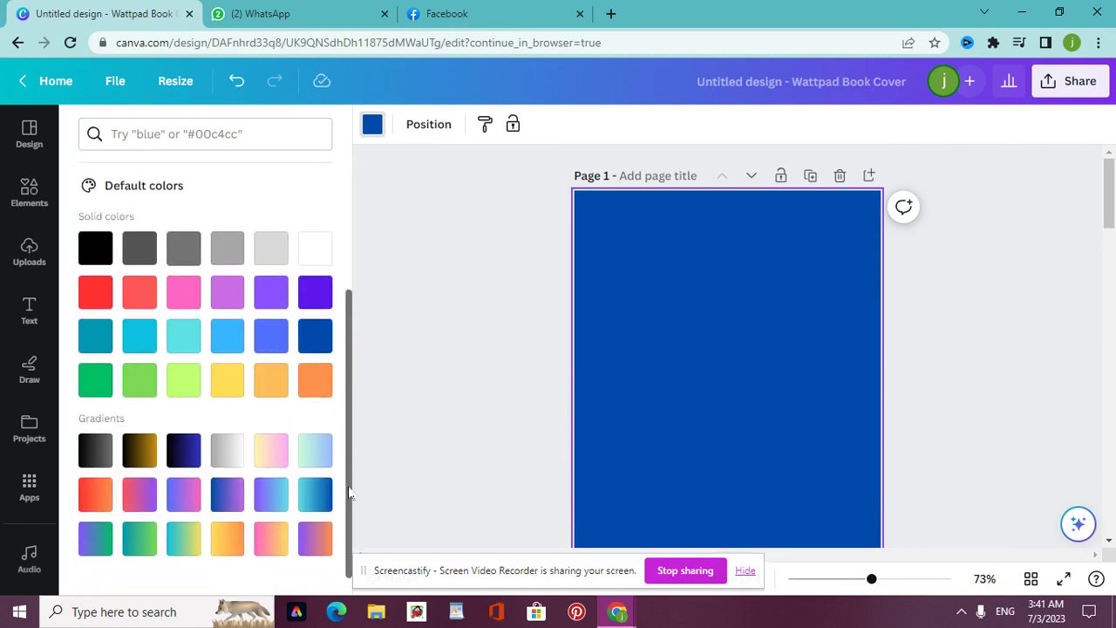
pyautogui.click(315, 451)
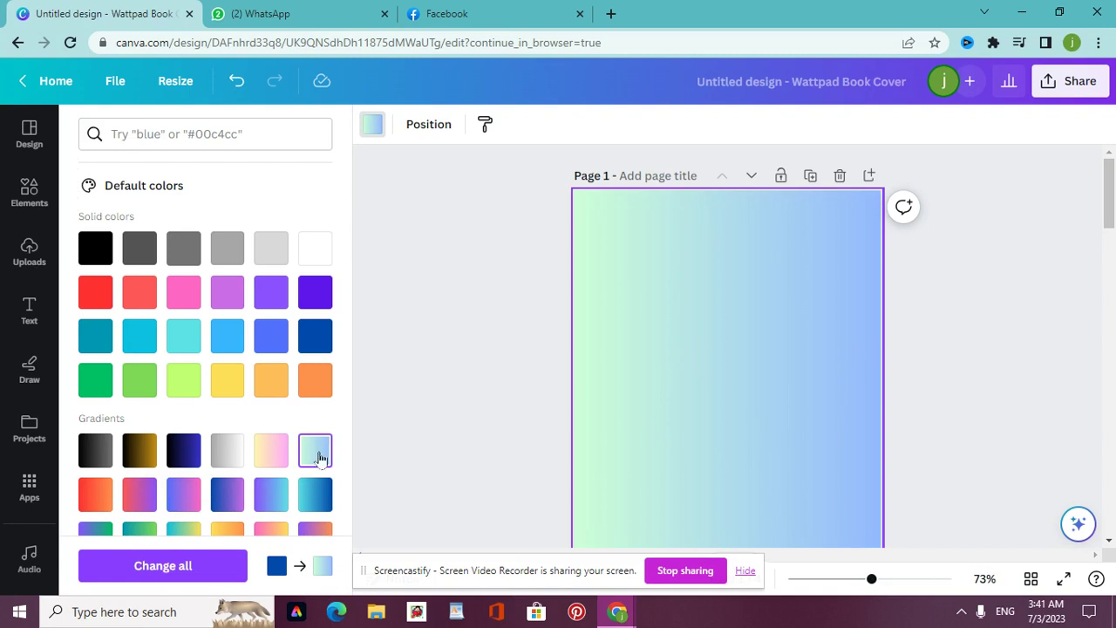
pyautogui.moveTo(1106, 214); pyautogui.dragTo(1103, 162)
pyautogui.click(485, 127)
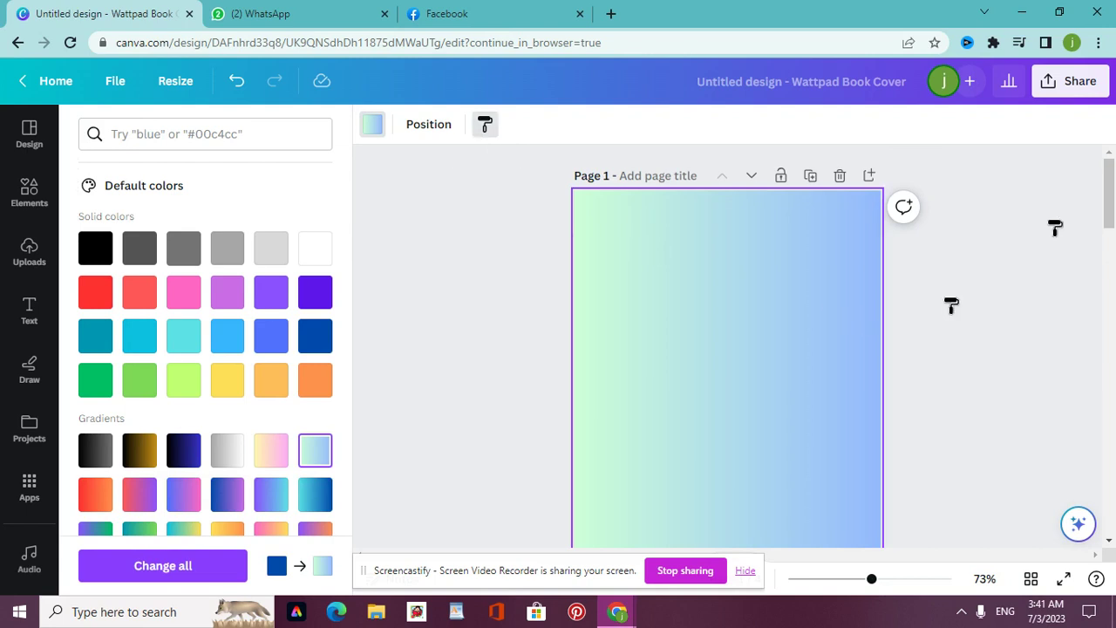
pyautogui.moveTo(1107, 196)
pyautogui.mouseDown()
pyautogui.moveTo(1105, 327)
pyautogui.moveTo(1096, 300)
pyautogui.mouseUp()
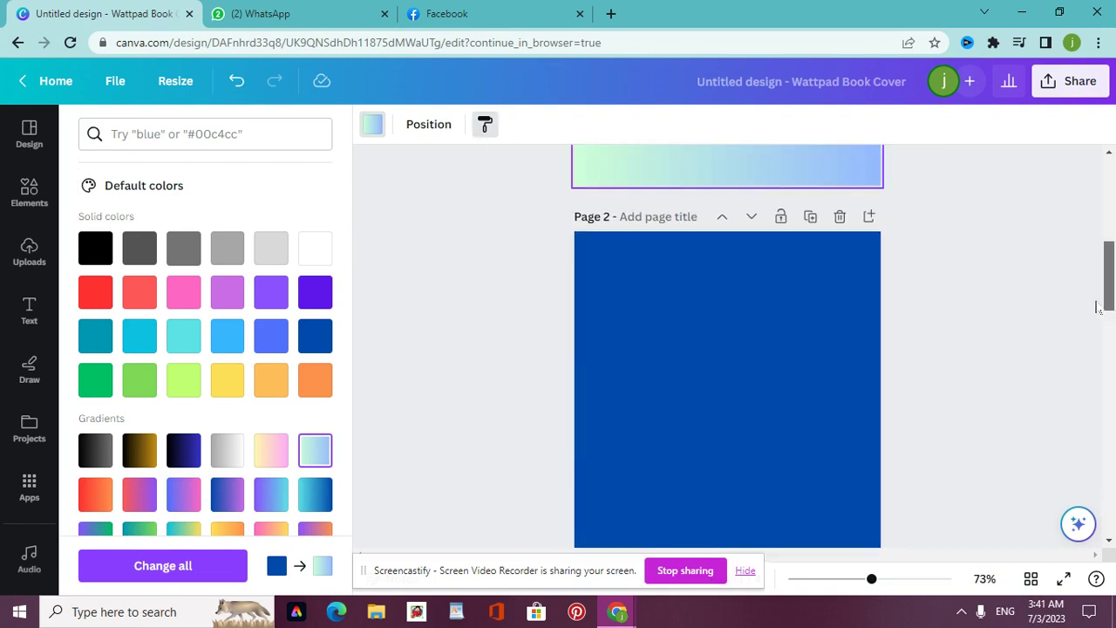
pyautogui.click(747, 417)
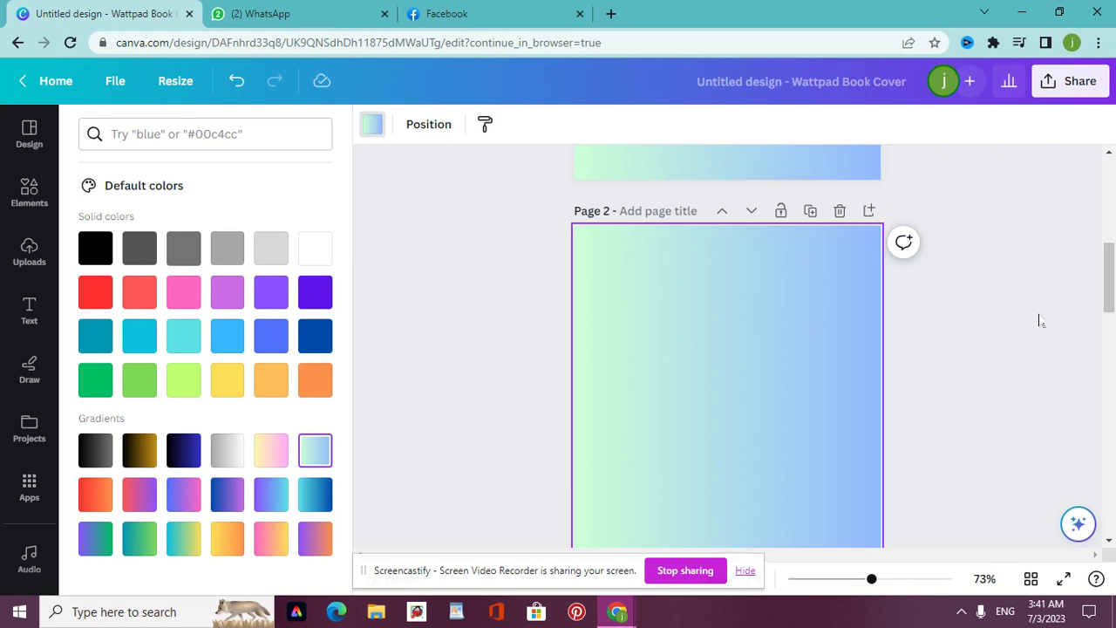
# Set the backgrounds of page 2 and page 1 back to the solid dark blue default color
pyautogui.moveTo(1109, 279); pyautogui.dragTo(1109, 194)
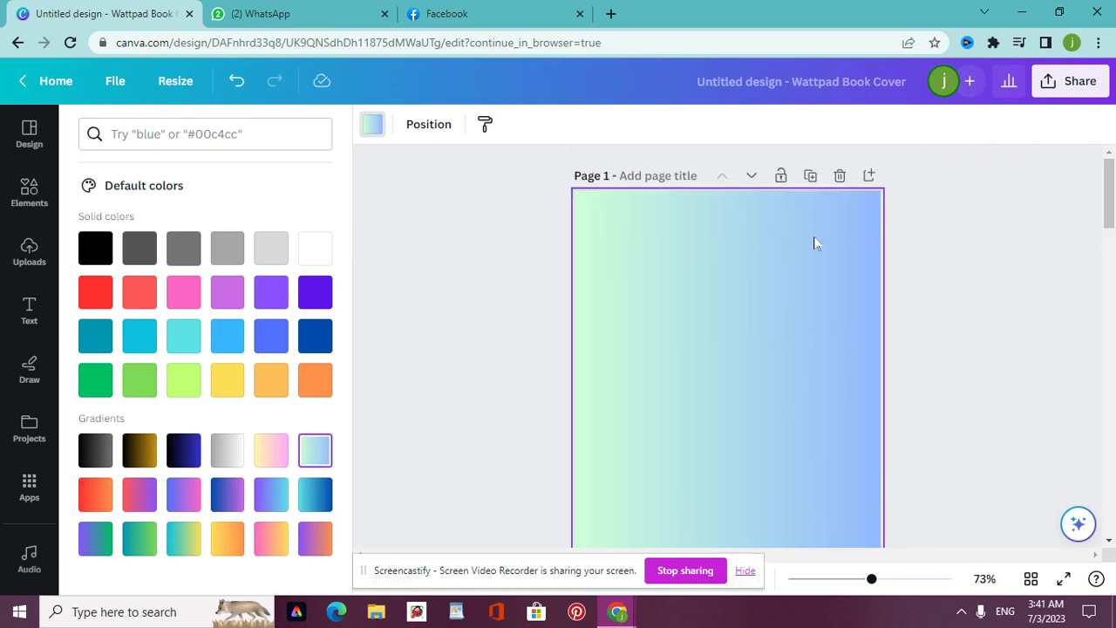
pyautogui.click(306, 346)
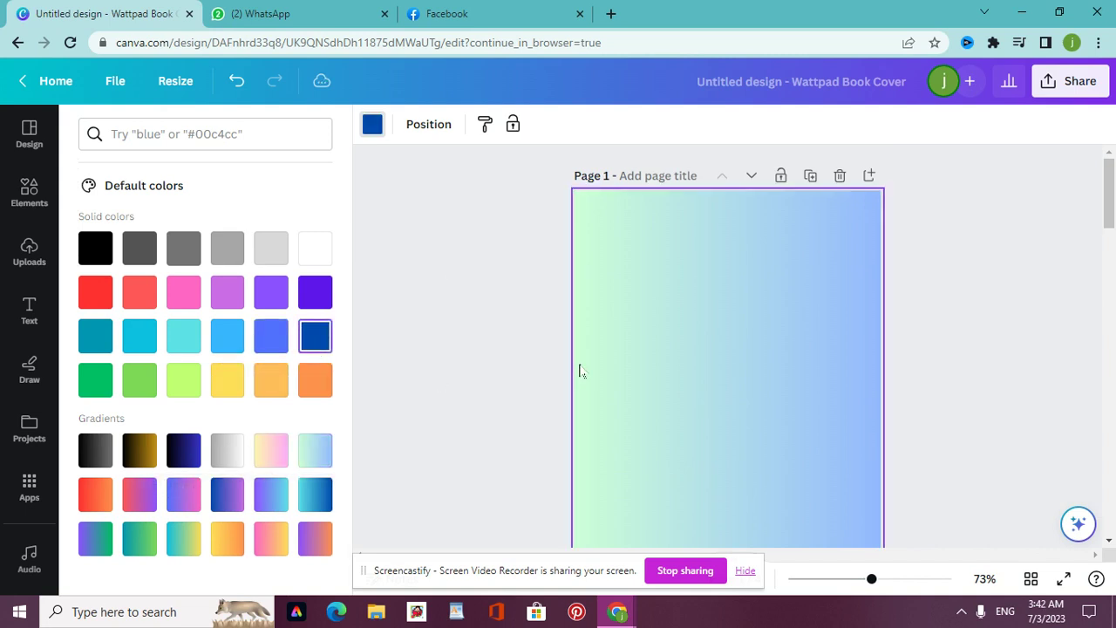
pyautogui.click(580, 370)
pyautogui.click(314, 339)
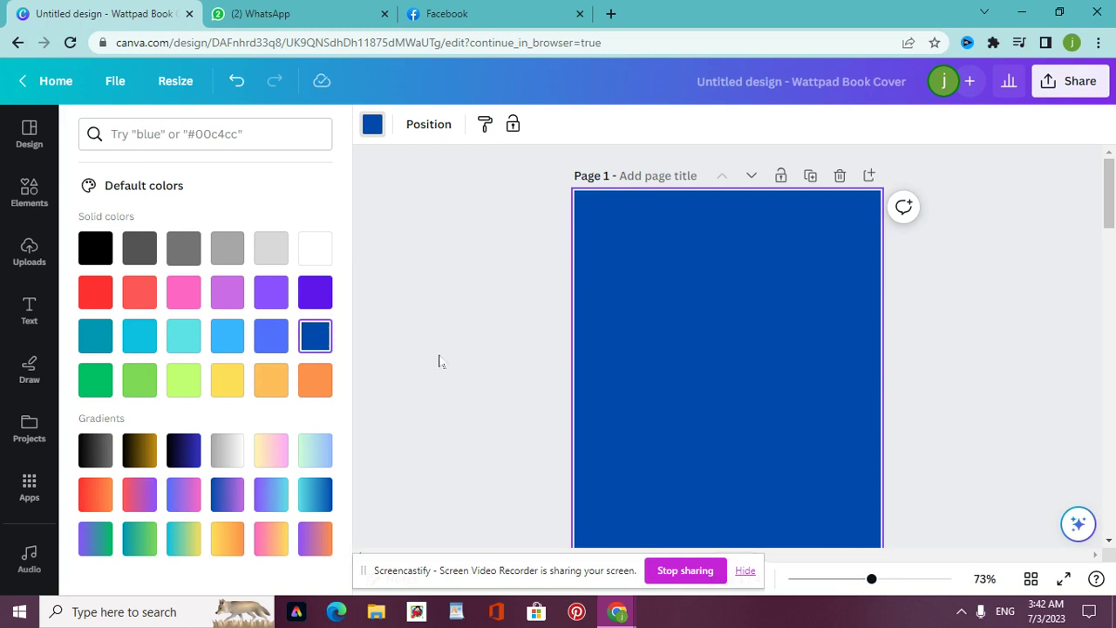
pyautogui.click(663, 319)
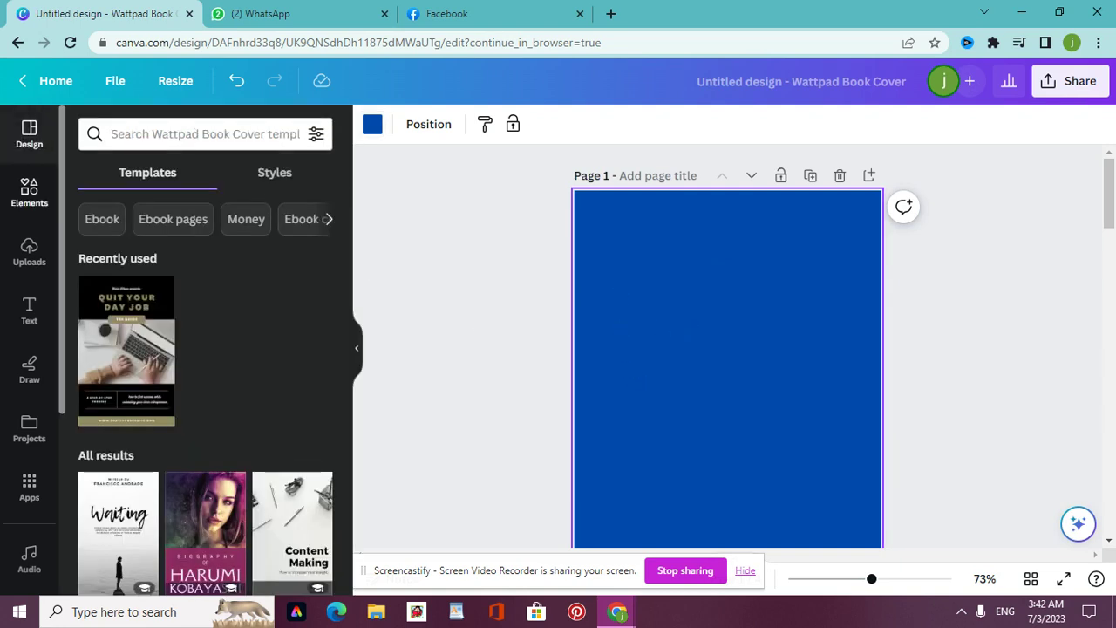
# Search the elements for "blue gradient" and add the dark blue blurred gradient graphic to page 1
pyautogui.click(28, 190)
pyautogui.click(138, 135)
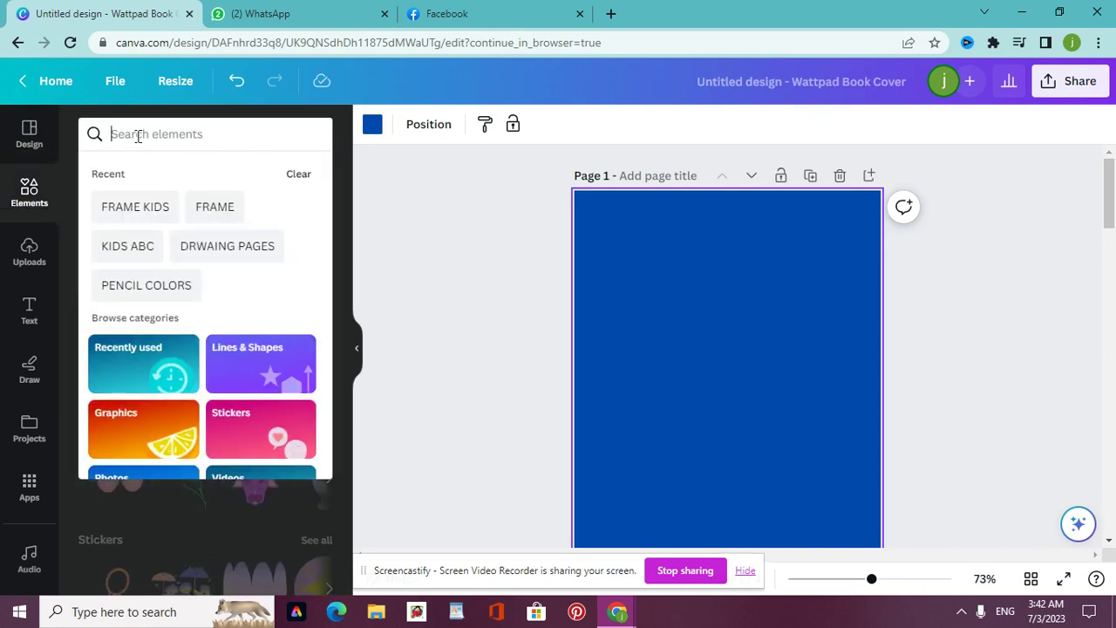
pyautogui.write('blue')
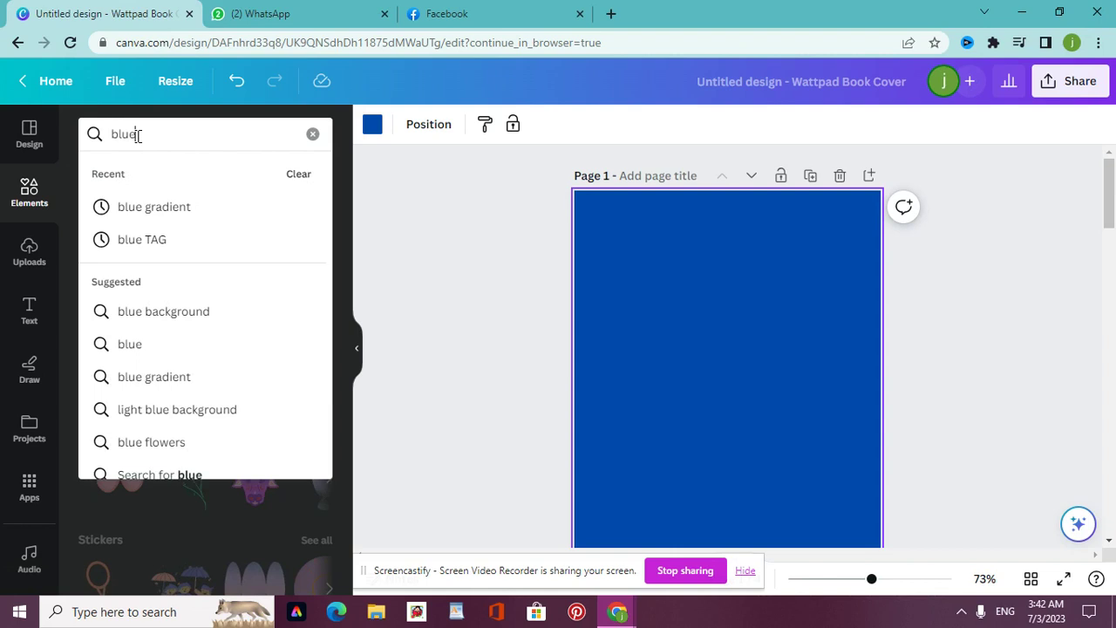
pyautogui.click(178, 206)
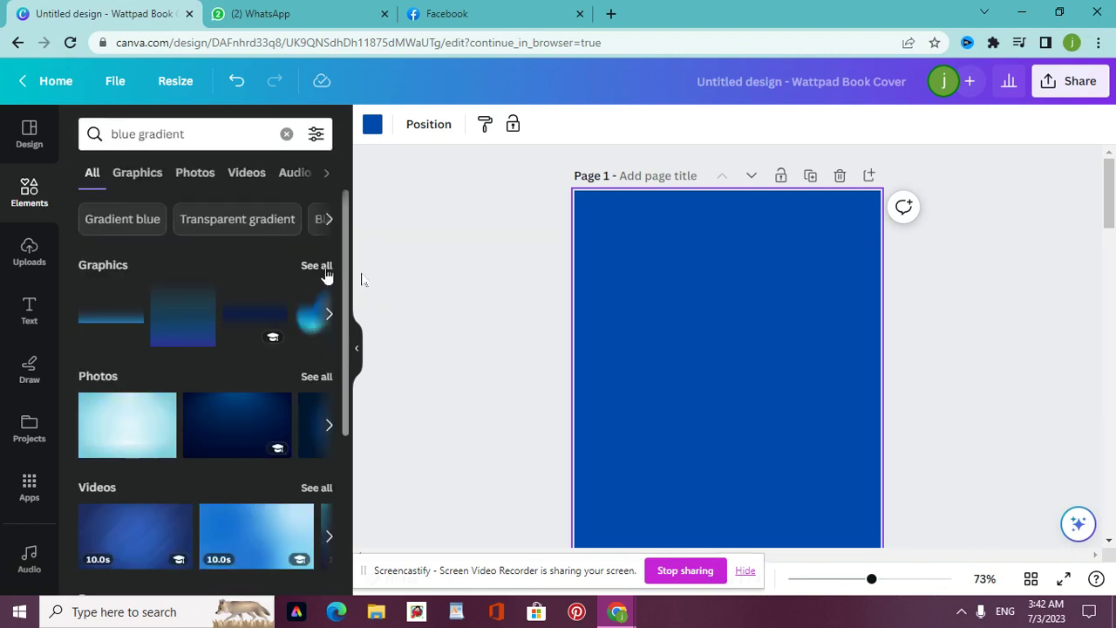
pyautogui.click(327, 273)
pyautogui.moveTo(347, 304); pyautogui.dragTo(347, 406)
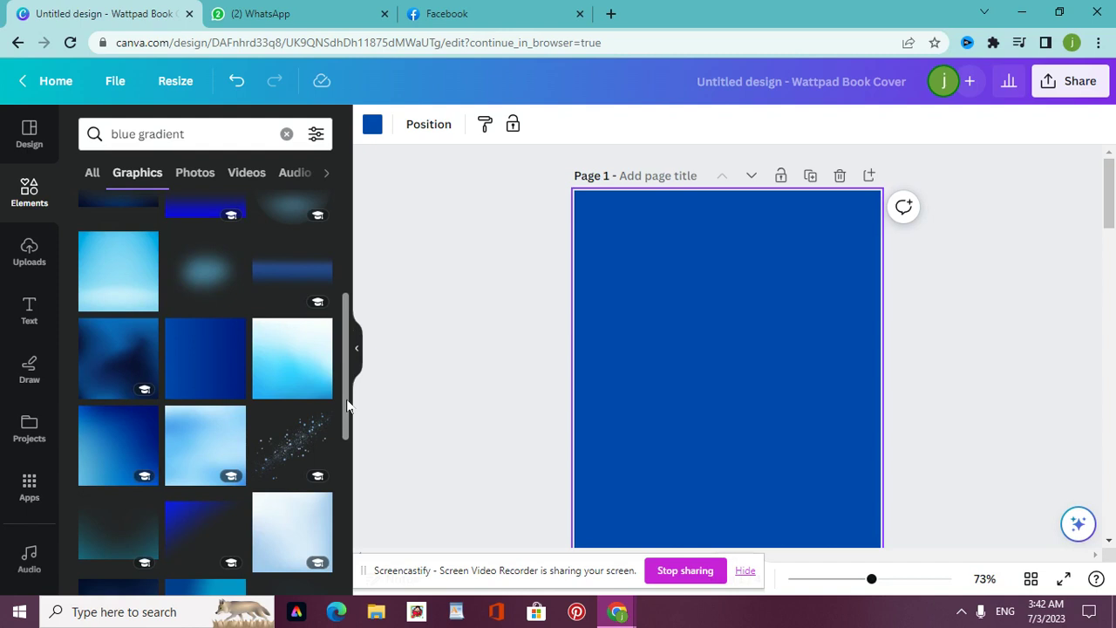
pyautogui.click(124, 361)
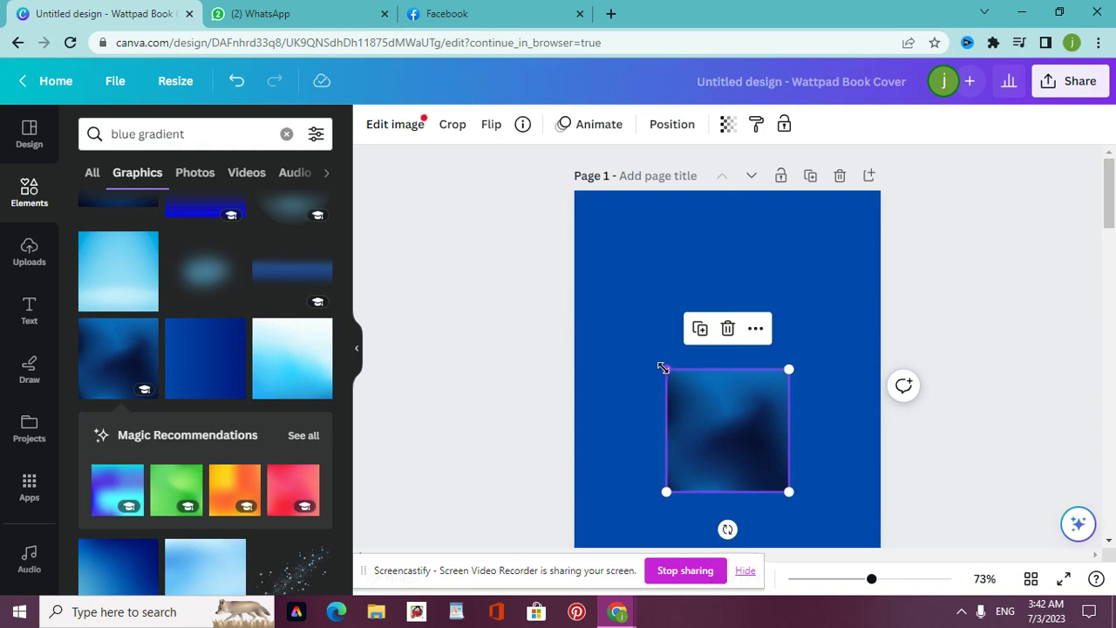
# Enlarge the gradient graphic, center it against page 1's upper edge, and set its transparency to 43
pyautogui.moveTo(663, 368); pyautogui.dragTo(574, 277)
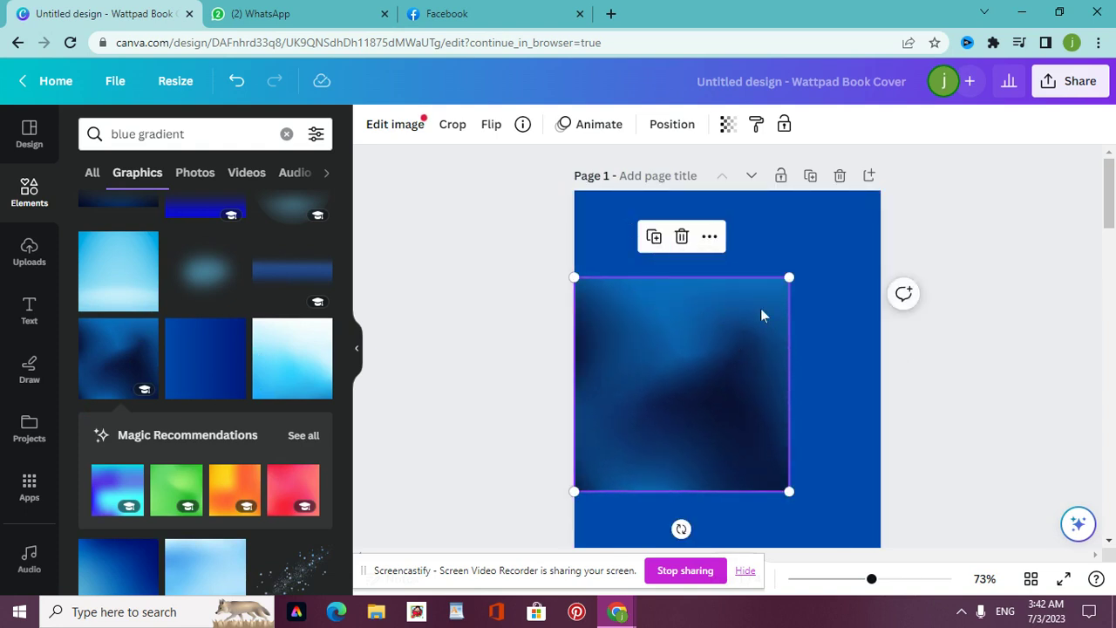
pyautogui.moveTo(761, 314); pyautogui.dragTo(786, 257)
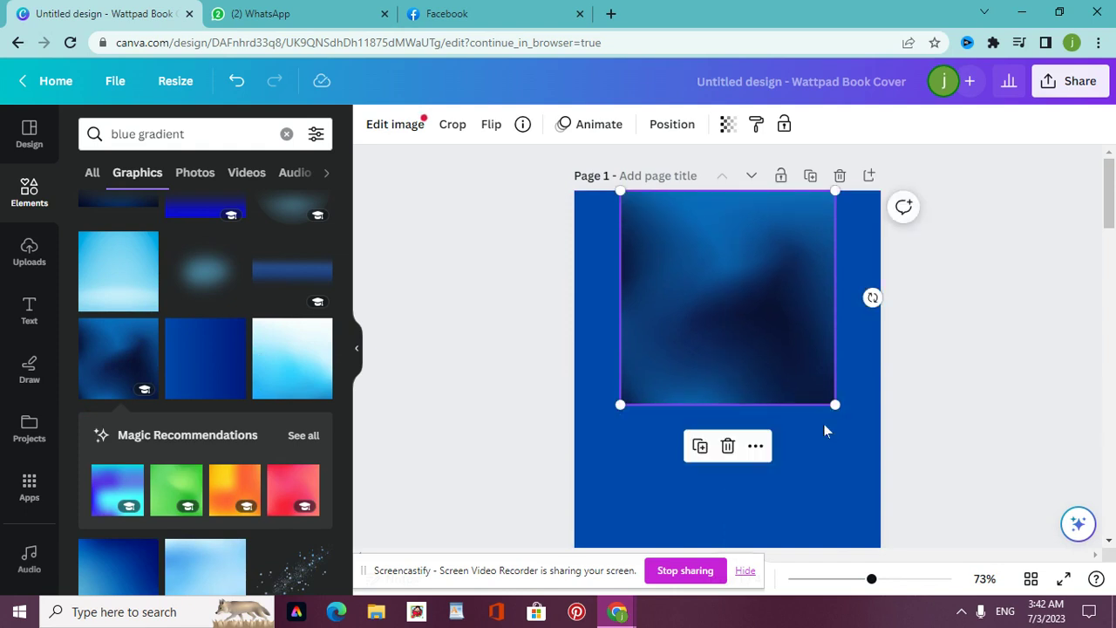
pyautogui.click(727, 125)
pyautogui.moveTo(731, 194); pyautogui.dragTo(640, 204)
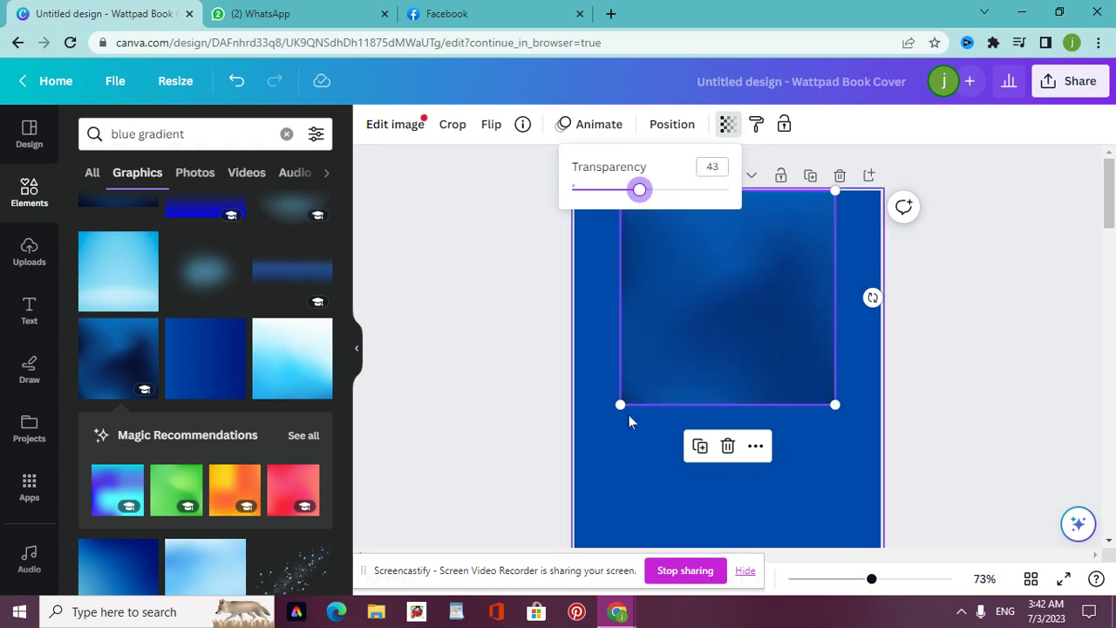
# Enlarge the gradient graphic to span page 1's full width and align it with the page's upper-left corner
pyautogui.moveTo(620, 405); pyautogui.dragTo(523, 502)
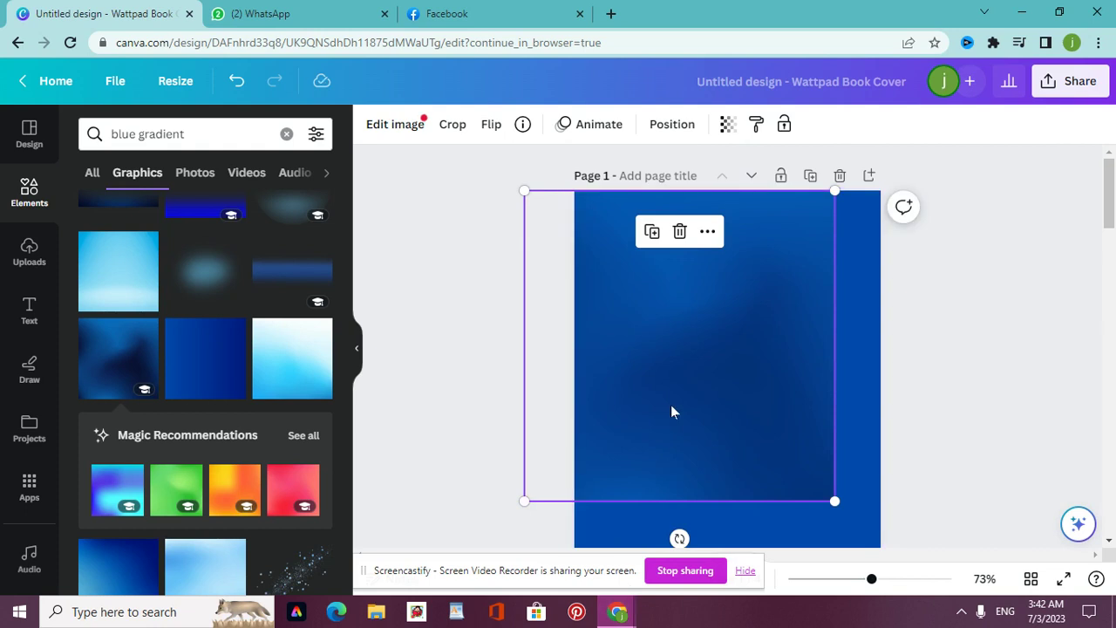
pyautogui.moveTo(671, 405); pyautogui.dragTo(713, 410)
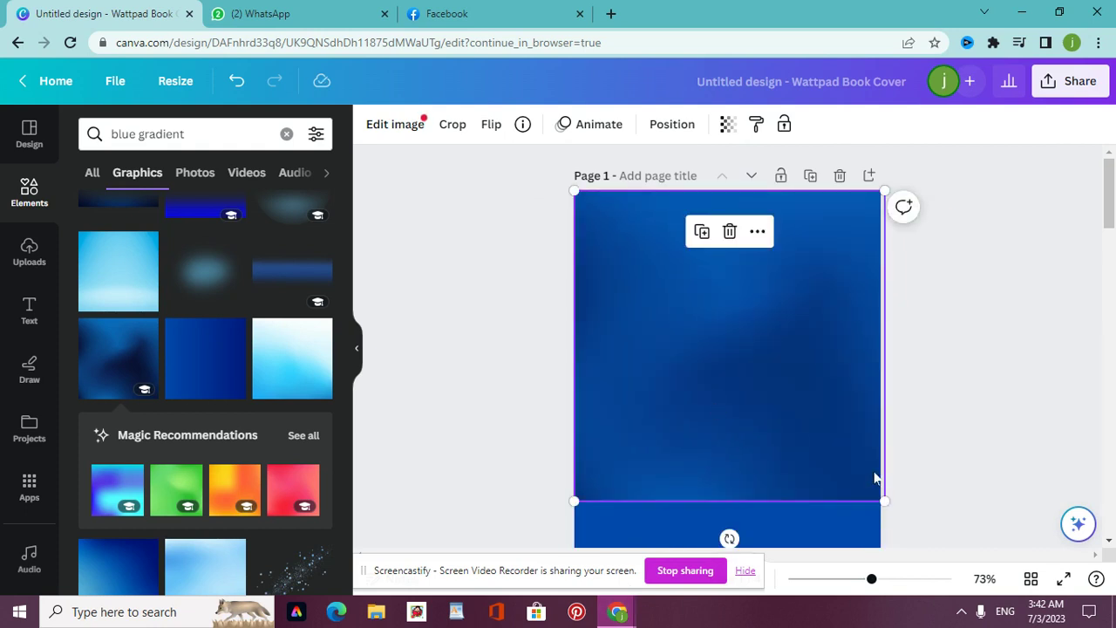
pyautogui.scroll(-3, 1110, 249)
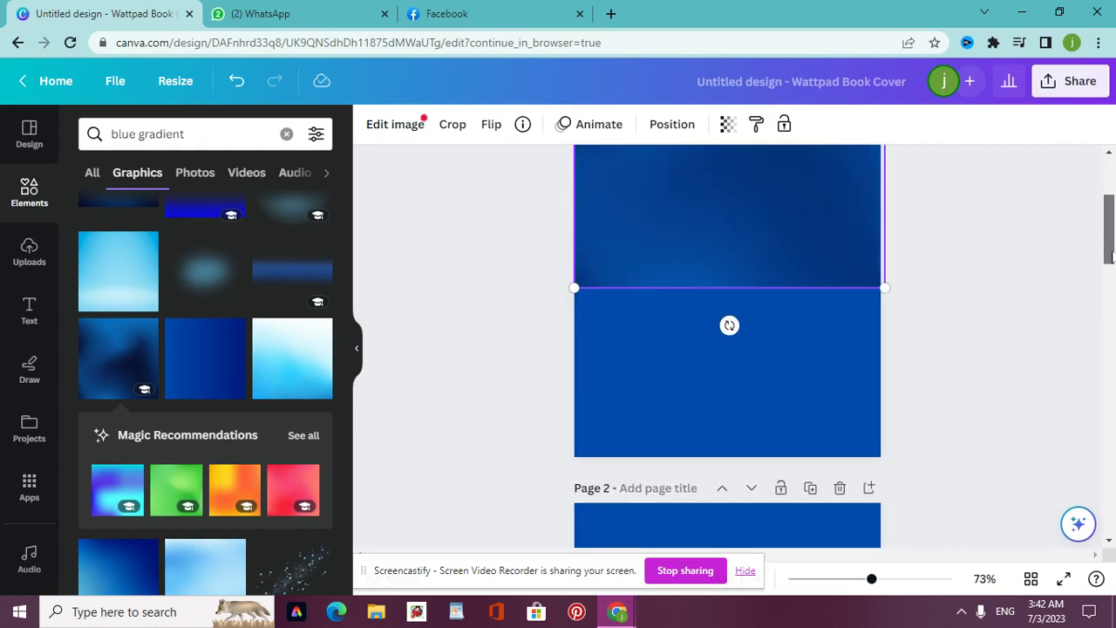
# Enlarge and reposition the gradient graphic so it extends past page 1's edges and covers the whole page
pyautogui.moveTo(881, 276); pyautogui.dragTo(986, 380)
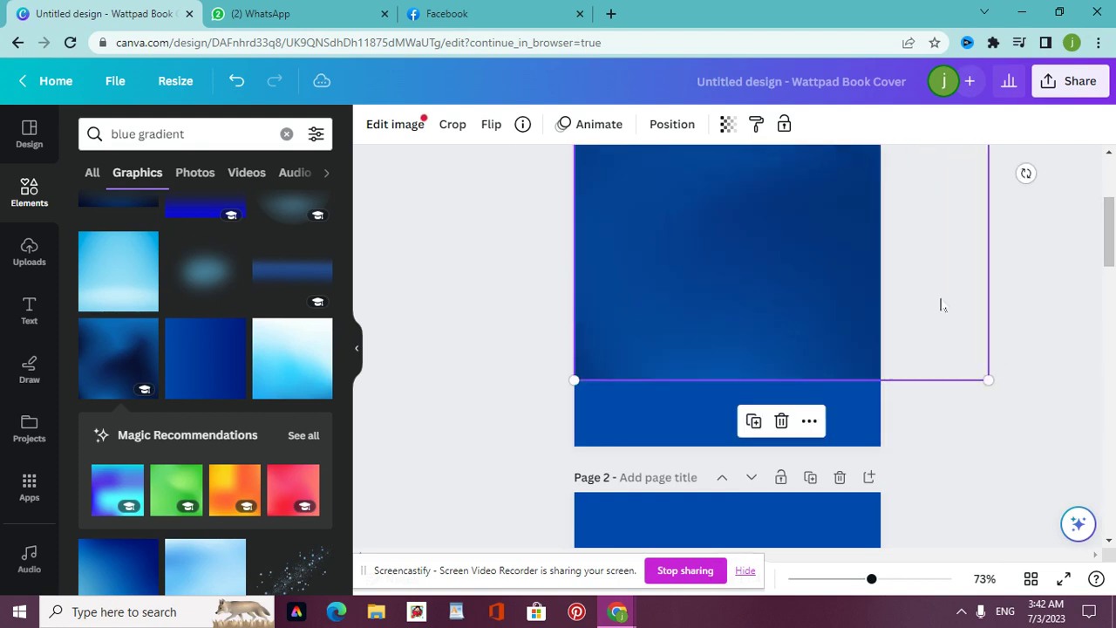
pyautogui.moveTo(940, 304); pyautogui.dragTo(942, 363)
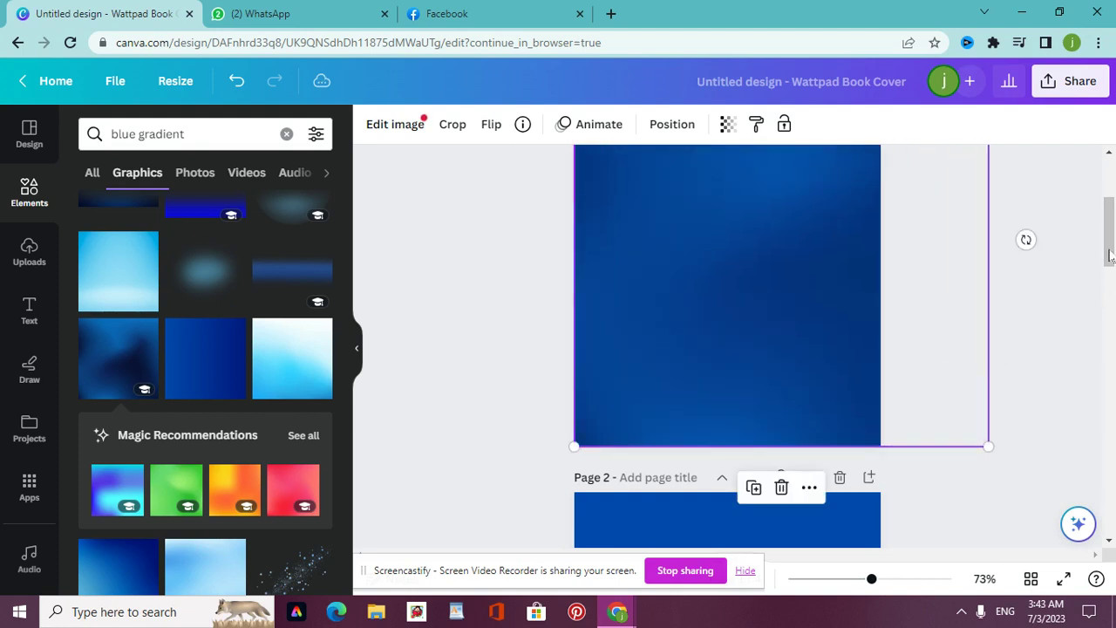
pyautogui.moveTo(1110, 253); pyautogui.dragTo(1097, 153)
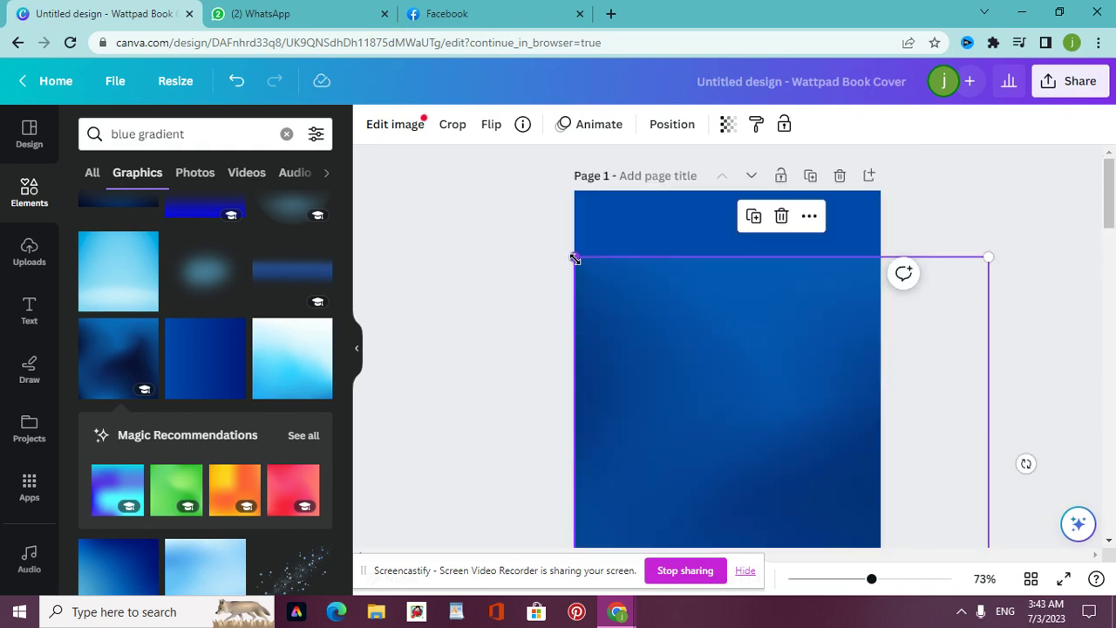
pyautogui.moveTo(575, 258); pyautogui.dragTo(493, 175)
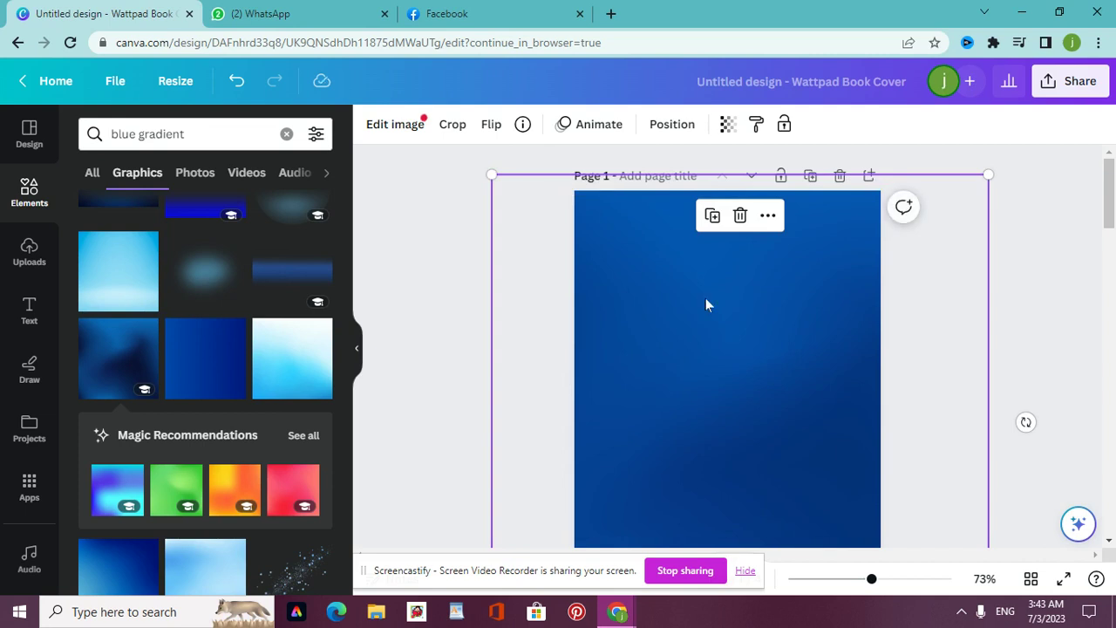
pyautogui.click(297, 276)
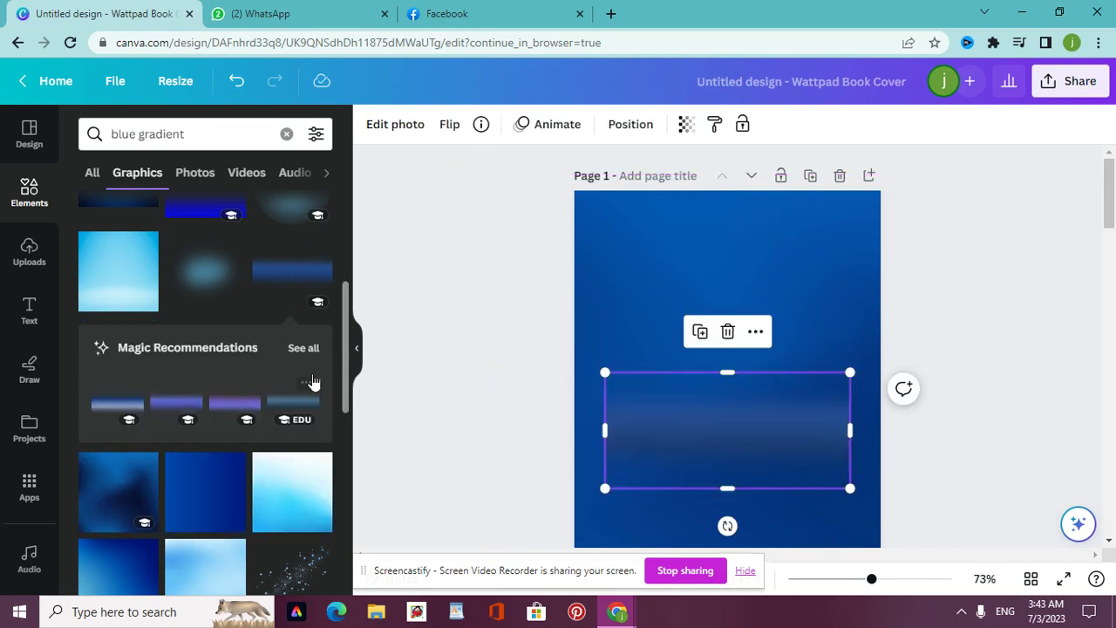
pyautogui.click(728, 332)
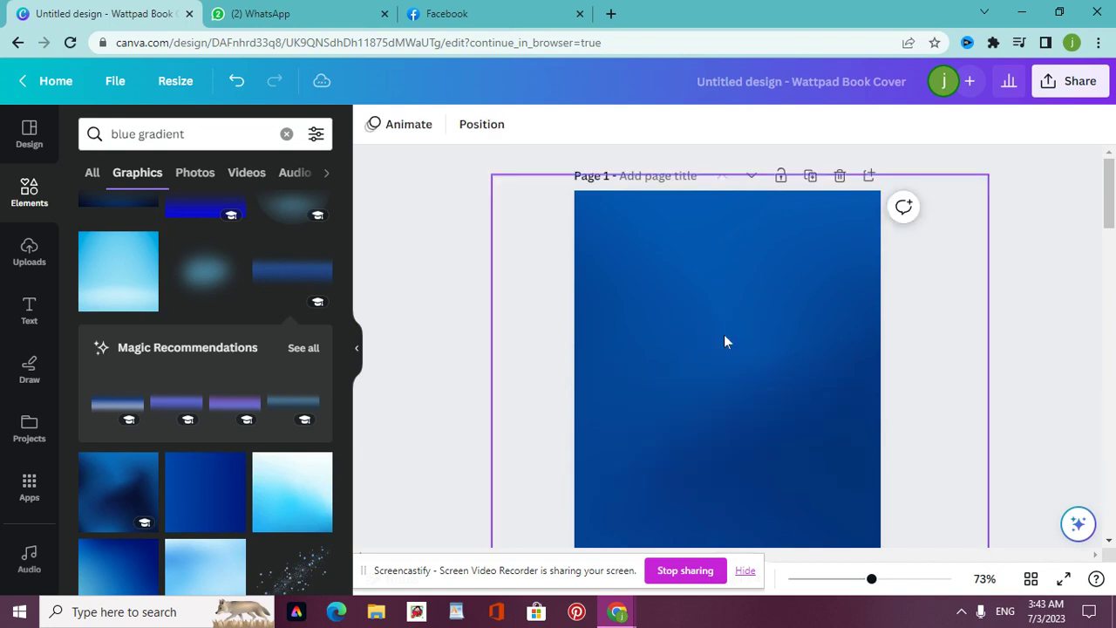
pyautogui.click(950, 305)
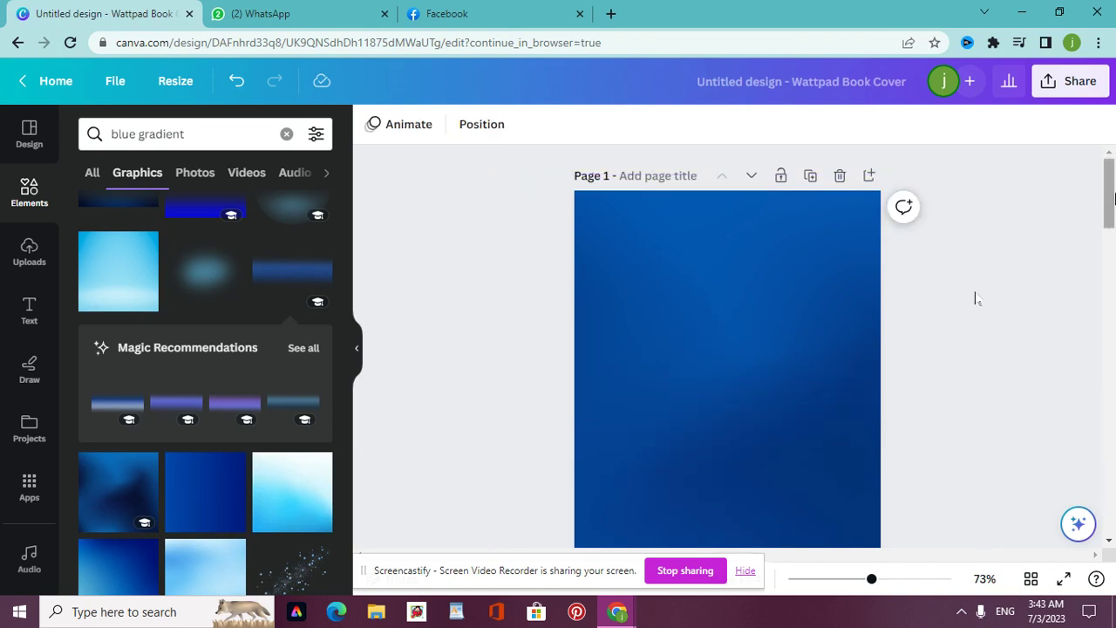
pyautogui.moveTo(1109, 194); pyautogui.dragTo(1113, 171)
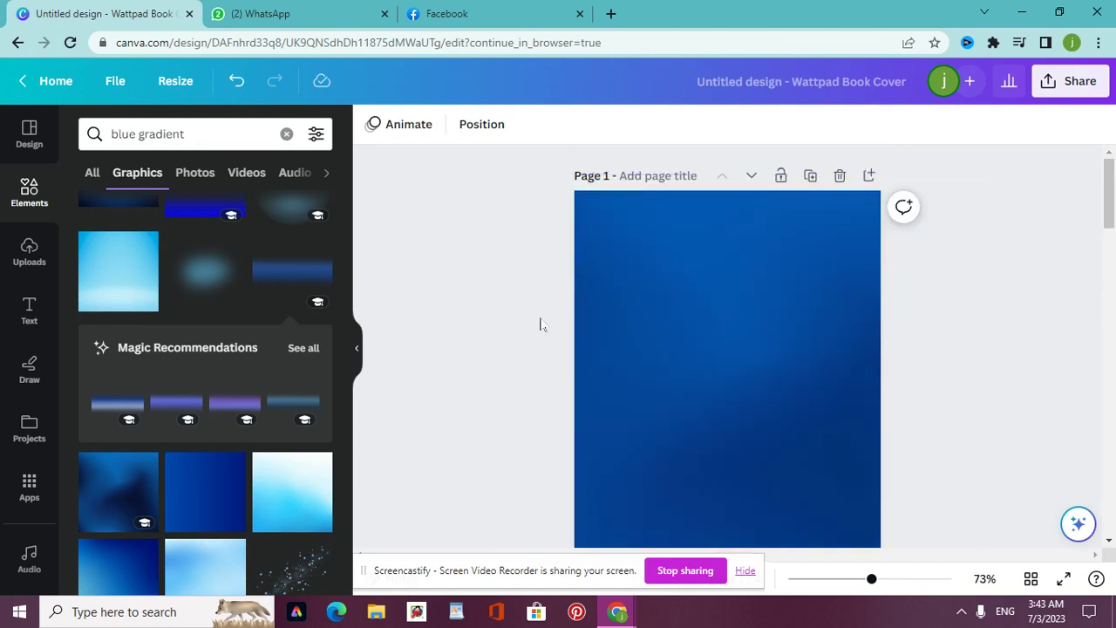
# Search the elements for "drawing objects" and browse all the matching graphics
pyautogui.click(660, 375)
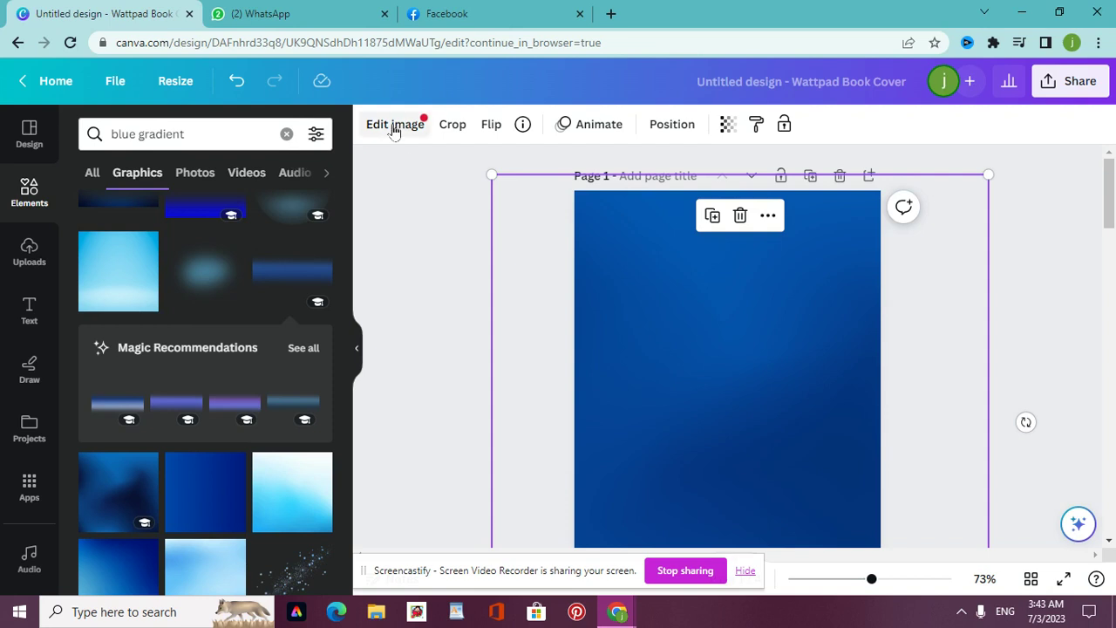
pyautogui.click(22, 205)
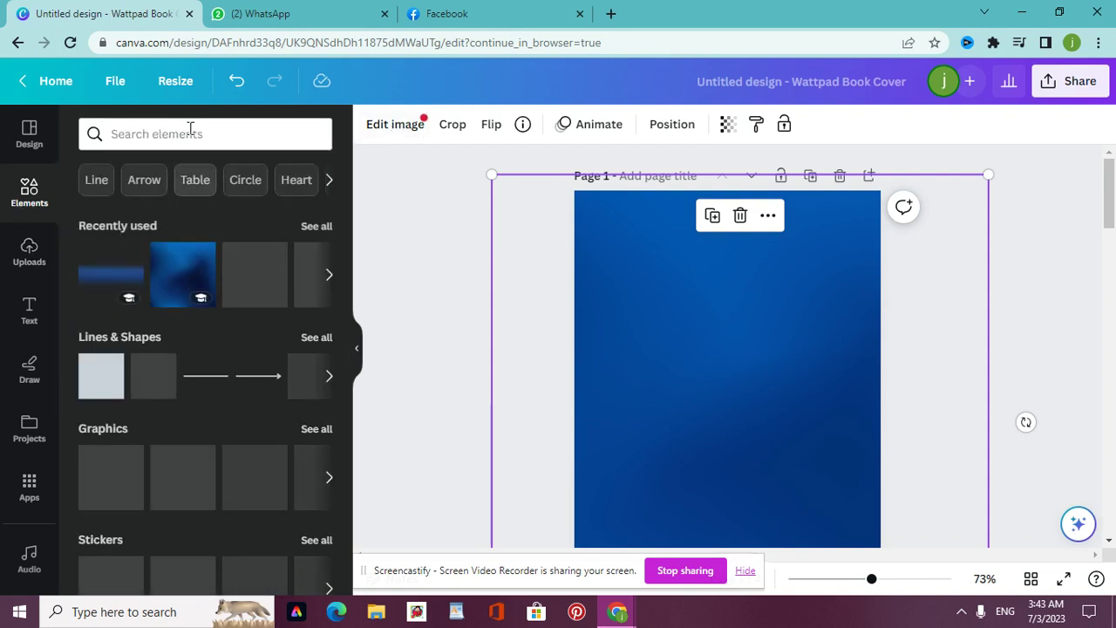
pyautogui.click(219, 136)
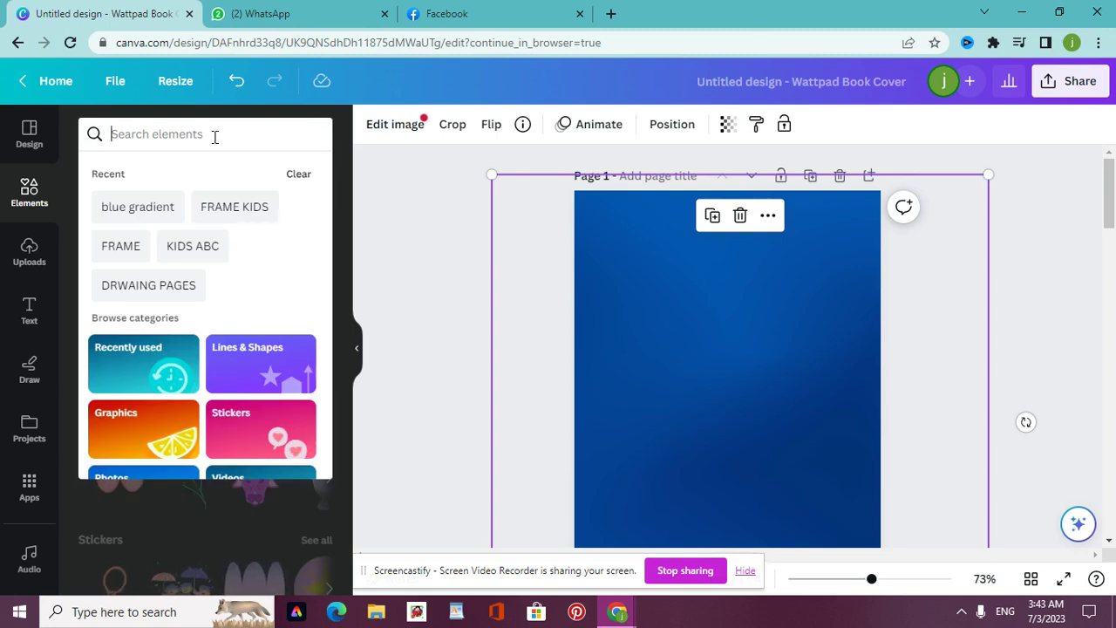
pyautogui.write('drw')
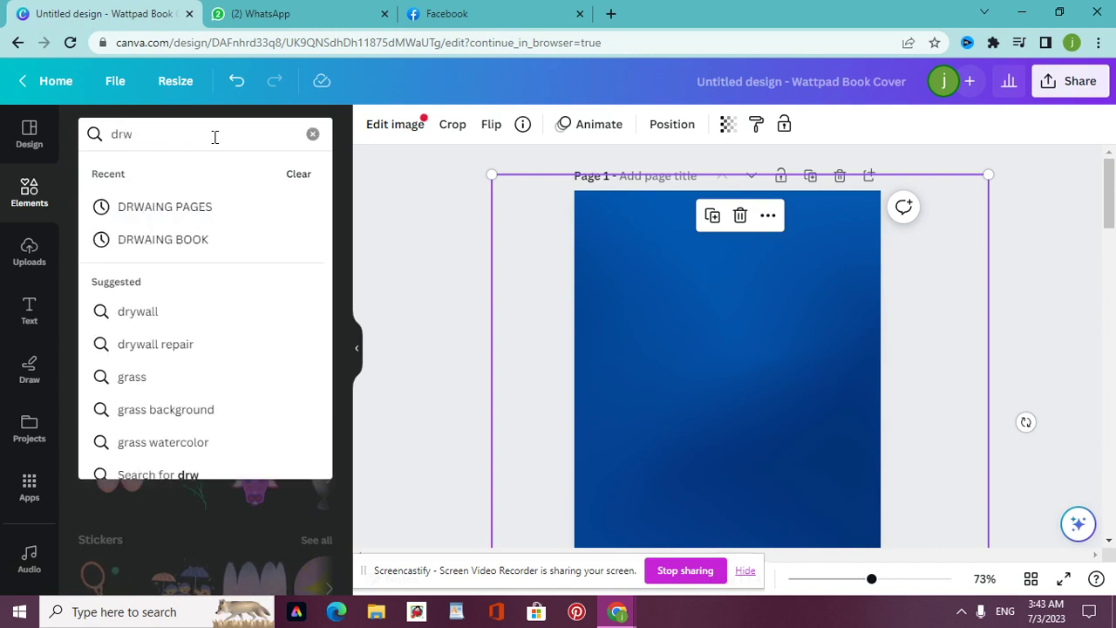
pyautogui.press('BackSpace')
pyautogui.write('awin')
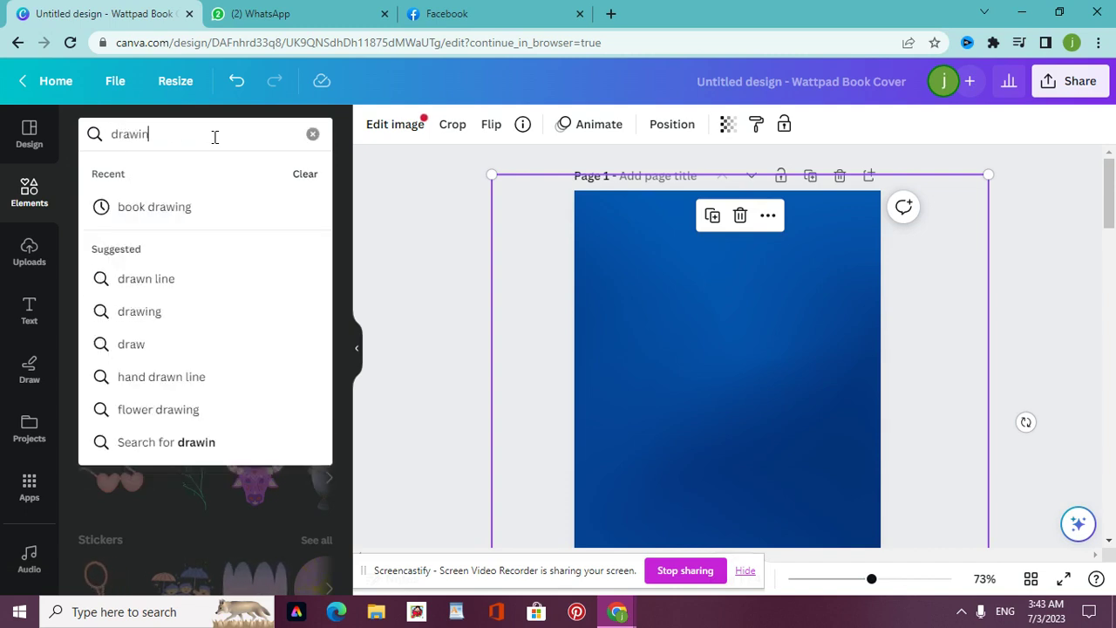
pyautogui.write('g objects')
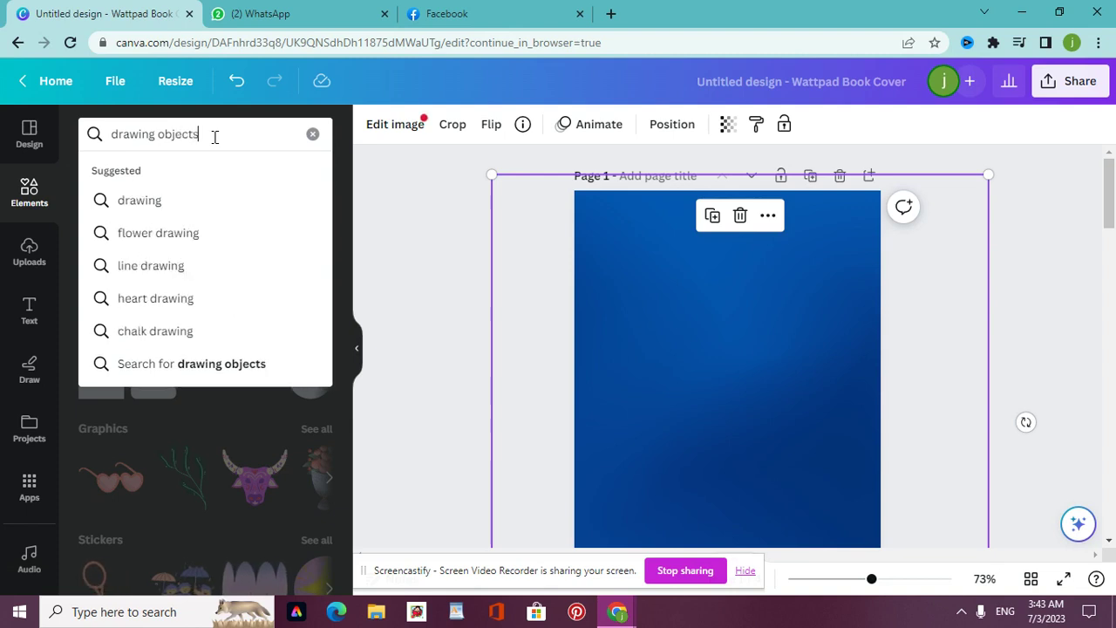
pyautogui.press('Return')
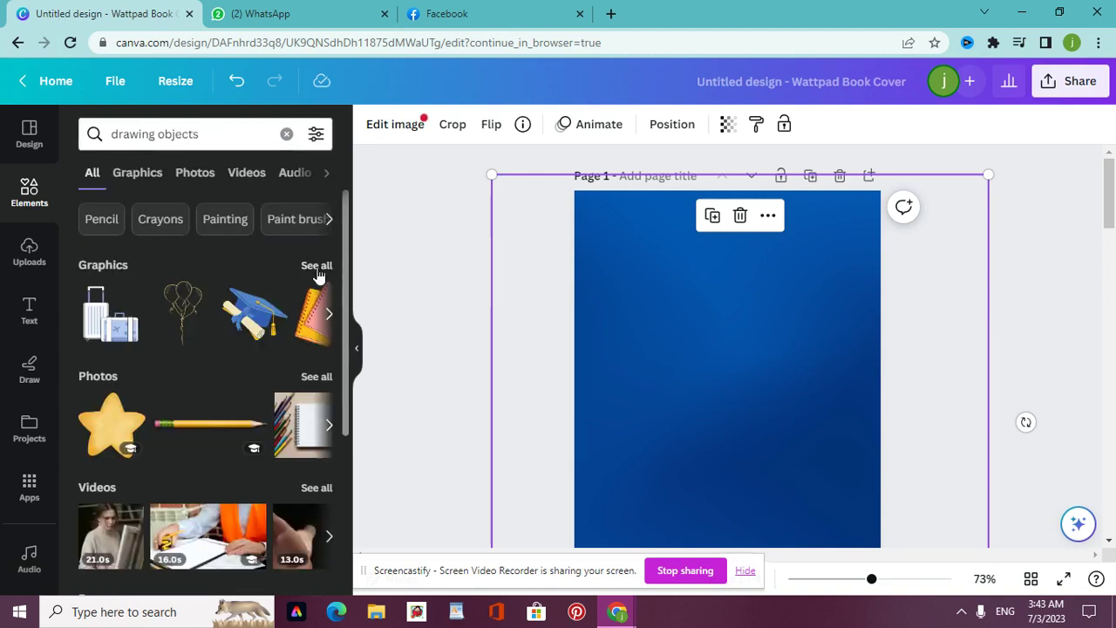
pyautogui.click(317, 270)
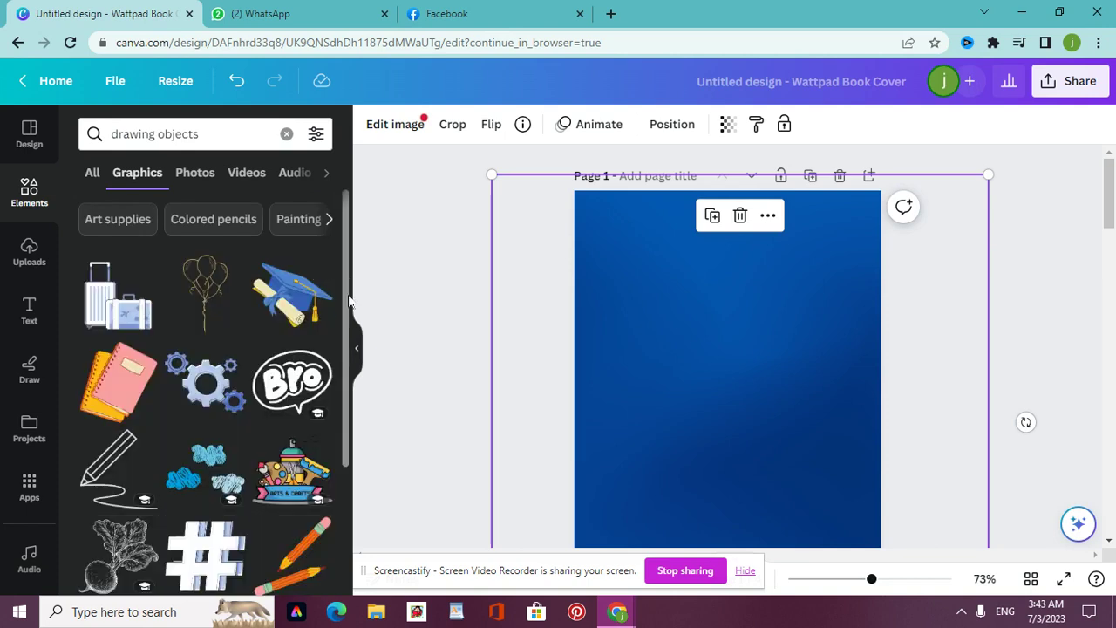
pyautogui.moveTo(348, 301); pyautogui.dragTo(348, 401)
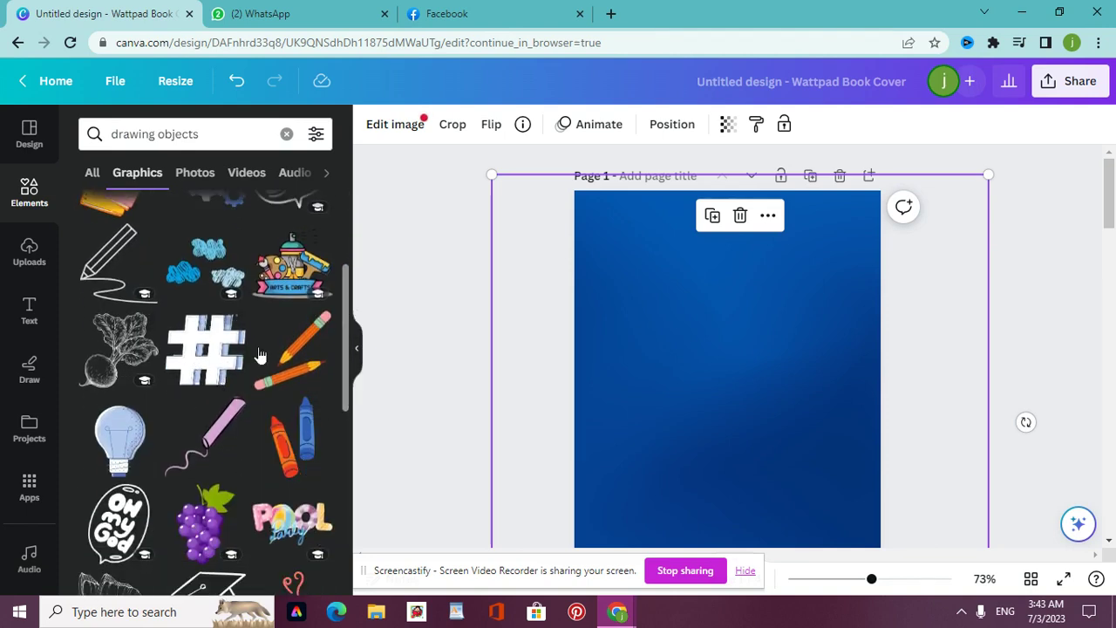
# Clear the element search and run the recent search "KIDS ABC" instead
pyautogui.click(215, 132)
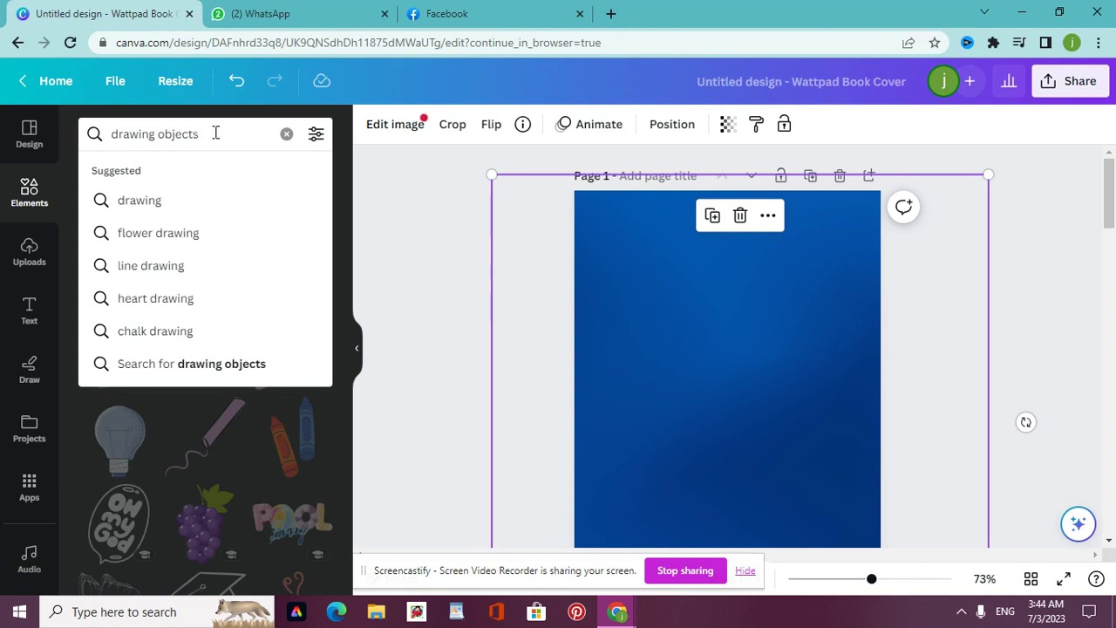
pyautogui.press('BackSpace')
pyautogui.press('BackSpace')
pyautogui.press('BackSpace')
pyautogui.press('BackSpace')
pyautogui.press('BackSpace')
pyautogui.press('BackSpace')
pyautogui.press('BackSpace')
pyautogui.press('BackSpace')
pyautogui.press('BackSpace')
pyautogui.press('BackSpace')
pyautogui.press('BackSpace')
pyautogui.press('BackSpace')
pyautogui.press('BackSpace')
pyautogui.press('BackSpace')
pyautogui.press('BackSpace')
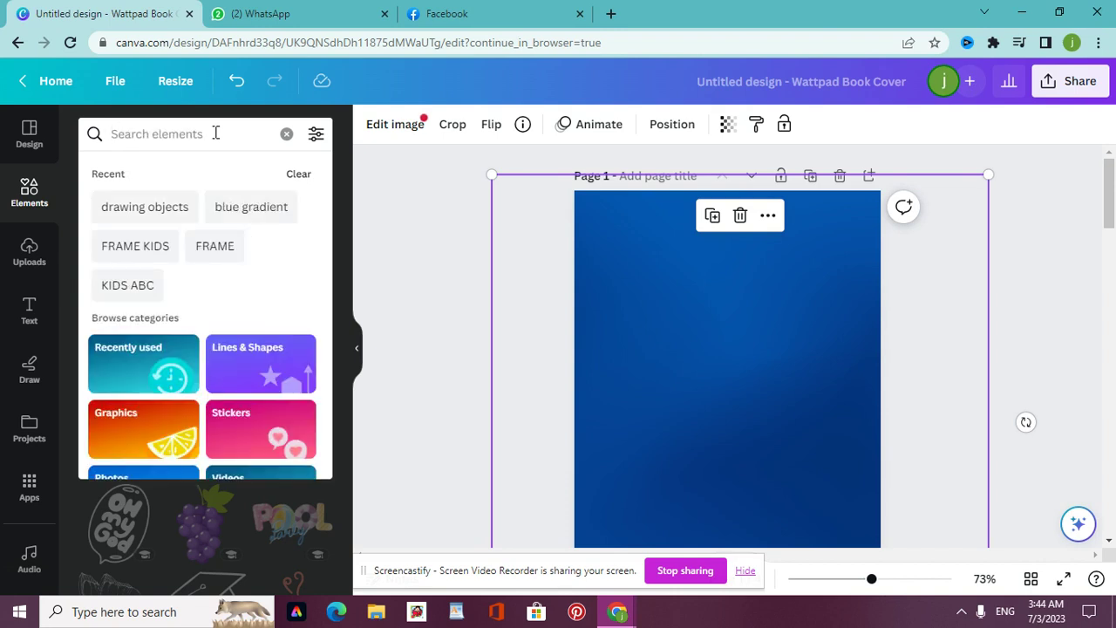
pyautogui.click(129, 286)
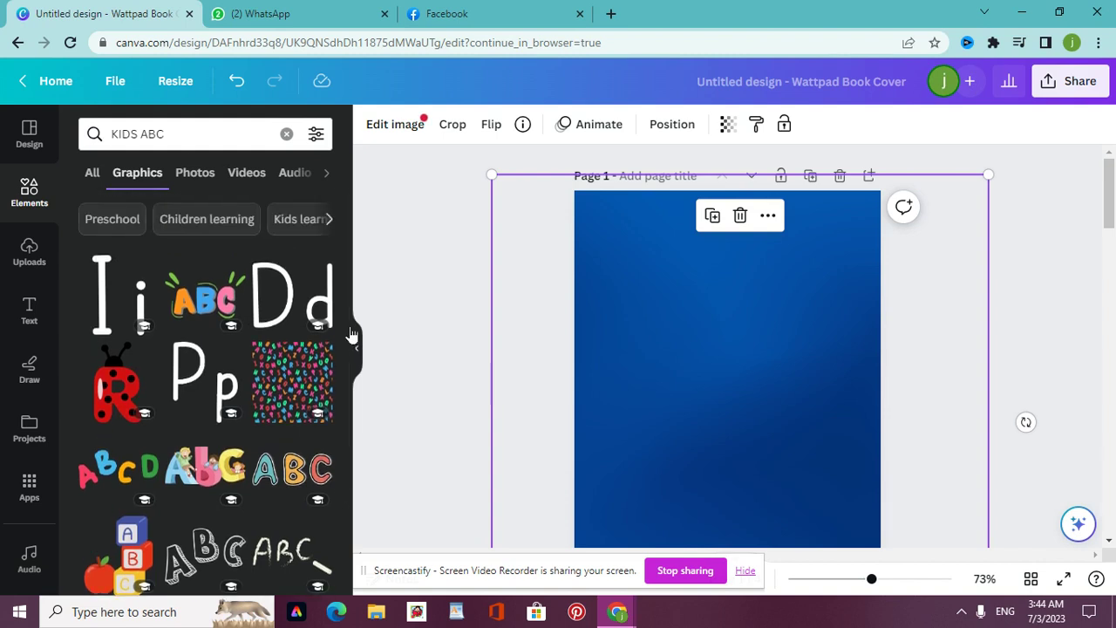
# Add the ABC letters graphic with children to page 1, enlarge it, and center it in the page's lower part
pyautogui.click(193, 469)
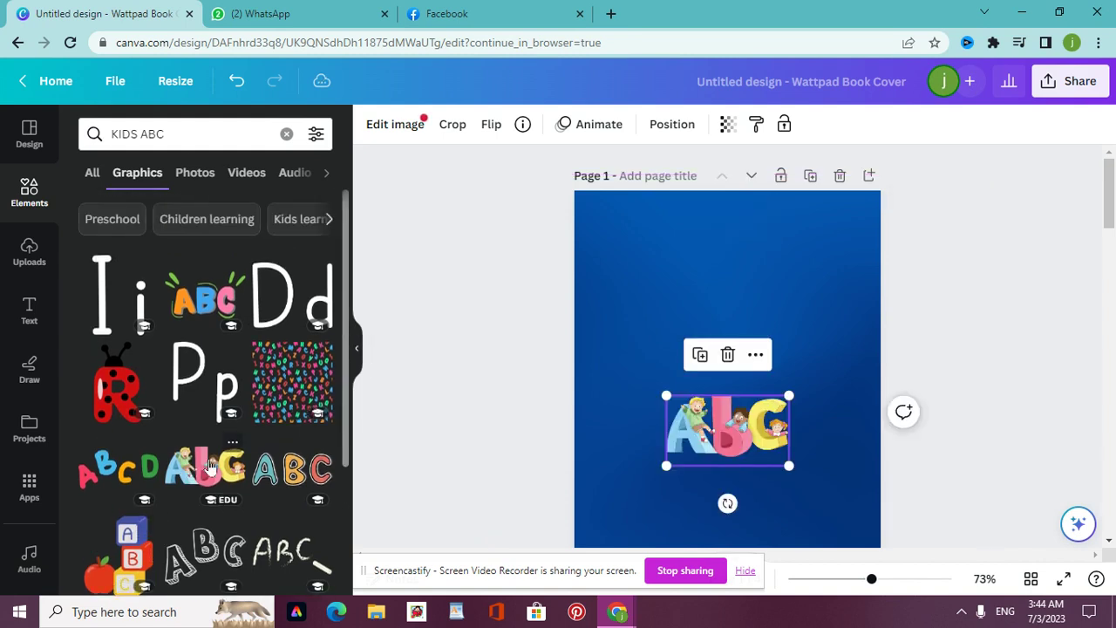
pyautogui.moveTo(664, 466); pyautogui.dragTo(605, 501)
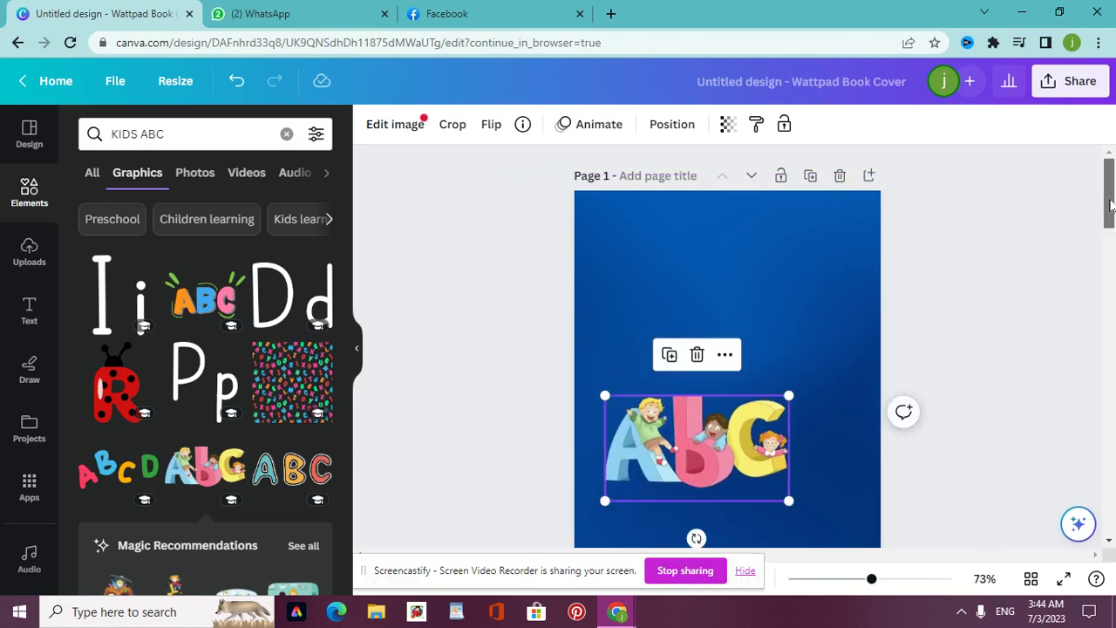
pyautogui.scroll(-3, 1099, 201)
pyautogui.moveTo(754, 343); pyautogui.dragTo(785, 558)
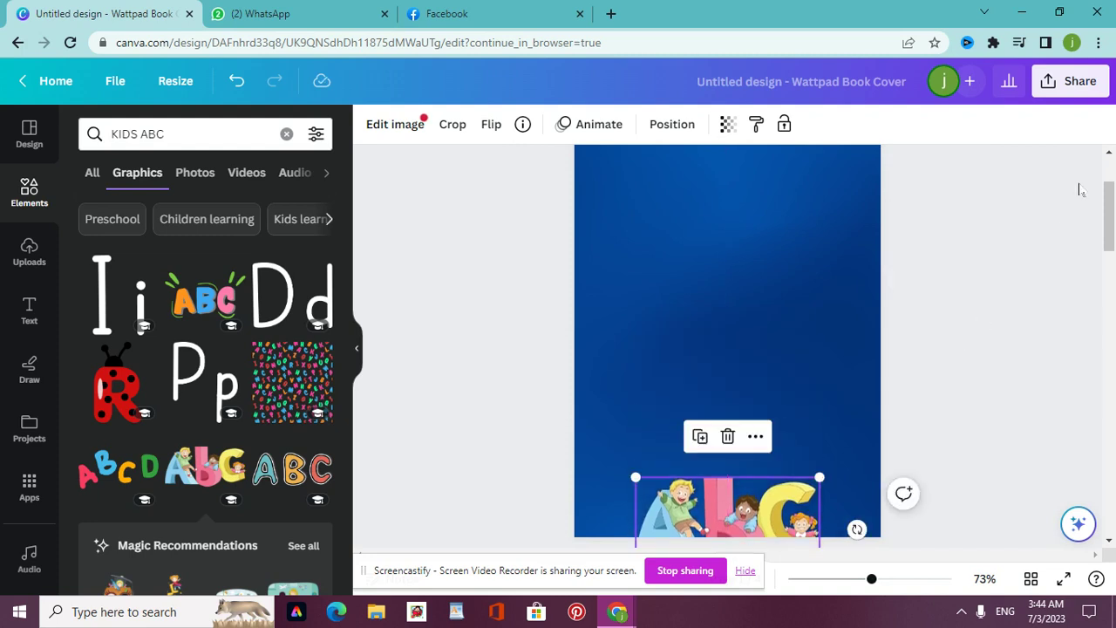
pyautogui.moveTo(1110, 210); pyautogui.dragTo(1111, 235)
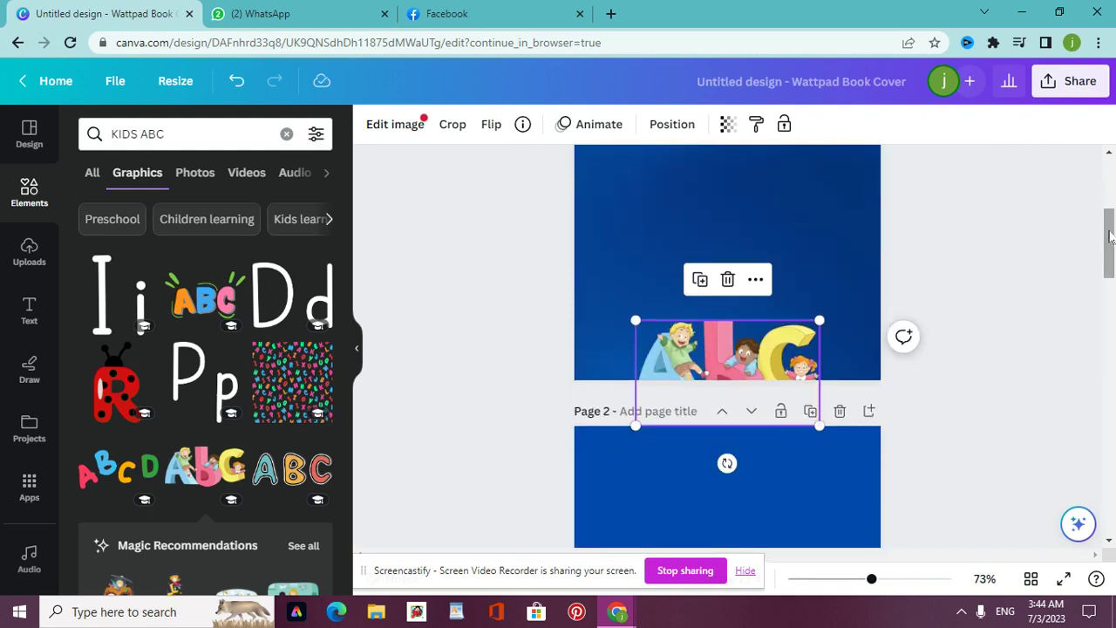
pyautogui.moveTo(771, 355); pyautogui.dragTo(768, 296)
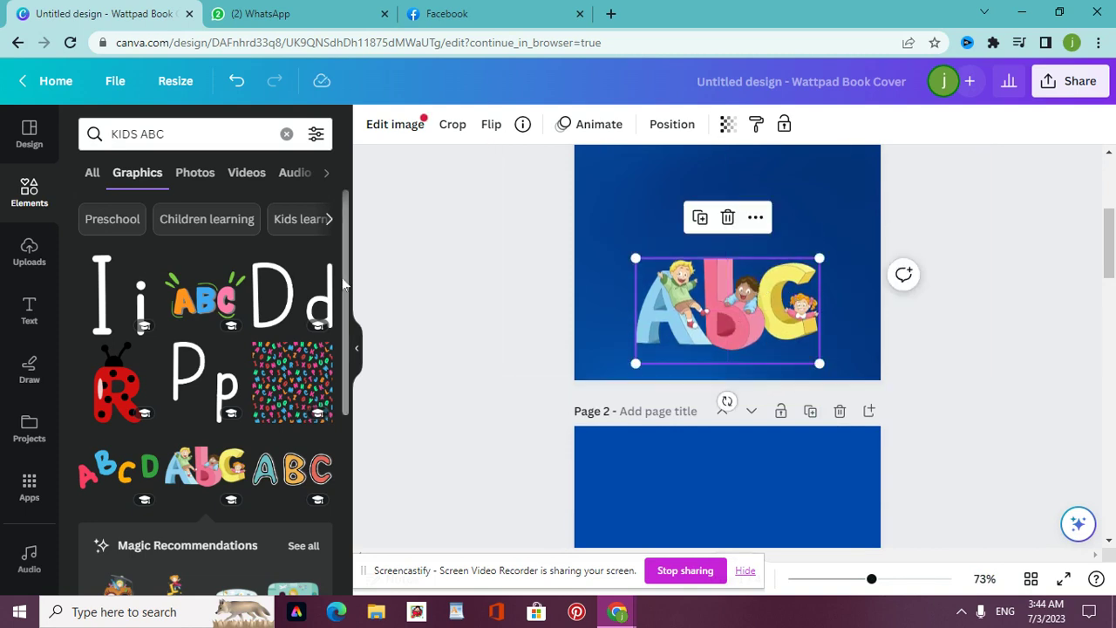
pyautogui.moveTo(638, 265); pyautogui.dragTo(636, 220)
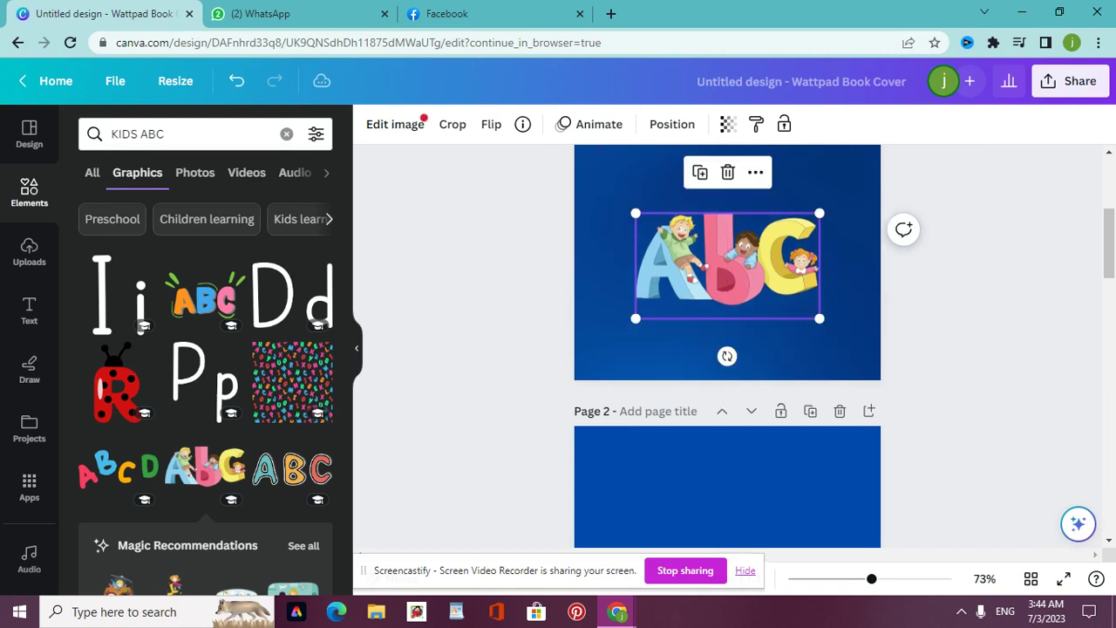
# Try enlarging the ABC graphic within its crop frame and delete the cropped result
pyautogui.doubleClick(634, 215)
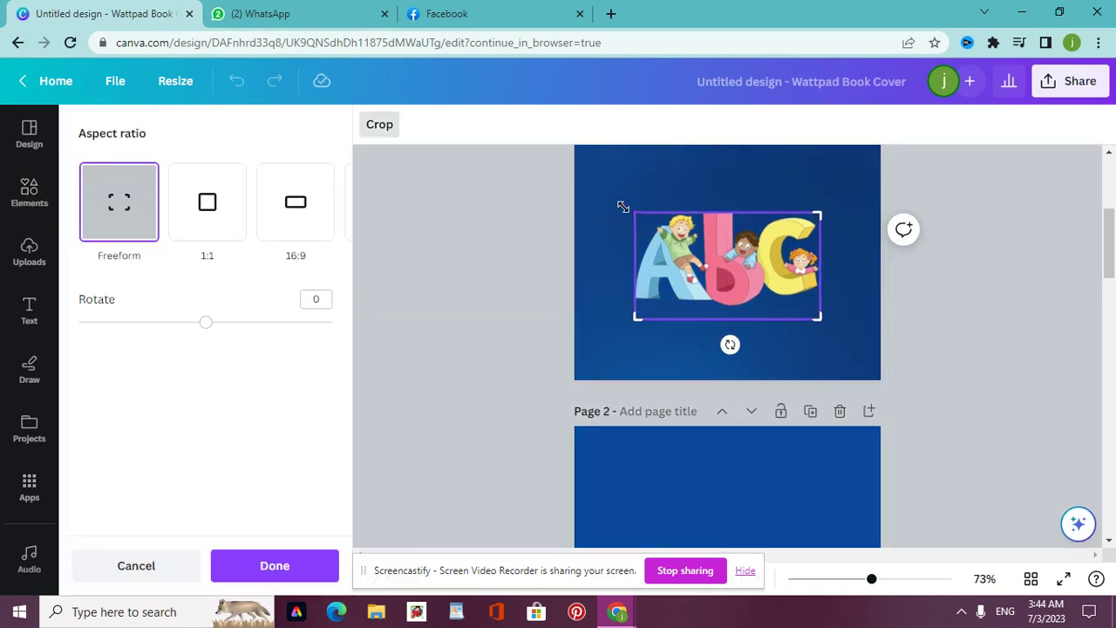
pyautogui.moveTo(636, 215); pyautogui.dragTo(570, 175)
pyautogui.moveTo(694, 255); pyautogui.dragTo(707, 281)
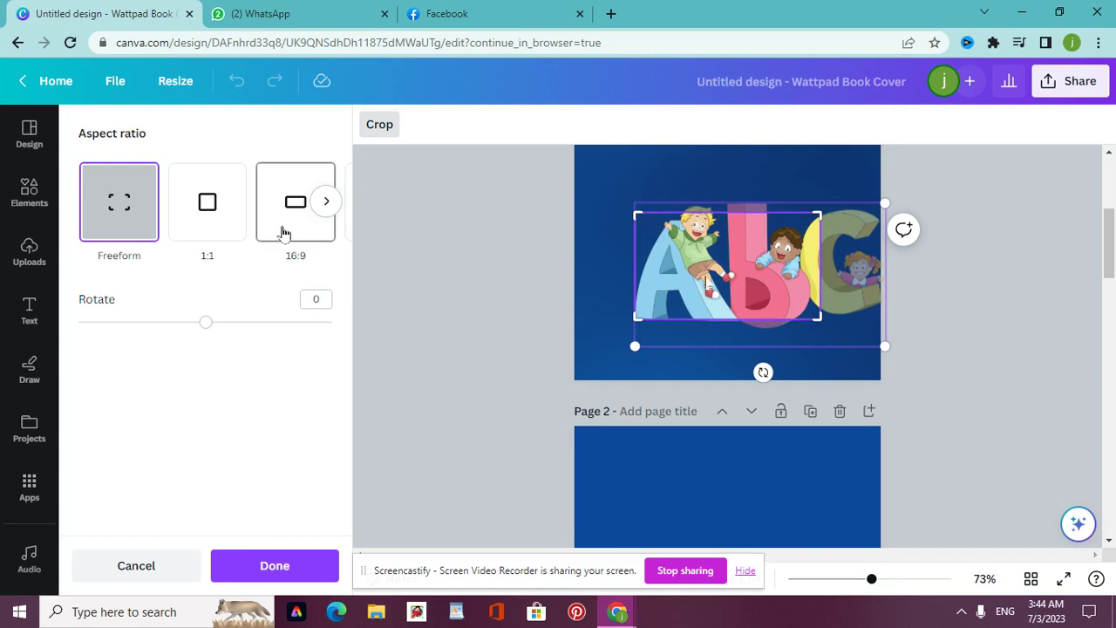
pyautogui.click(322, 204)
pyautogui.click(515, 346)
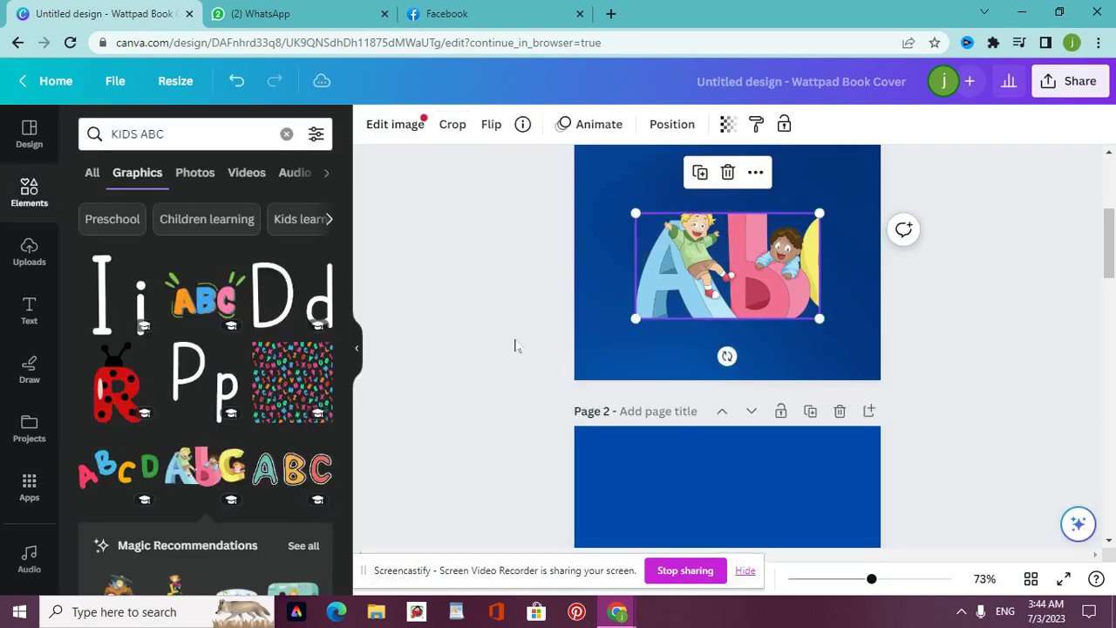
pyautogui.moveTo(635, 319); pyautogui.dragTo(609, 333)
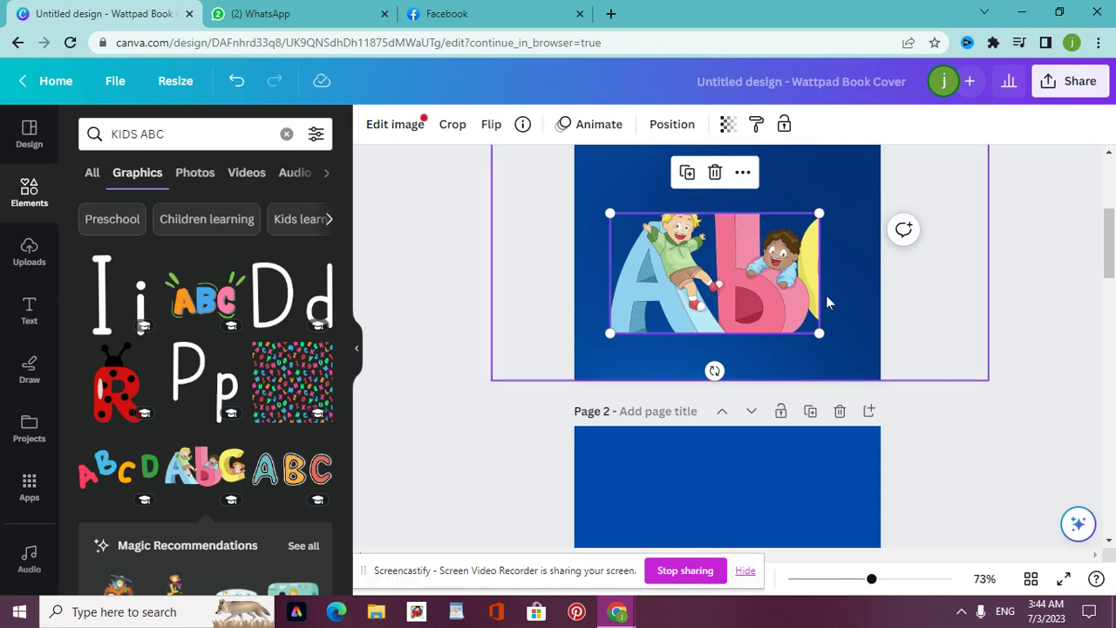
pyautogui.moveTo(818, 331); pyautogui.dragTo(839, 343)
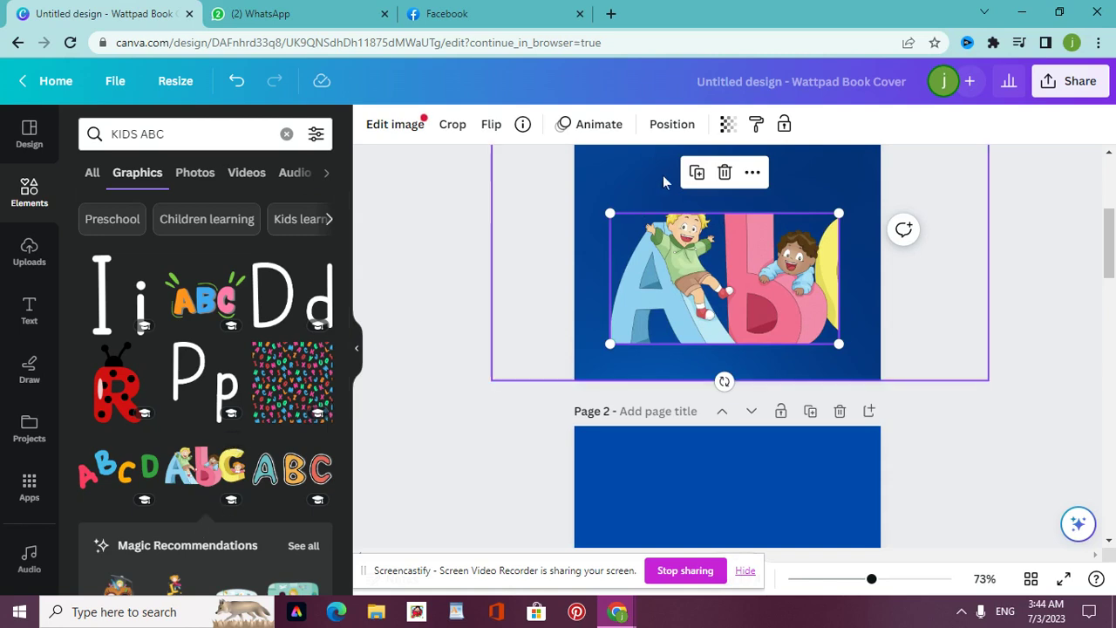
pyautogui.click(725, 171)
# Add the ABC letters graphic with children to page 1 again and enlarge it to nearly page width, centered over the lower edge
pyautogui.click(233, 476)
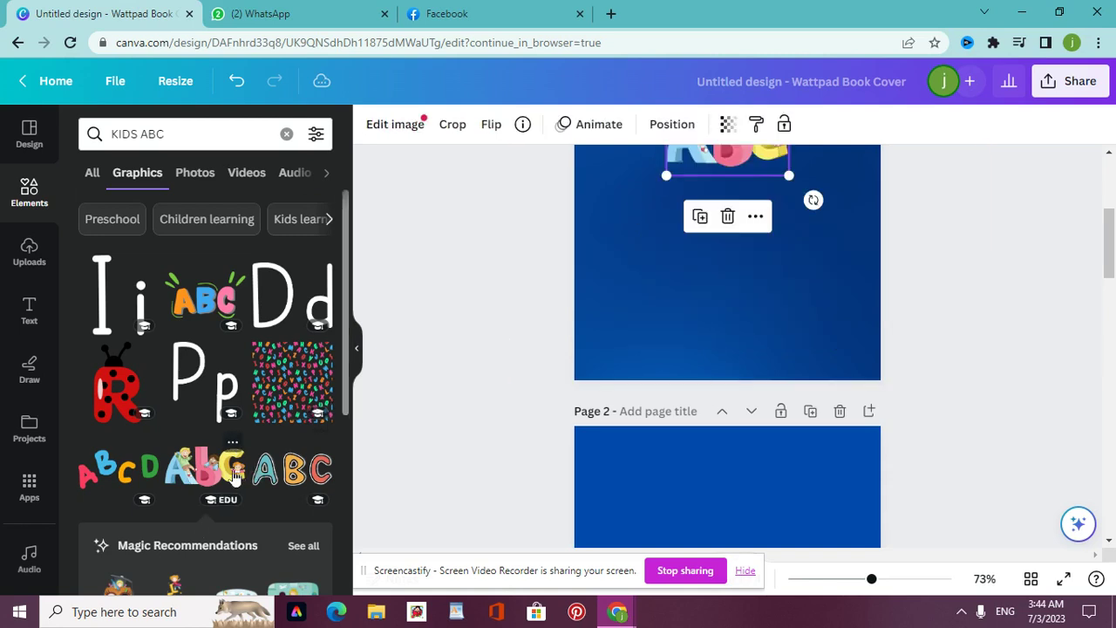
pyautogui.doubleClick(767, 163)
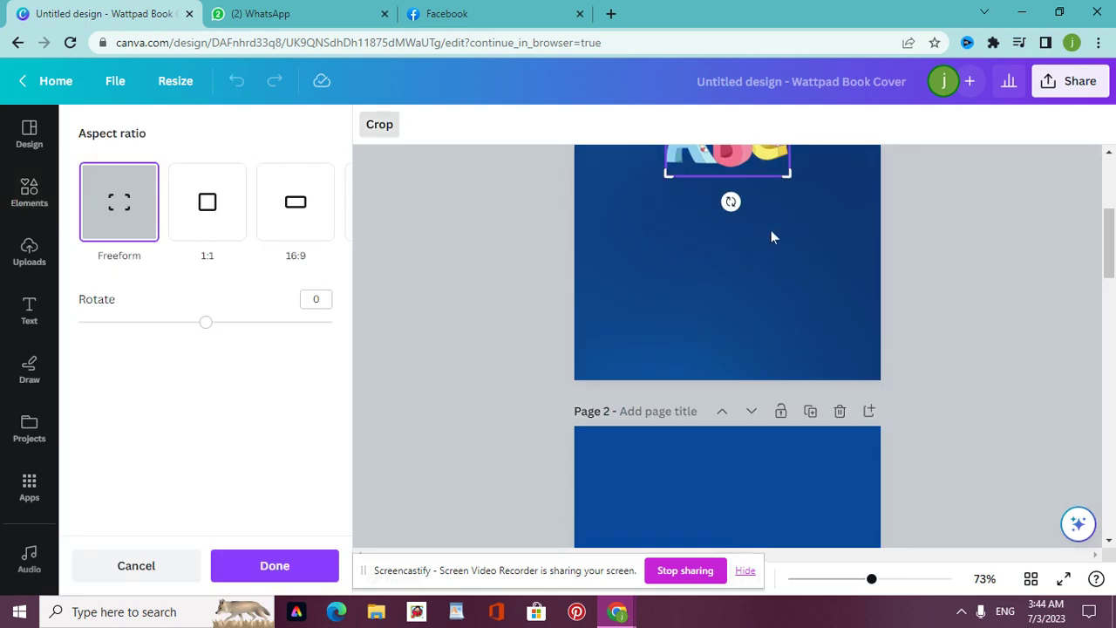
pyautogui.click(760, 227)
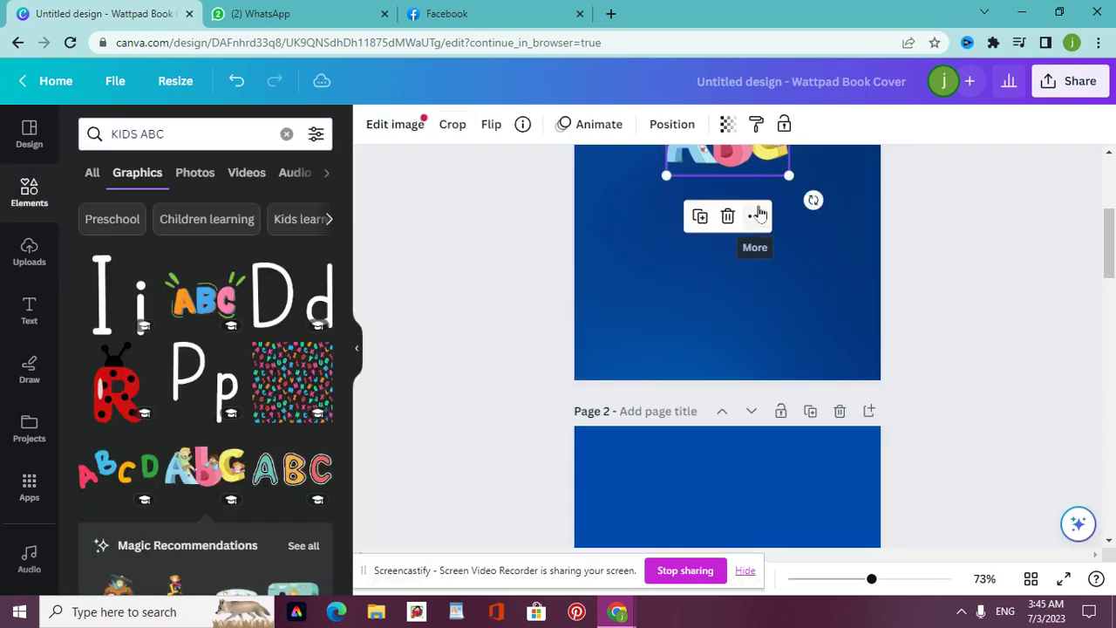
pyautogui.moveTo(745, 166); pyautogui.dragTo(867, 401)
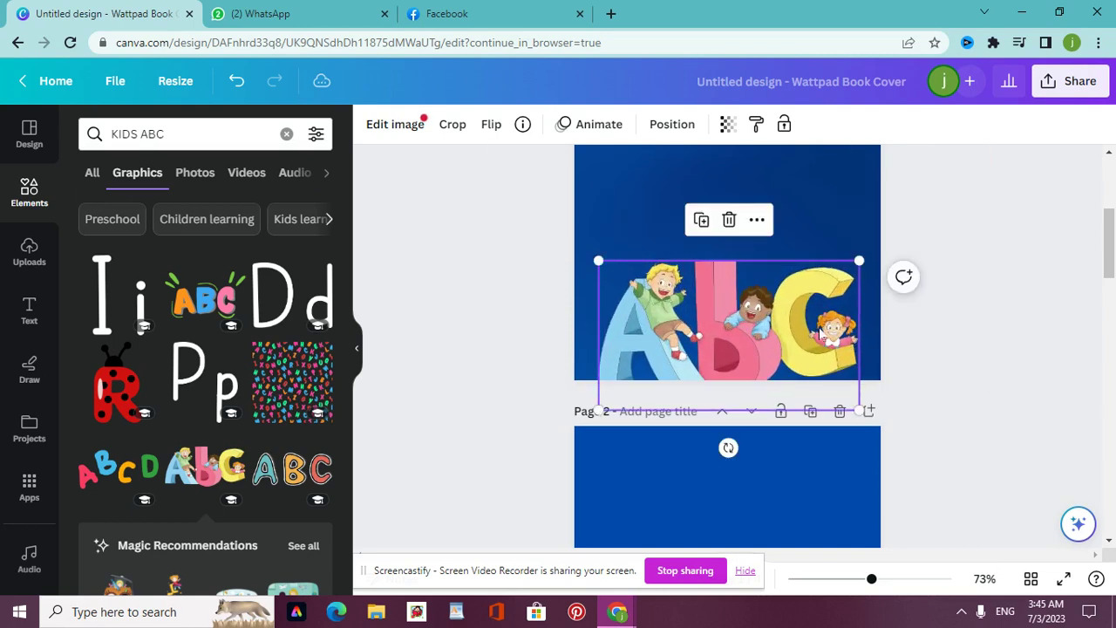
# Move the ABC letters graphic up so it fits inside the lower edge of page 1
pyautogui.moveTo(818, 314); pyautogui.dragTo(818, 304)
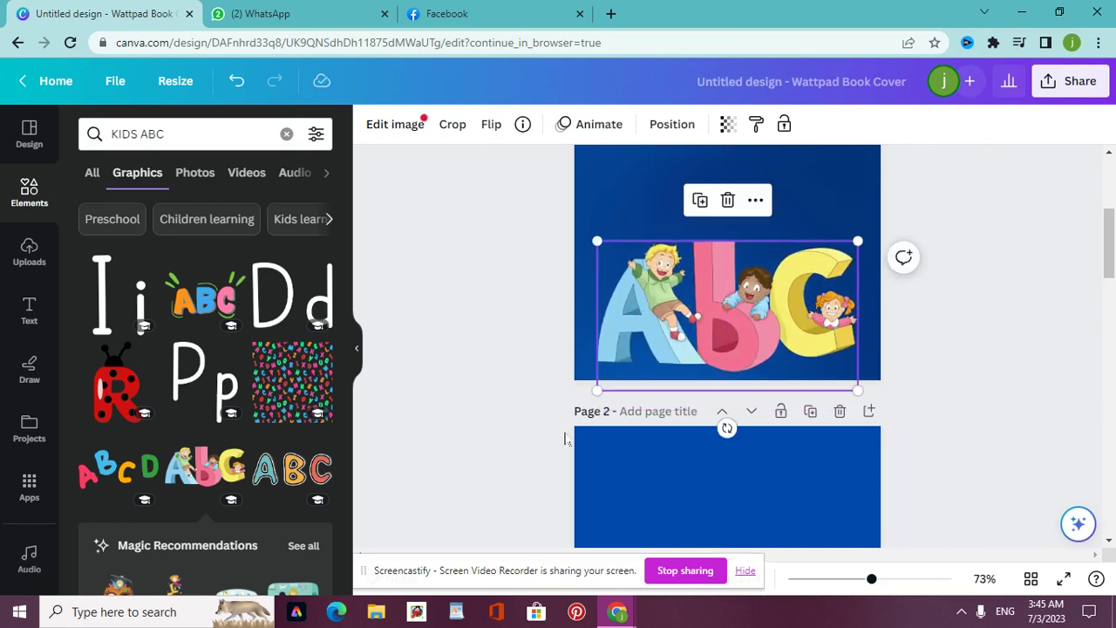
pyautogui.click(535, 430)
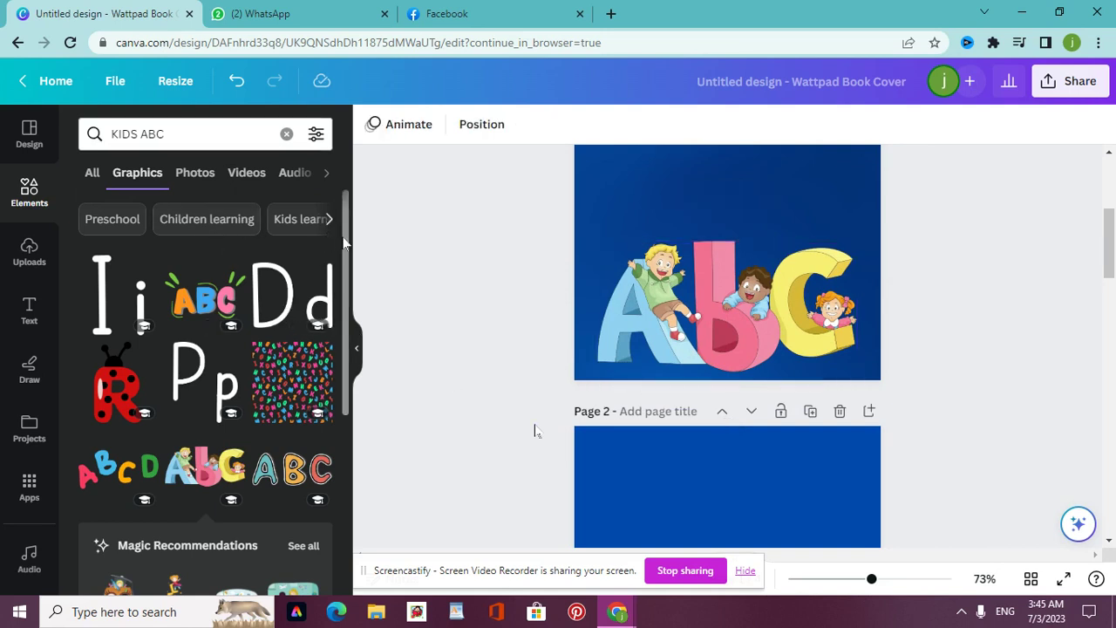
# Look through all Magic Recommendations related to the ABC letters graphic and return to the search results
pyautogui.moveTo(344, 243); pyautogui.dragTo(346, 353)
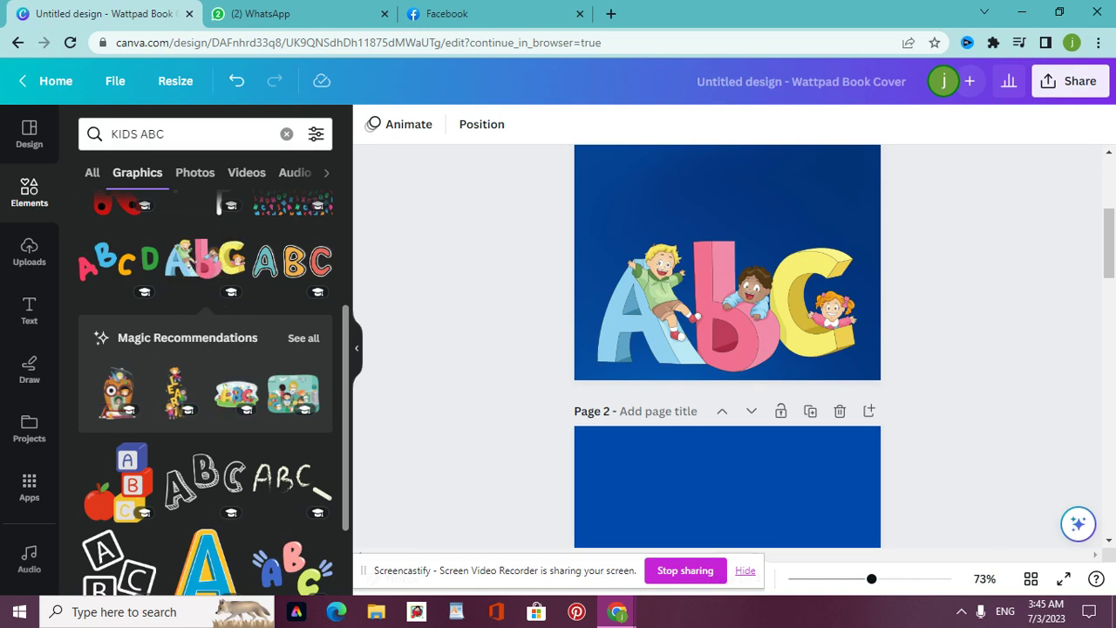
pyautogui.click(296, 342)
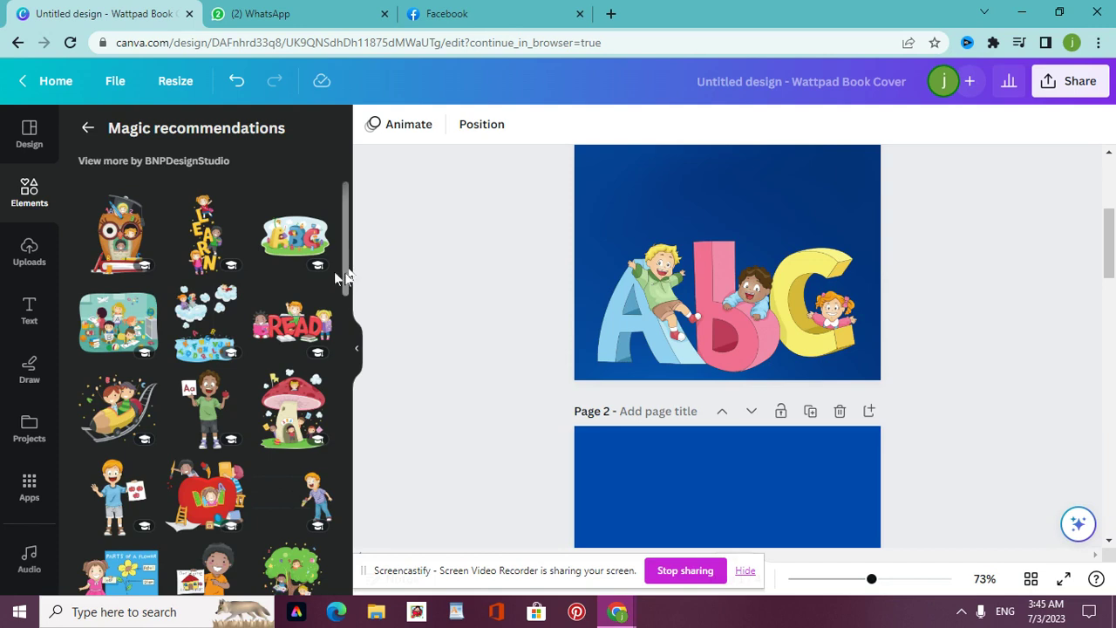
pyautogui.moveTo(346, 274); pyautogui.dragTo(376, 169)
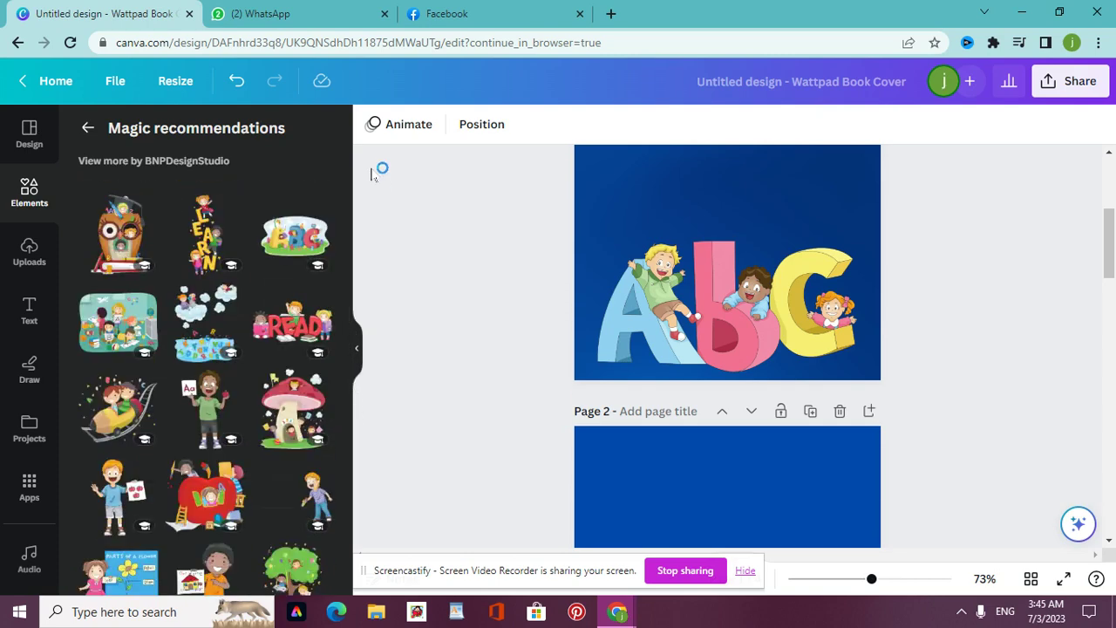
pyautogui.click(88, 131)
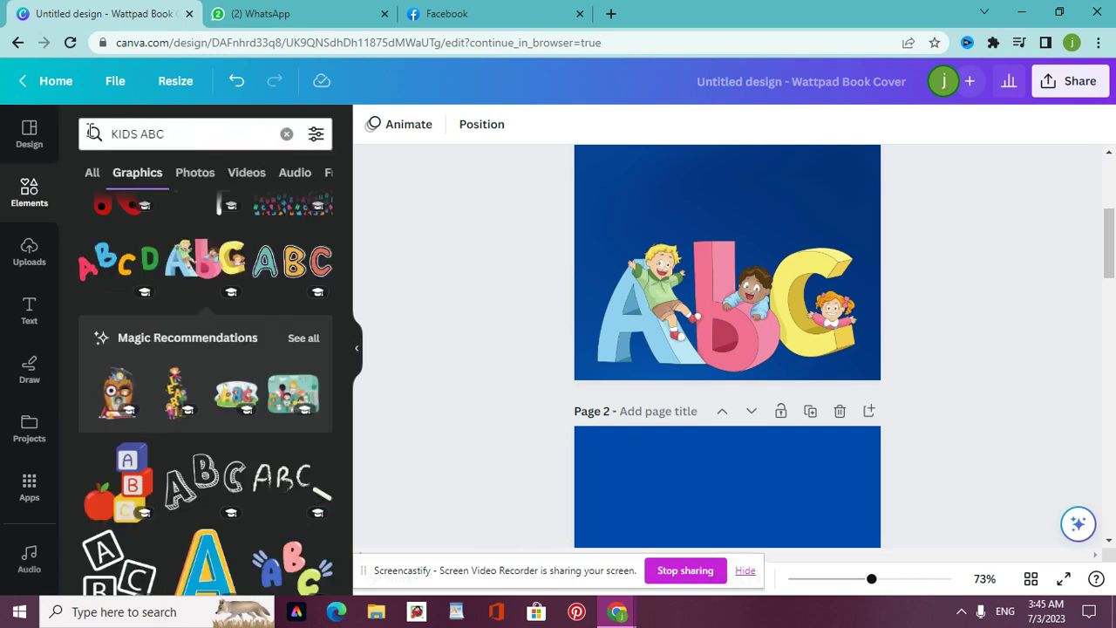
# Change the background of page 2 from the blue fill to solid white
pyautogui.moveTo(1110, 249); pyautogui.dragTo(1111, 283)
pyautogui.click(801, 338)
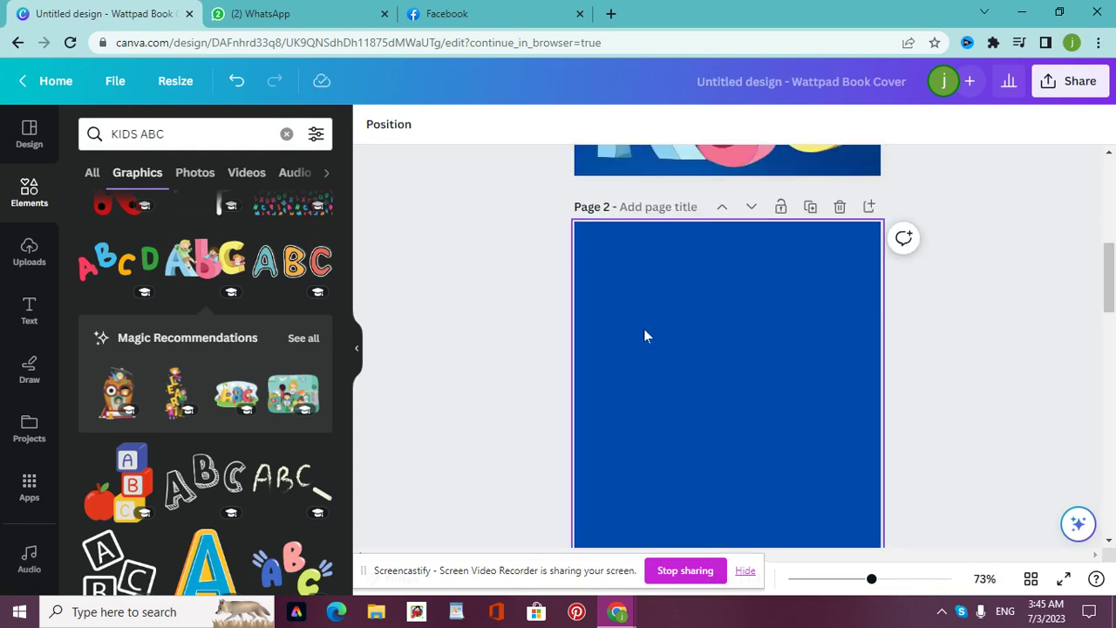
pyautogui.click(720, 400)
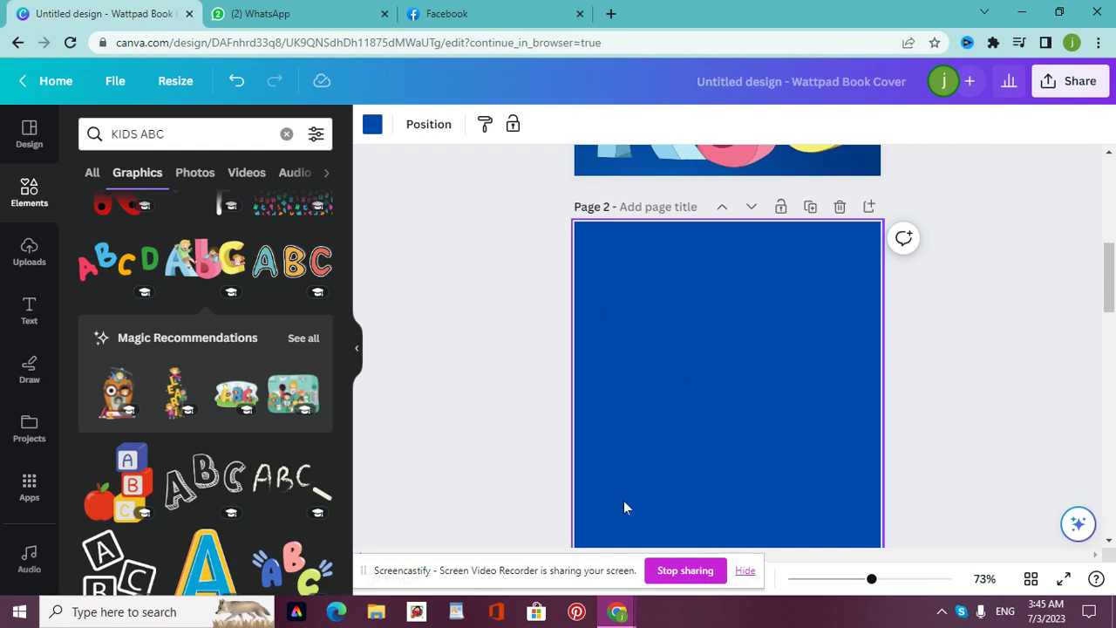
pyautogui.click(382, 130)
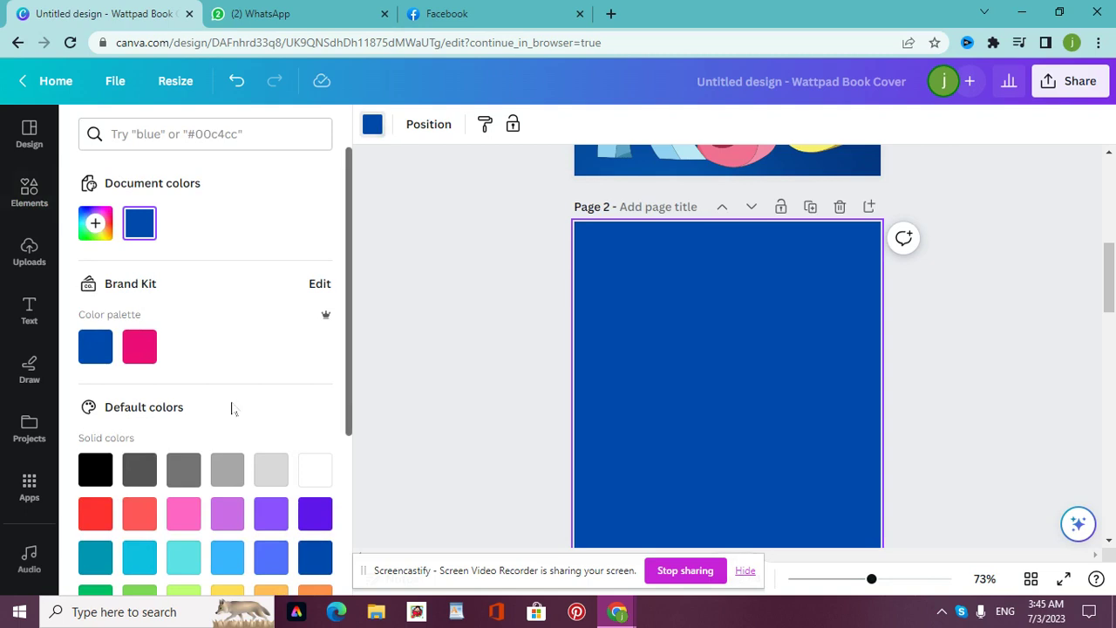
pyautogui.click(315, 470)
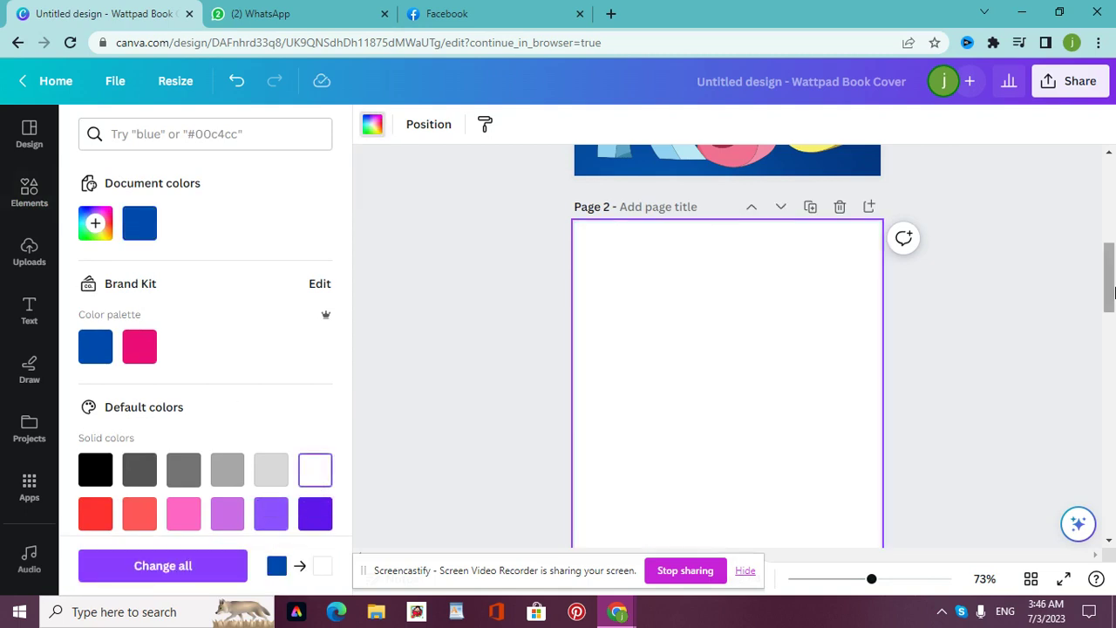
# Raise the ABC letters graphic slightly higher above the bottom edge of page 1
pyautogui.moveTo(1109, 283); pyautogui.dragTo(1108, 203)
pyautogui.scroll(-2, 1110, 207)
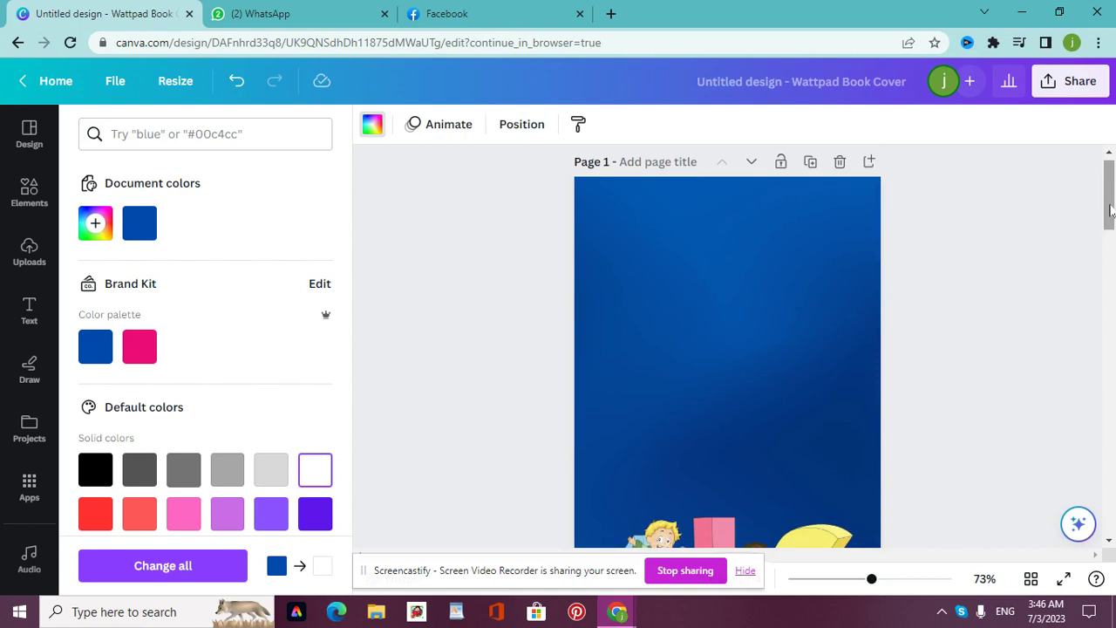
pyautogui.moveTo(781, 530); pyautogui.dragTo(778, 494)
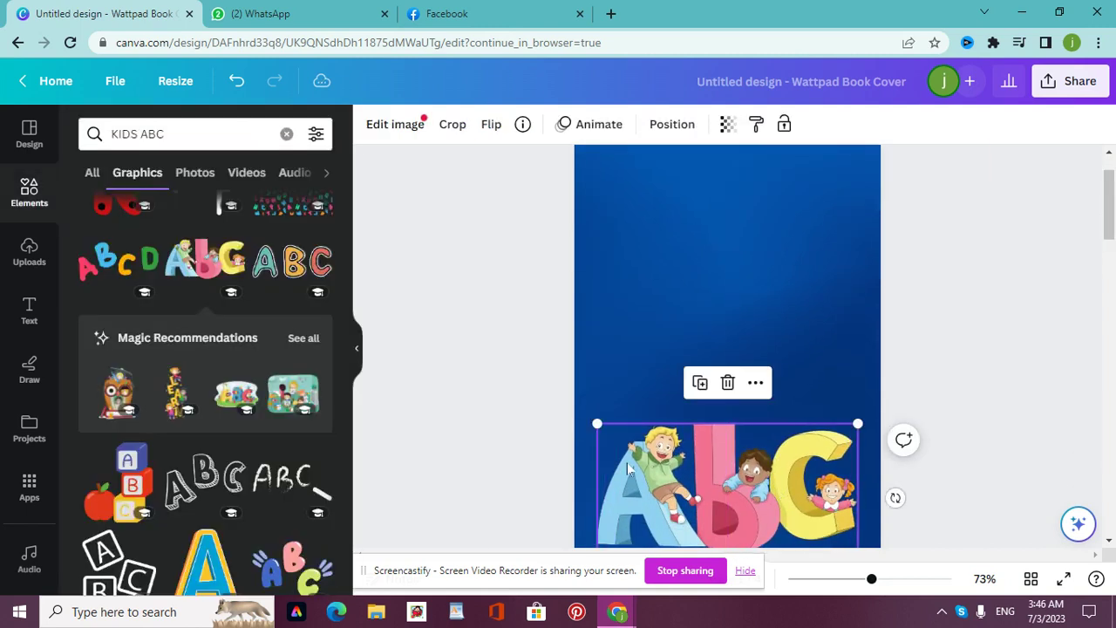
pyautogui.click(491, 459)
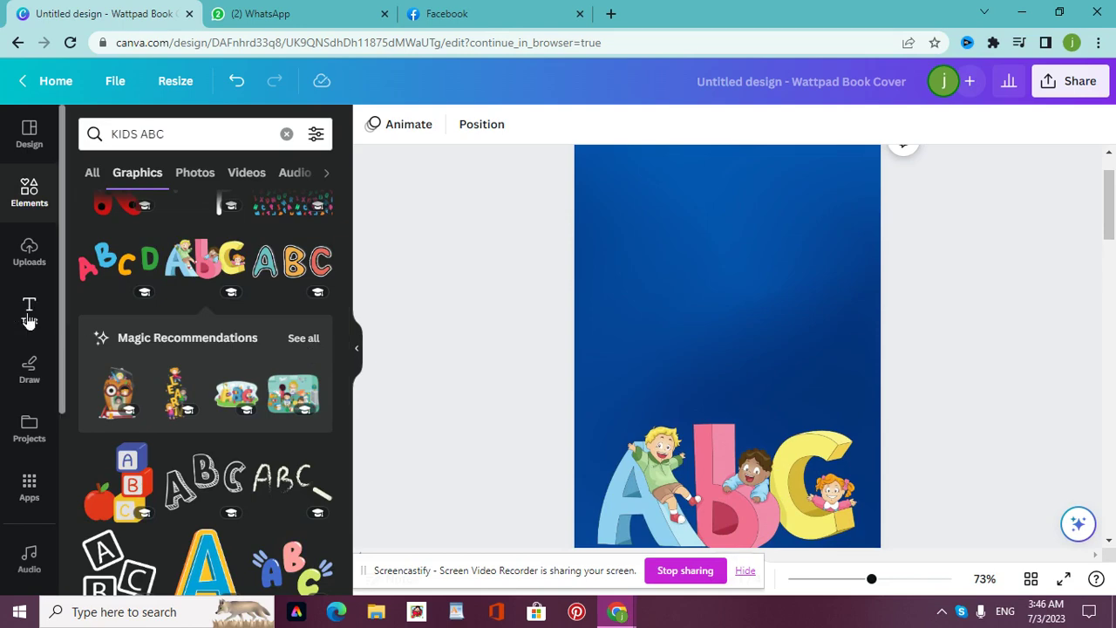
# Add a default heading text box to page 1 above the ABC letters graphic
pyautogui.click(28, 316)
pyautogui.click(154, 325)
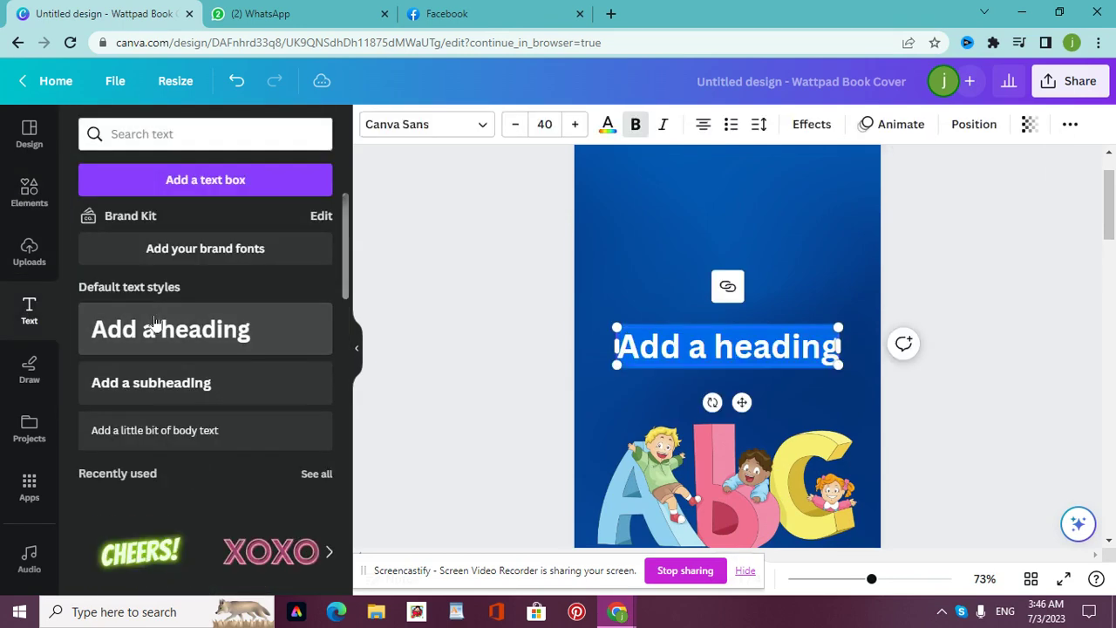
# Search the fonts for "bold" and look through the results for a heading font
pyautogui.click(484, 127)
pyautogui.click(282, 175)
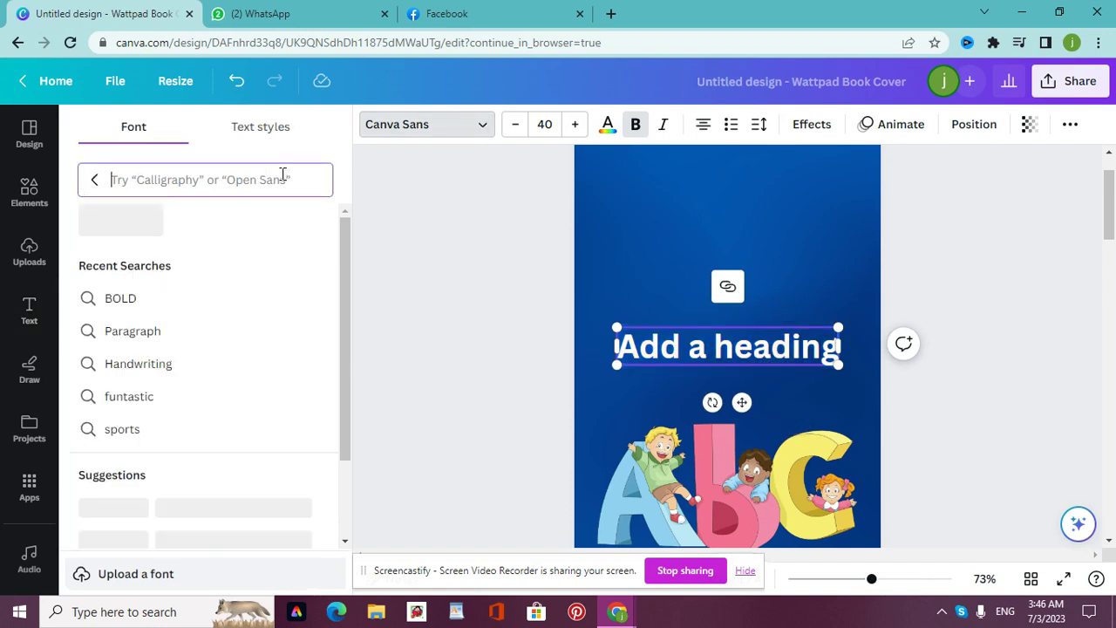
pyautogui.write('bold')
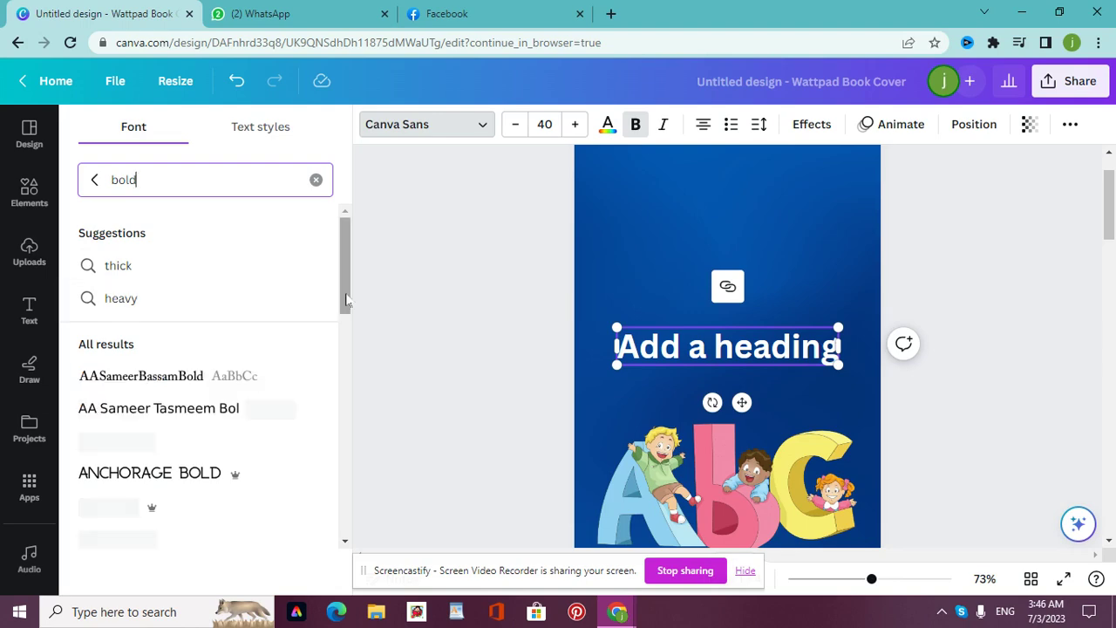
pyautogui.scroll(-2, 346, 351)
pyautogui.scroll(-1, 346, 353)
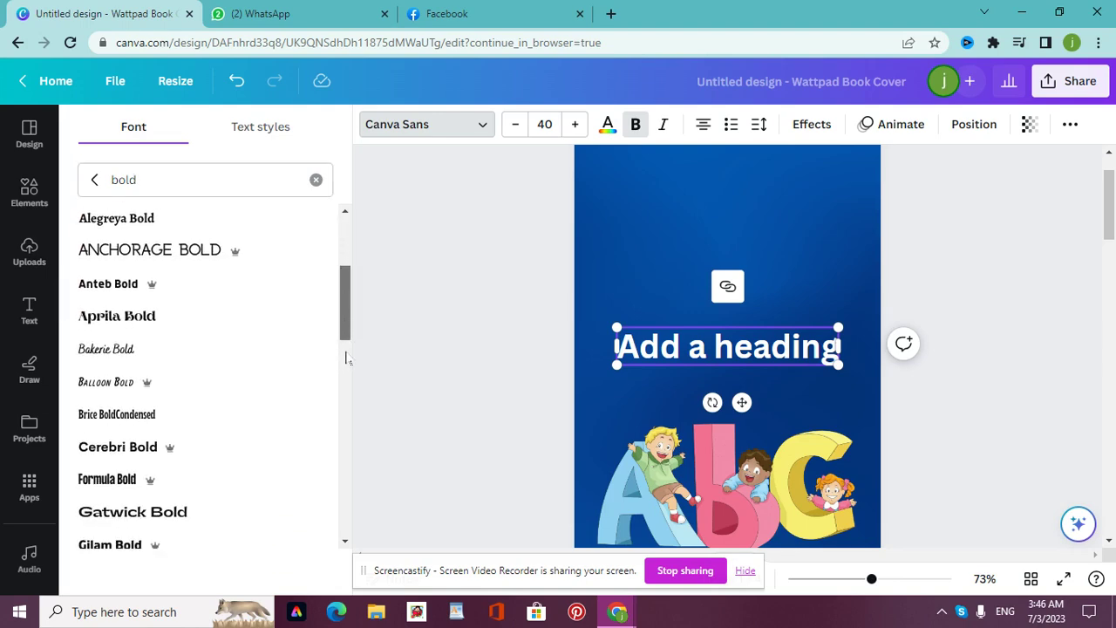
pyautogui.scroll(1, 346, 360)
pyautogui.scroll(-15, 345, 436)
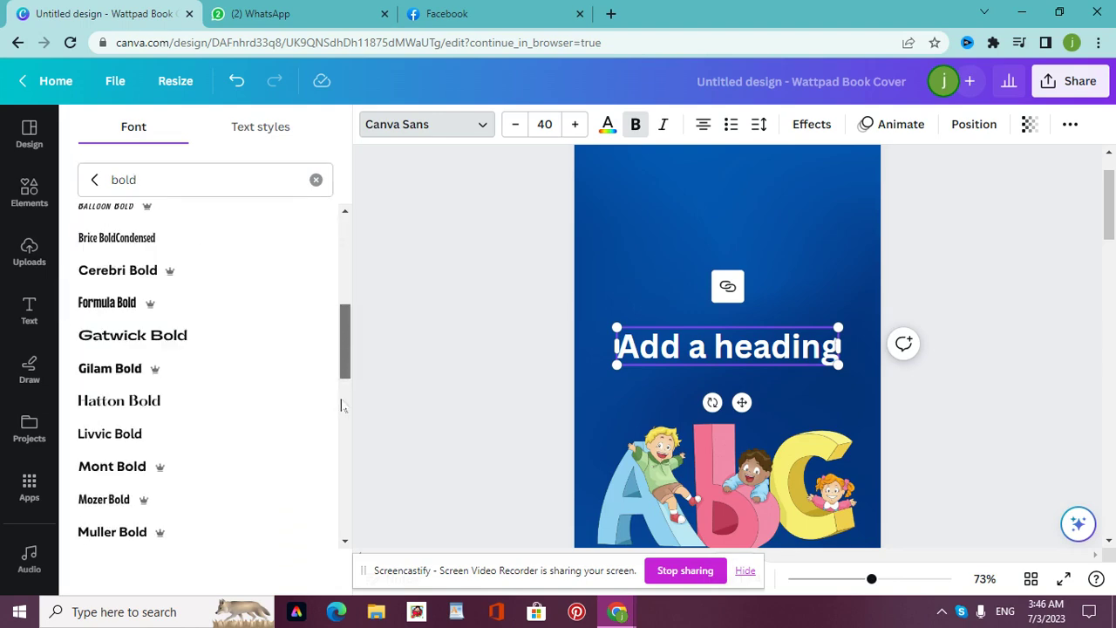
pyautogui.scroll(7, 343, 497)
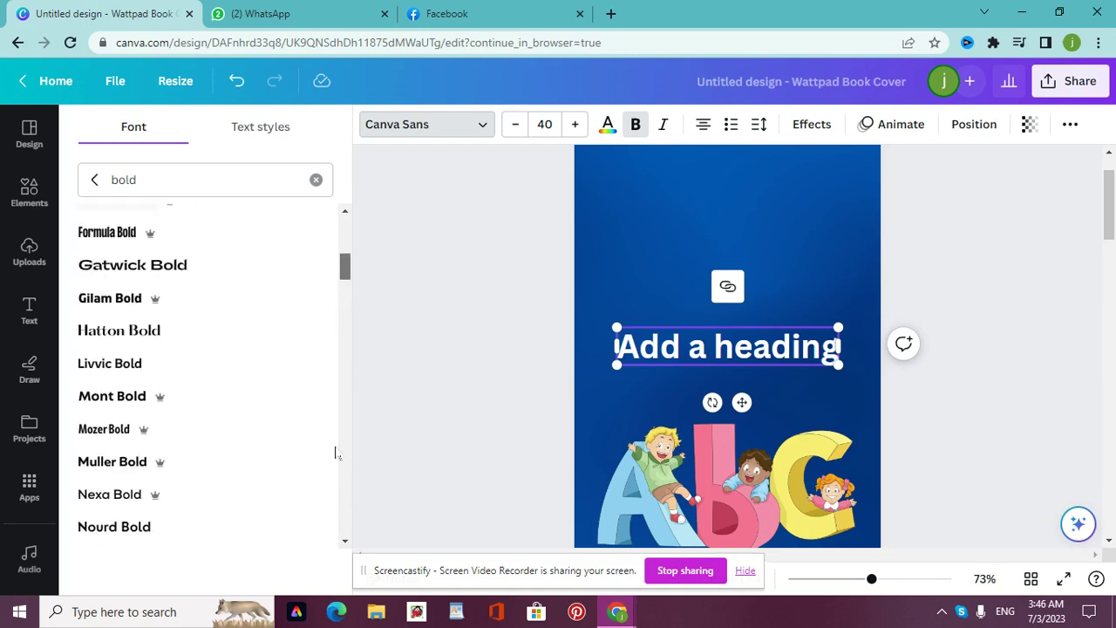
pyautogui.scroll(-4, 337, 462)
pyautogui.scroll(10, 327, 393)
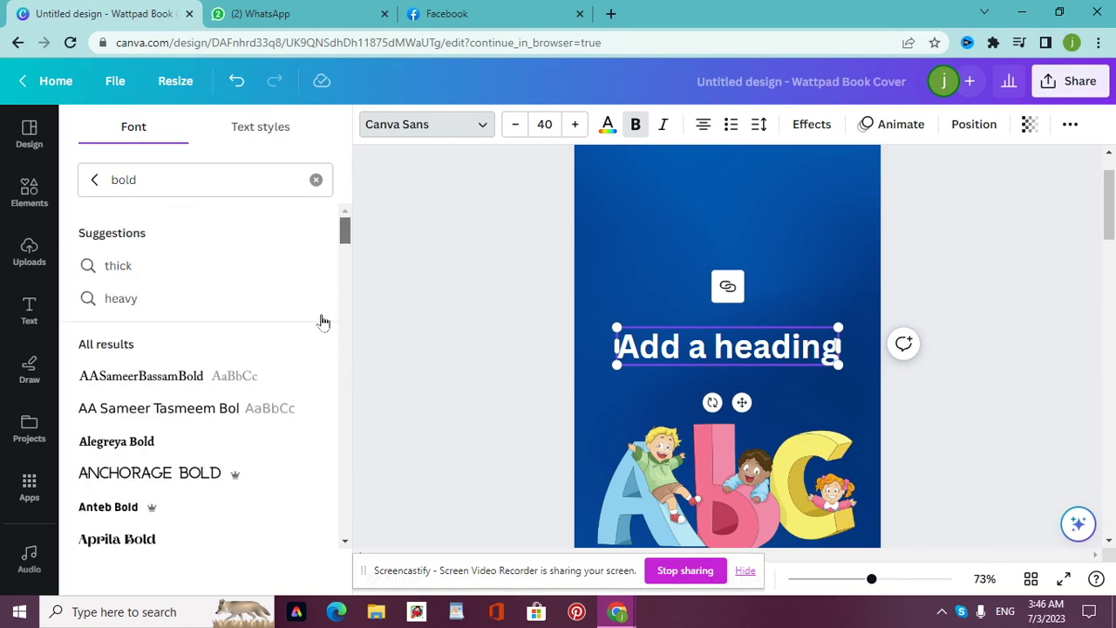
# Search the fonts for "kids" instead and apply the Wedges font to the heading
pyautogui.click(204, 176)
pyautogui.press('BackSpace')
pyautogui.press('BackSpace')
pyautogui.press('BackSpace')
pyautogui.press('BackSpace')
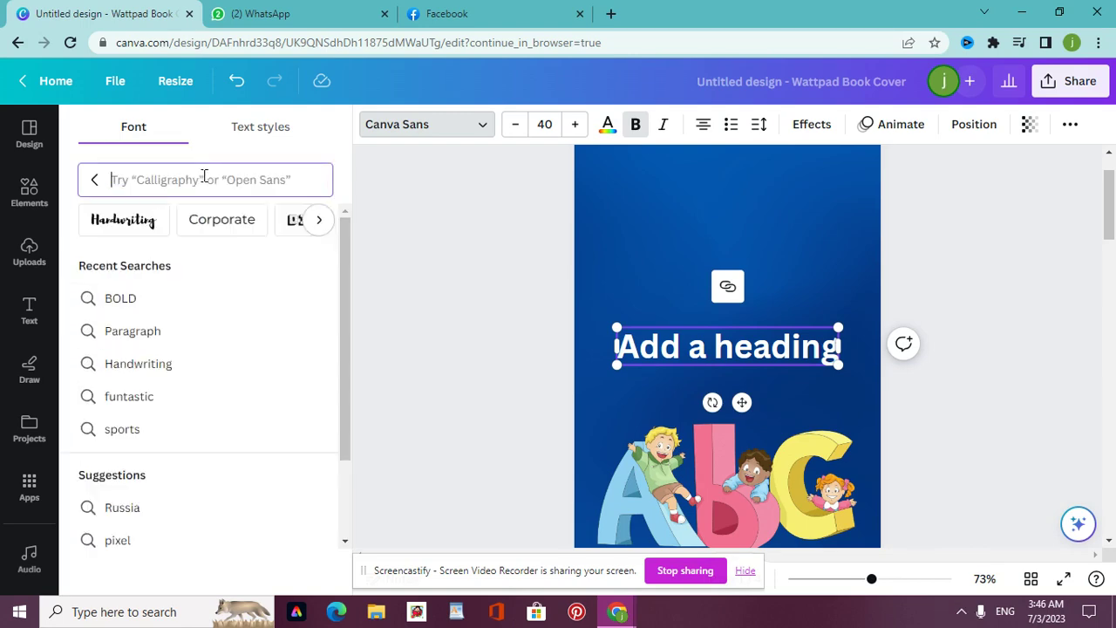
pyautogui.write('kid')
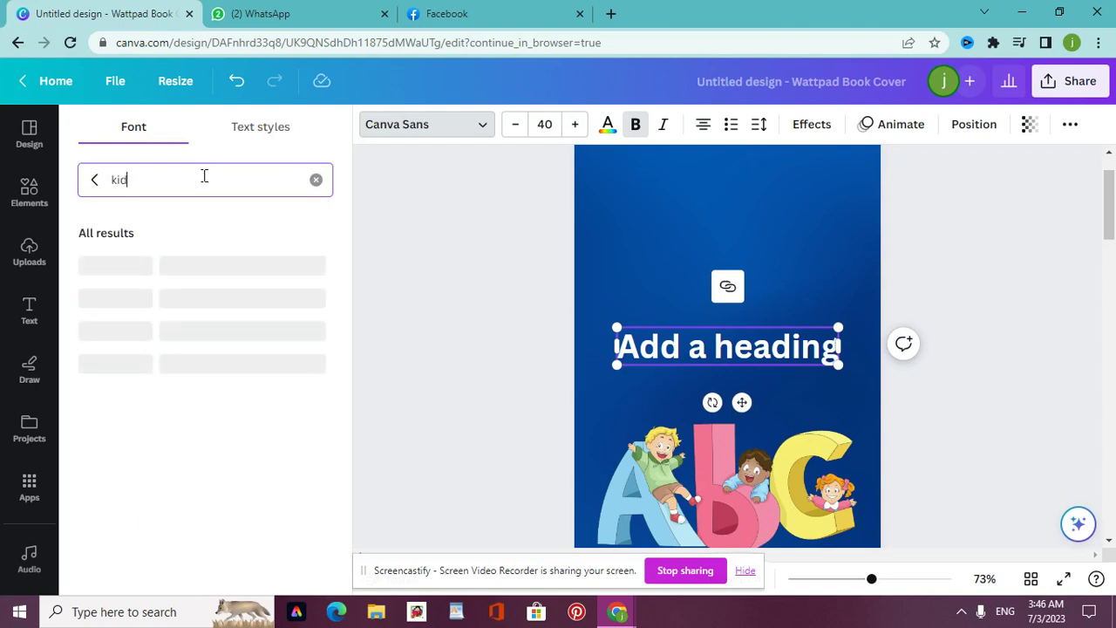
pyautogui.write('s')
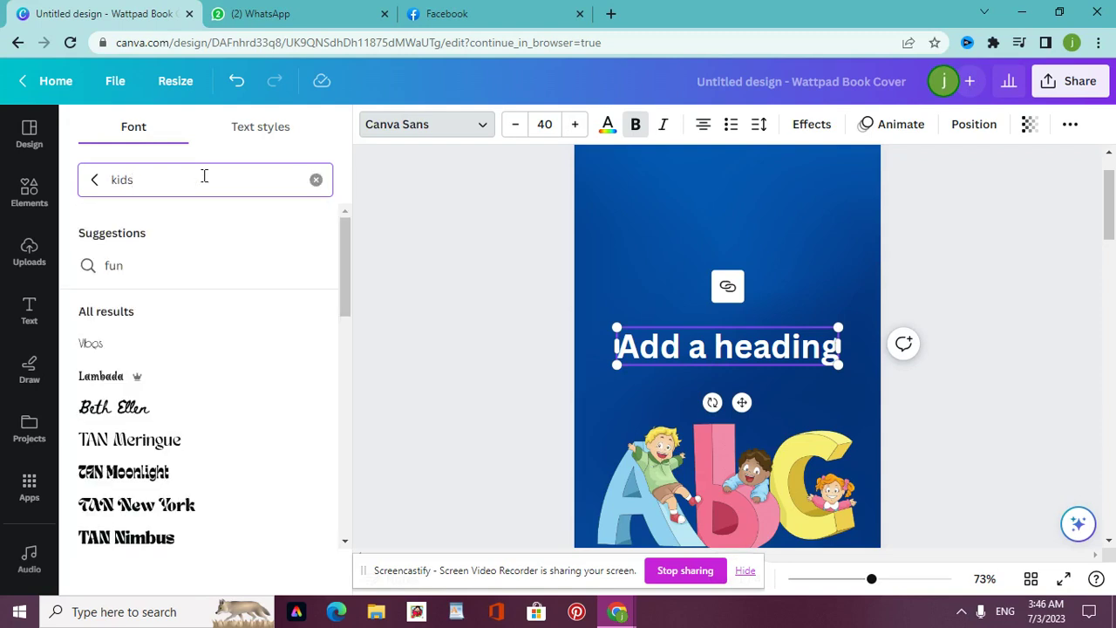
pyautogui.moveTo(348, 311); pyautogui.dragTo(345, 448)
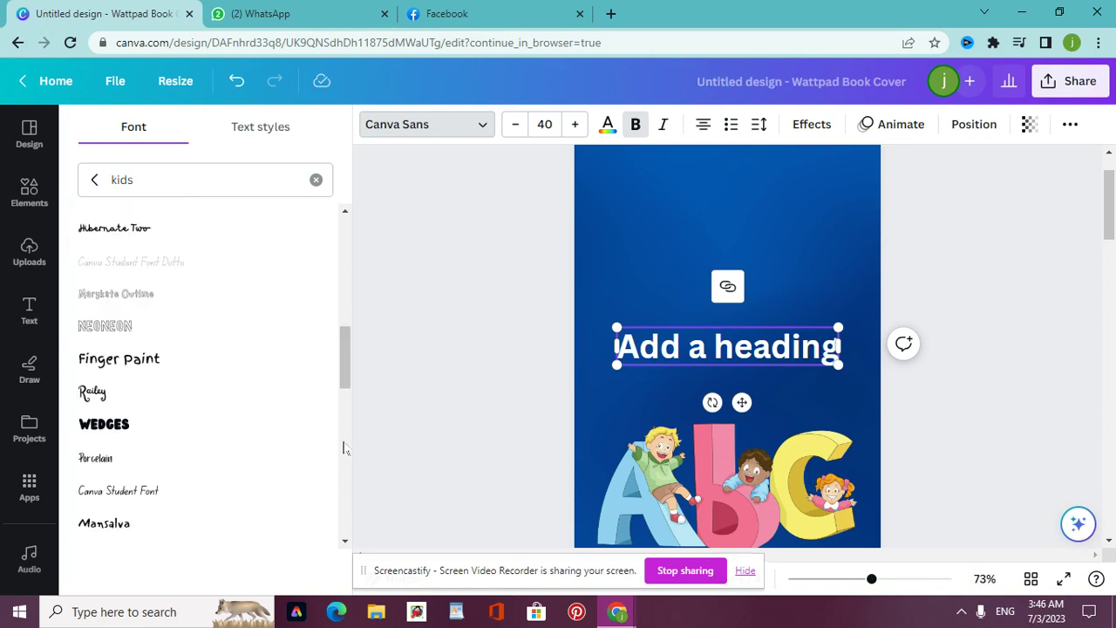
pyautogui.click(113, 432)
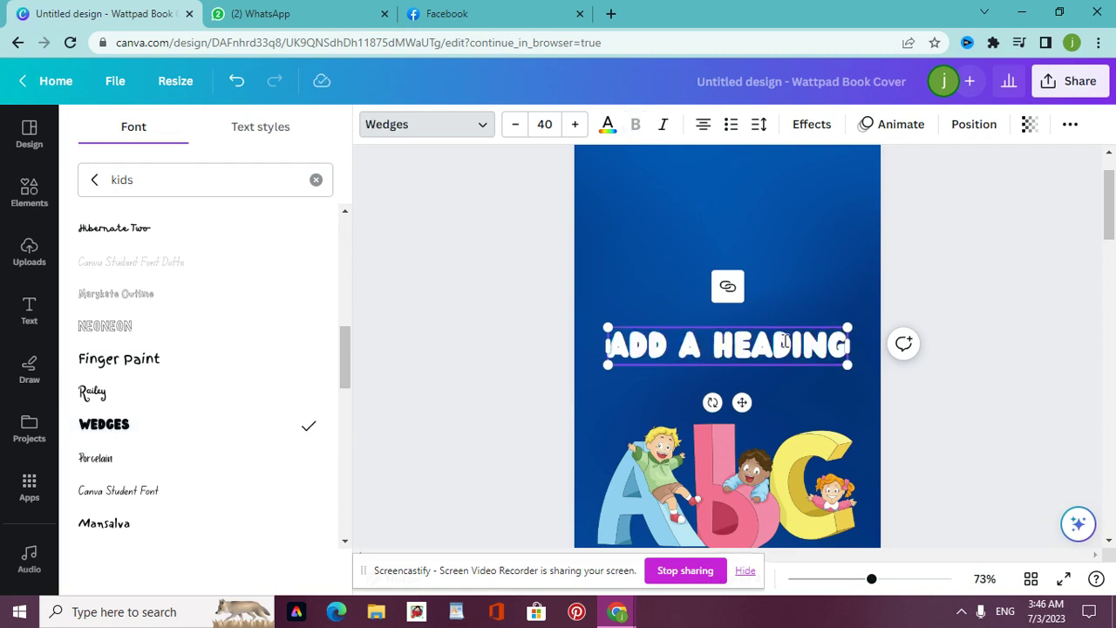
# Replace the placeholder heading text on page 1 with "kidslancer coloring book for pre.k"
pyautogui.click(840, 345)
pyautogui.press('BackSpace')
pyautogui.press('BackSpace')
pyautogui.press('BackSpace')
pyautogui.press('BackSpace')
pyautogui.press('BackSpace')
pyautogui.press('BackSpace')
pyautogui.press('BackSpace')
pyautogui.press('BackSpace')
pyautogui.press('BackSpace')
pyautogui.press('BackSpace')
pyautogui.press('BackSpace')
pyautogui.press('BackSpace')
pyautogui.press('BackSpace')
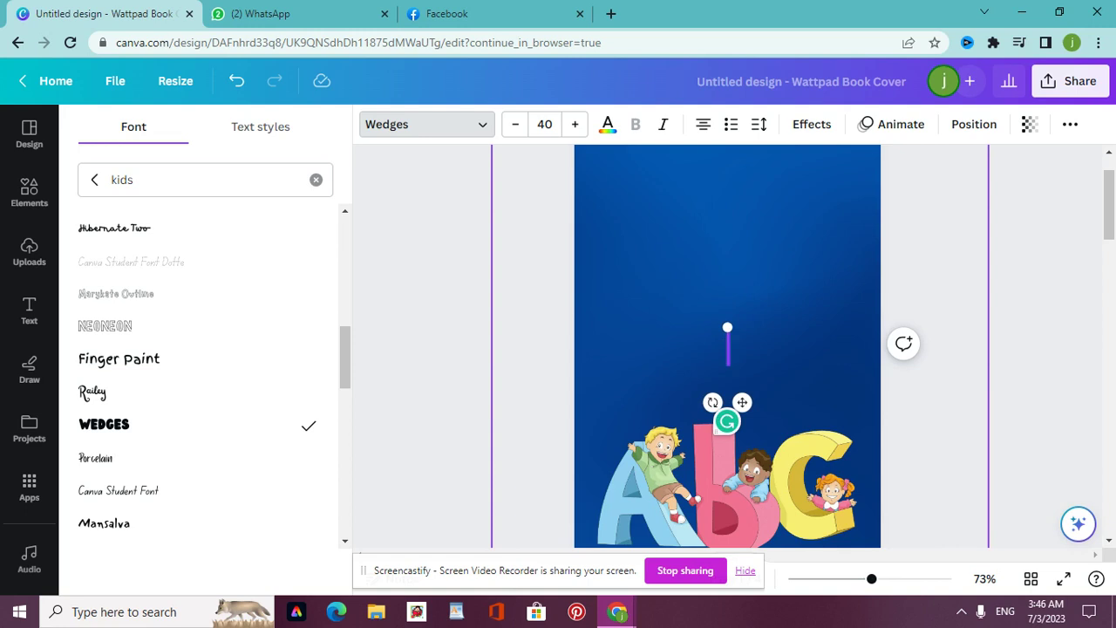
pyautogui.write('kidslan')
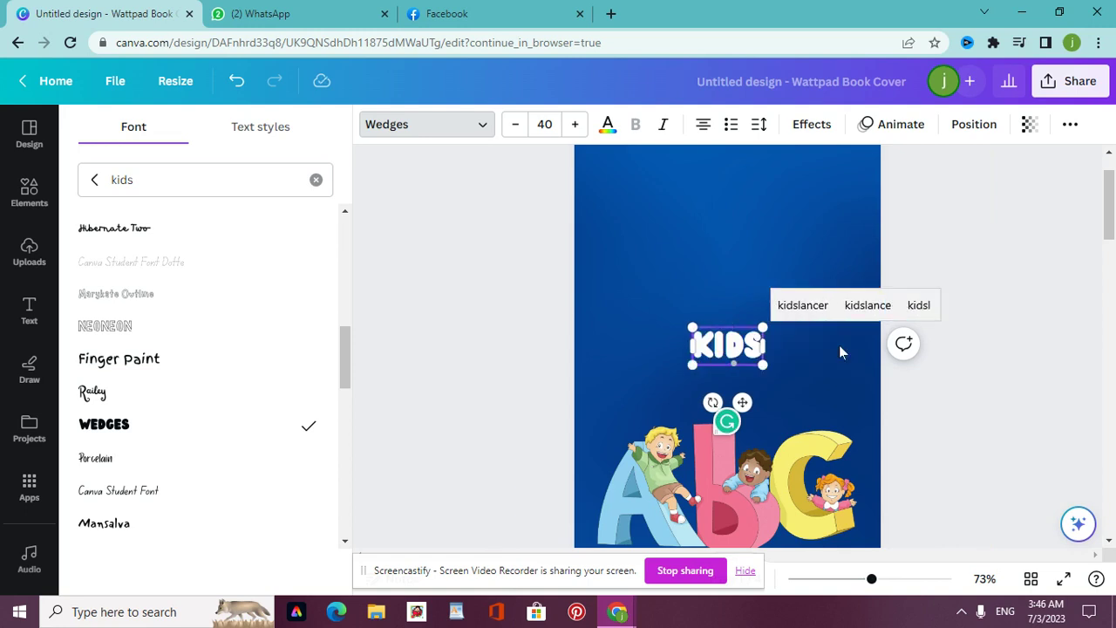
pyautogui.write('cer')
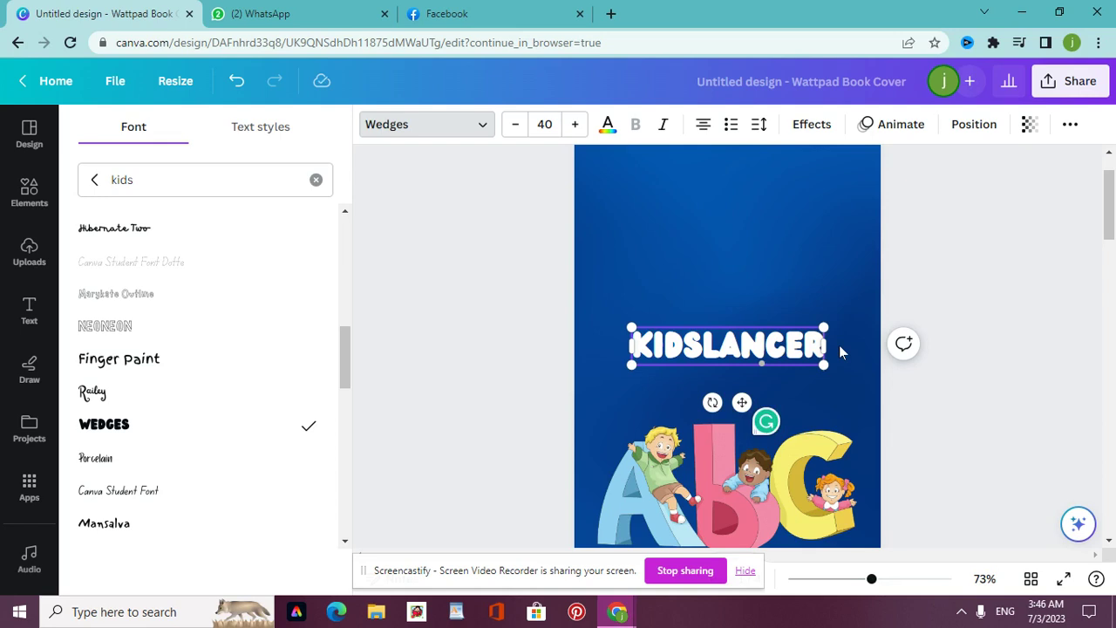
pyautogui.write(' colo')
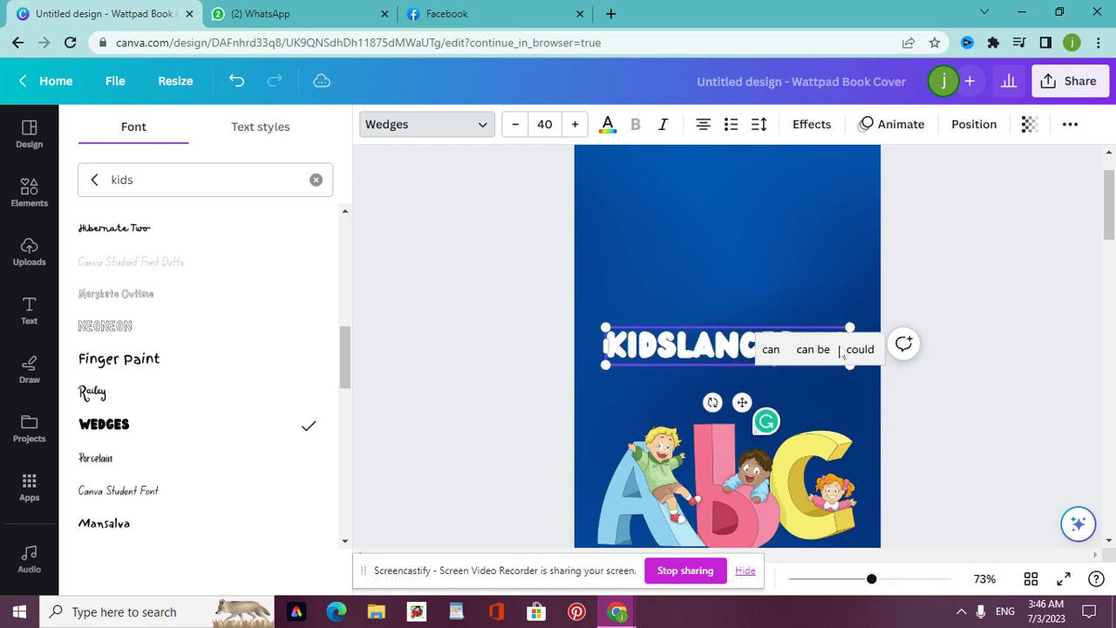
pyautogui.write('ring boo')
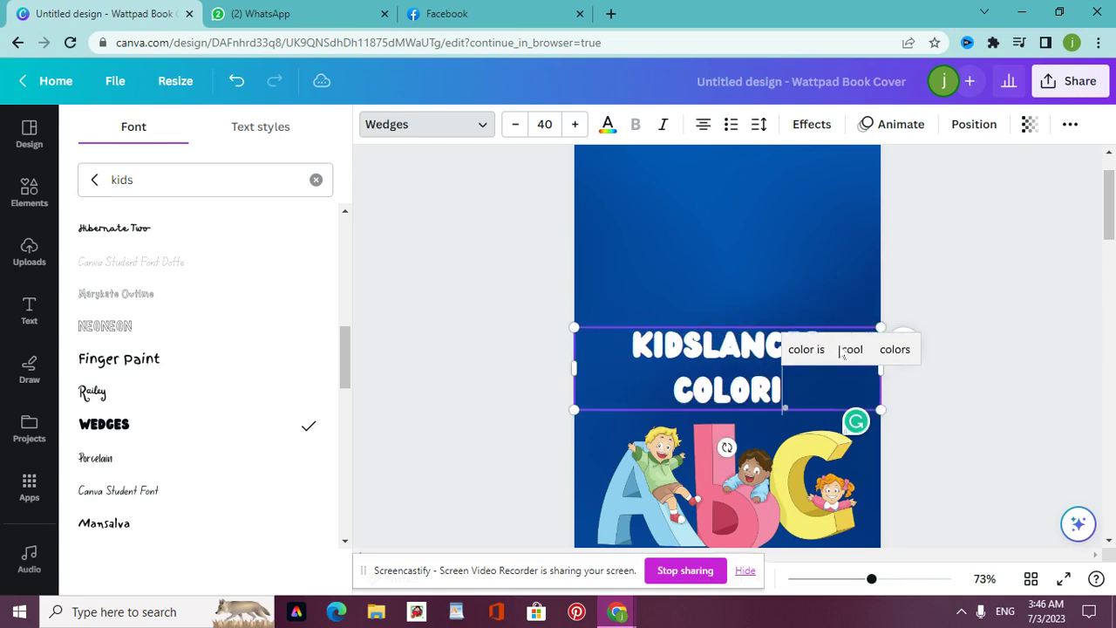
pyautogui.write('k for')
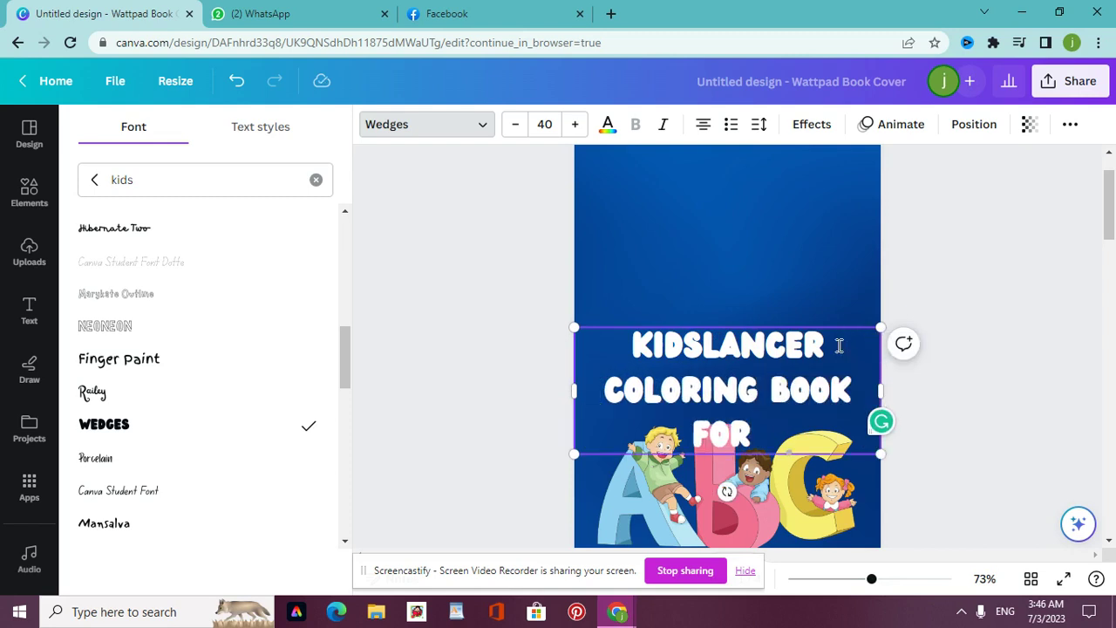
pyautogui.write(' po')
pyautogui.press('BackSpace')
pyautogui.write('re')
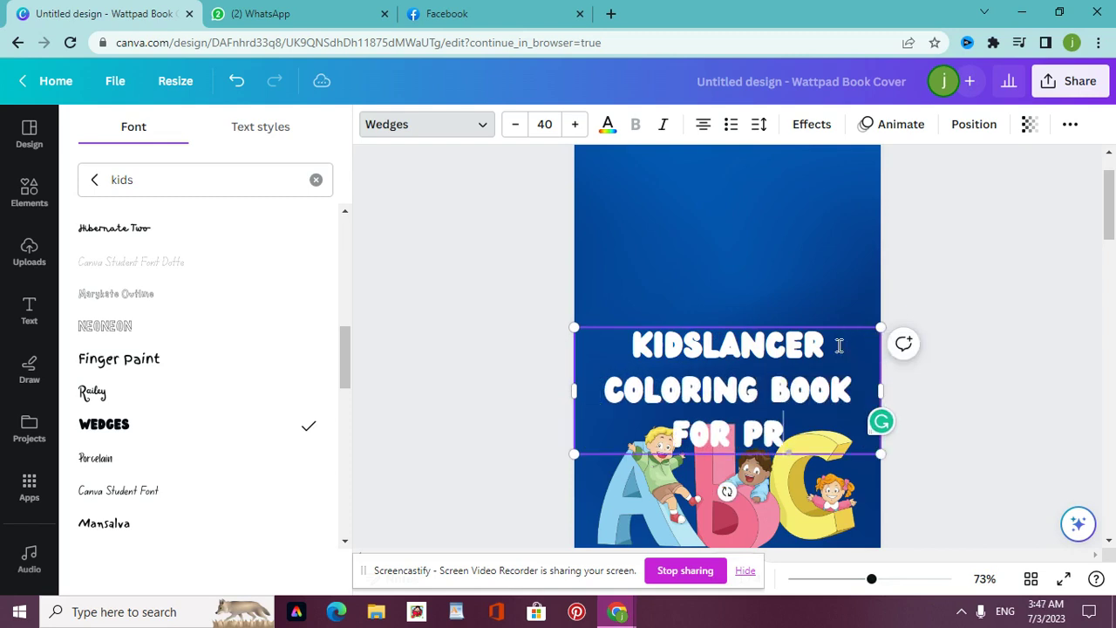
pyautogui.write('k')
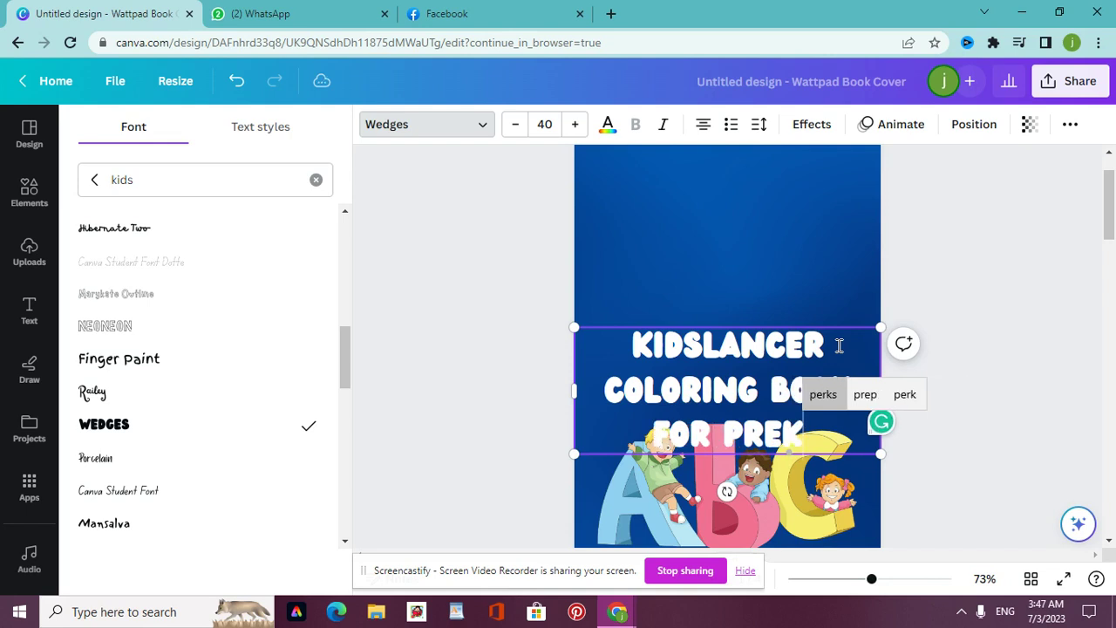
pyautogui.press('BackSpace')
pyautogui.write('/')
pyautogui.press('BackSpace')
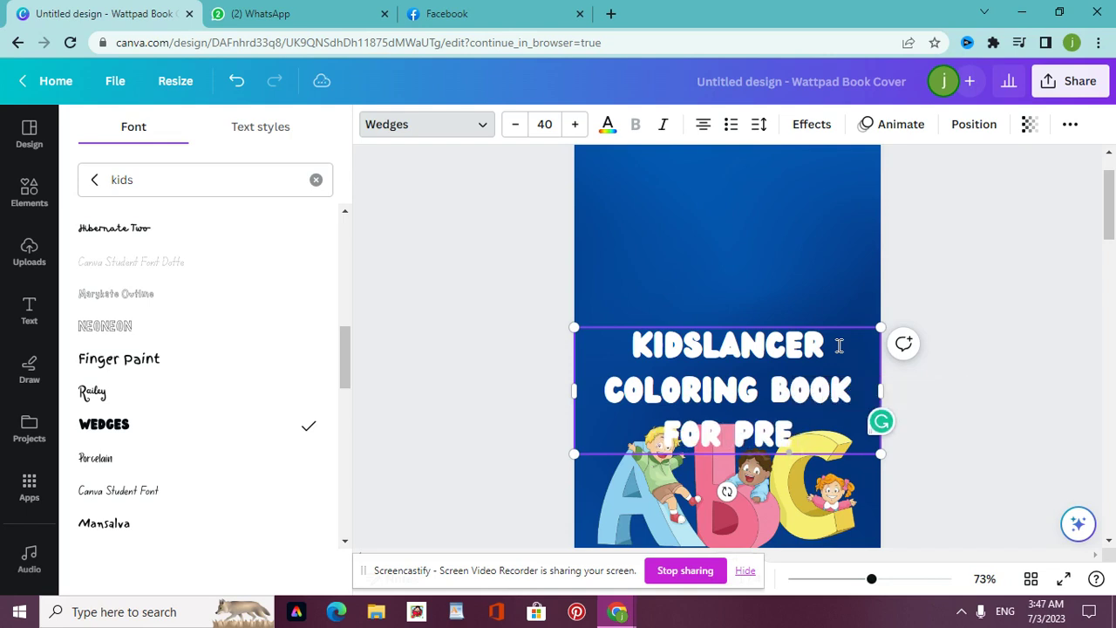
pyautogui.write('.k')
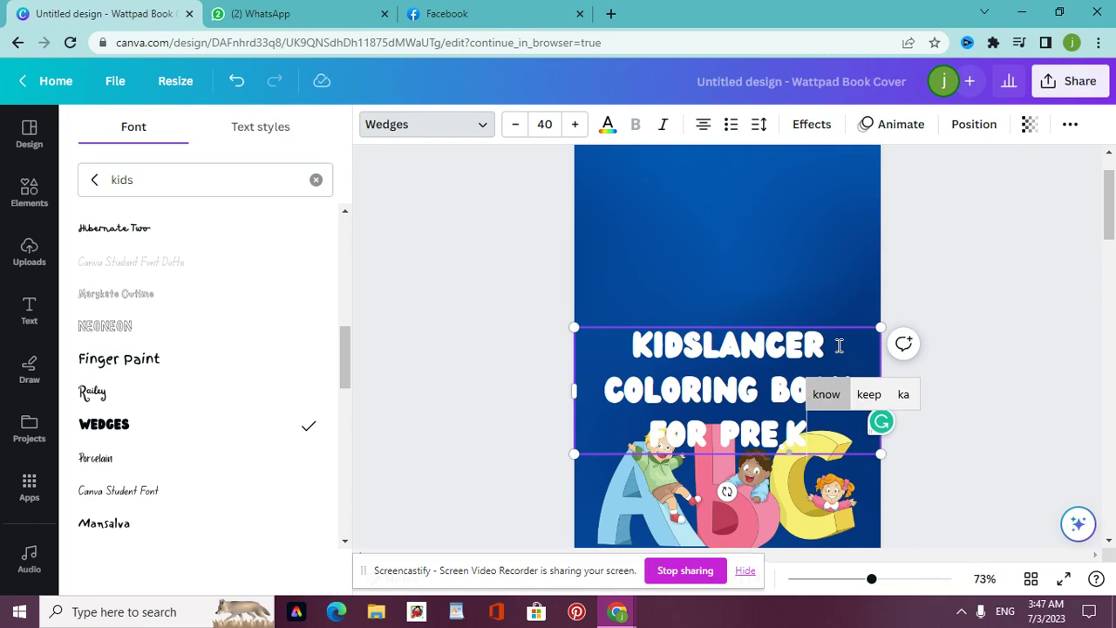
pyautogui.click(685, 394)
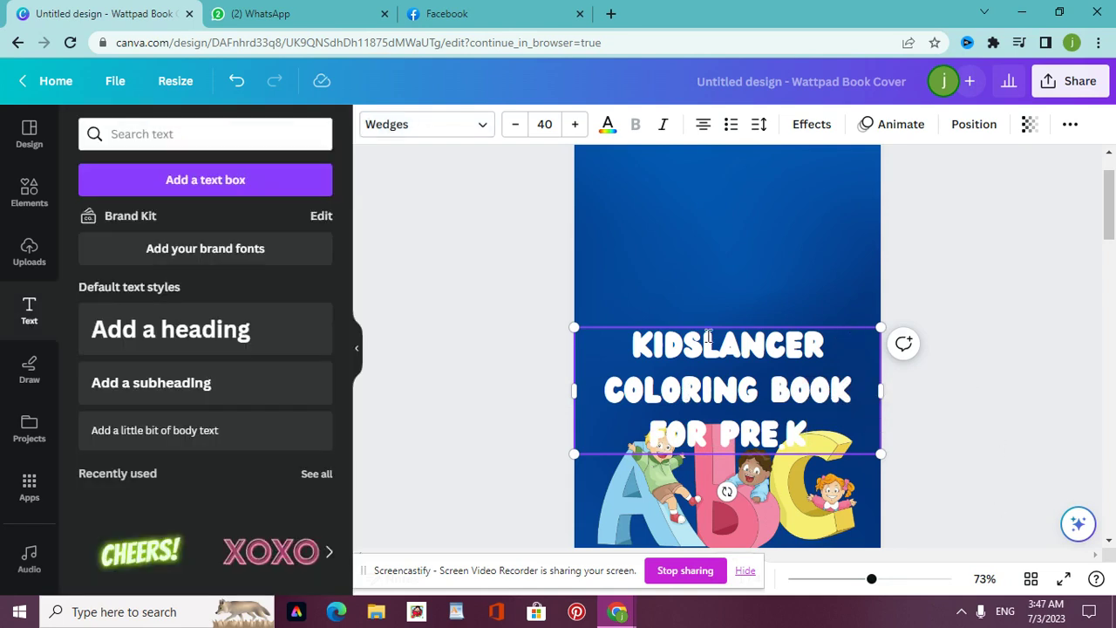
# Move the title up into the space above the ABC letters graphic and shrink it to font size 35.4
pyautogui.click(721, 249)
pyautogui.moveTo(741, 379); pyautogui.dragTo(741, 247)
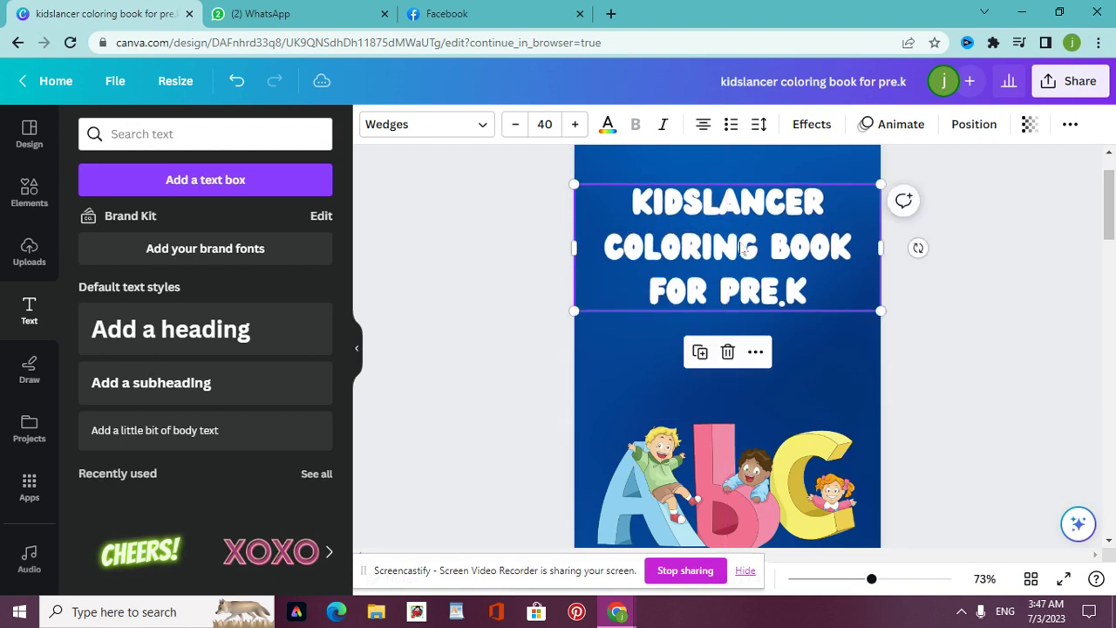
pyautogui.moveTo(882, 312); pyautogui.dragTo(842, 291)
pyautogui.moveTo(776, 255); pyautogui.dragTo(789, 288)
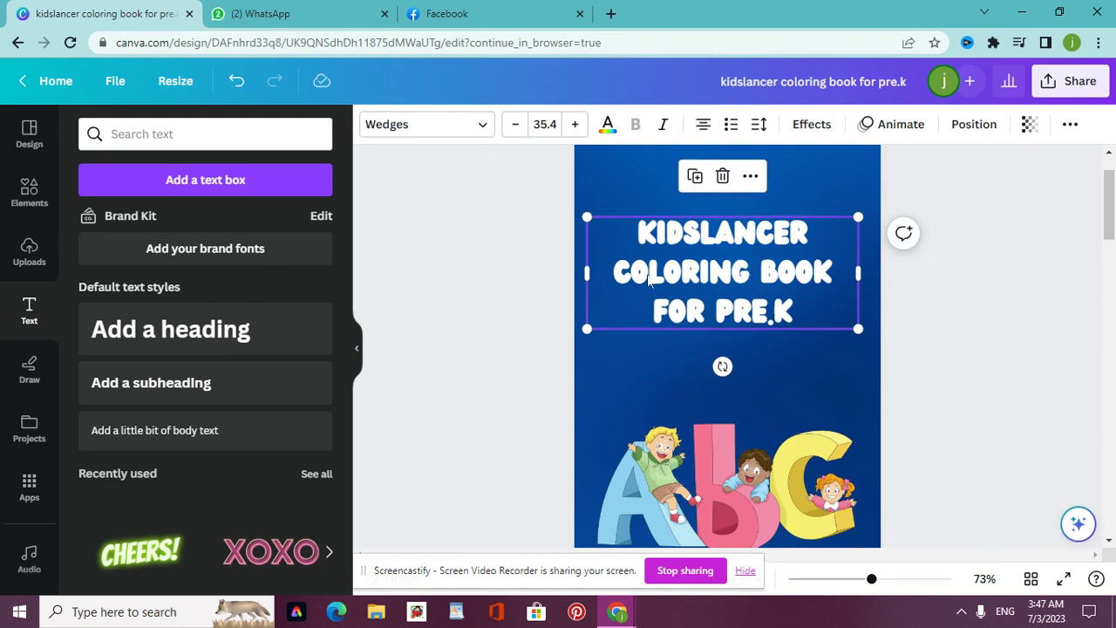
# Change the title's text color to the pink from the Brand Kit color palette
pyautogui.click(491, 132)
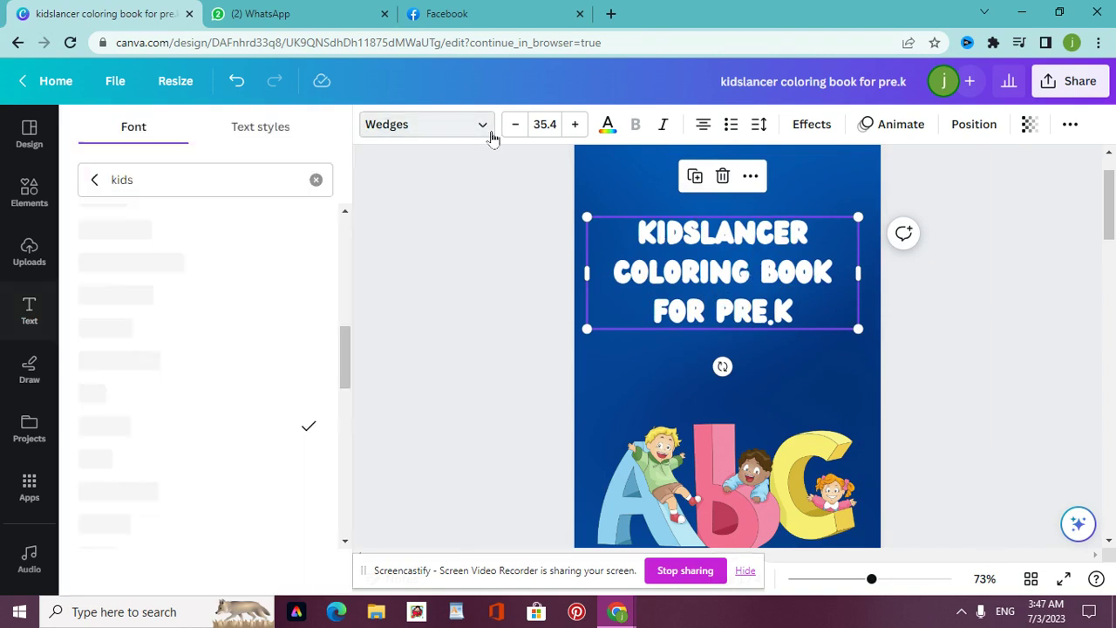
pyautogui.click(607, 131)
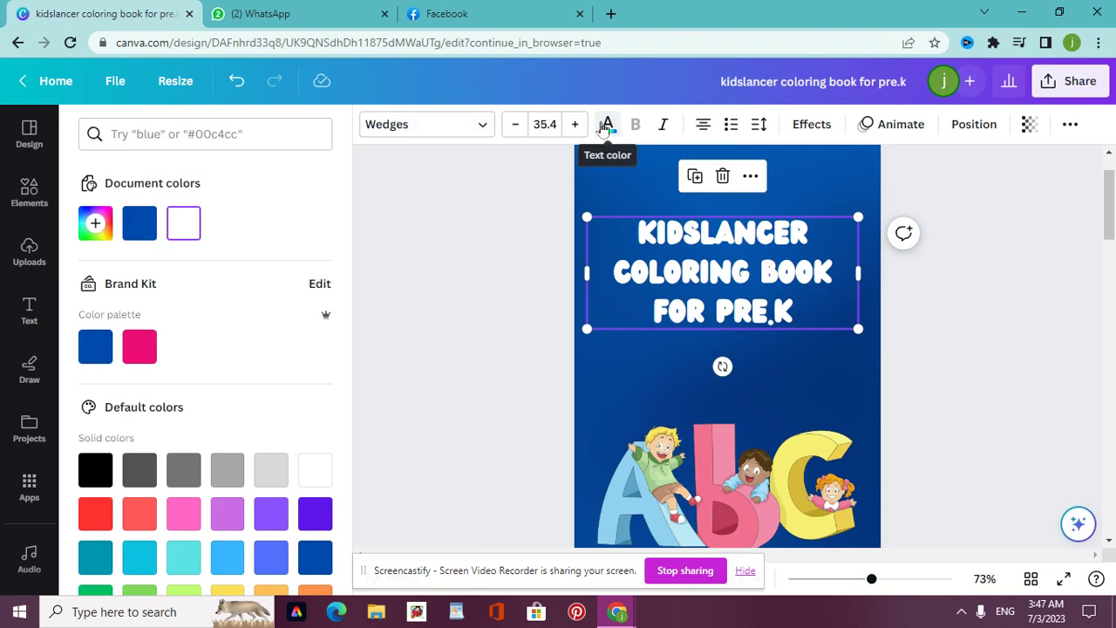
pyautogui.click(137, 353)
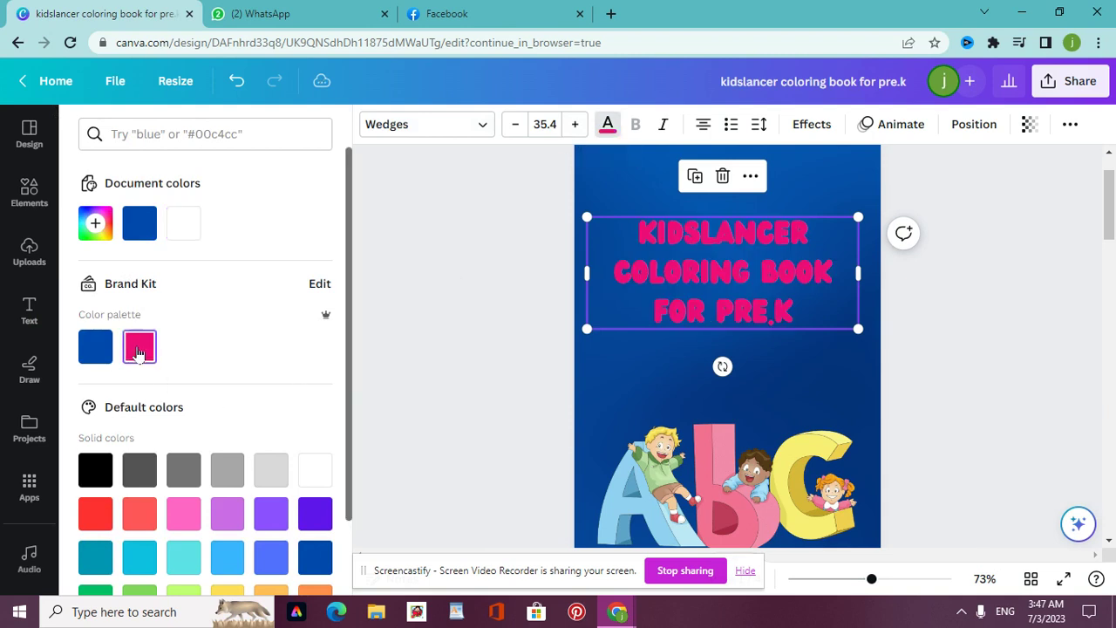
# Give the title an Outline effect in white and shrink it to font size 31.7
pyautogui.click(809, 127)
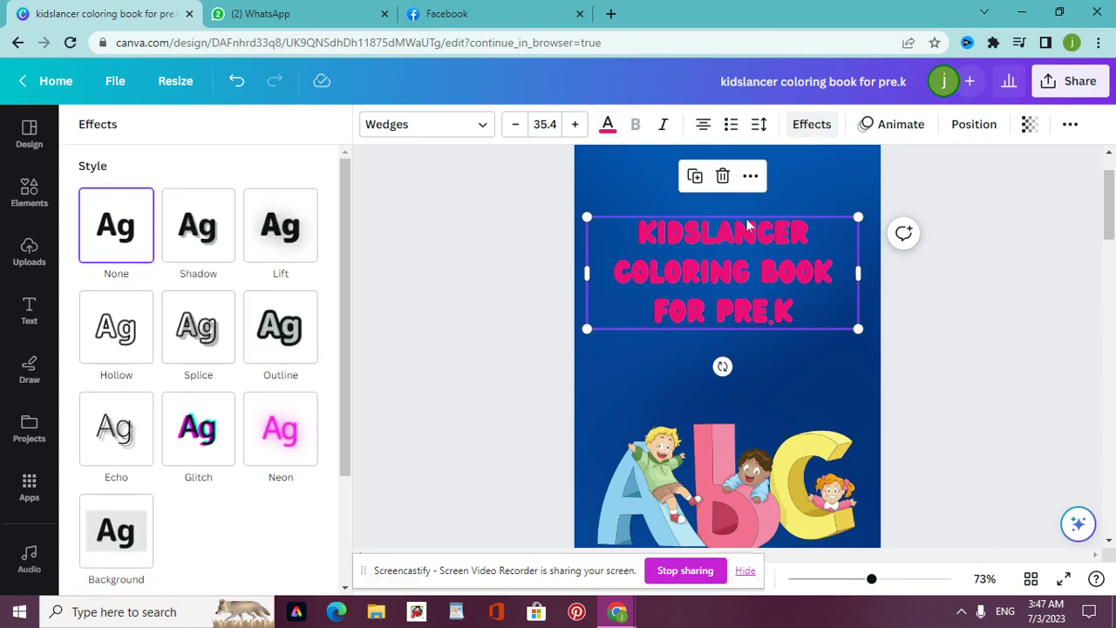
pyautogui.click(289, 341)
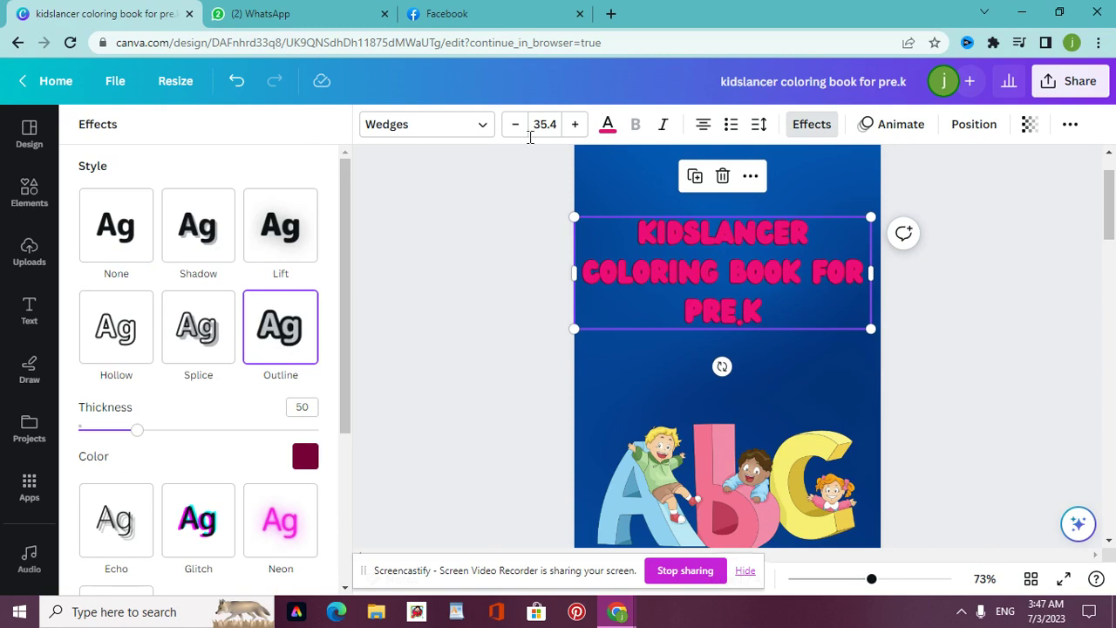
pyautogui.click(302, 459)
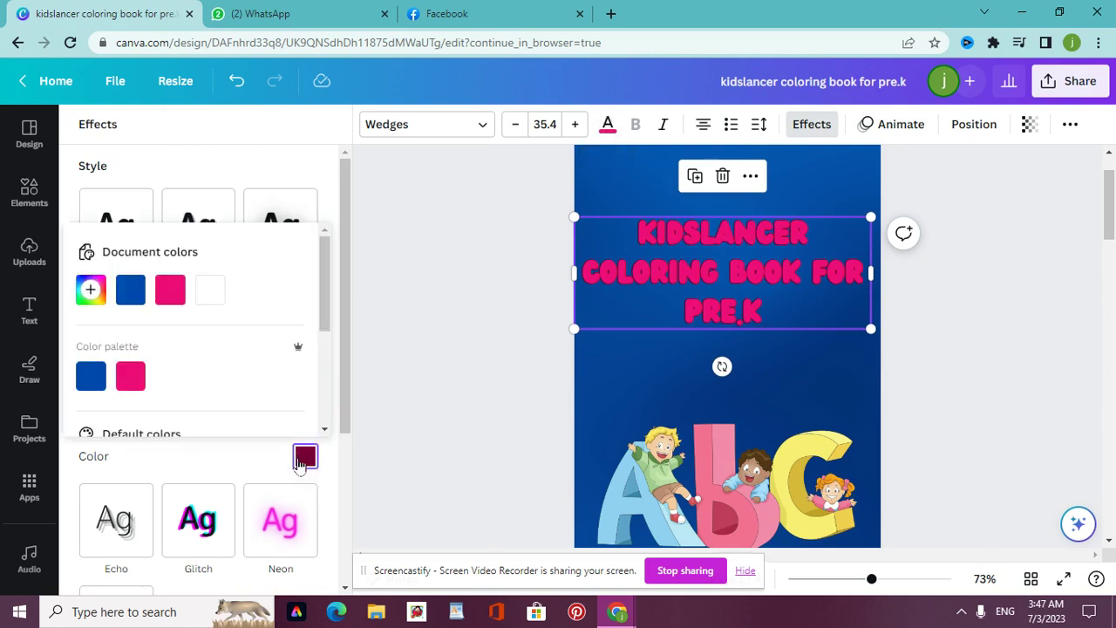
pyautogui.click(209, 291)
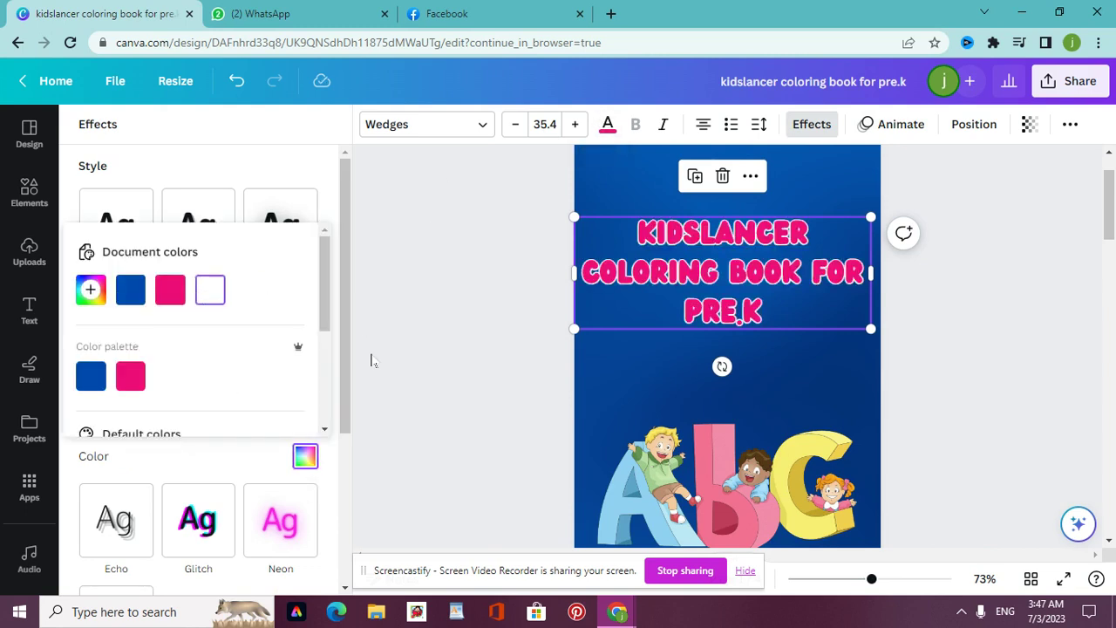
pyautogui.press('Escape')
pyautogui.press('Escape')
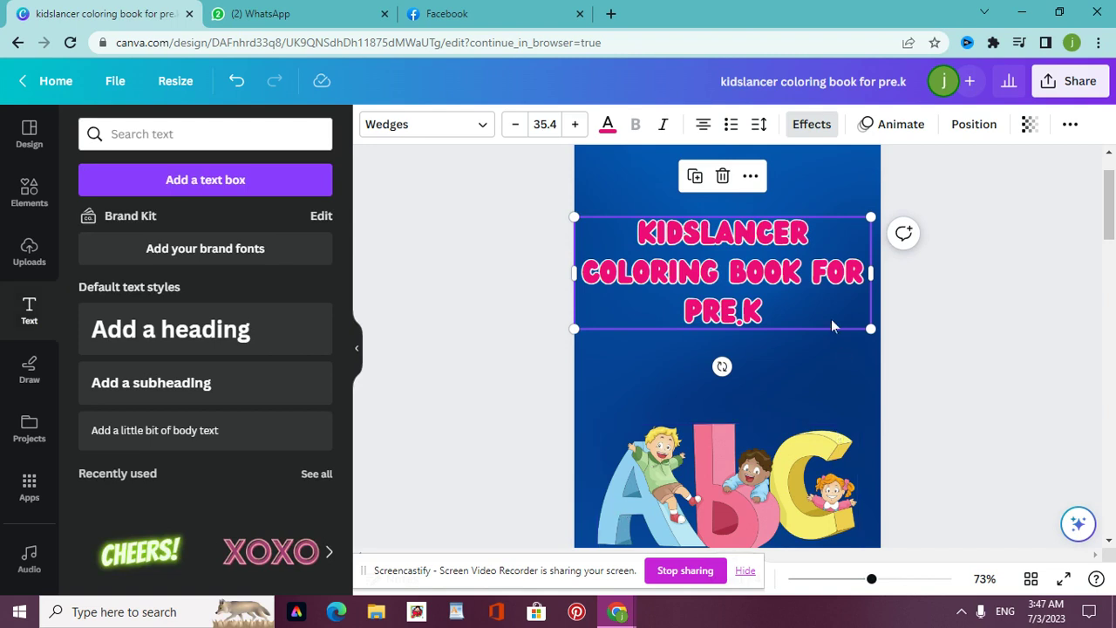
pyautogui.moveTo(871, 327); pyautogui.dragTo(811, 299)
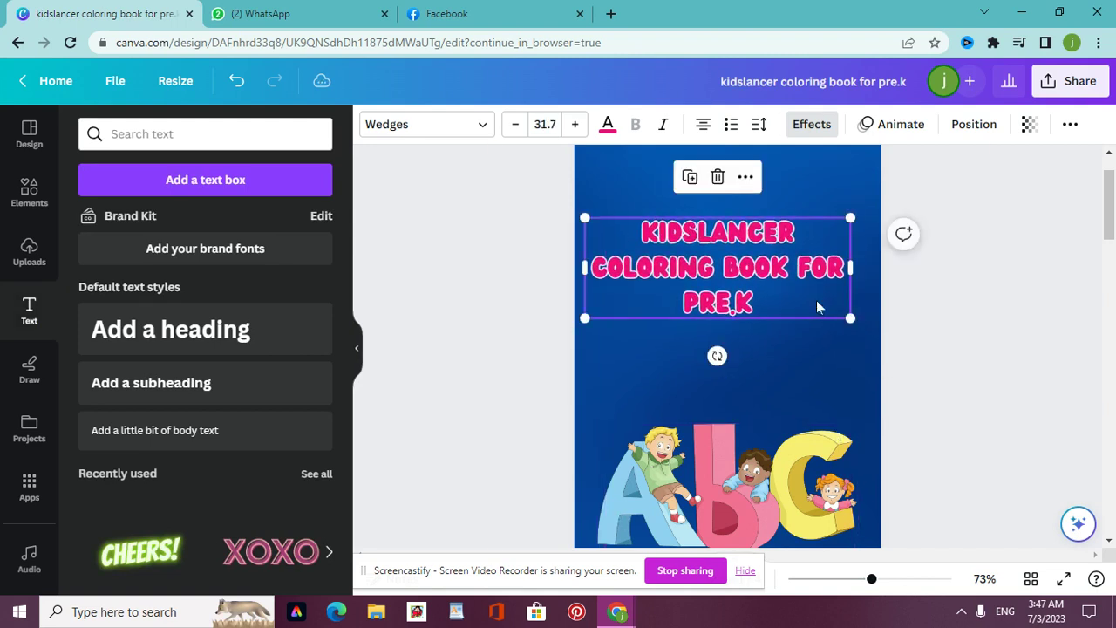
pyautogui.click(515, 403)
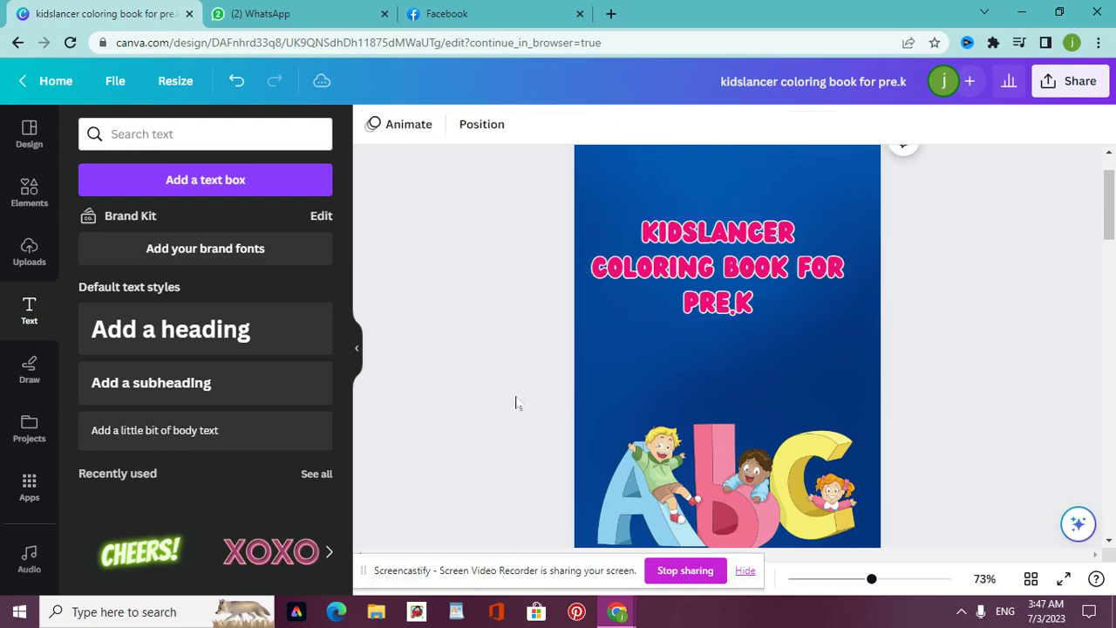
# Shrink the ABC letters graphic to about two thirds of its size and place it centered just below the title
pyautogui.click(714, 510)
pyautogui.doubleClick(707, 472)
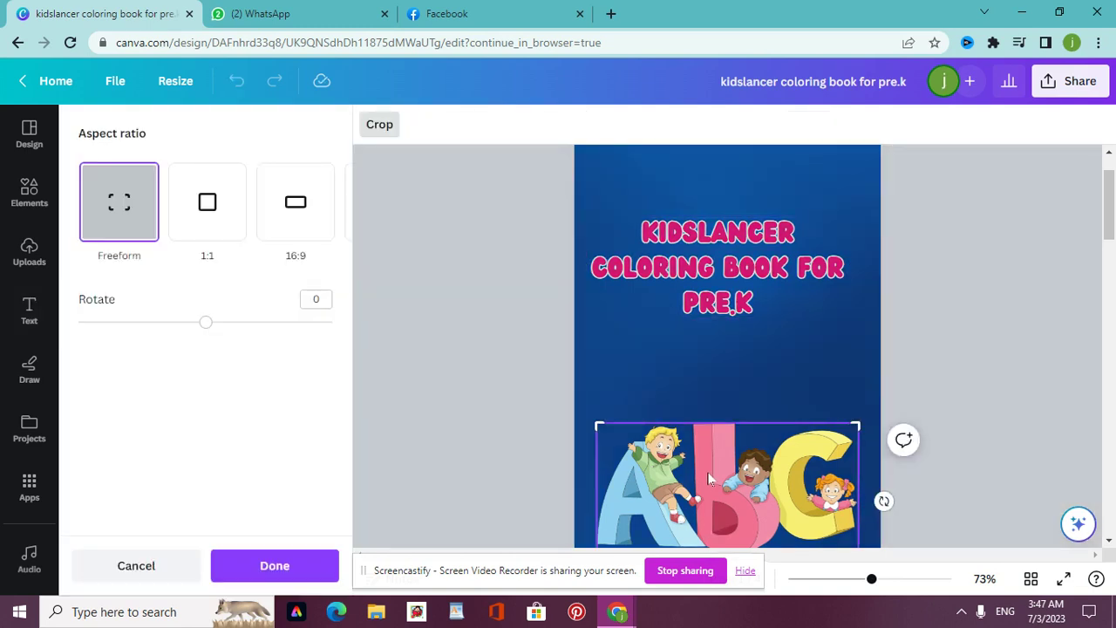
pyautogui.click(701, 379)
pyautogui.moveTo(738, 493); pyautogui.dragTo(730, 419)
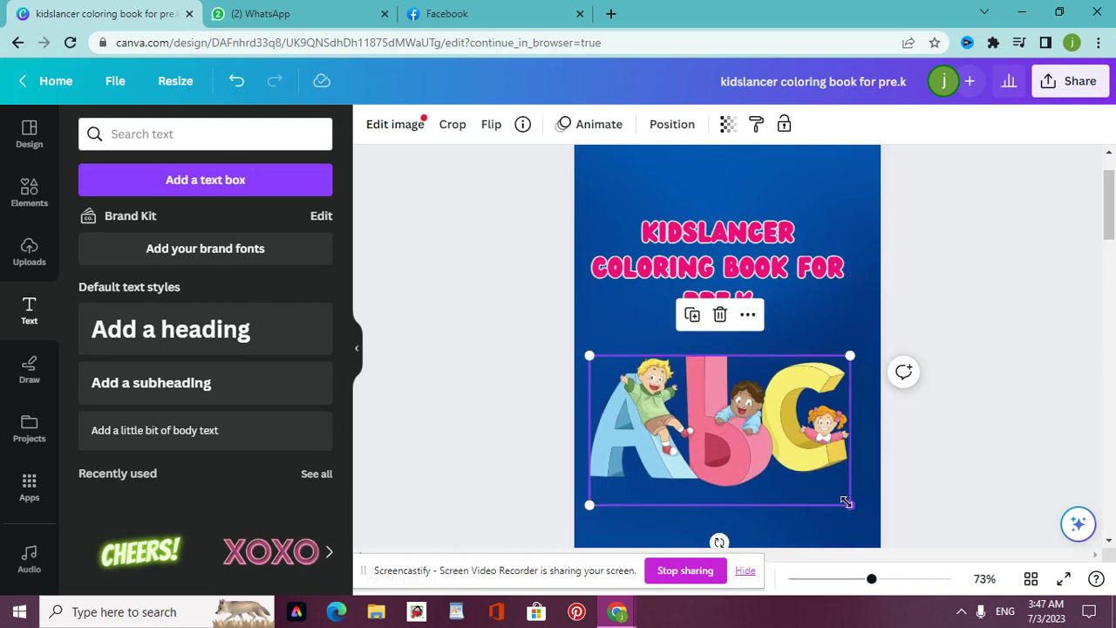
pyautogui.moveTo(846, 502); pyautogui.dragTo(767, 459)
pyautogui.moveTo(693, 416); pyautogui.dragTo(732, 392)
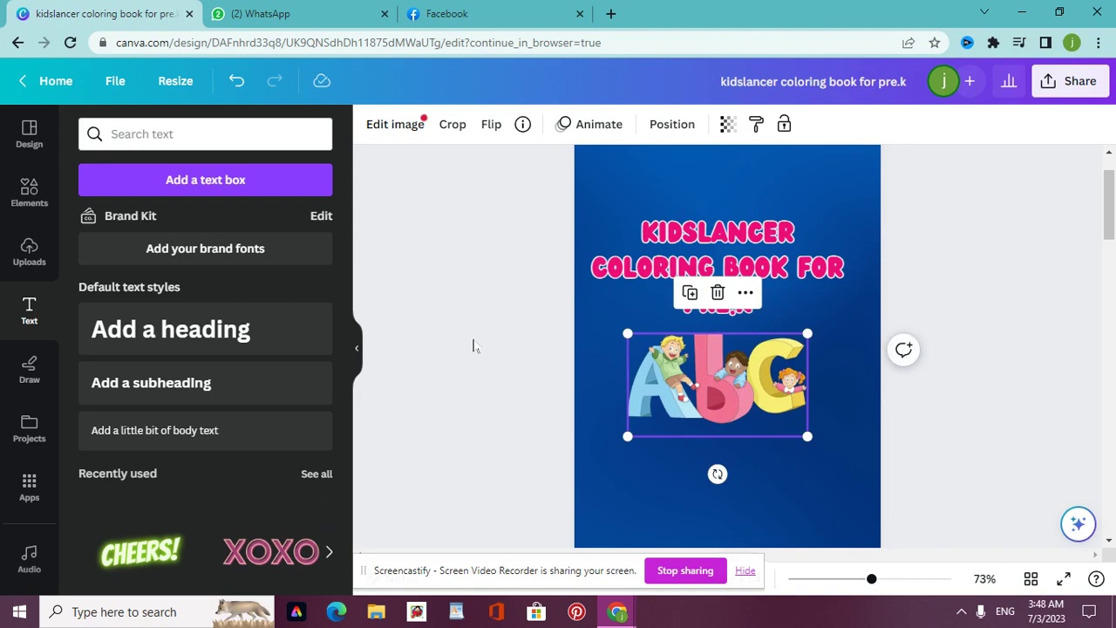
# Open the elements library and clear the previous "KIDS ABC" search term
pyautogui.click(26, 195)
pyautogui.click(199, 131)
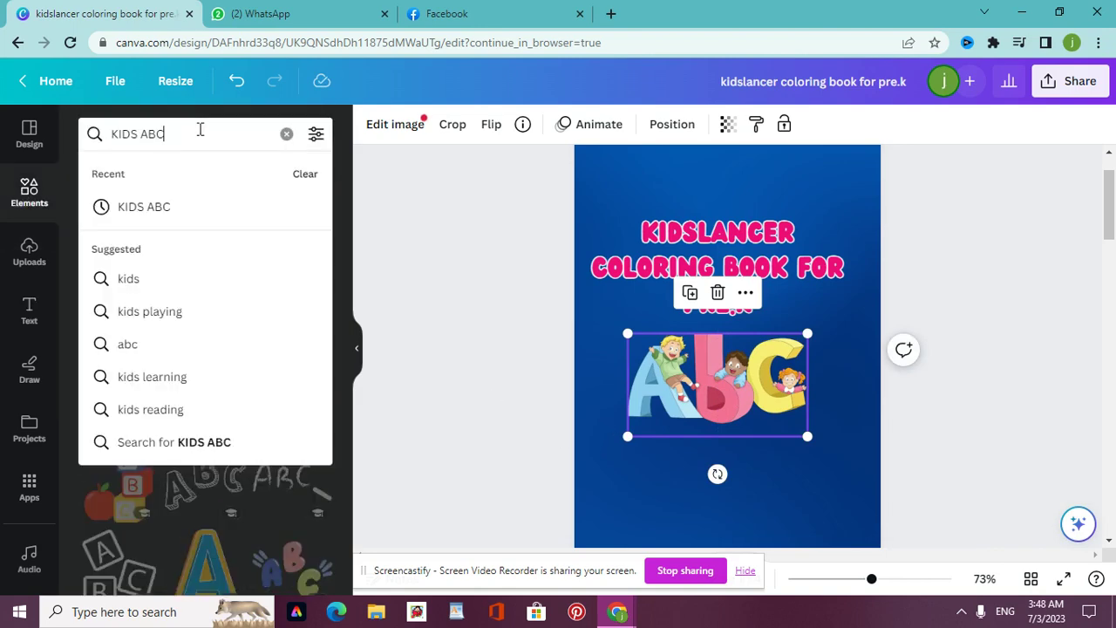
pyautogui.press('BackSpace')
pyautogui.press('BackSpace')
pyautogui.press('BackSpace')
pyautogui.press('BackSpace')
pyautogui.press('BackSpace')
pyautogui.press('BackSpace')
pyautogui.press('BackSpace')
pyautogui.press('BackSpace')
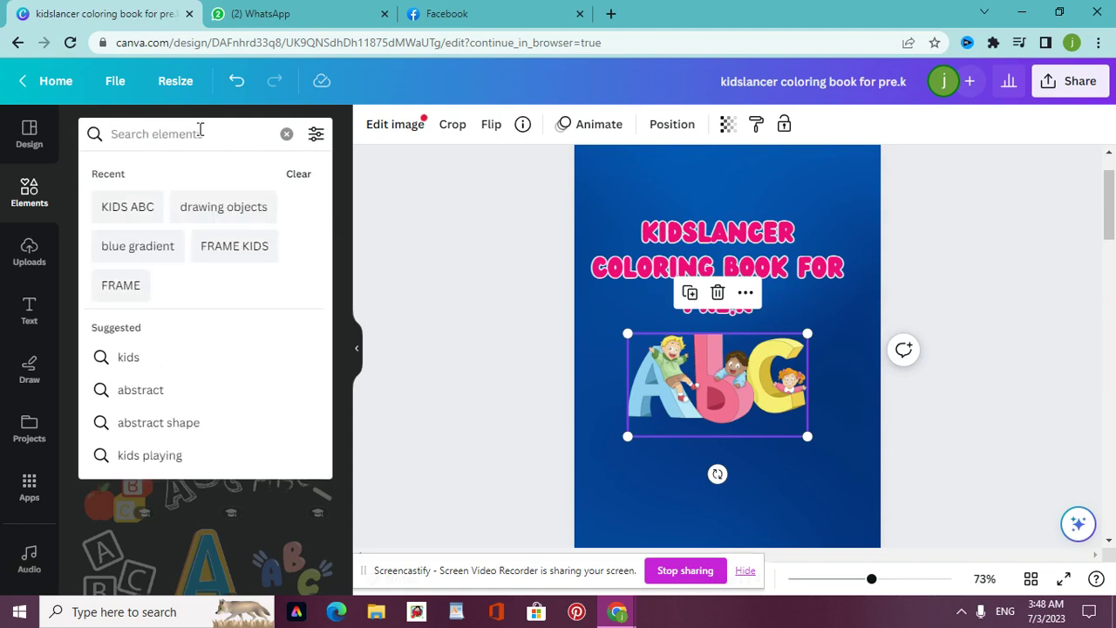
pyautogui.write('regtang')
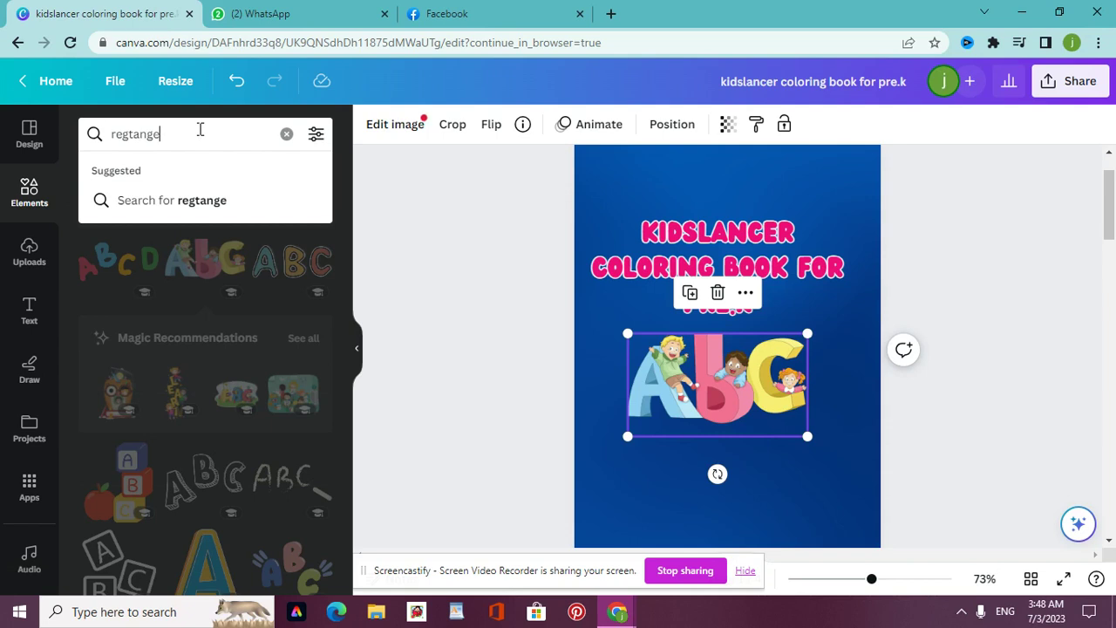
pyautogui.write('e')
pyautogui.hotkey('ctrl', 'a')
pyautogui.press('BackSpace')
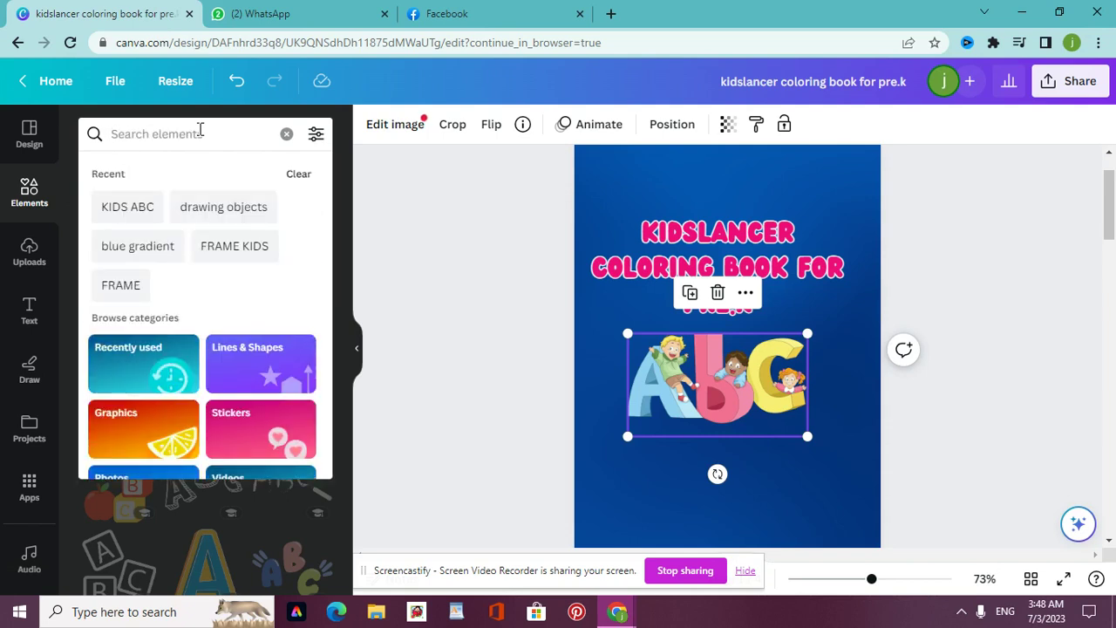
# Search the elements for "kids colors" and look through the graphics results
pyautogui.write('kids ')
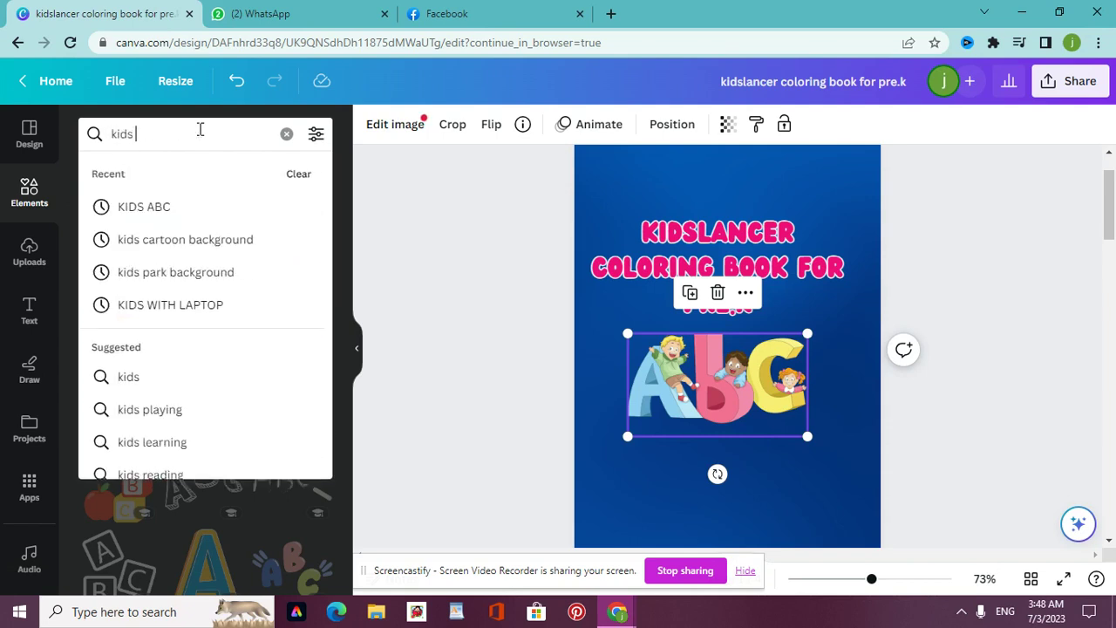
pyautogui.write('colors')
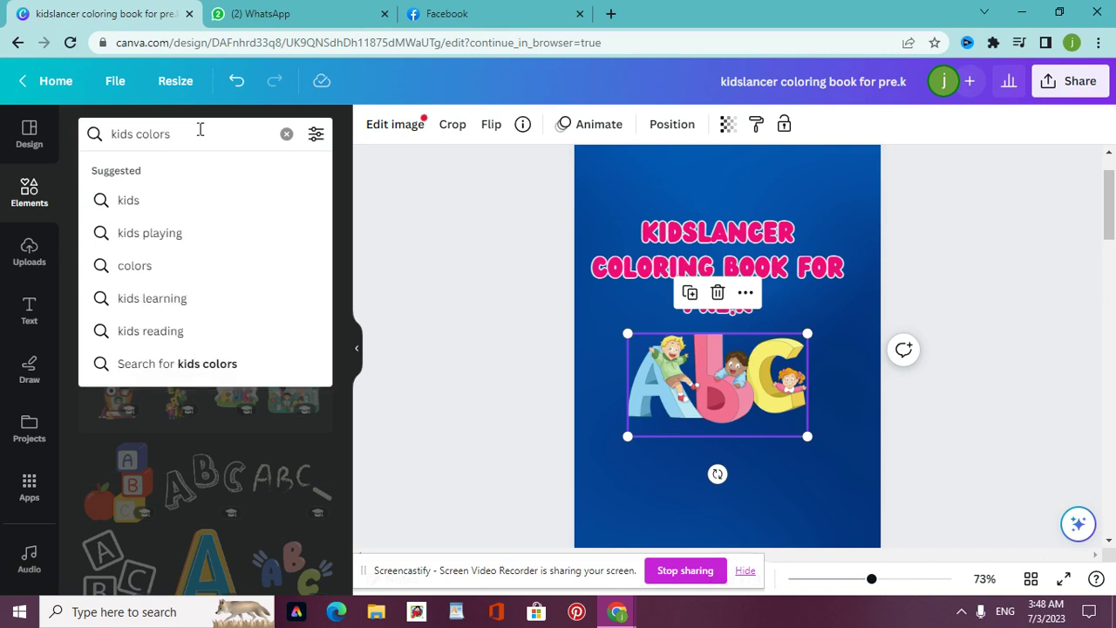
pyautogui.press('Return')
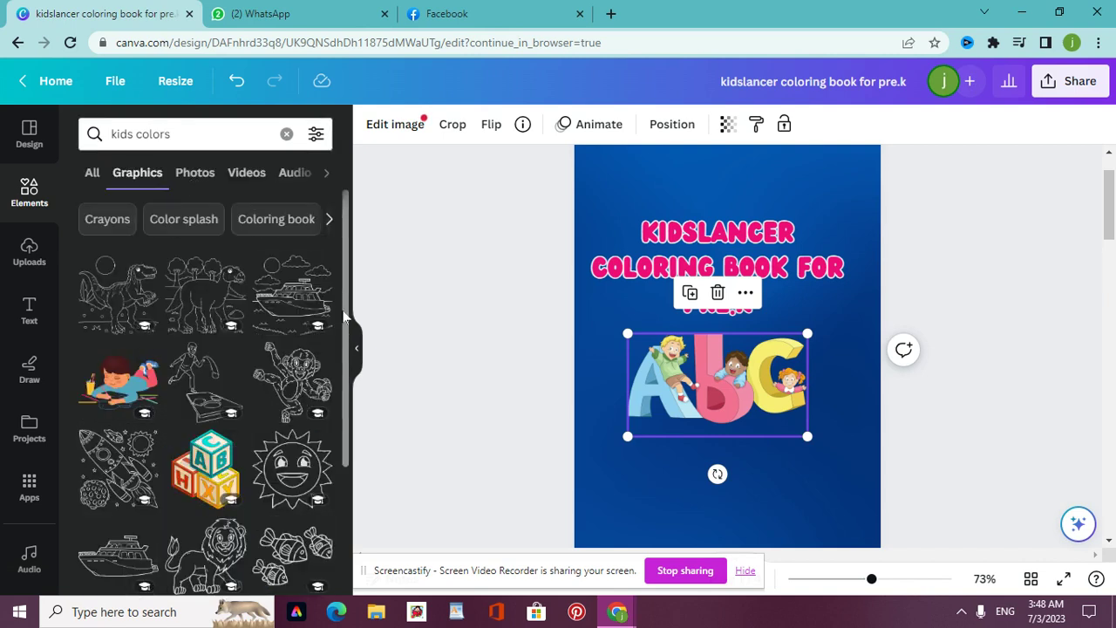
pyautogui.scroll(-1, 345, 318)
pyautogui.scroll(1, 340, 288)
pyautogui.scroll(-1, 340, 476)
pyautogui.scroll(-3, 340, 476)
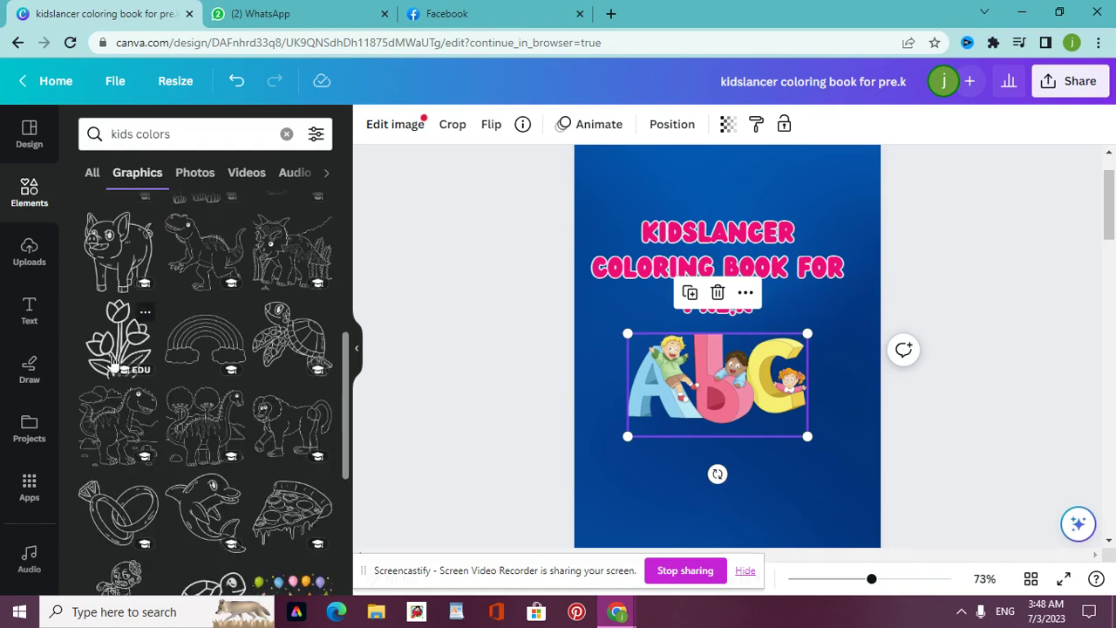
pyautogui.scroll(4, 346, 427)
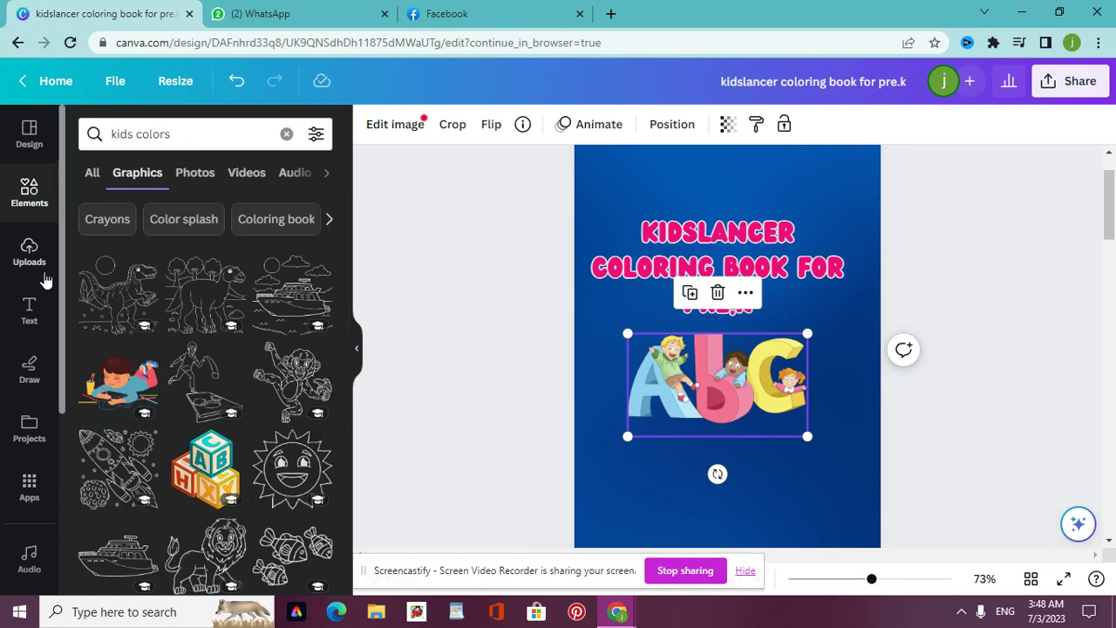
# Replace the elements search term with "rectangle" and search the graphics
pyautogui.click(201, 136)
pyautogui.press('BackSpace')
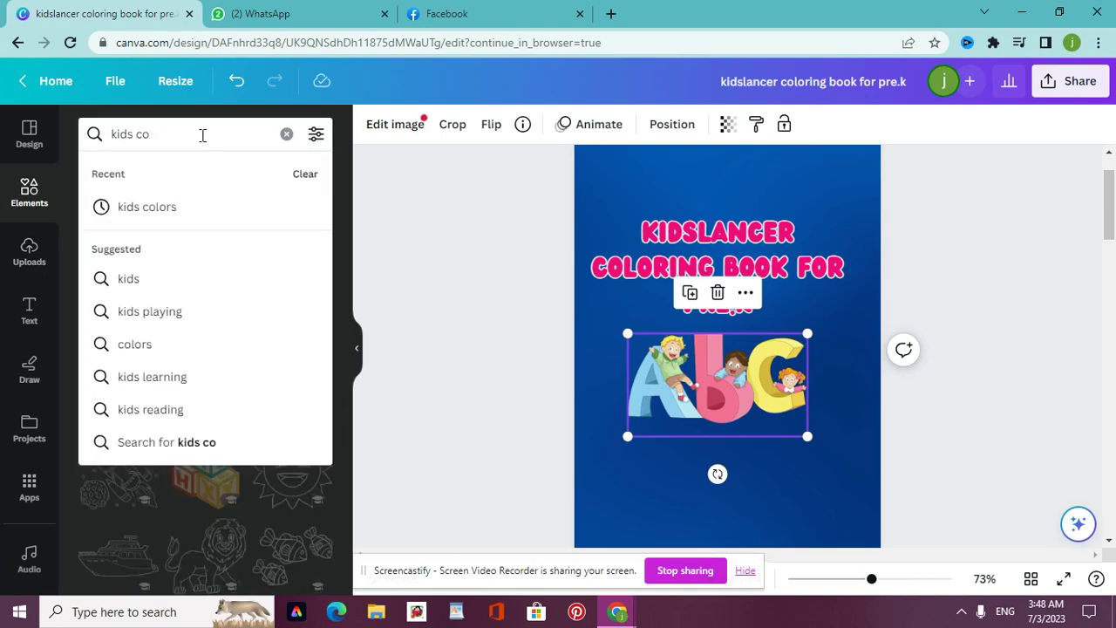
pyautogui.press('BackSpace')
pyautogui.press('BackSpace')
pyautogui.press('BackSpace')
pyautogui.press('BackSpace')
pyautogui.press('BackSpace')
pyautogui.press('BackSpace')
pyautogui.press('BackSpace')
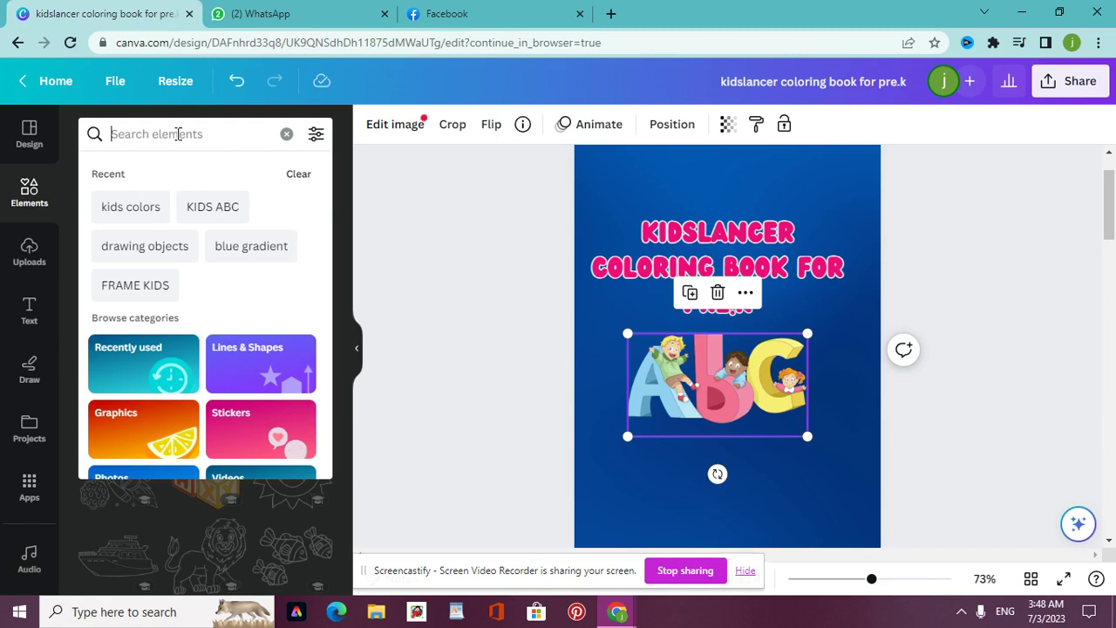
pyautogui.write('rec')
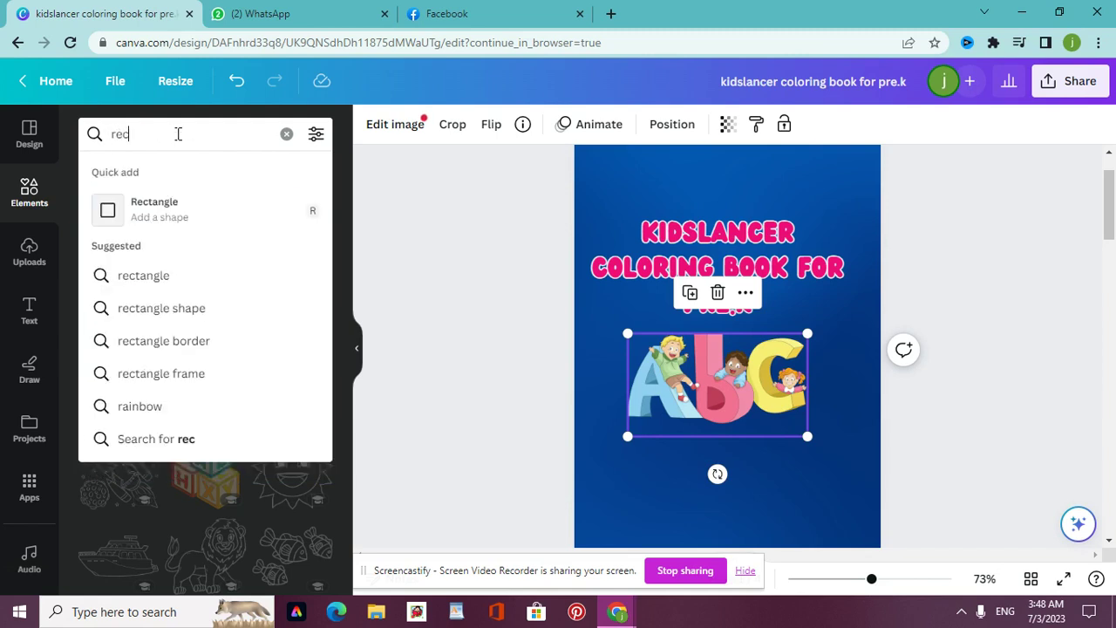
pyautogui.write('tangle')
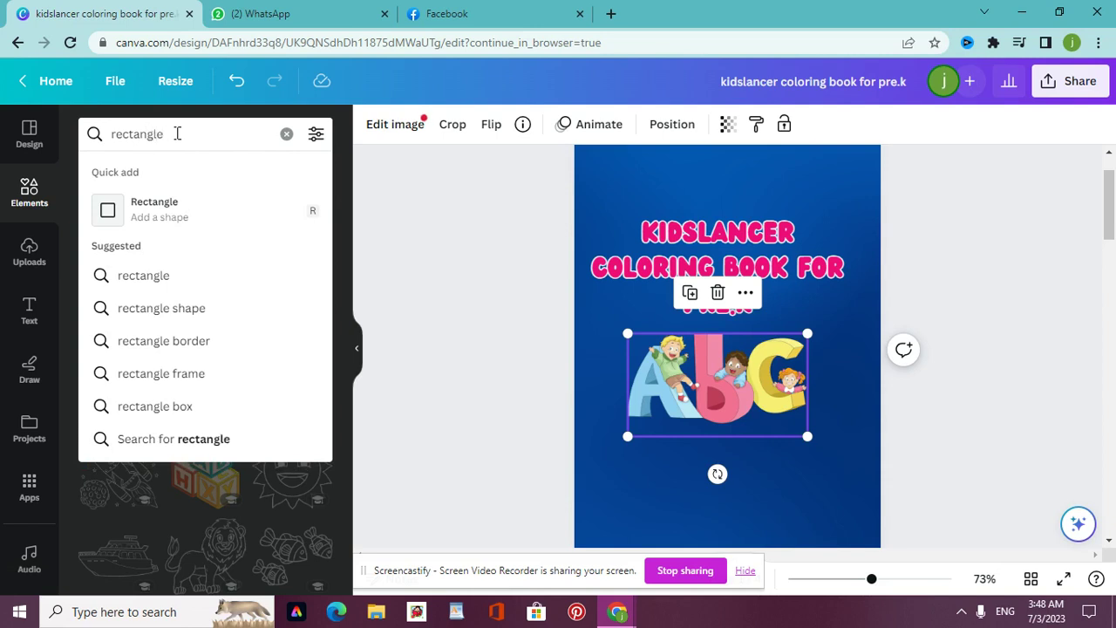
pyautogui.press('Return')
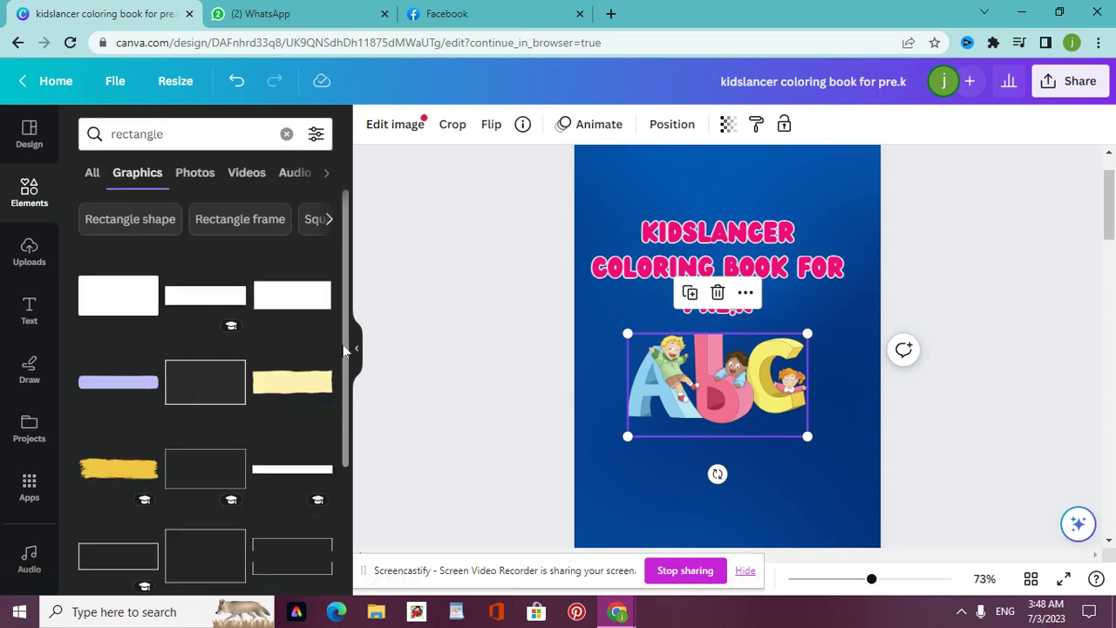
# Clear the rectangle search and search the element graphics for "pencilcolors"
pyautogui.click(221, 135)
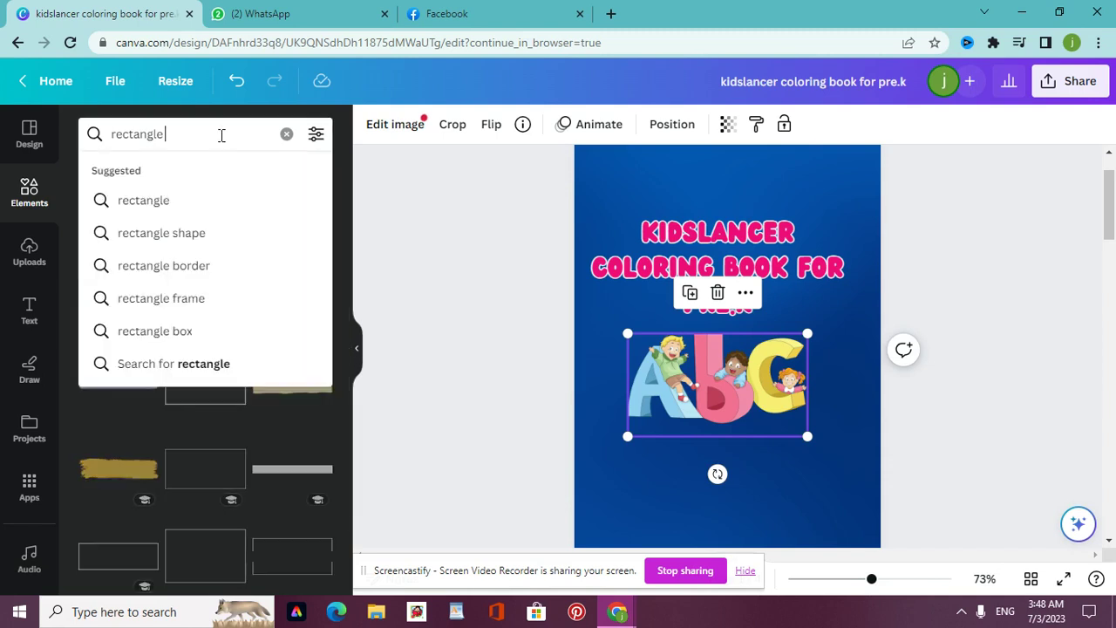
pyautogui.press('BackSpace')
pyautogui.press('BackSpace')
pyautogui.press('BackSpace')
pyautogui.press('BackSpace')
pyautogui.press('BackSpace')
pyautogui.press('BackSpace')
pyautogui.press('BackSpace')
pyautogui.press('BackSpace')
pyautogui.press('BackSpace')
pyautogui.write('p')
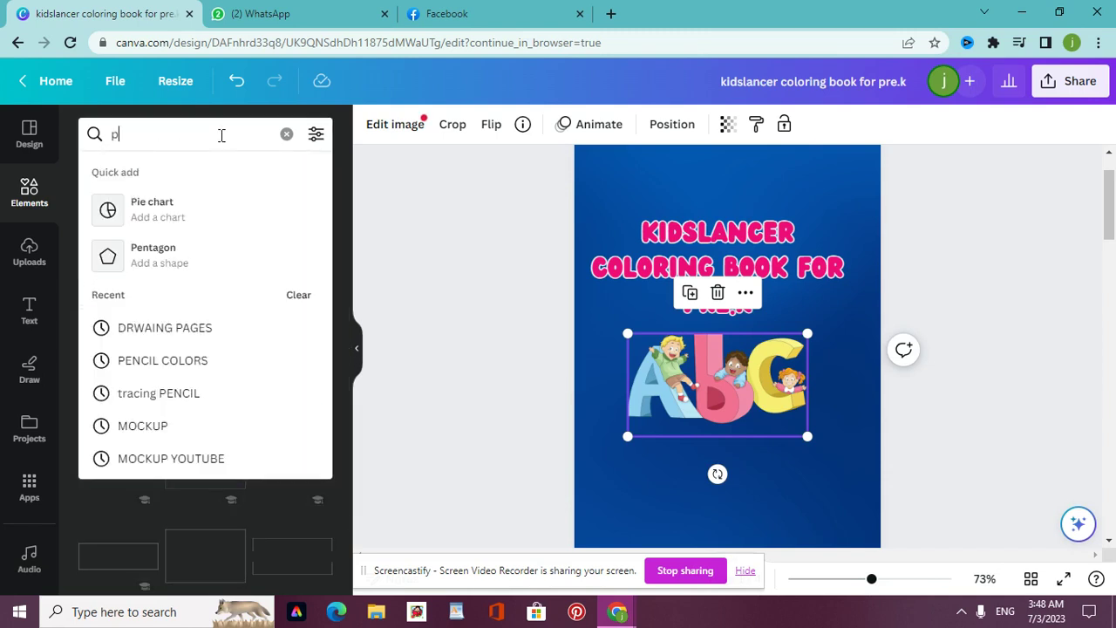
pyautogui.write('encilcolors')
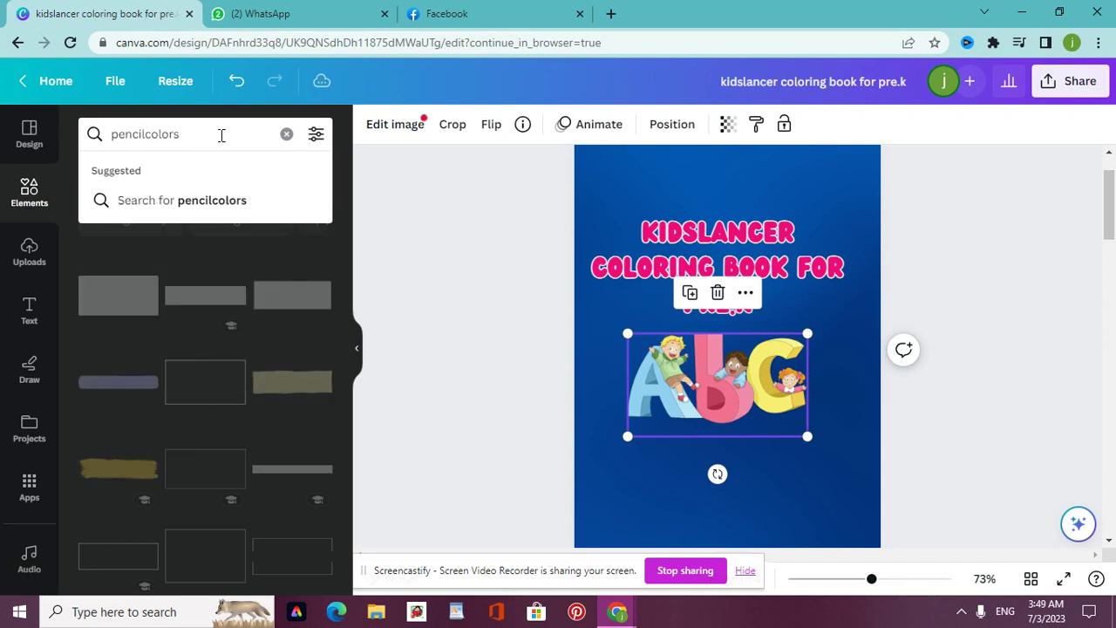
pyautogui.press('Return')
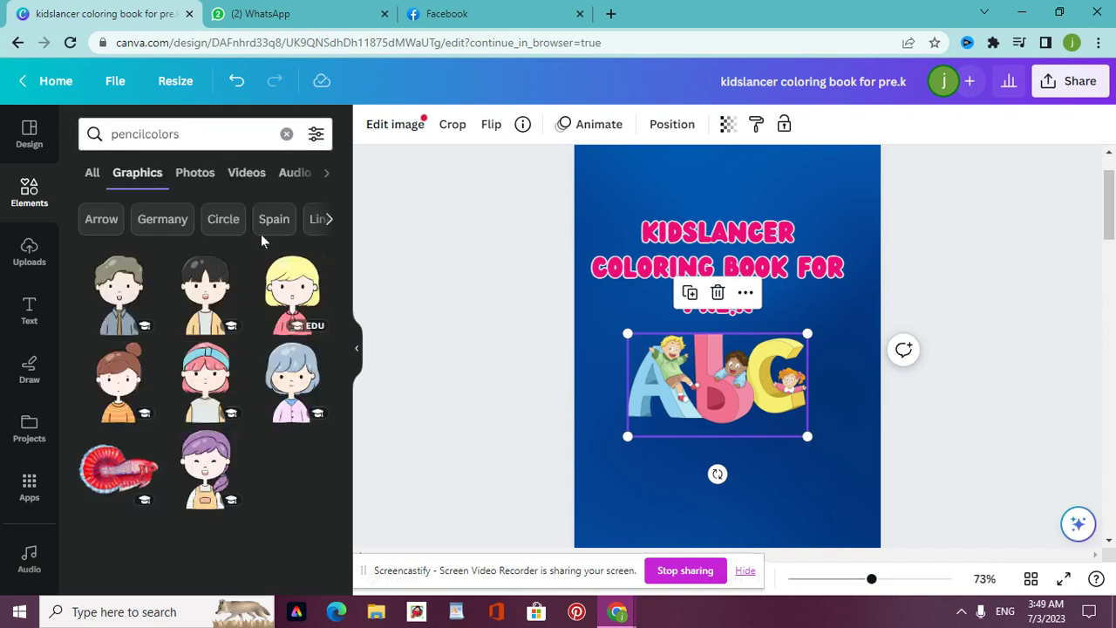
# Correct the elements search term to "pencil colours" and run the search
pyautogui.click(144, 133)
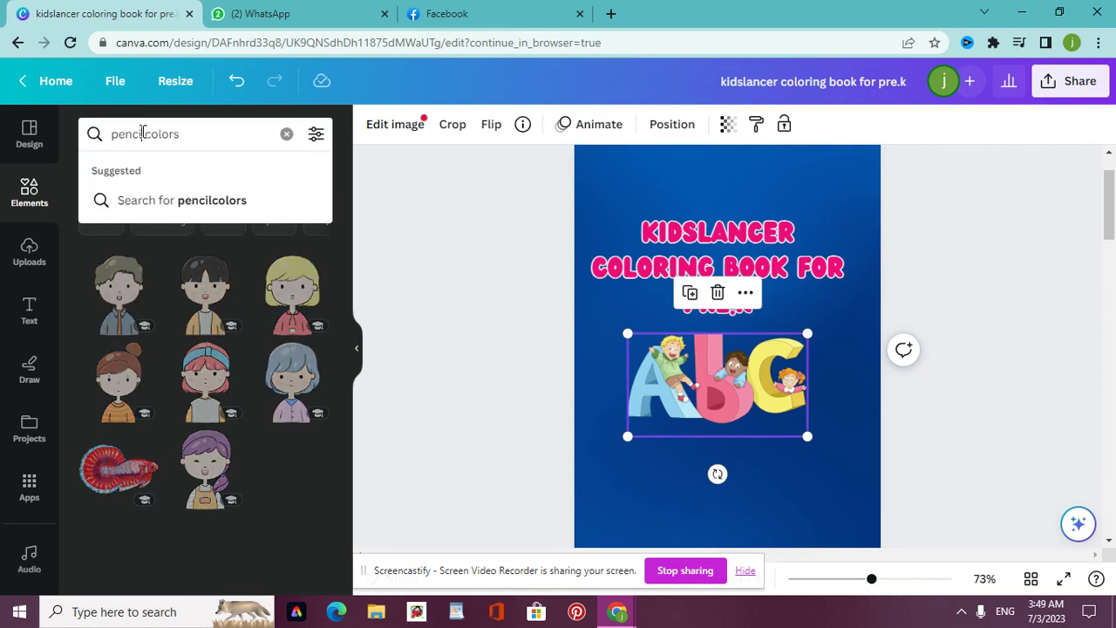
pyautogui.press('Return')
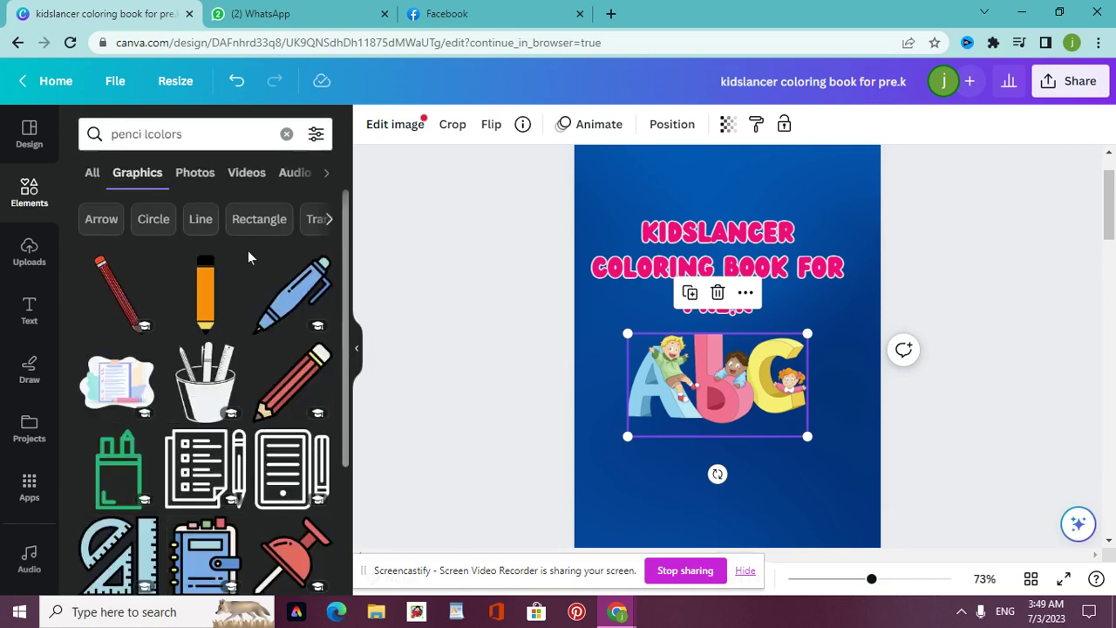
pyautogui.doubleClick(181, 135)
pyautogui.write('l')
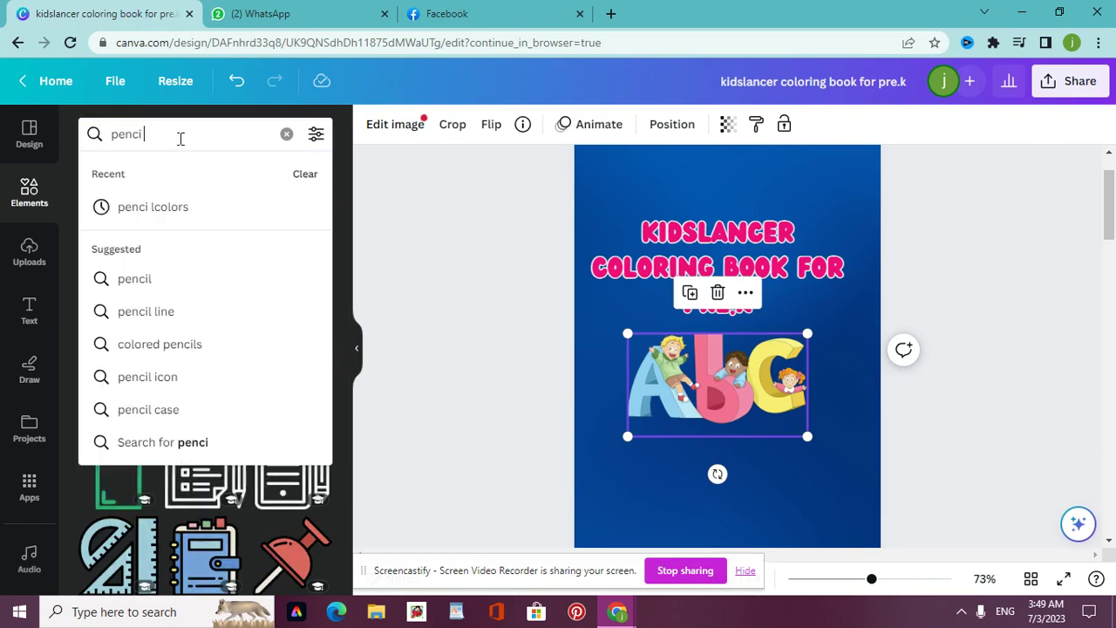
pyautogui.press('BackSpace')
pyautogui.press('BackSpace')
pyautogui.press('BackSpace')
pyautogui.write('cil')
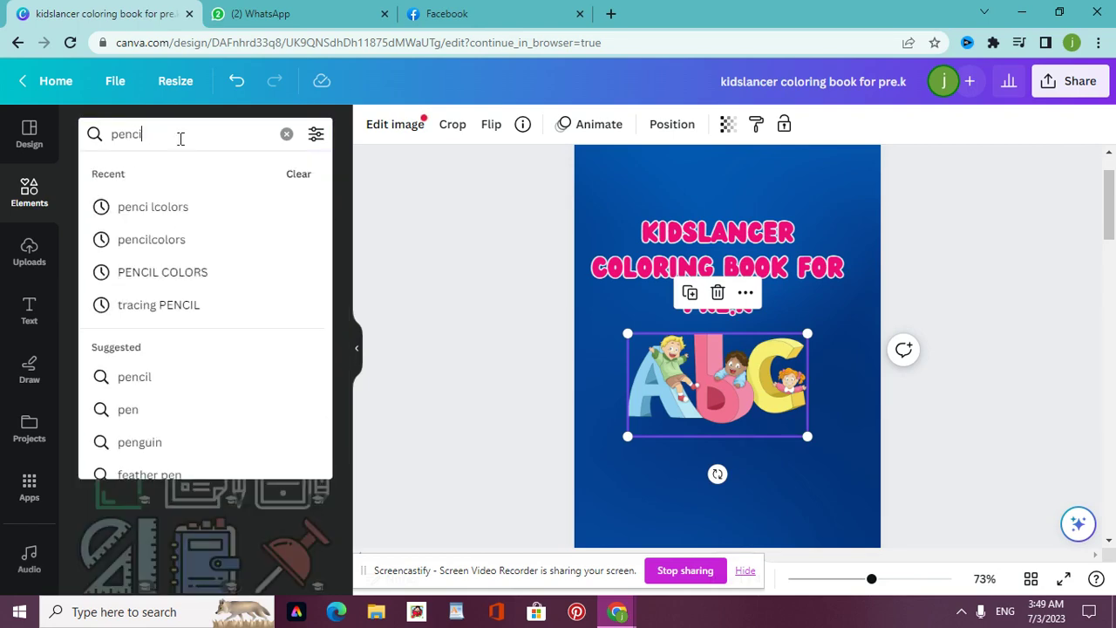
pyautogui.write(' colours')
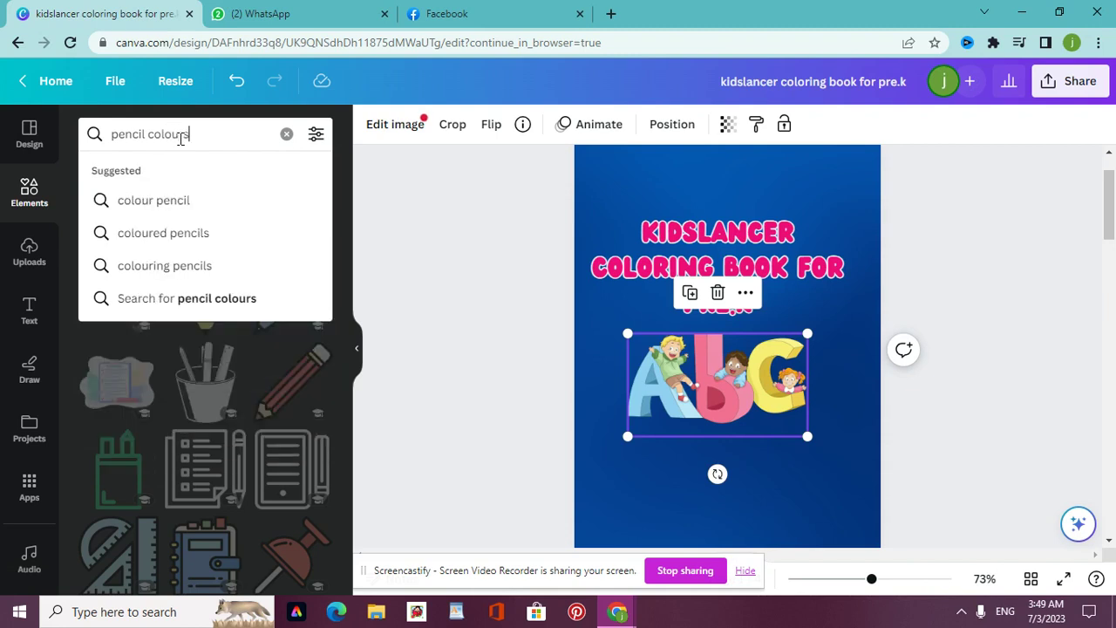
pyautogui.press('Return')
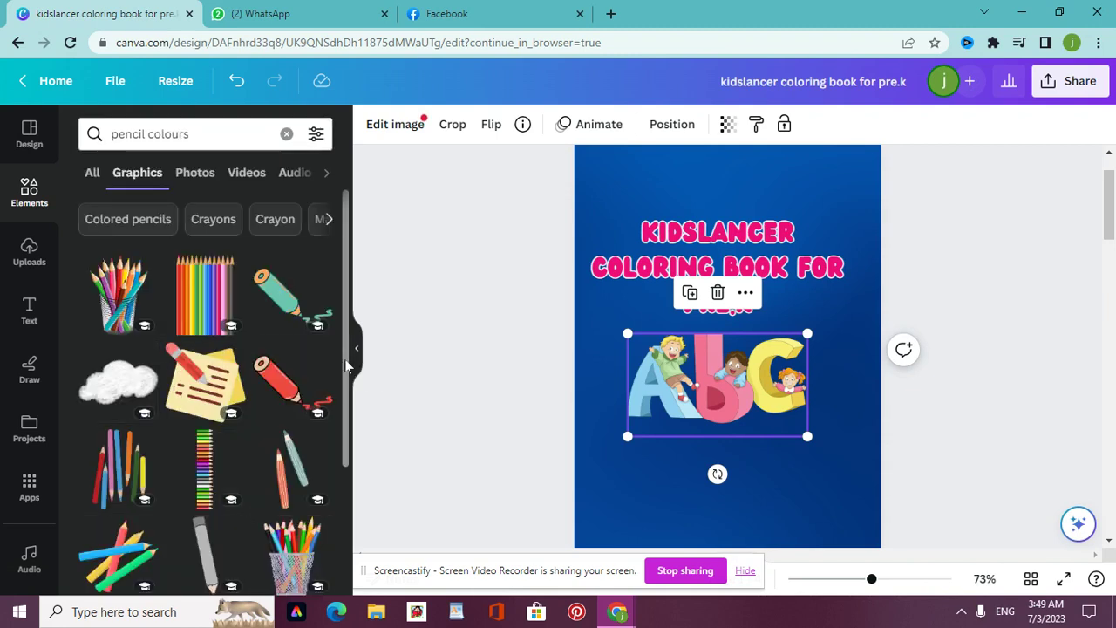
# Add the rainbow pencils with scribbles graphic to the cover, shrink it to about a quarter of its size, and place it in the page's bottom-left corner
pyautogui.scroll(-4, 292, 475)
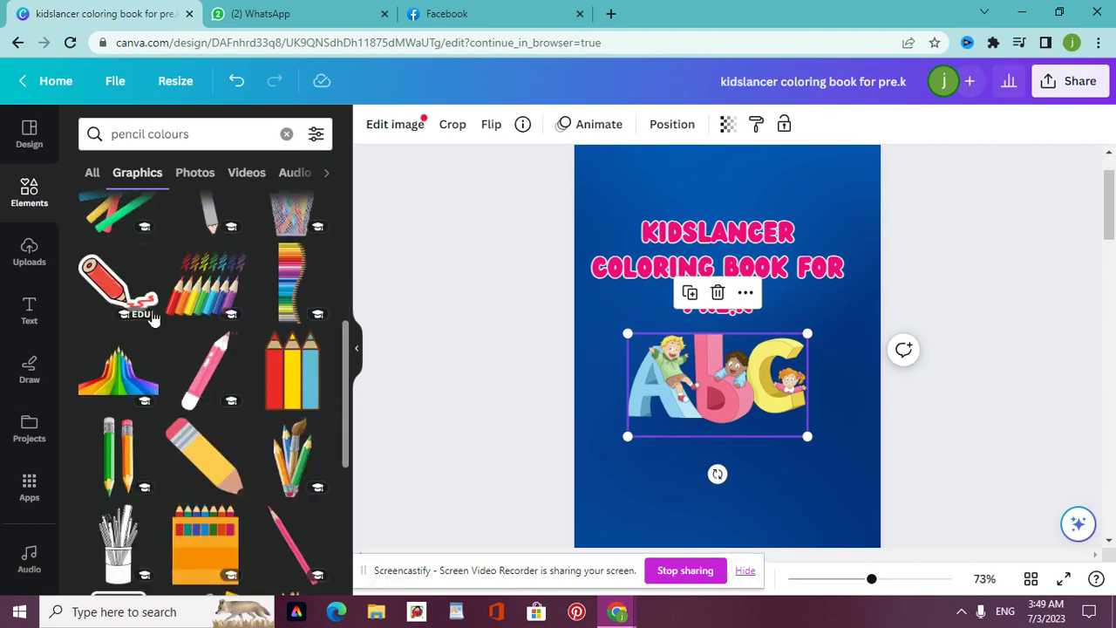
pyautogui.click(187, 310)
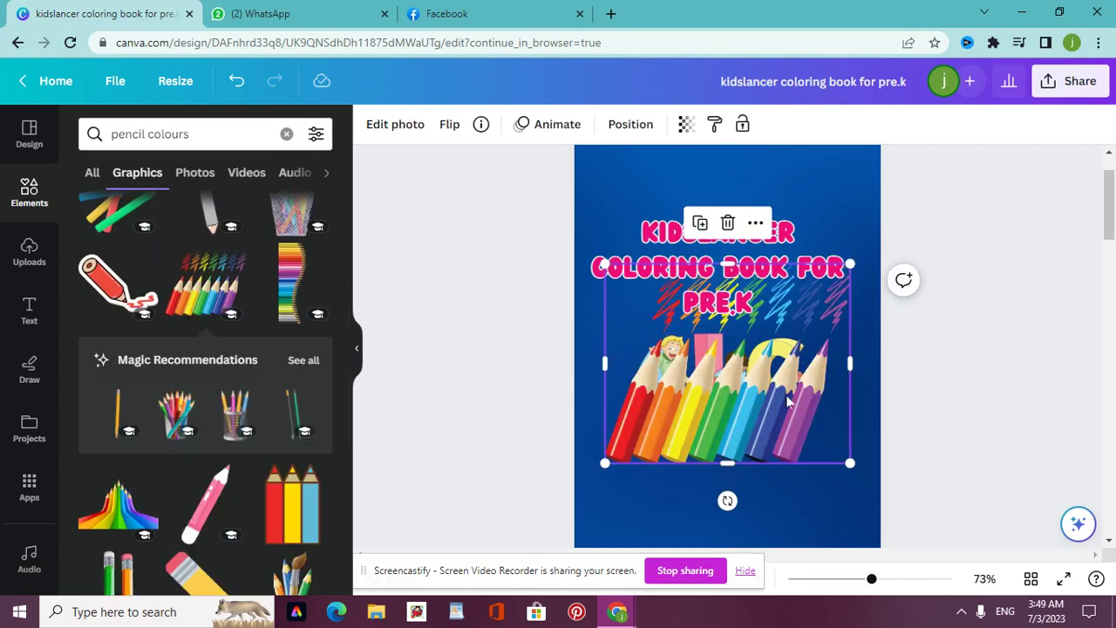
pyautogui.moveTo(849, 464)
pyautogui.mouseDown()
pyautogui.moveTo(750, 384)
pyautogui.moveTo(743, 253)
pyautogui.mouseUp()
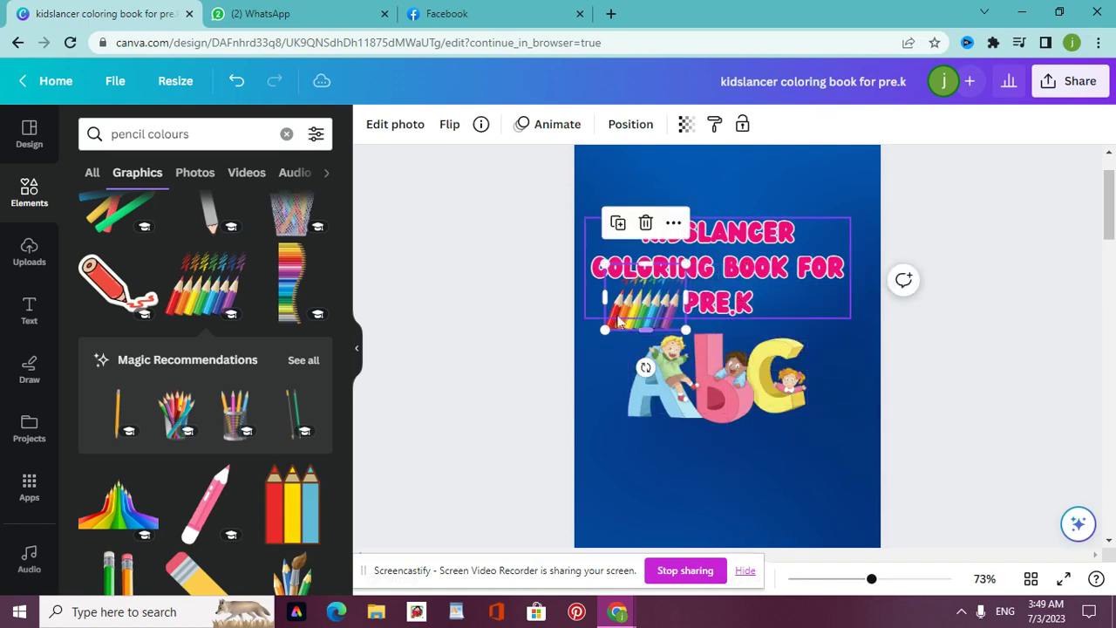
pyautogui.moveTo(621, 321)
pyautogui.mouseDown()
pyautogui.moveTo(619, 448)
pyautogui.moveTo(601, 509)
pyautogui.mouseUp()
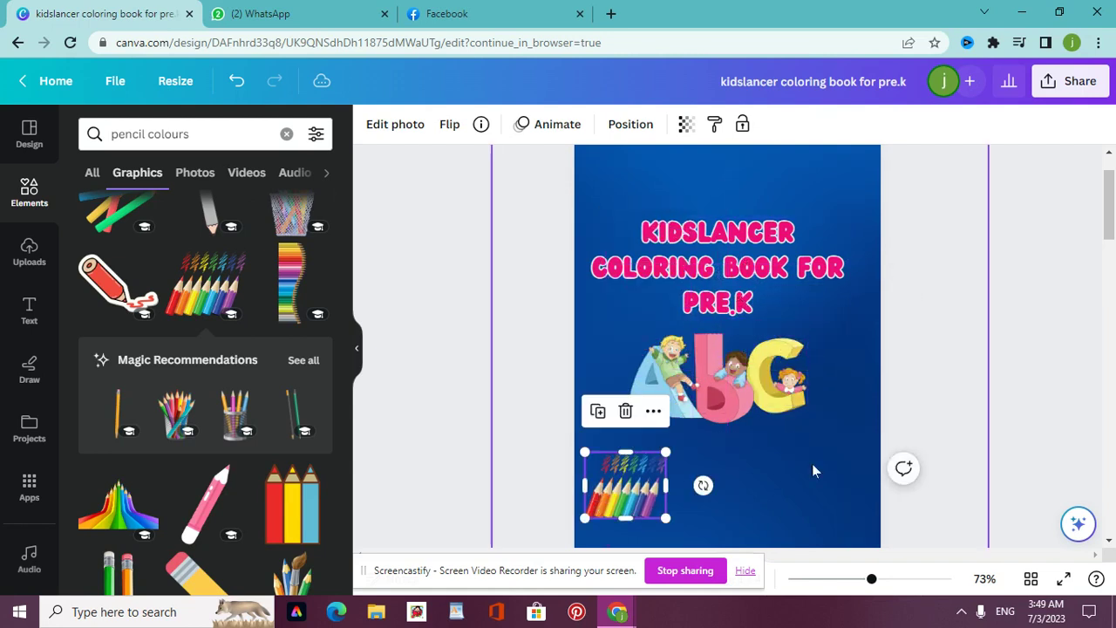
pyautogui.scroll(-2, 1109, 227)
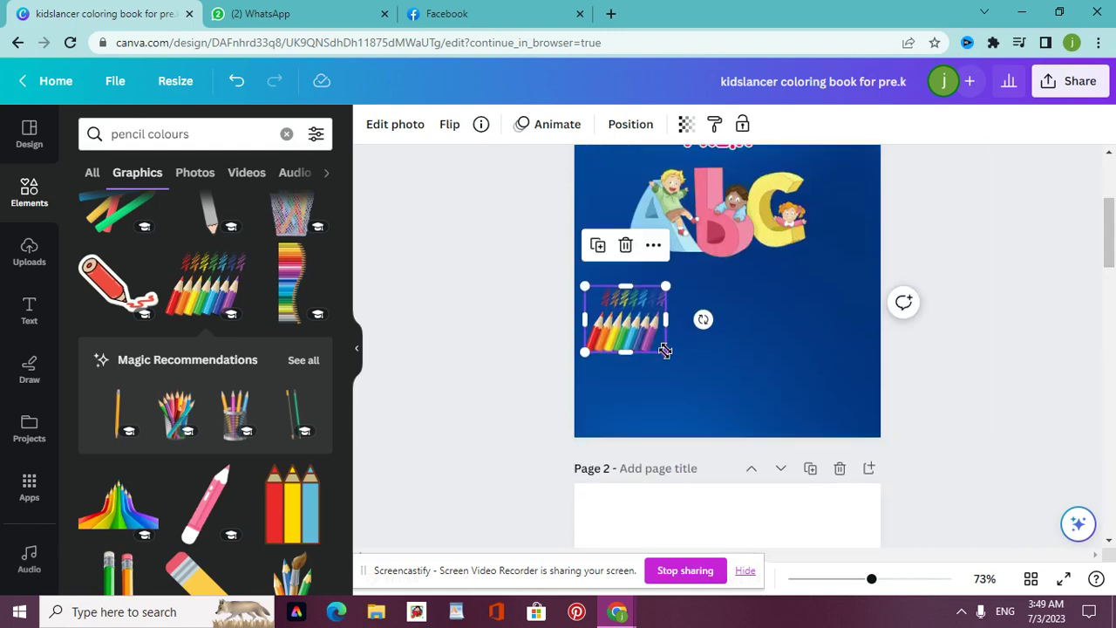
pyautogui.moveTo(664, 349); pyautogui.dragTo(654, 343)
pyautogui.moveTo(615, 307)
pyautogui.mouseDown()
pyautogui.moveTo(601, 441)
pyautogui.moveTo(599, 412)
pyautogui.moveTo(652, 404)
pyautogui.moveTo(639, 420)
pyautogui.mouseUp()
# Duplicate the pencils graphic repeatedly and line up the copies as a continuous row along the cover's bottom edge
pyautogui.click(578, 349)
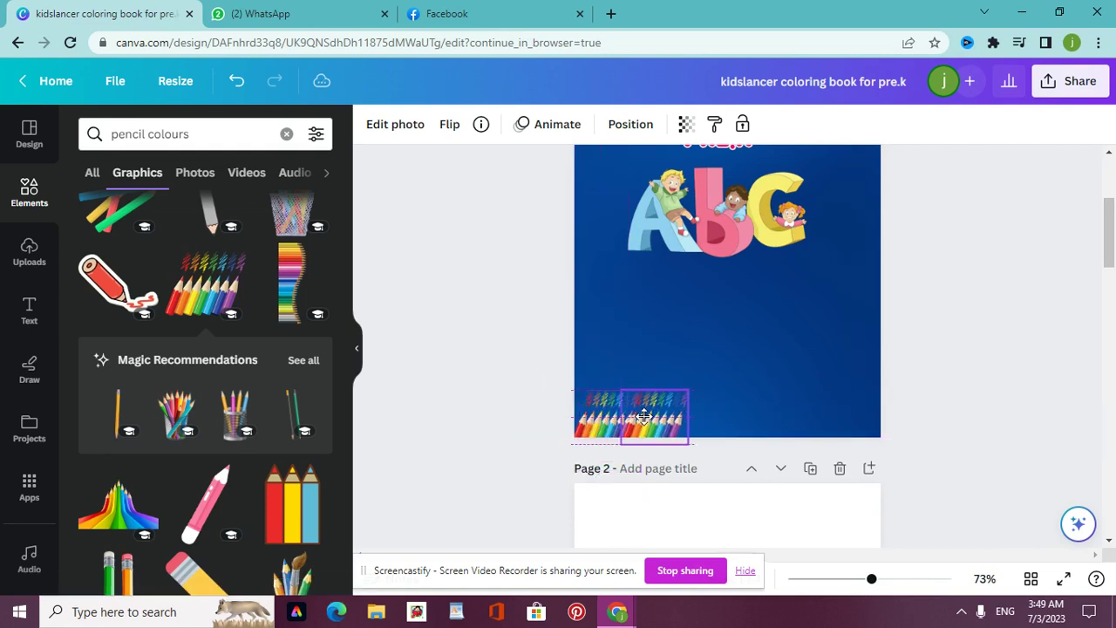
pyautogui.click(626, 349)
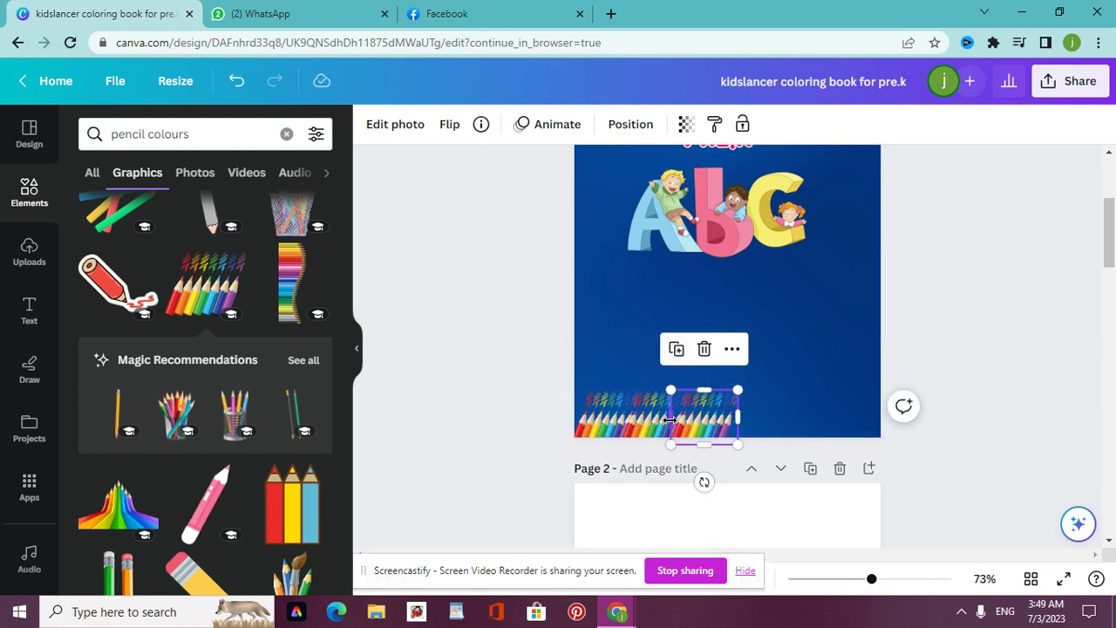
pyautogui.click(676, 351)
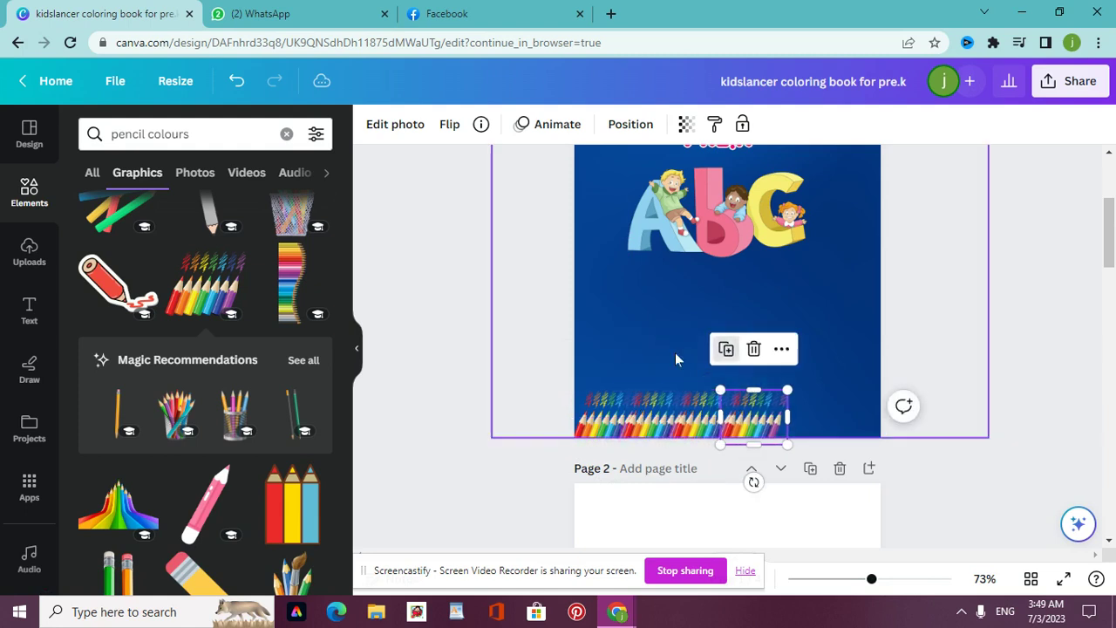
pyautogui.click(723, 350)
pyautogui.click(720, 350)
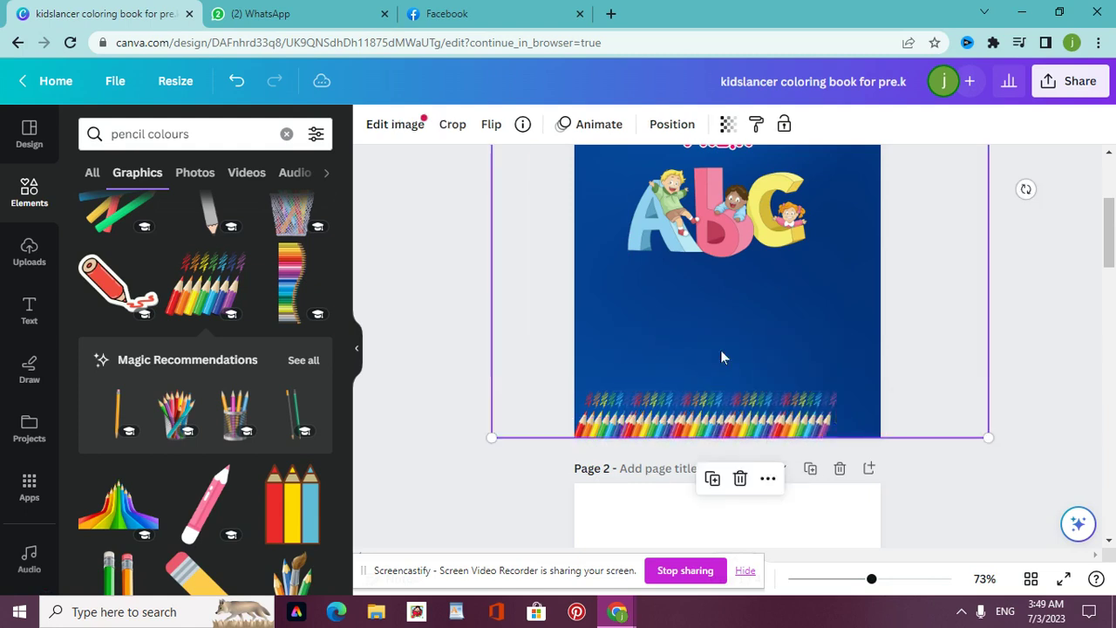
pyautogui.click(817, 420)
pyautogui.click(773, 352)
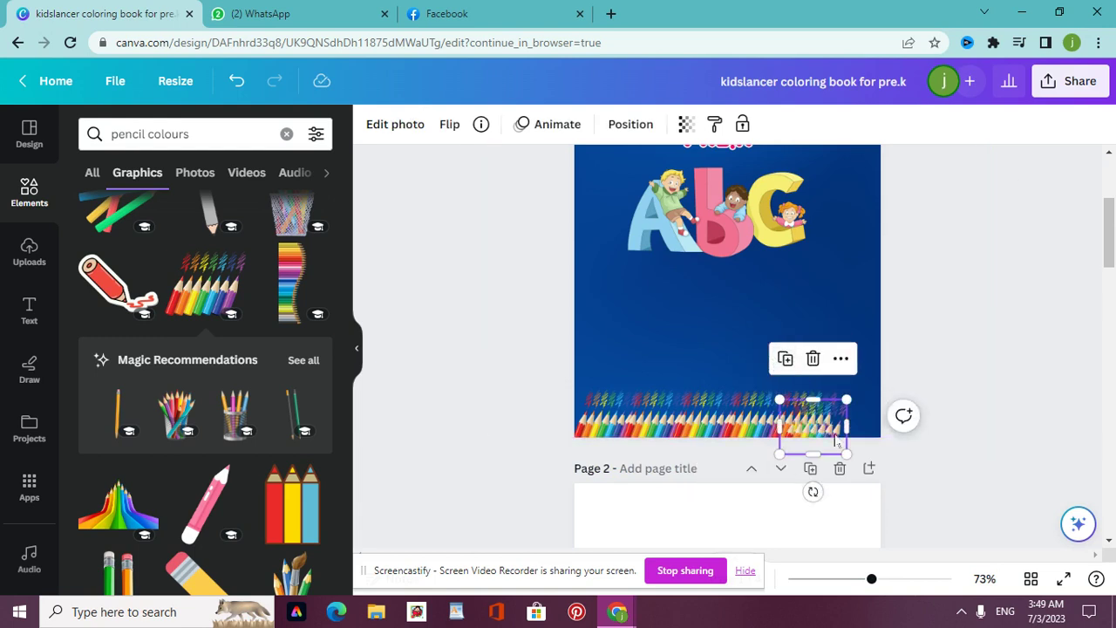
pyautogui.moveTo(827, 418)
pyautogui.mouseDown()
pyautogui.moveTo(919, 402)
pyautogui.moveTo(877, 399)
pyautogui.moveTo(870, 411)
pyautogui.mouseUp()
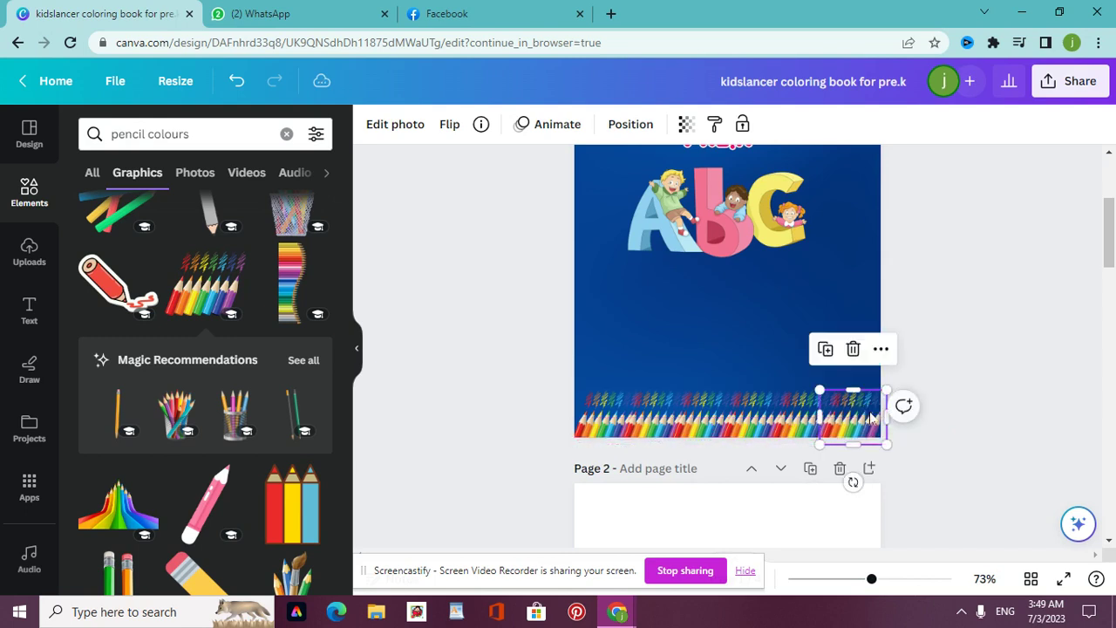
pyautogui.click(748, 362)
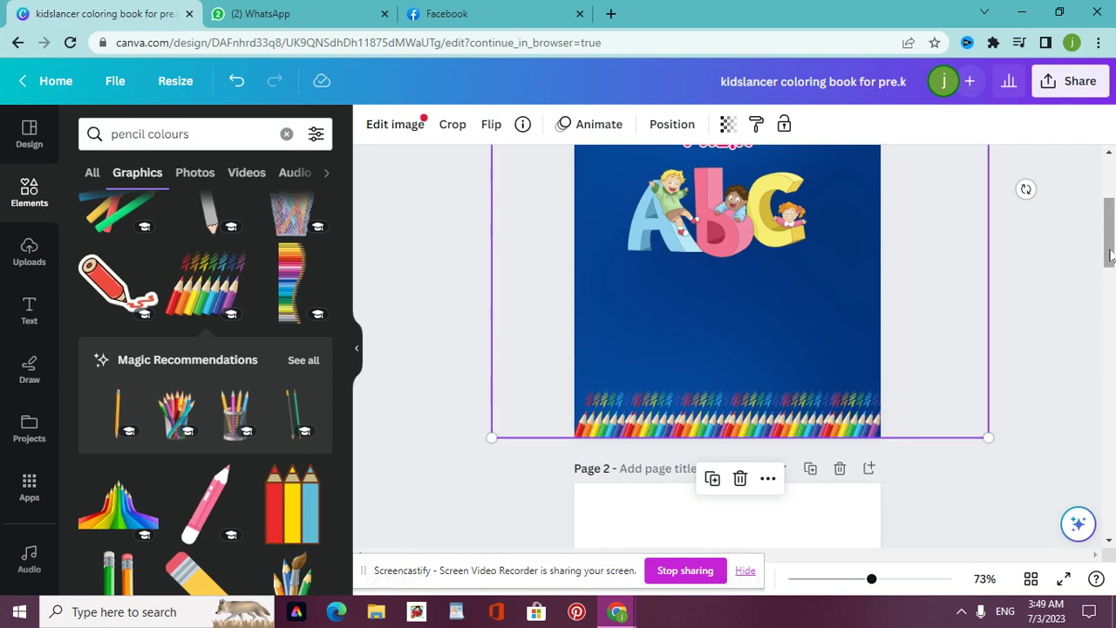
# Add another copy of the rainbow pencils graphic, rotate it upside down, and place it in the cover's top-right corner
pyautogui.moveTo(1111, 253); pyautogui.dragTo(1103, 168)
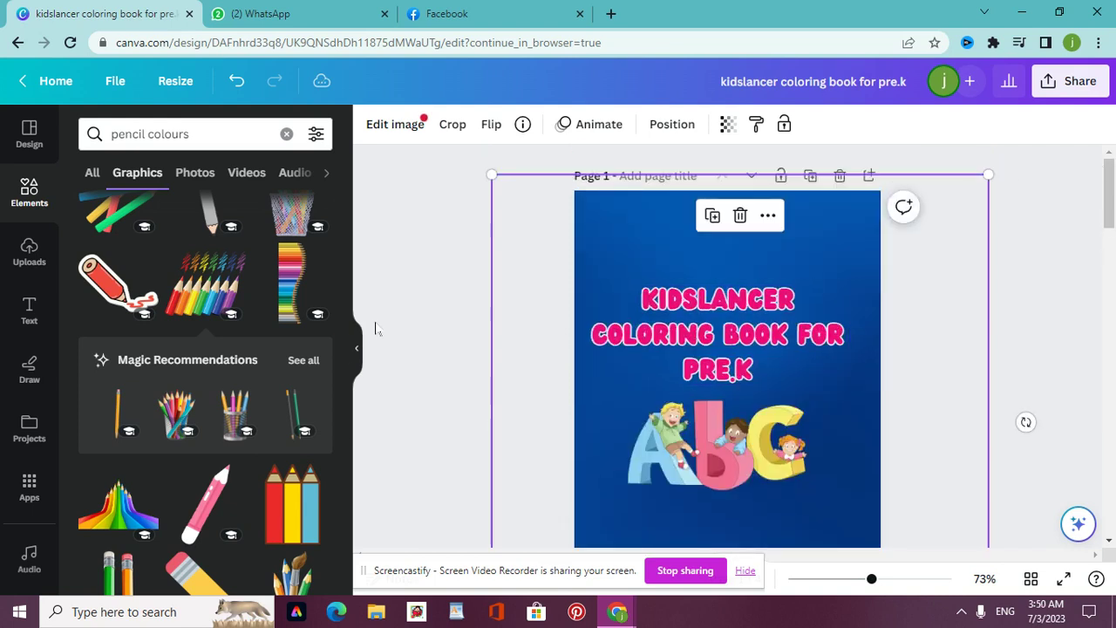
pyautogui.click(208, 310)
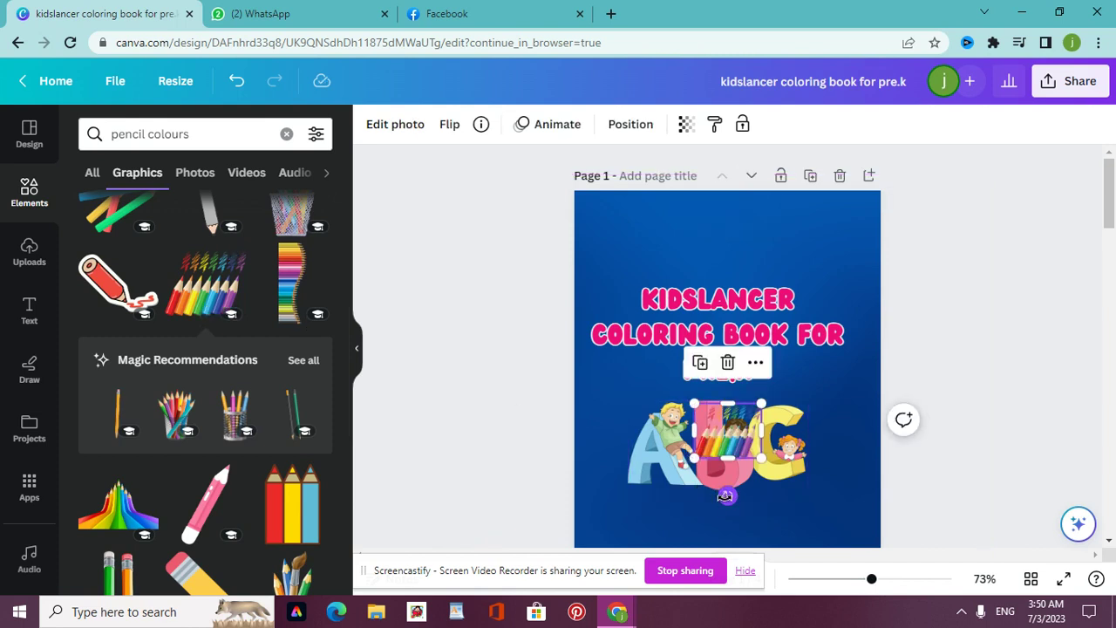
pyautogui.moveTo(727, 495)
pyautogui.mouseDown()
pyautogui.moveTo(654, 490)
pyautogui.moveTo(650, 373)
pyautogui.moveTo(686, 345)
pyautogui.moveTo(731, 381)
pyautogui.mouseUp()
pyautogui.moveTo(748, 429)
pyautogui.mouseDown()
pyautogui.moveTo(772, 253)
pyautogui.moveTo(840, 217)
pyautogui.moveTo(896, 218)
pyautogui.moveTo(774, 225)
pyautogui.mouseUp()
# Duplicate the upside-down pencils graphic repeatedly to form a row across the cover's top edge, and look over the cover
pyautogui.click(820, 285)
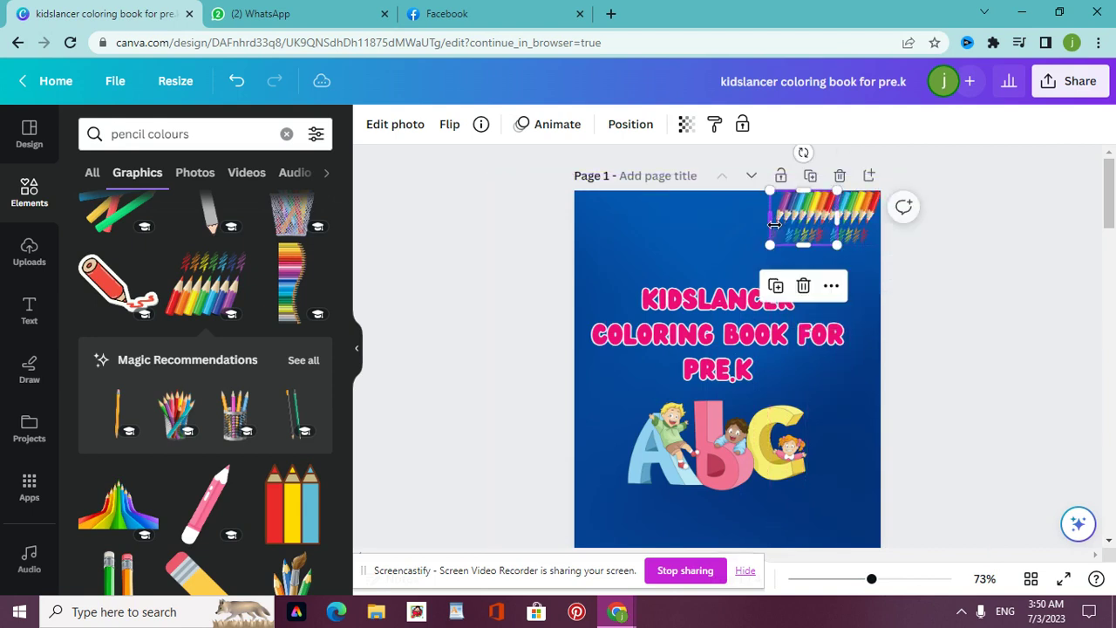
pyautogui.click(777, 290)
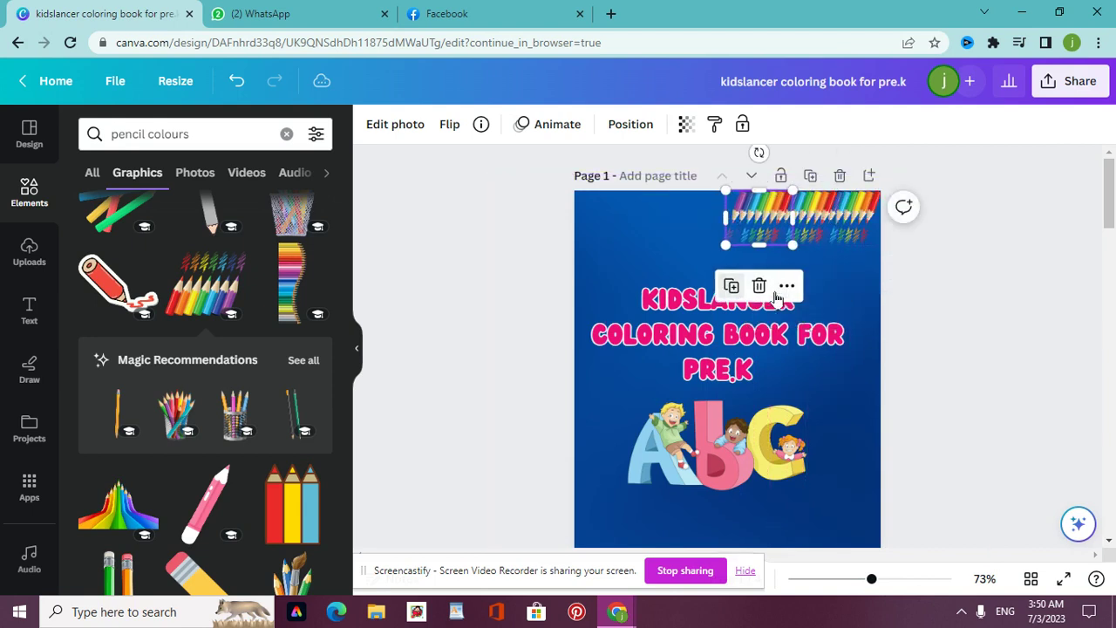
pyautogui.click(731, 286)
pyautogui.click(685, 290)
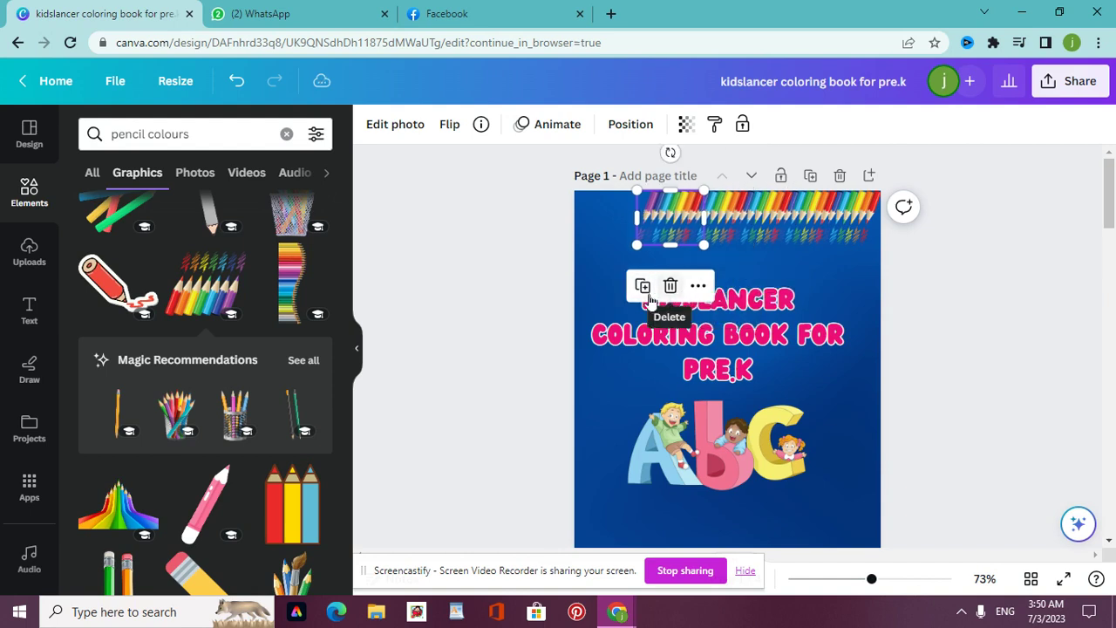
pyautogui.click(646, 288)
pyautogui.click(598, 287)
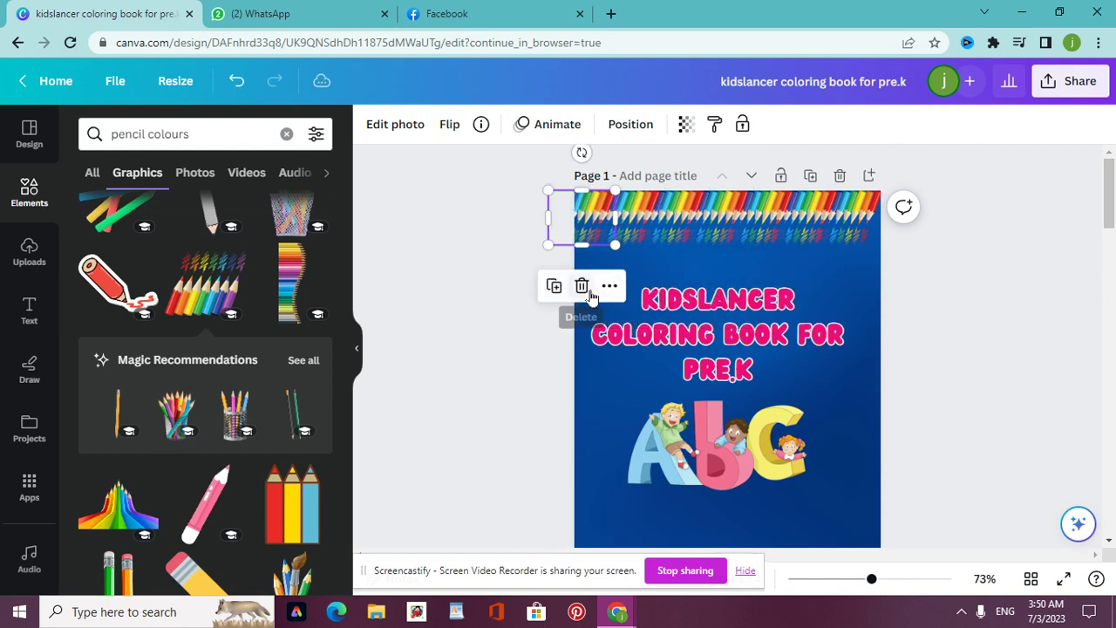
pyautogui.click(494, 366)
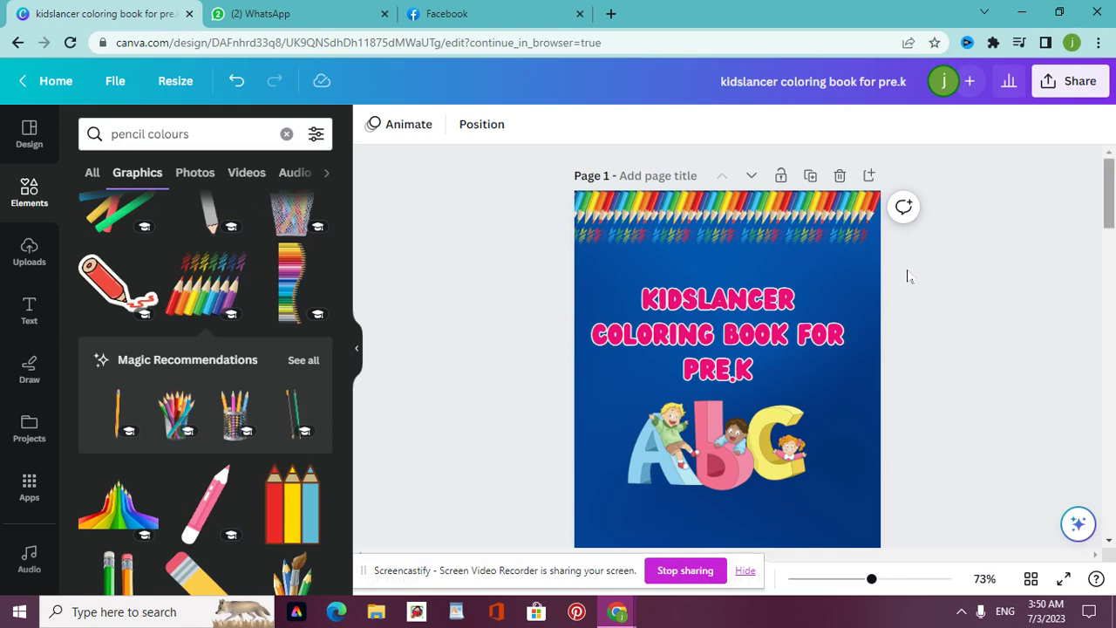
pyautogui.scroll(-3, 750, 351)
pyautogui.scroll(2, 750, 350)
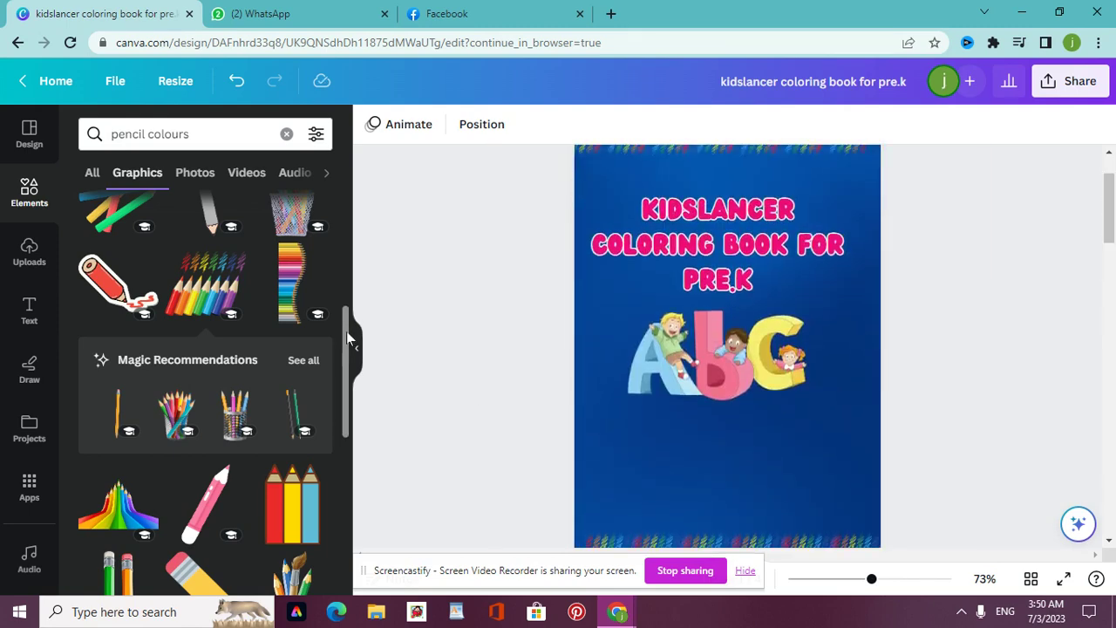
# Add the bundle of colored pencils graphic to the cover and move it up over the title
pyautogui.moveTo(346, 332)
pyautogui.mouseDown()
pyautogui.moveTo(343, 481)
pyautogui.moveTo(341, 452)
pyautogui.mouseUp()
pyautogui.click(290, 429)
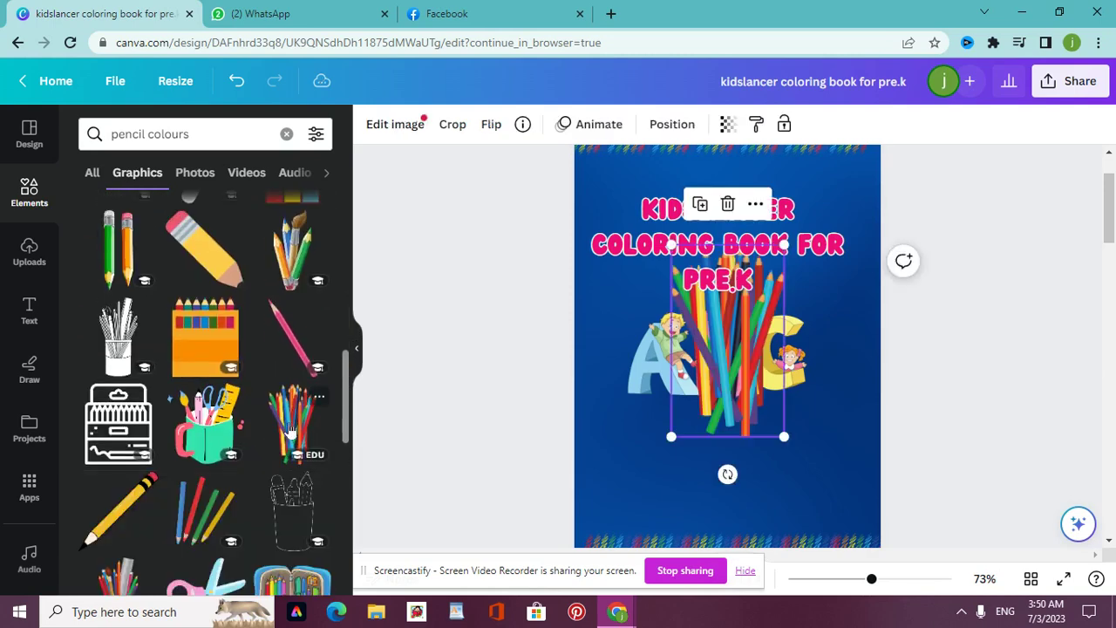
pyautogui.moveTo(717, 351)
pyautogui.mouseDown()
pyautogui.moveTo(689, 366)
pyautogui.moveTo(701, 259)
pyautogui.mouseUp()
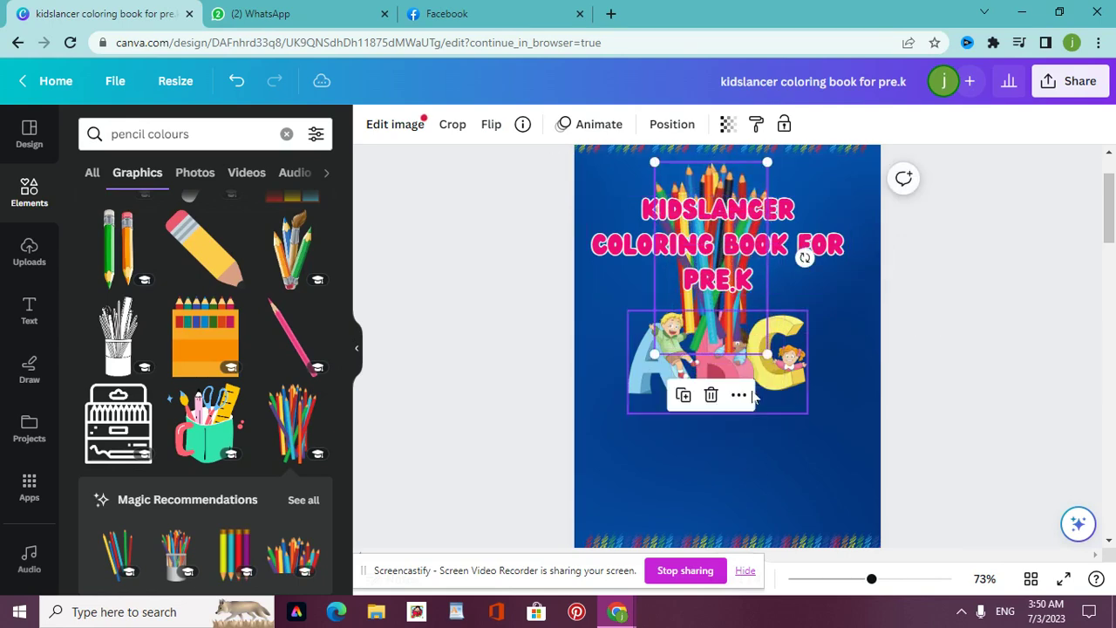
# Send the pencil bundle to the back and shift it down behind the title and ABC graphic
pyautogui.rightClick(724, 342)
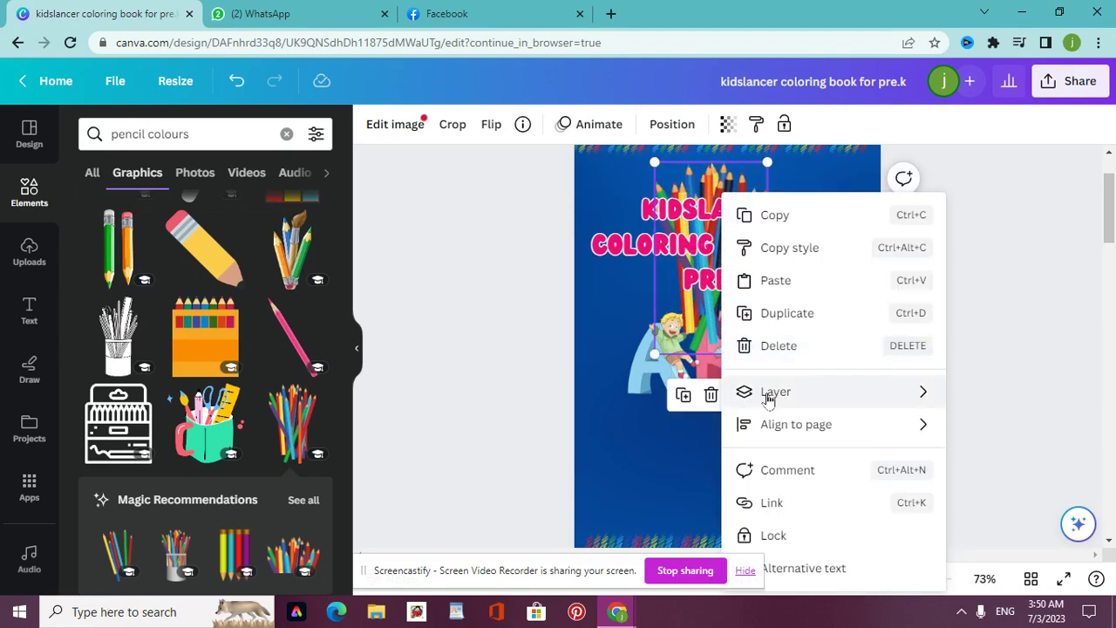
pyautogui.moveTo(768, 396)
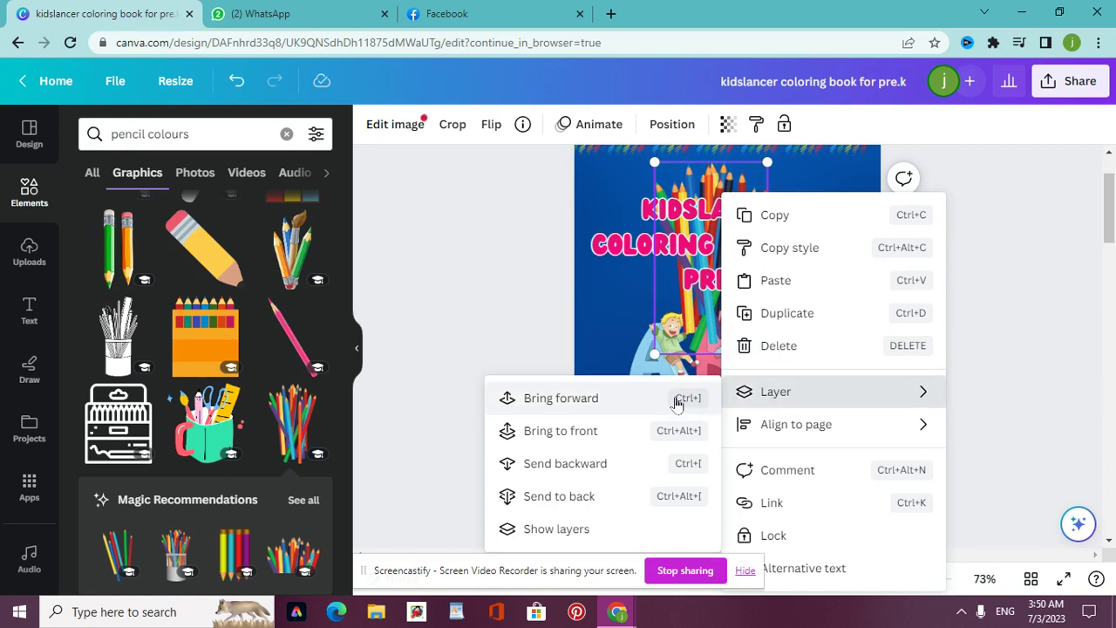
pyautogui.click(603, 497)
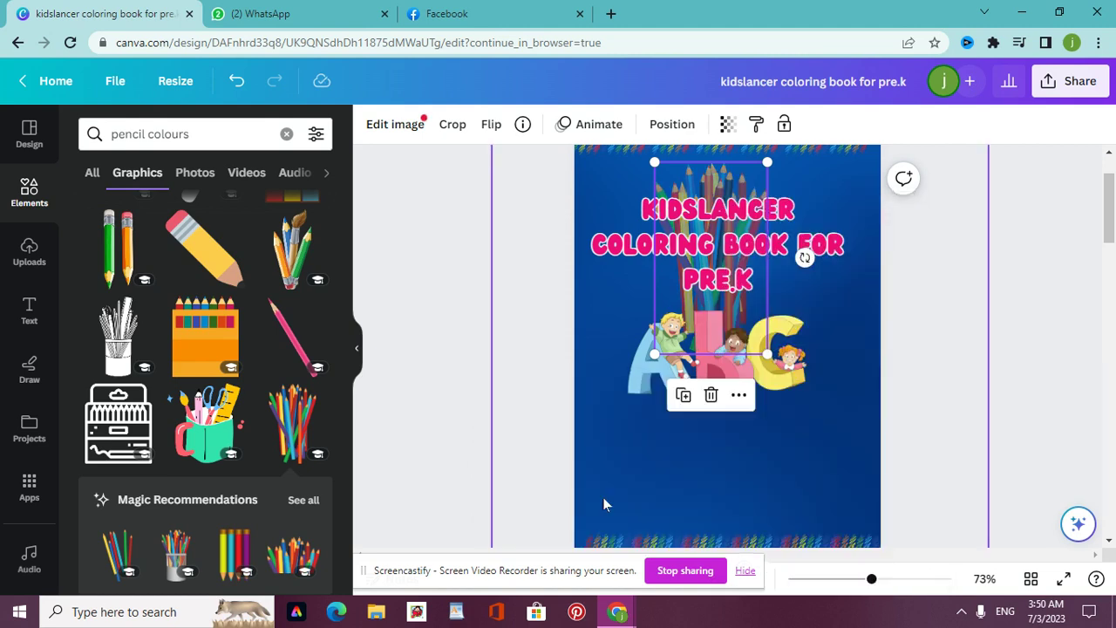
pyautogui.moveTo(733, 301); pyautogui.dragTo(736, 344)
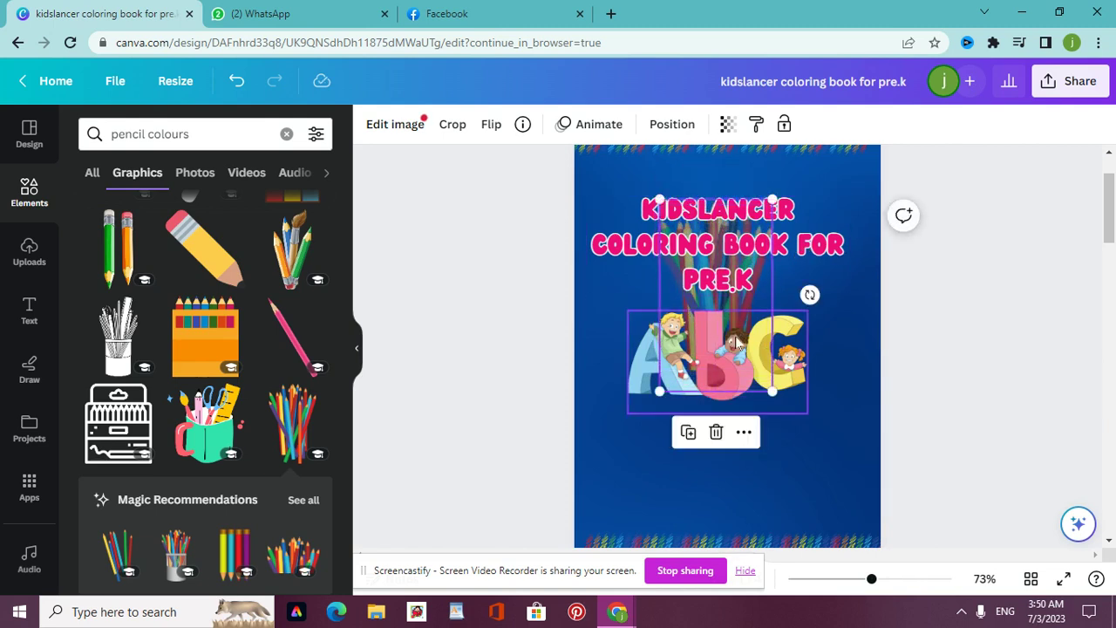
pyautogui.click(941, 343)
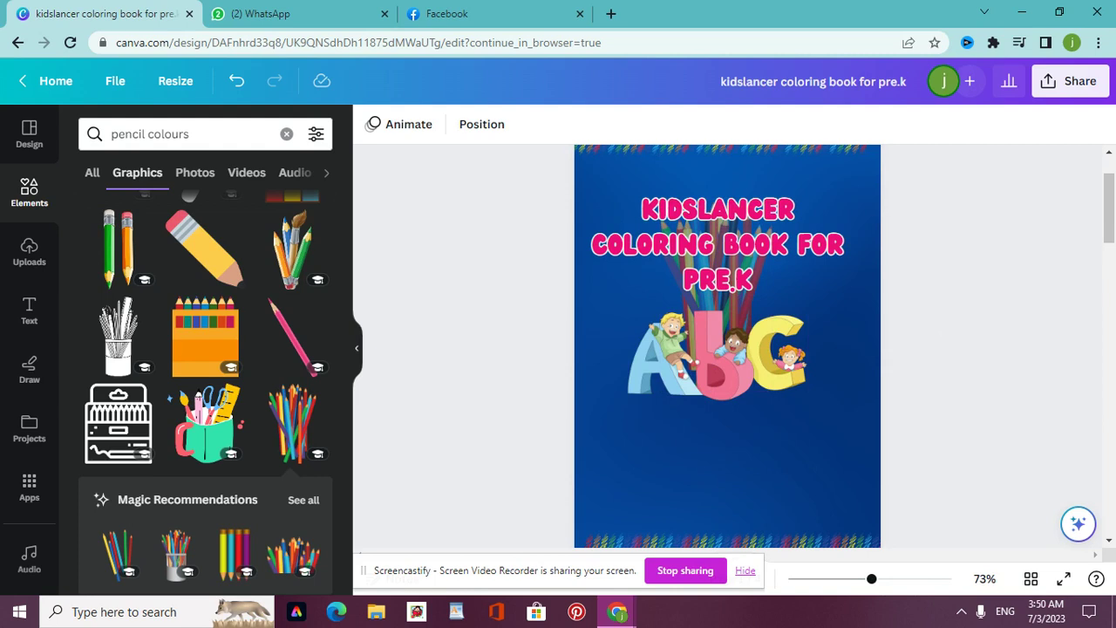
# Select the pencil bundle through the cover's layer list and enlarge it by about a fifth
pyautogui.click(748, 327)
pyautogui.click(741, 304)
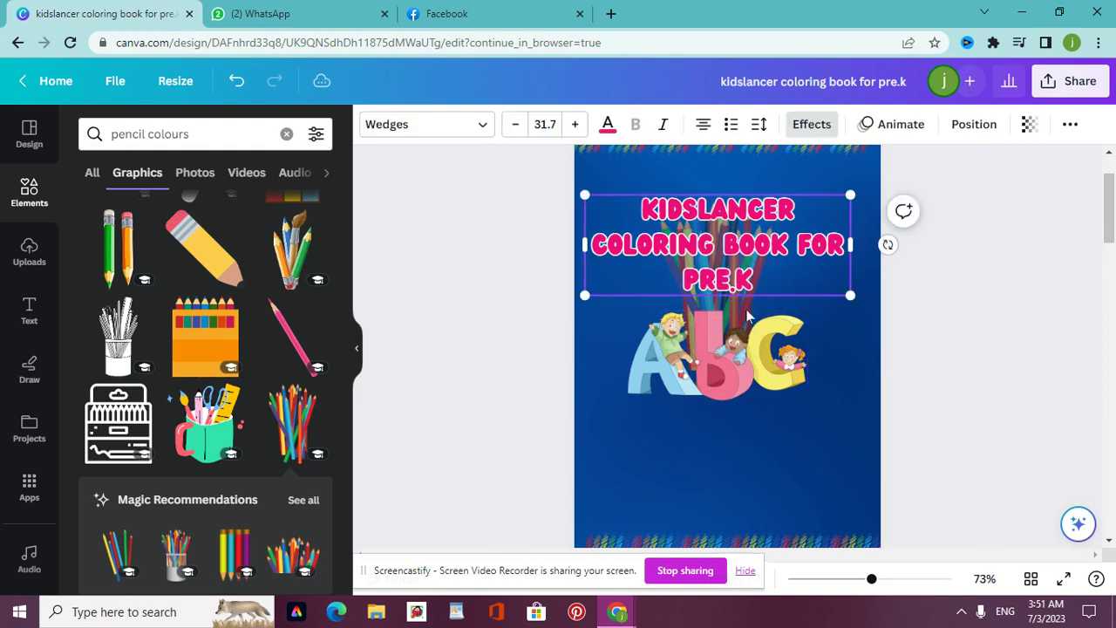
pyautogui.click(748, 316)
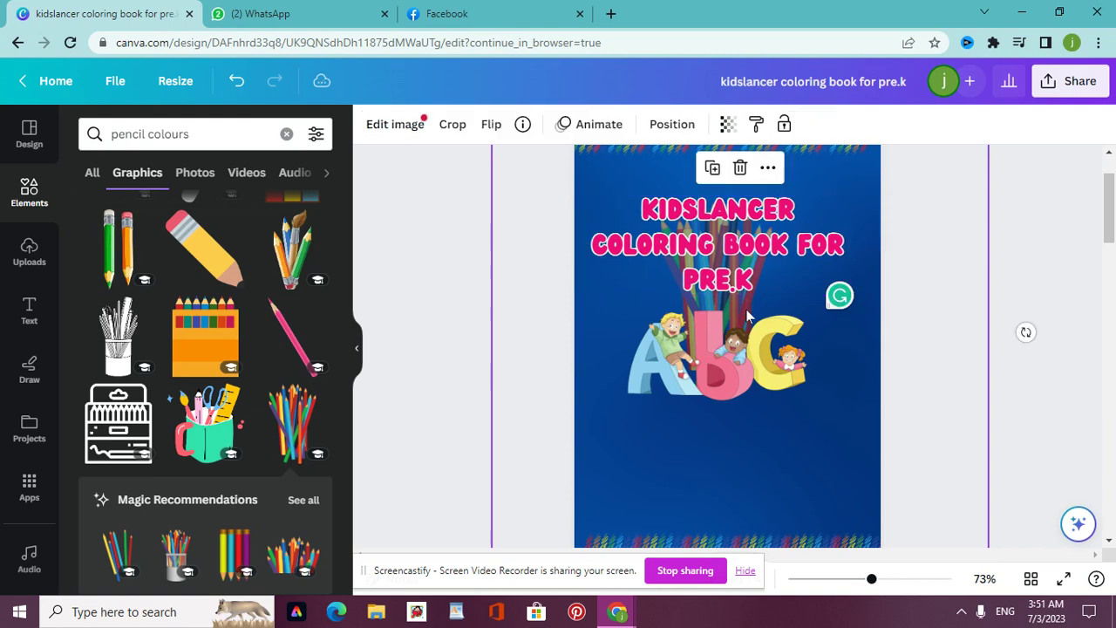
pyautogui.click(403, 469)
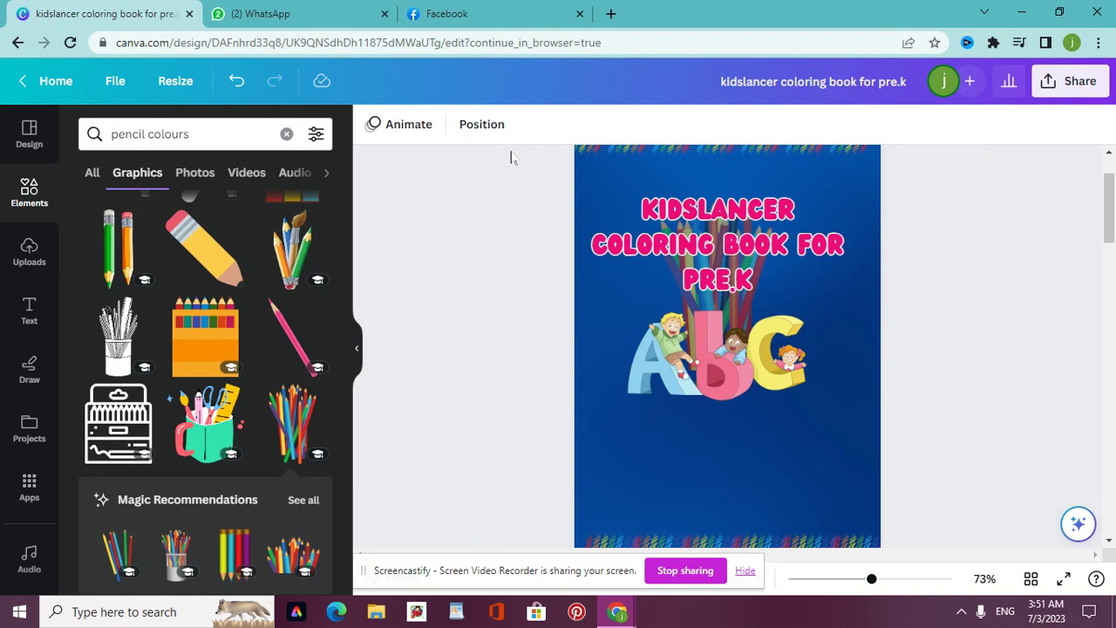
pyautogui.click(488, 134)
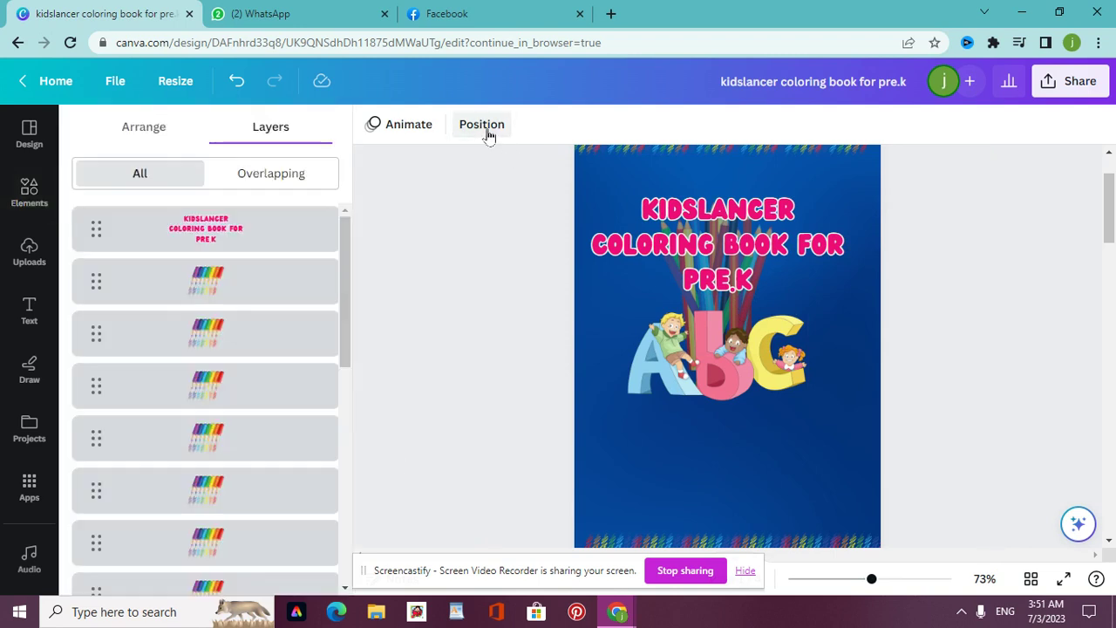
pyautogui.moveTo(348, 312); pyautogui.dragTo(346, 523)
pyautogui.click(200, 513)
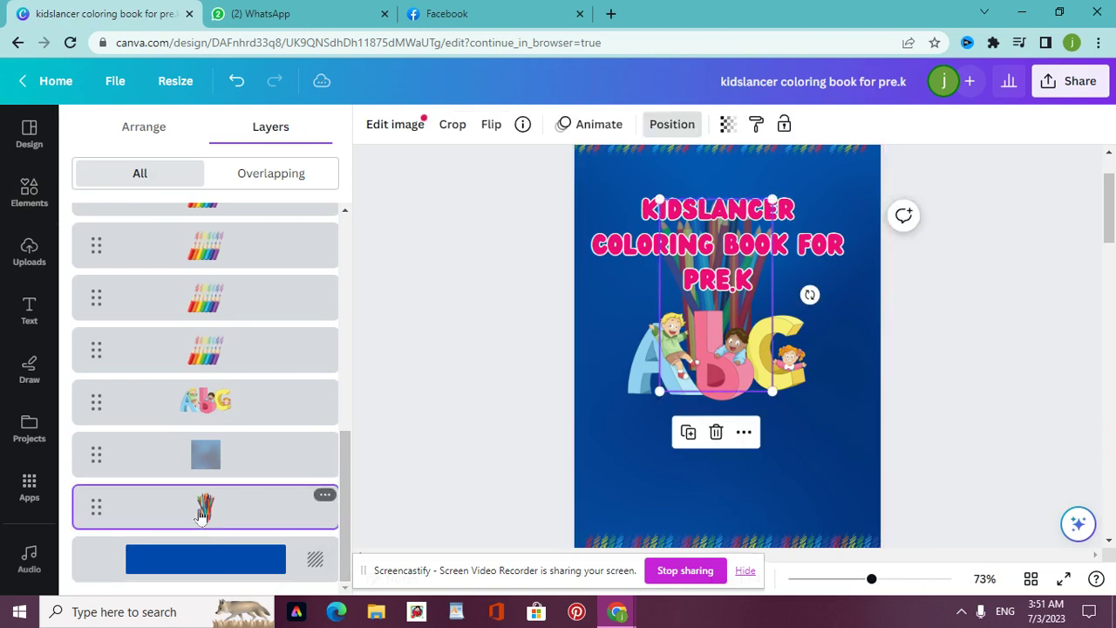
pyautogui.moveTo(773, 391)
pyautogui.mouseDown()
pyautogui.moveTo(799, 450)
pyautogui.moveTo(946, 488)
pyautogui.mouseUp()
pyautogui.moveTo(838, 456); pyautogui.dragTo(794, 416)
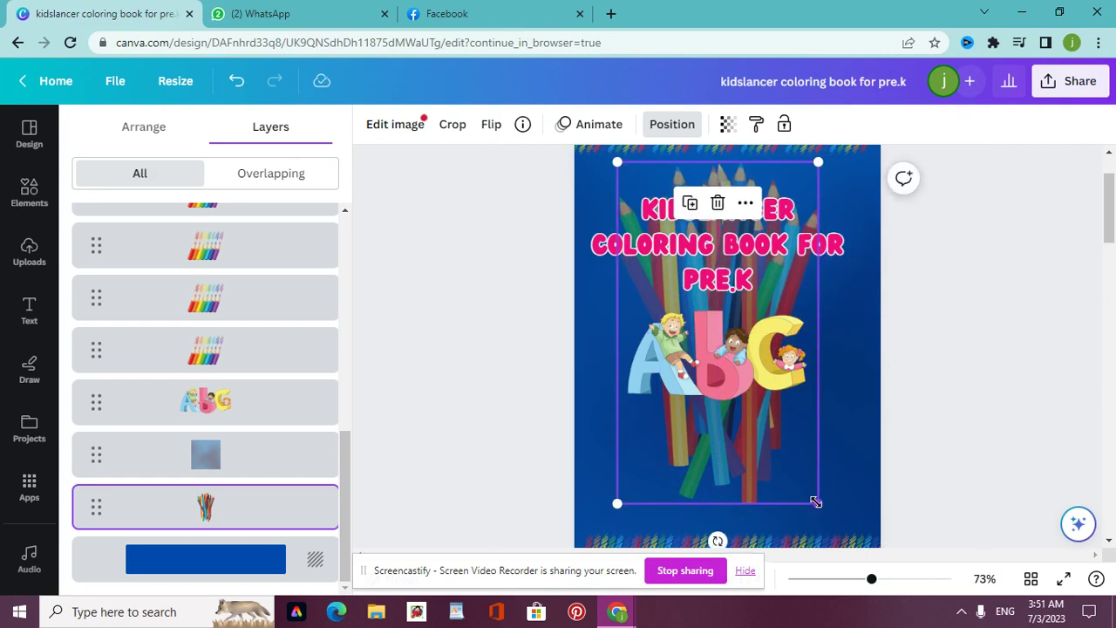
pyautogui.moveTo(816, 503)
pyautogui.mouseDown()
pyautogui.moveTo(770, 471)
pyautogui.moveTo(751, 405)
pyautogui.moveTo(788, 386)
pyautogui.mouseUp()
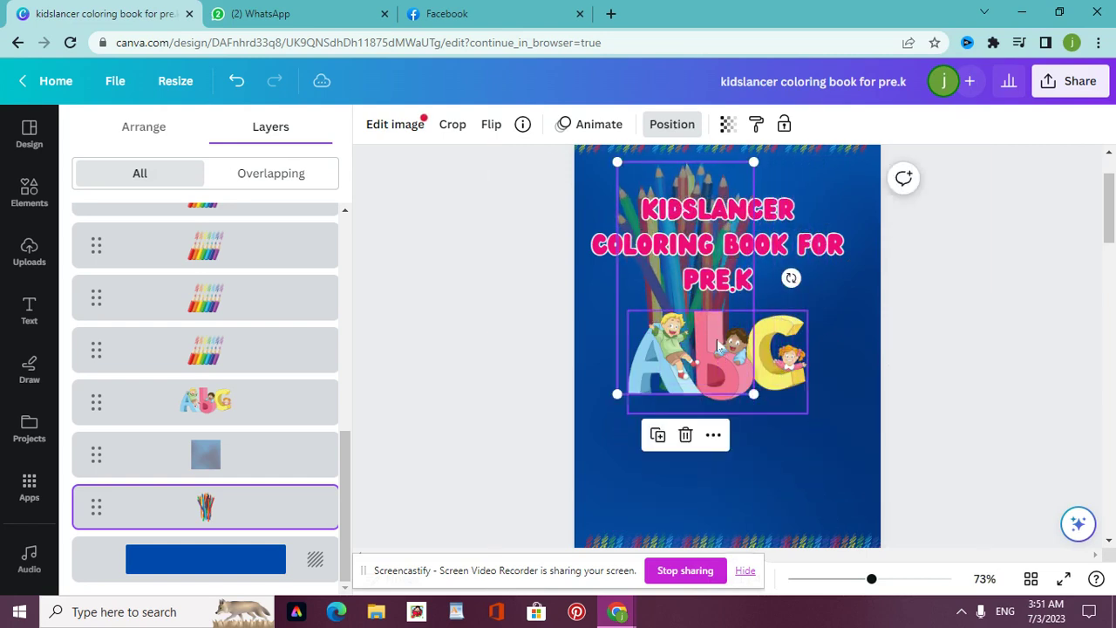
# Reselect the pencil bundle's layer and center the graphic behind the title and ABC letters
pyautogui.click(645, 324)
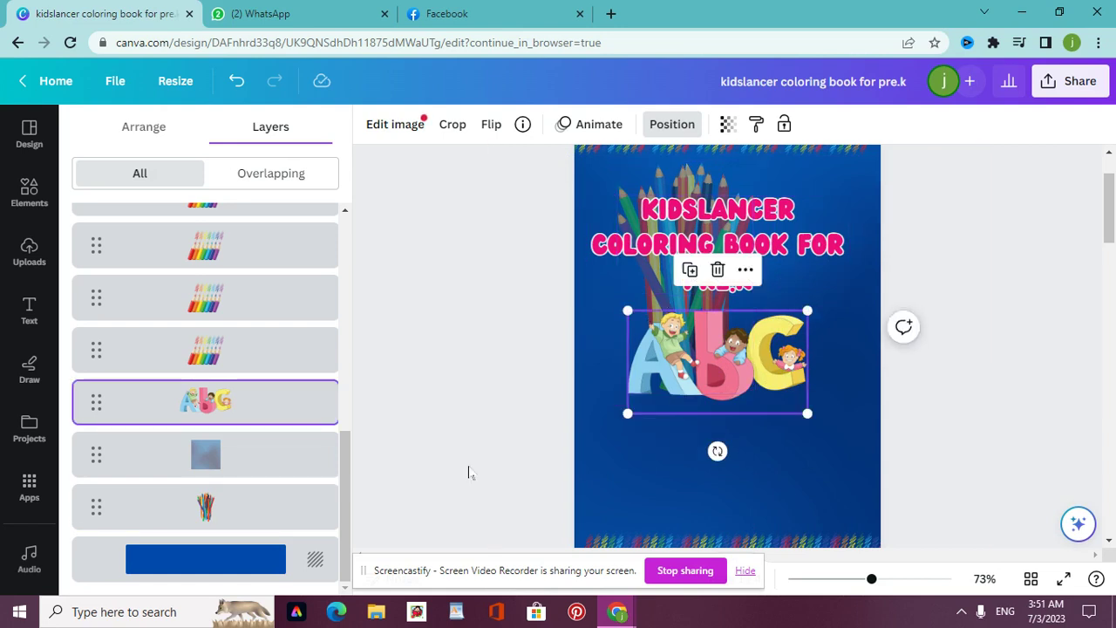
pyautogui.click(275, 504)
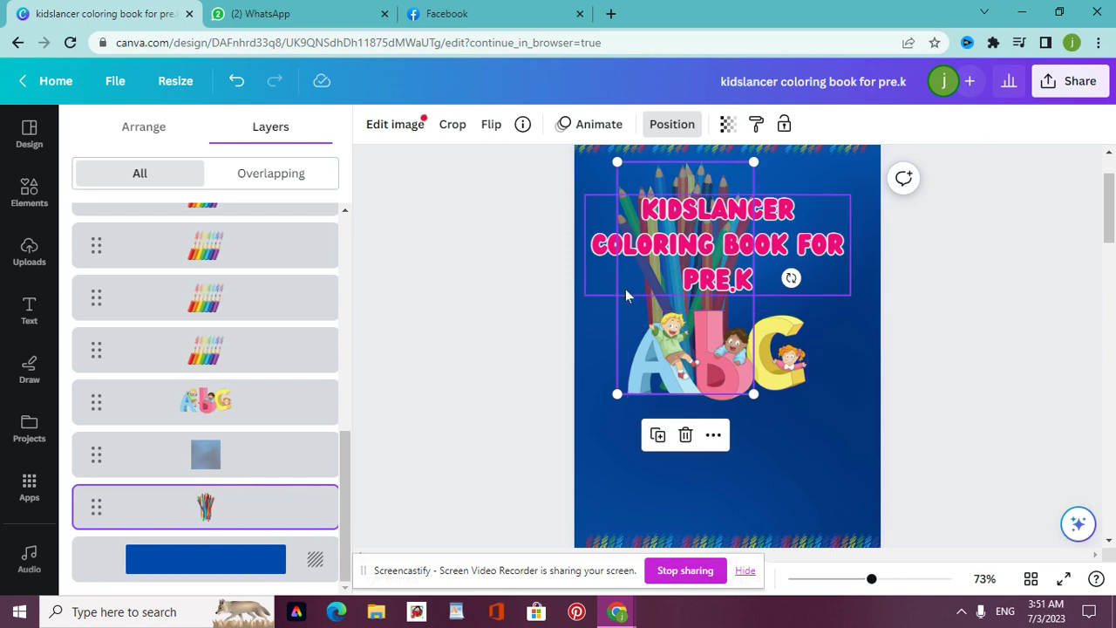
pyautogui.moveTo(621, 355); pyautogui.dragTo(649, 353)
pyautogui.click(649, 354)
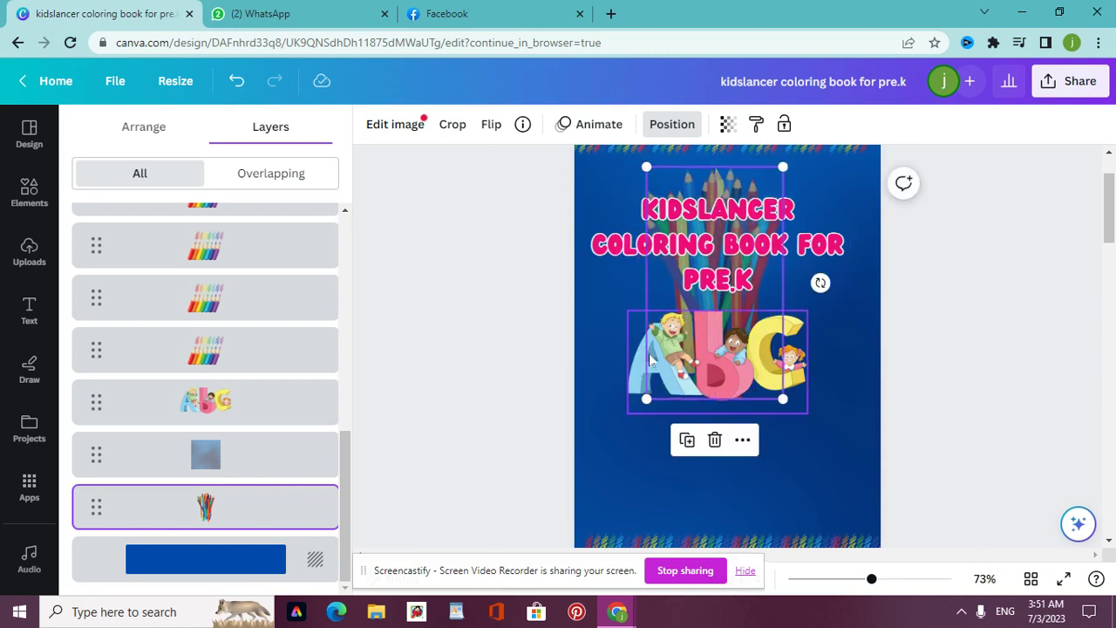
pyautogui.click(926, 406)
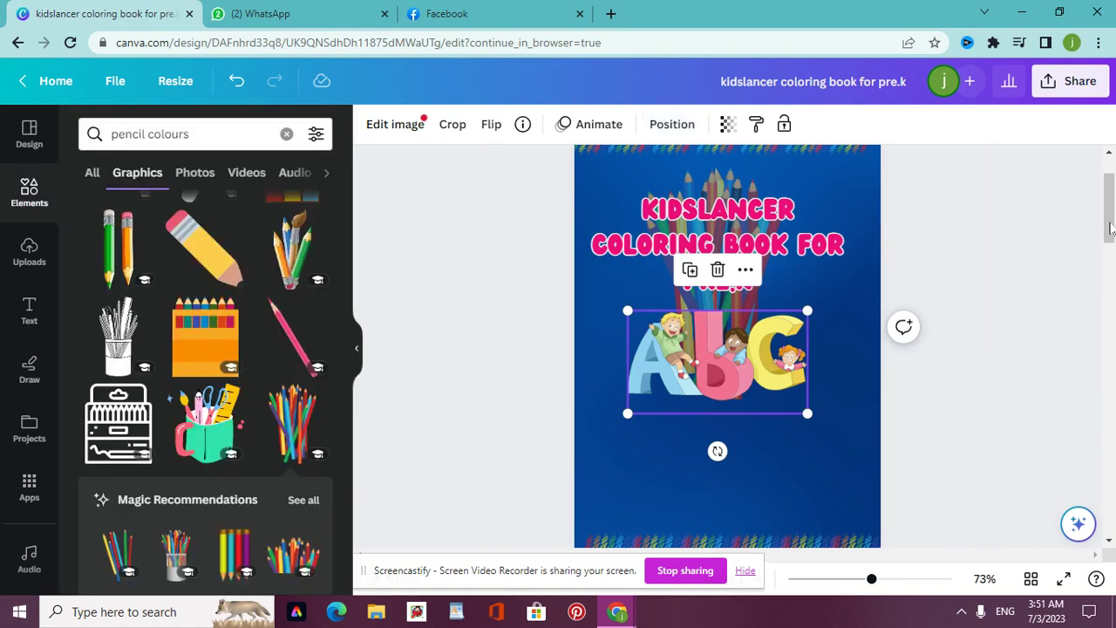
# Add a text box below the ABC graphic on the cover and set its font to Finger Paint
pyautogui.scroll(-2, 1111, 229)
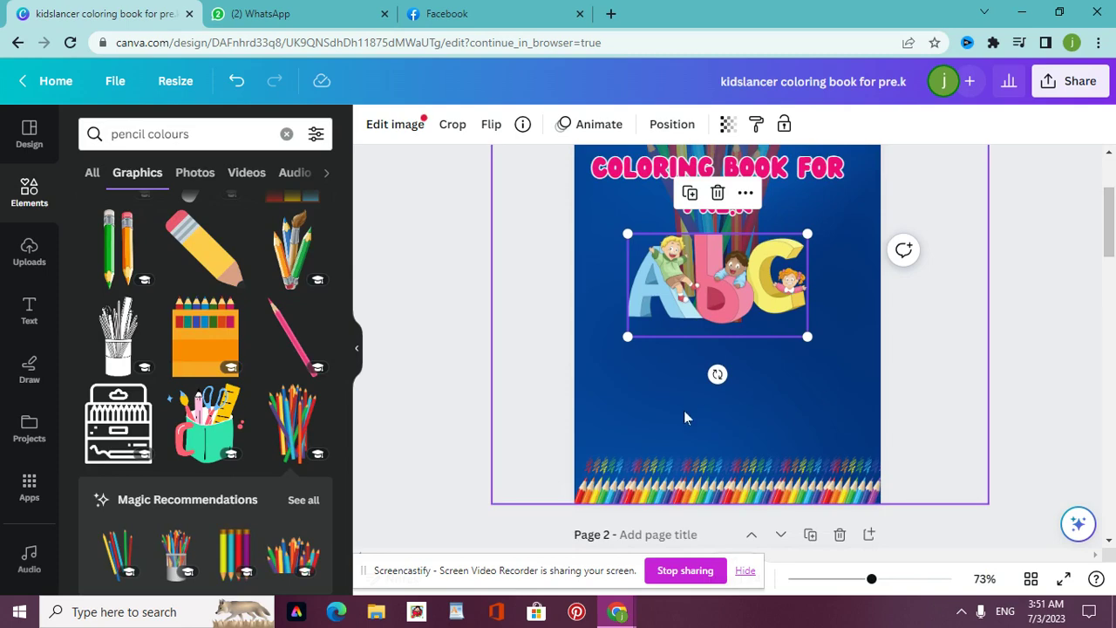
pyautogui.click(29, 309)
pyautogui.click(168, 187)
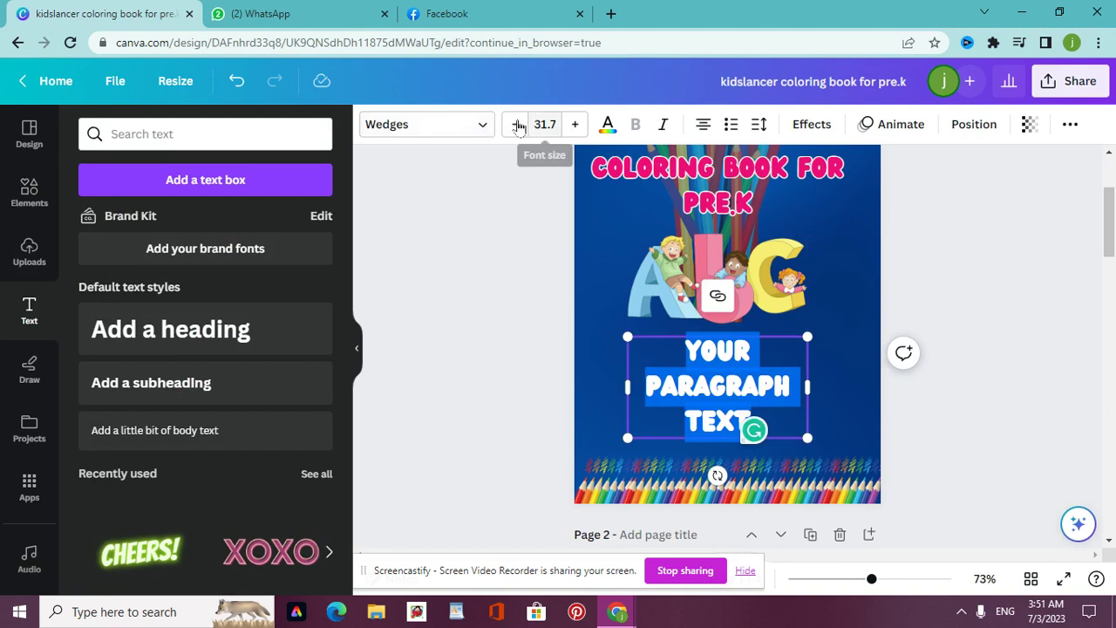
pyautogui.click(485, 127)
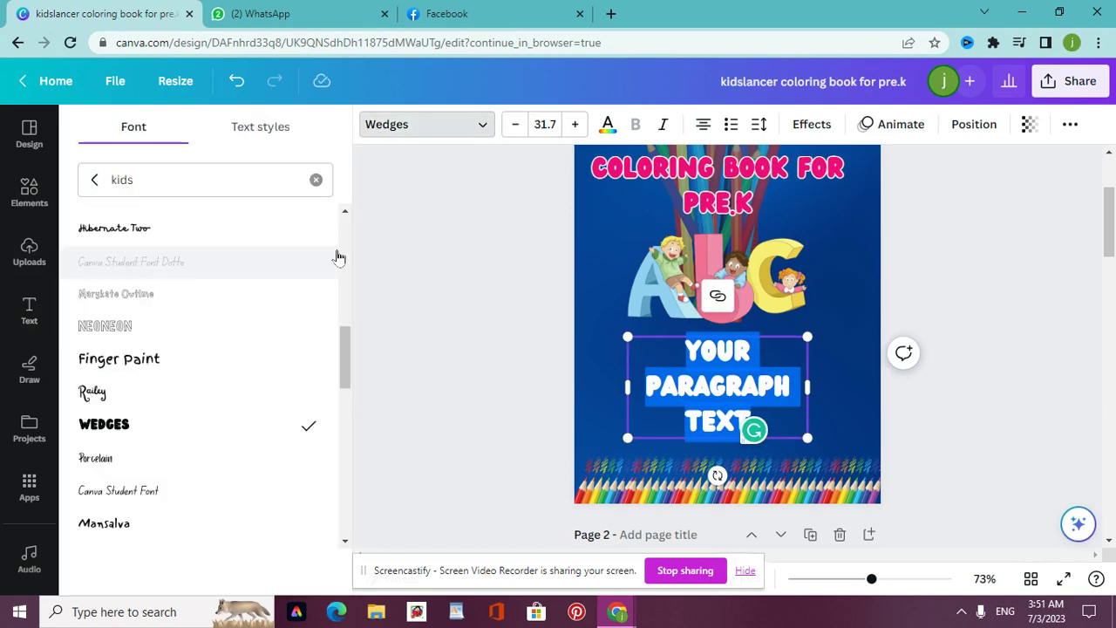
pyautogui.click(194, 373)
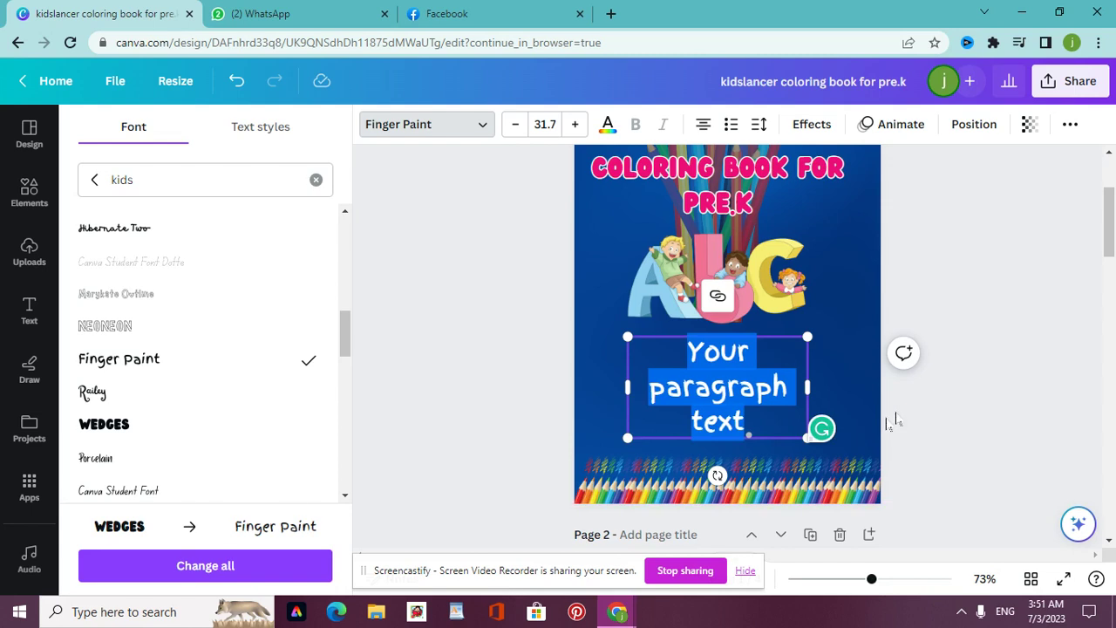
pyautogui.click(811, 435)
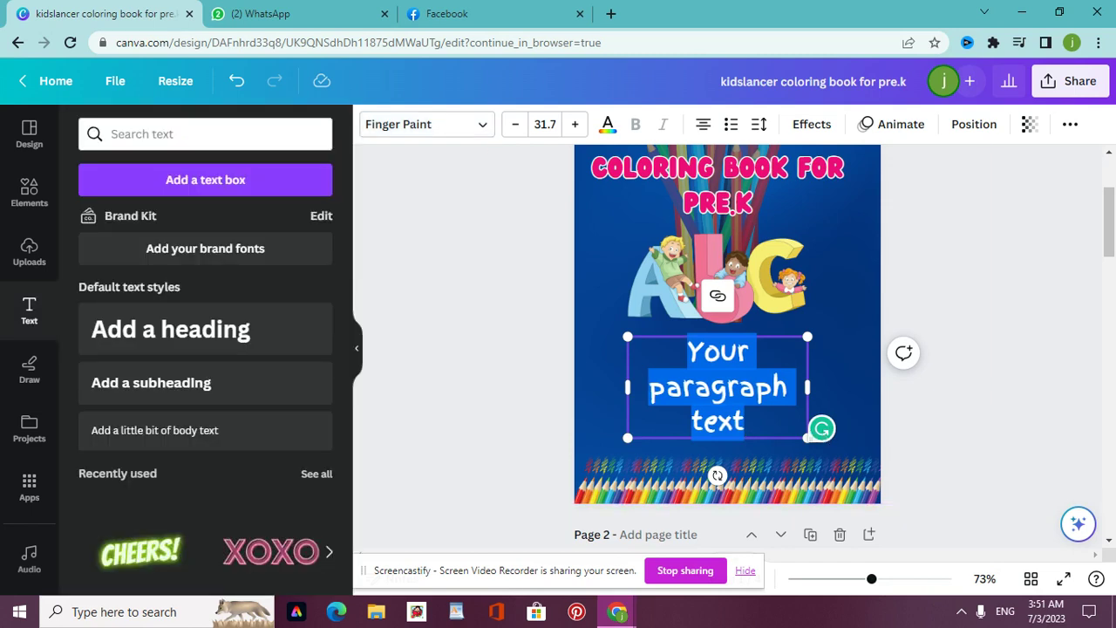
# Clear all the placeholder text from the new text box below the ABC graphic
pyautogui.doubleClick(748, 402)
pyautogui.press('BackSpace')
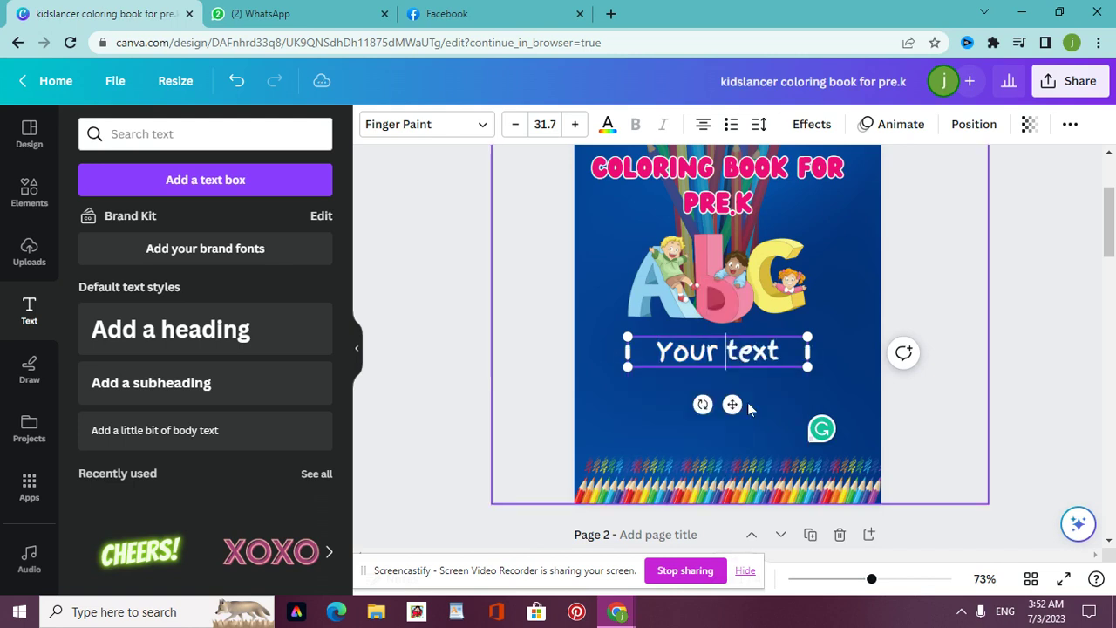
pyautogui.click(781, 352)
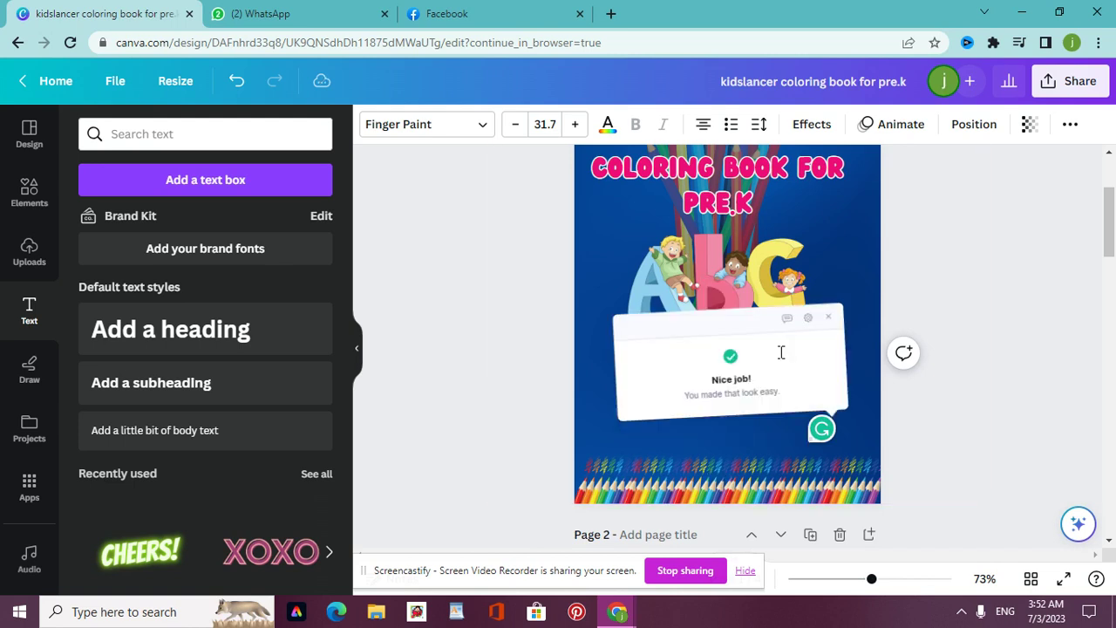
pyautogui.press('BackSpace')
pyautogui.press('BackSpace')
pyautogui.press('BackSpace')
pyautogui.press('BackSpace')
pyautogui.press('BackSpace')
pyautogui.press('BackSpace')
pyautogui.press('BackSpace')
pyautogui.press('BackSpace')
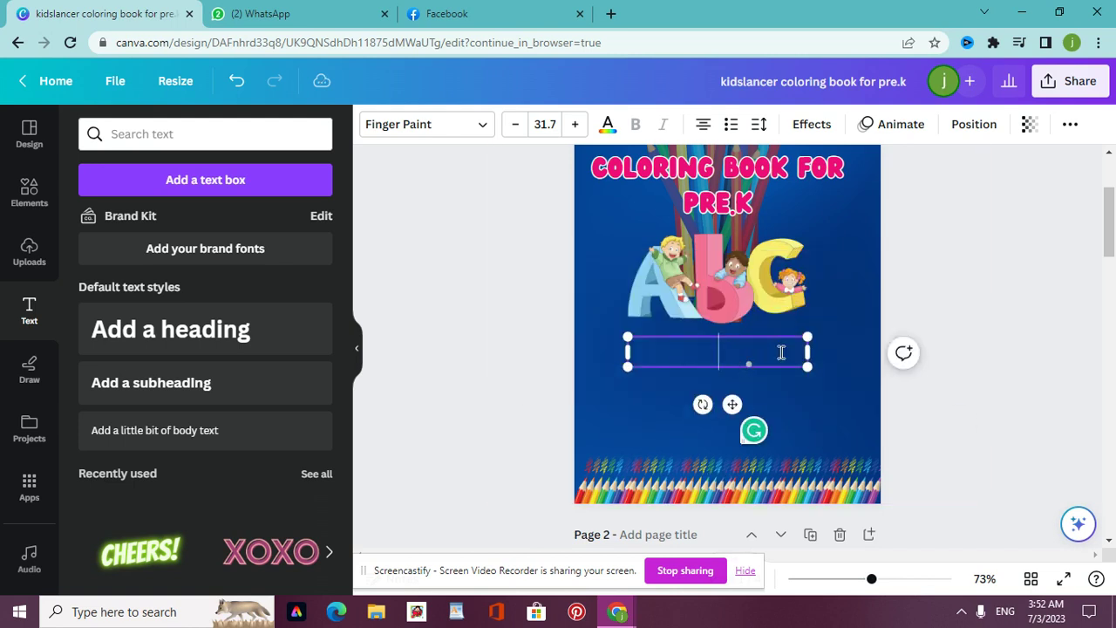
# Enter the subtitle "A FUN LEARNING AND PLAYFUL COLORING BOOK" in the empty text box
pyautogui.write('aA F')
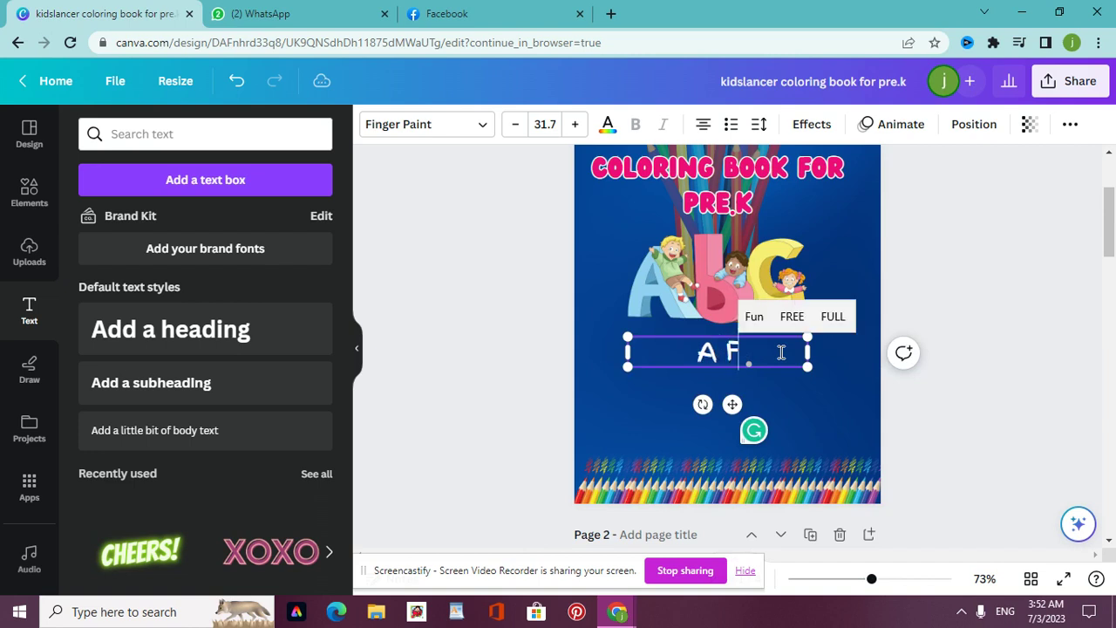
pyautogui.write('UN LEA')
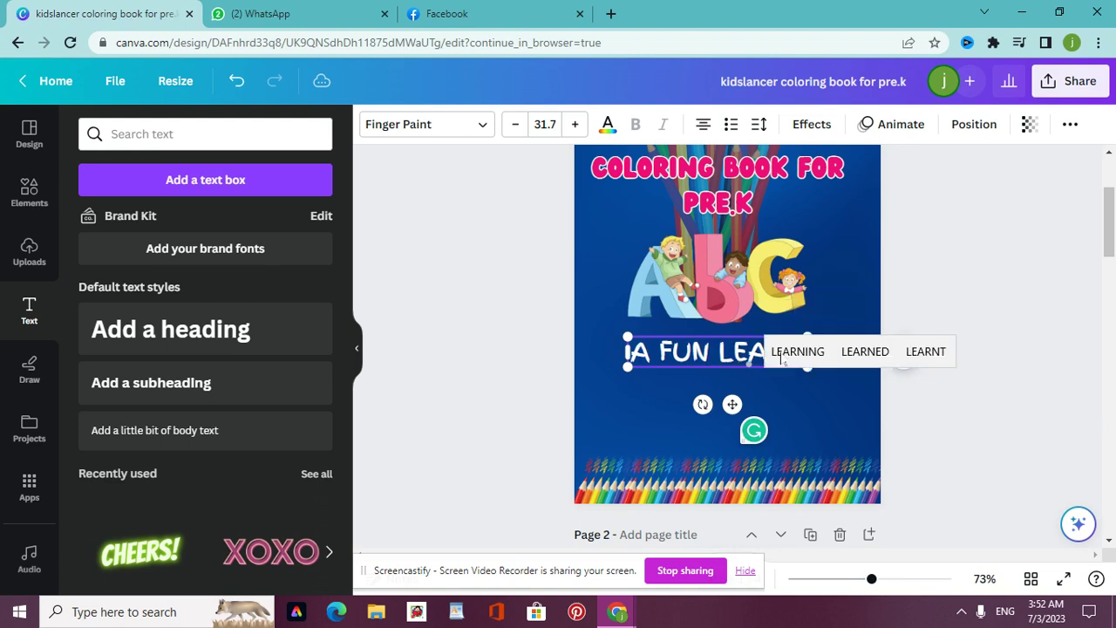
pyautogui.write('RNING WAY')
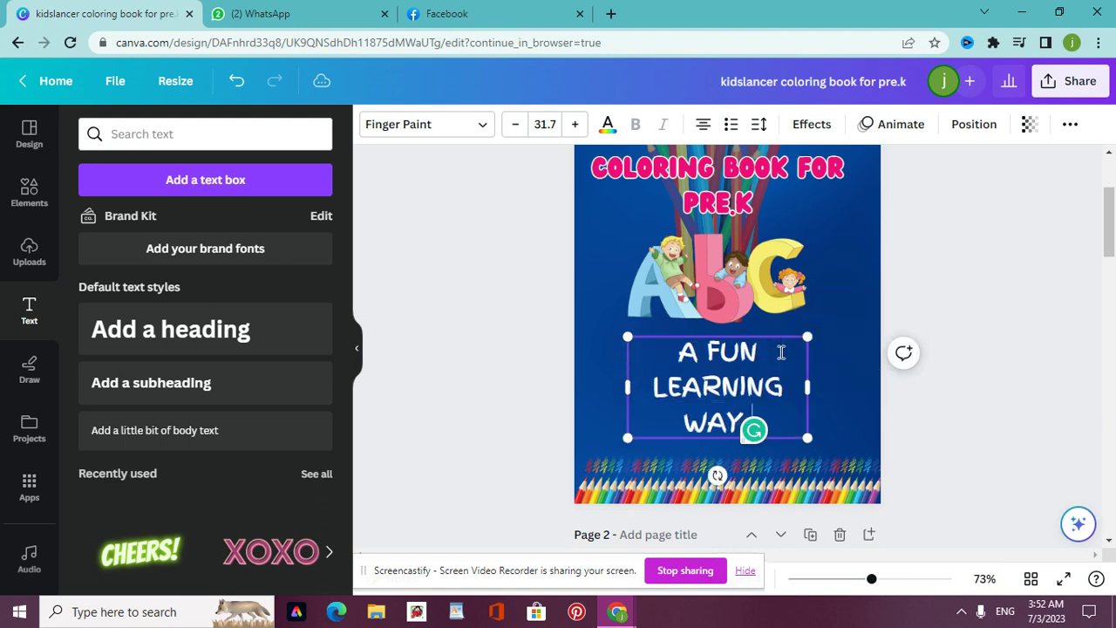
pyautogui.write(' T')
pyautogui.press('BackSpace')
pyautogui.press('BackSpace')
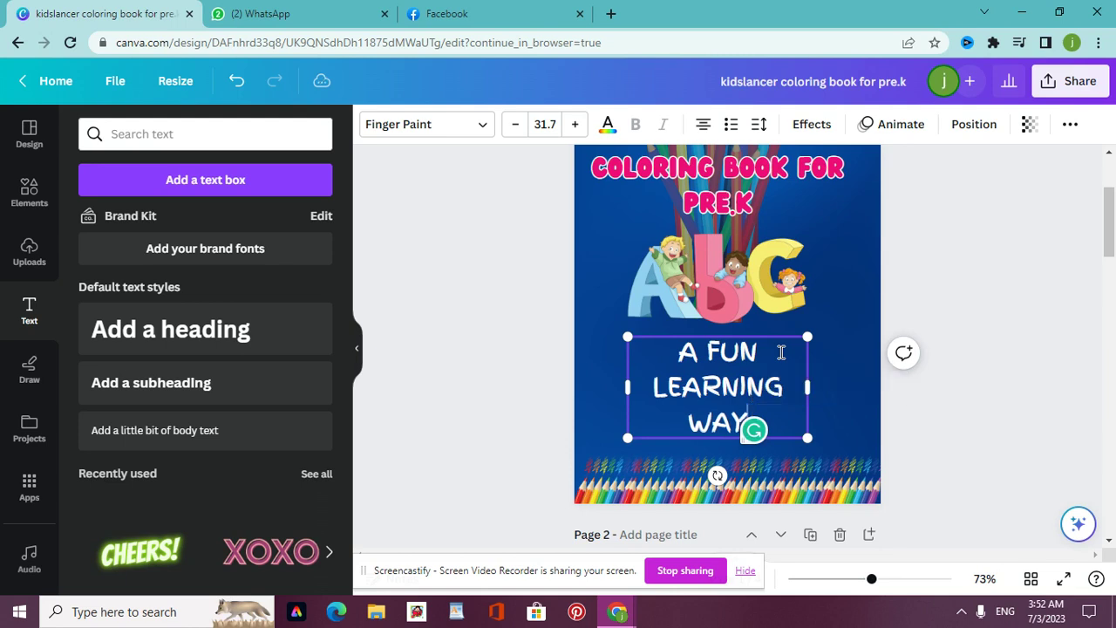
pyautogui.press('BackSpace')
pyautogui.press('BackSpace')
pyautogui.press('BackSpace')
pyautogui.write('AM')
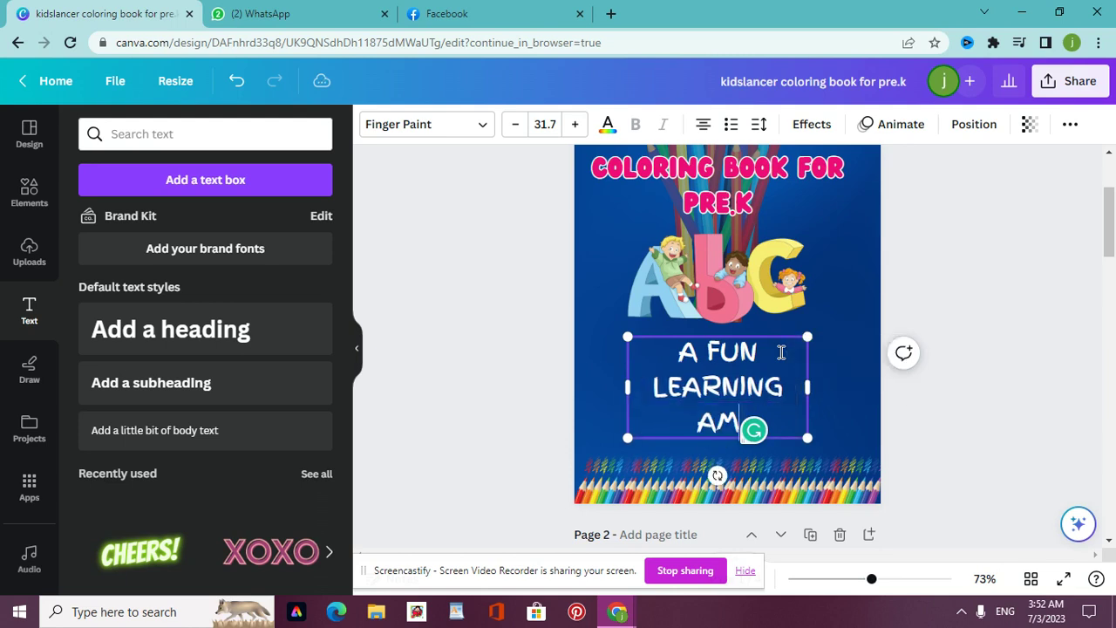
pyautogui.press('BackSpace')
pyautogui.write('ND E')
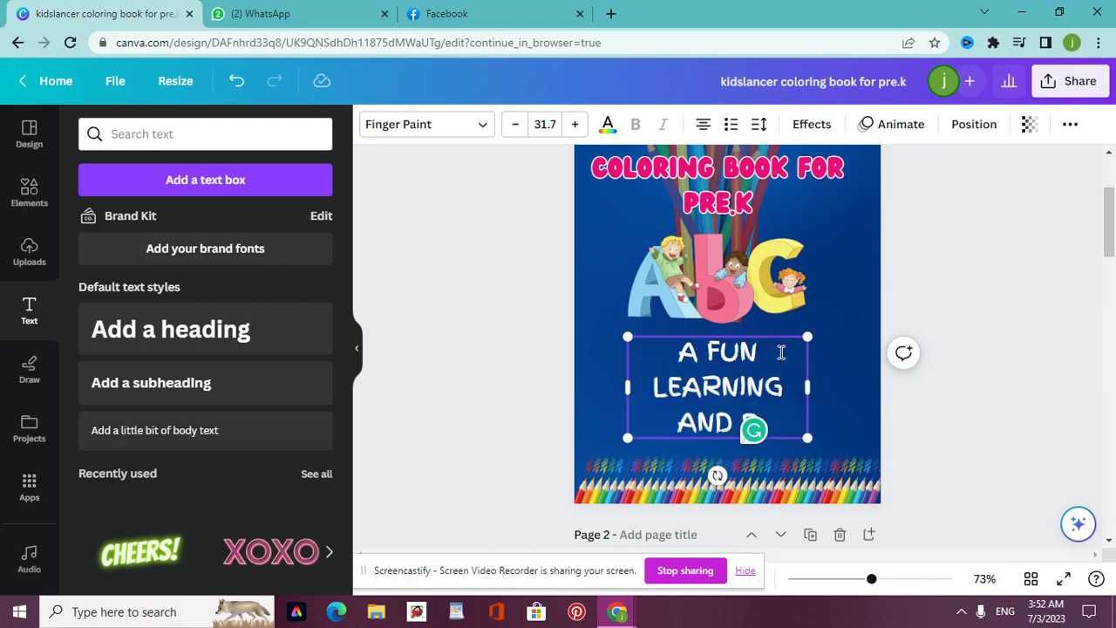
pyautogui.write('LAYFUL CO')
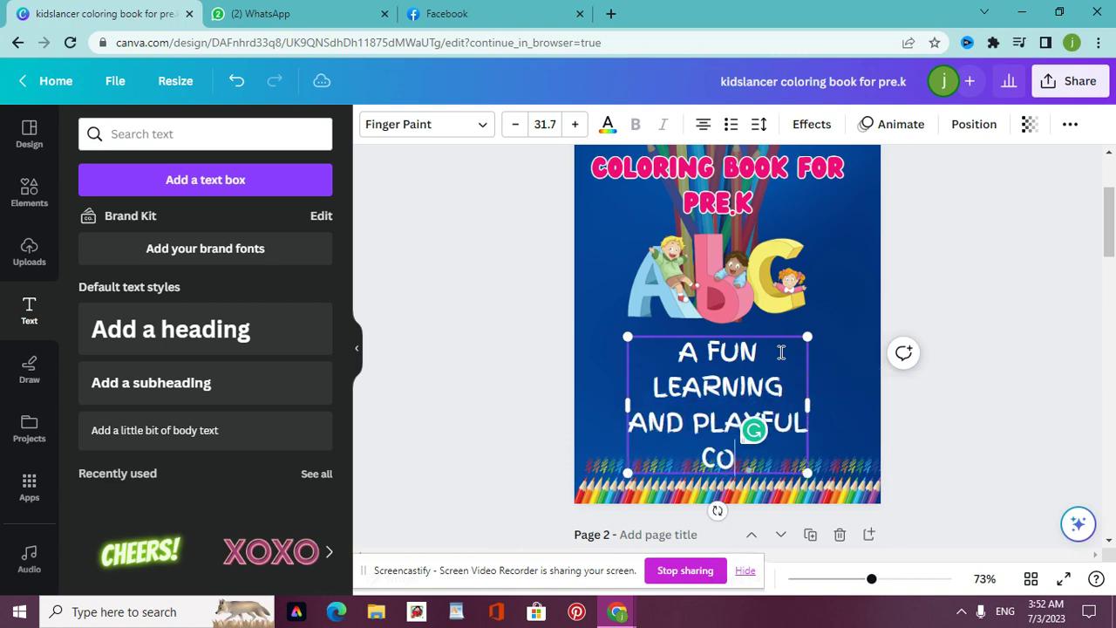
pyautogui.write('LORING')
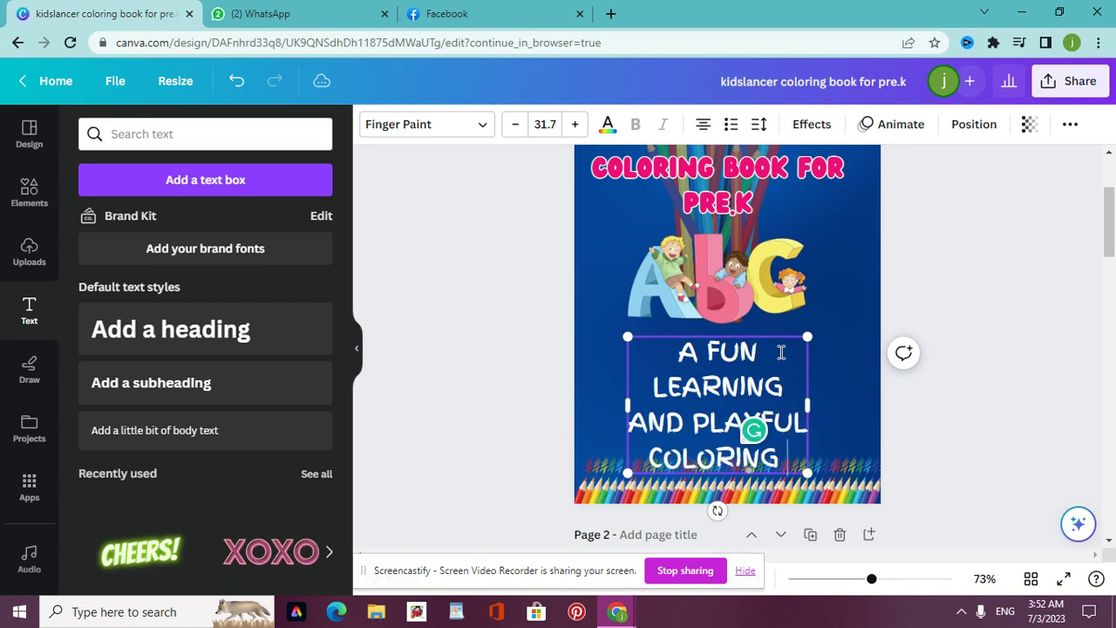
pyautogui.write(' BOOK')
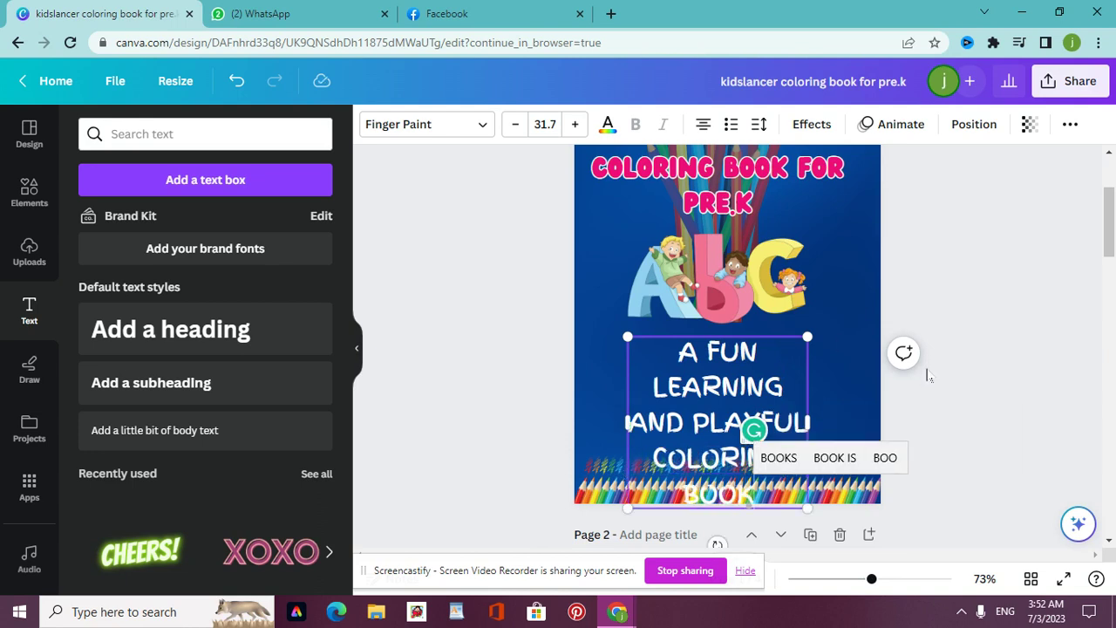
# Widen the subtitle box to fit two lines, shrink its text to size 24.7, and place it below the ABC graphic
pyautogui.click(942, 416)
pyautogui.click(800, 427)
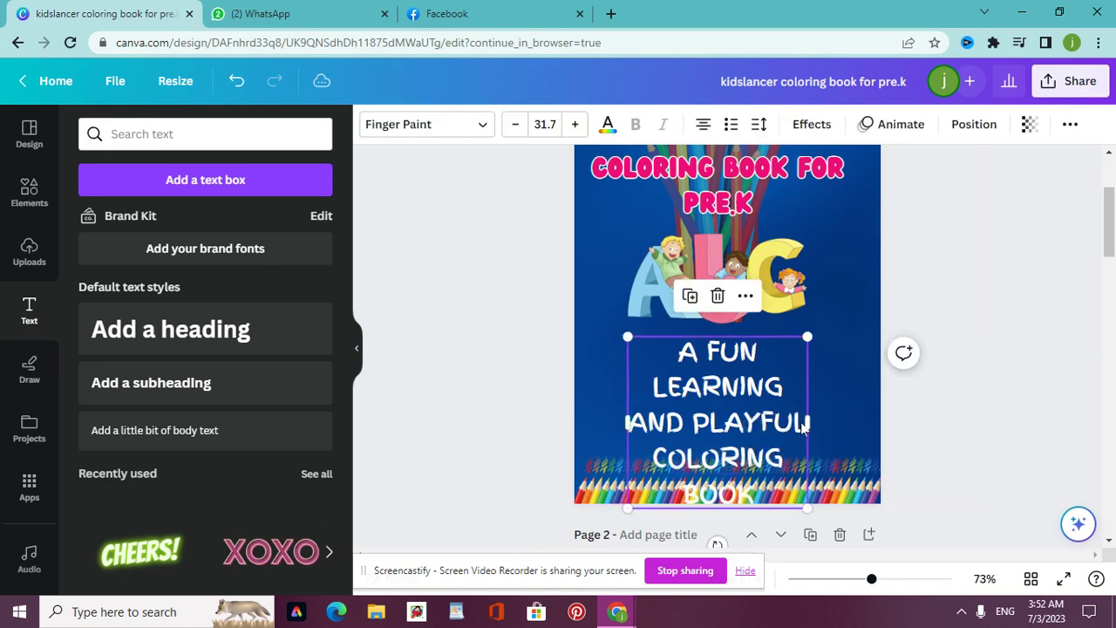
pyautogui.moveTo(809, 427); pyautogui.dragTo(988, 415)
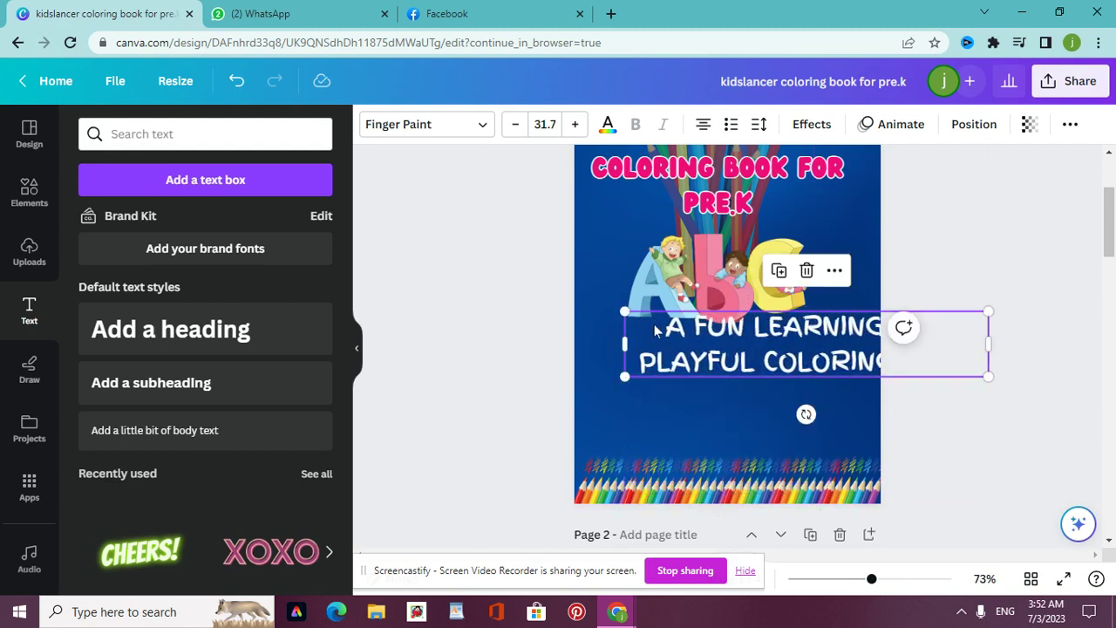
pyautogui.click(625, 310)
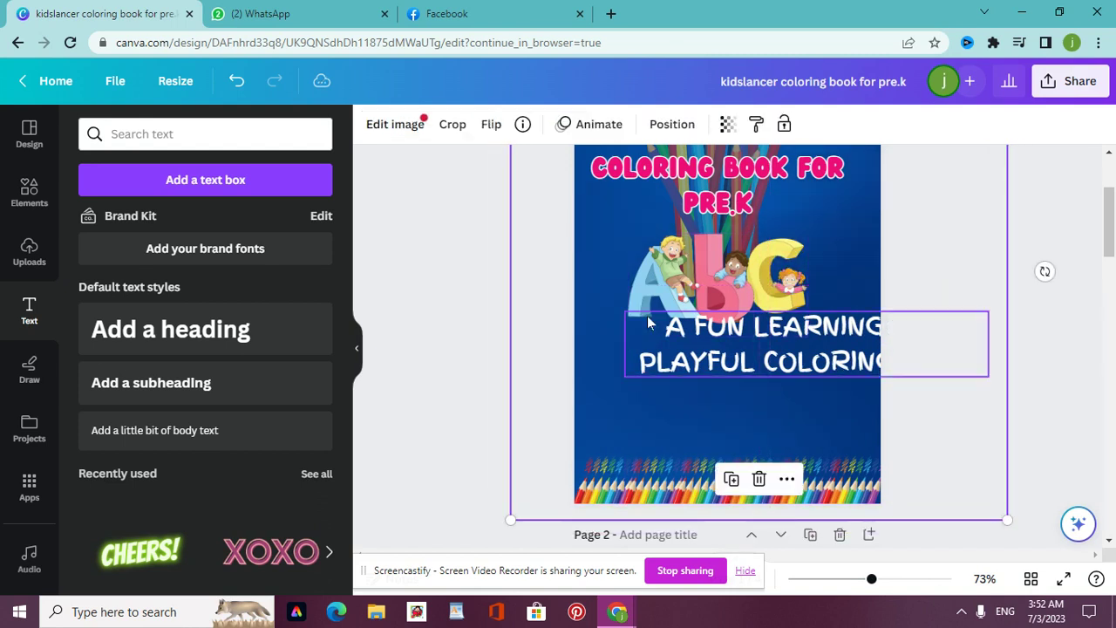
pyautogui.click(650, 353)
pyautogui.moveTo(650, 353); pyautogui.dragTo(626, 378)
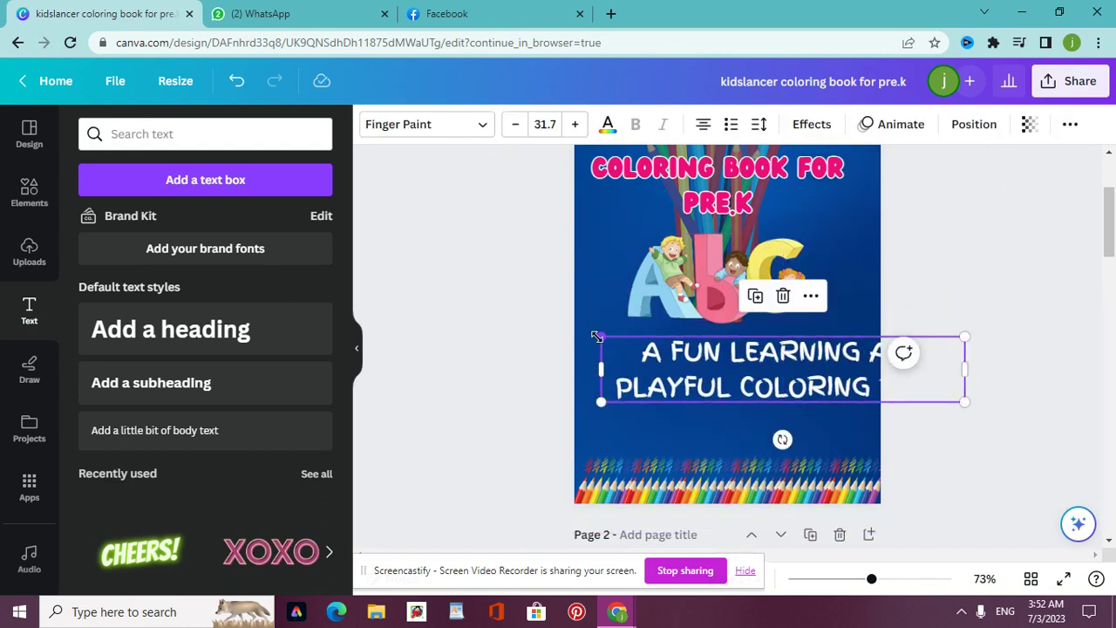
pyautogui.moveTo(597, 337); pyautogui.dragTo(674, 367)
pyautogui.moveTo(783, 369); pyautogui.dragTo(707, 347)
# Apply a yellow Outline effect to the cover subtitle and nudge the text slightly toward the page's left edge
pyautogui.click(811, 123)
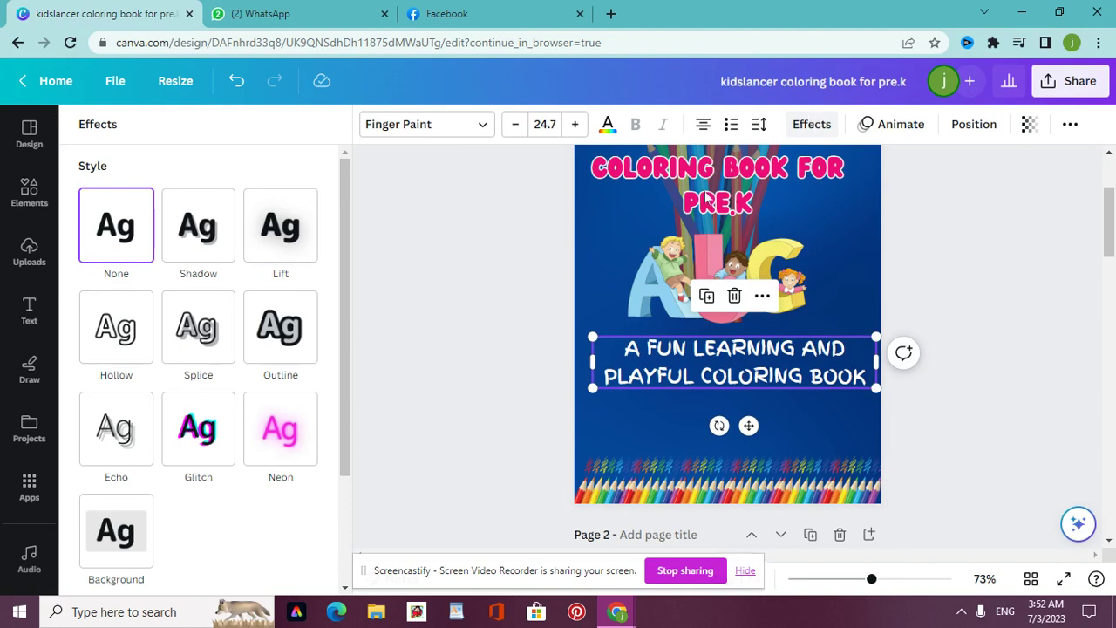
pyautogui.click(280, 355)
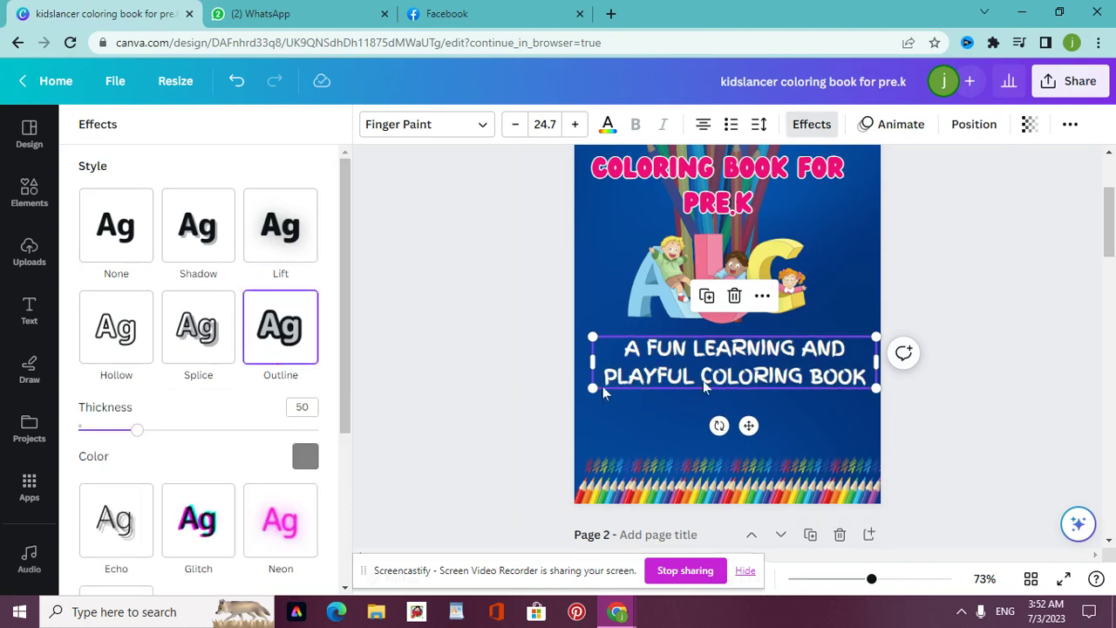
pyautogui.click(307, 457)
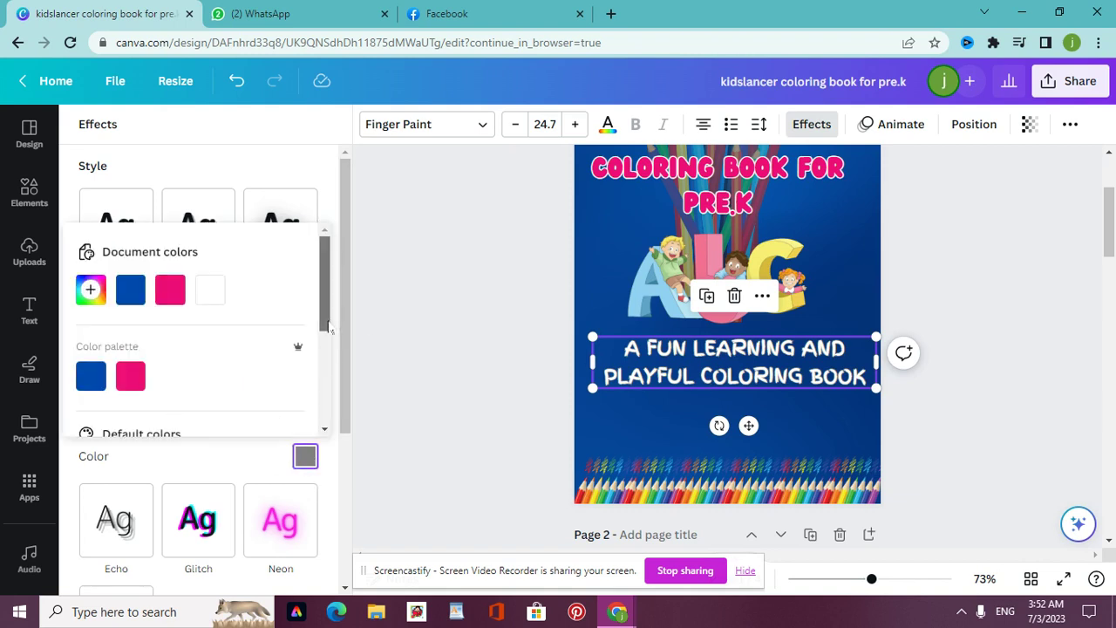
pyautogui.scroll(-3, 321, 423)
pyautogui.click(212, 408)
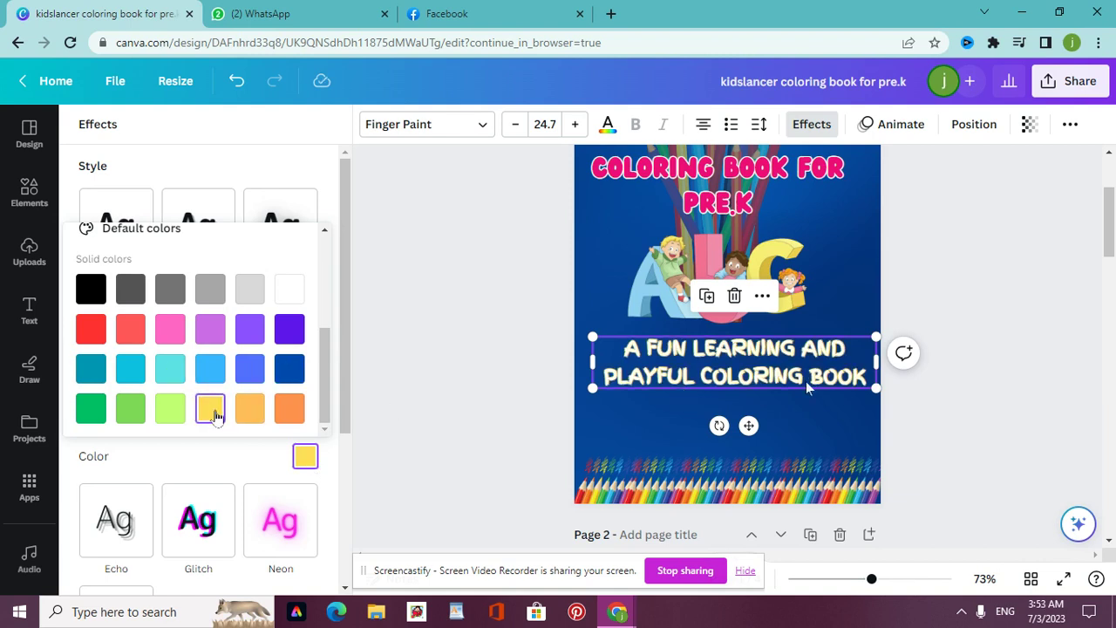
pyautogui.click(868, 364)
pyautogui.moveTo(858, 360); pyautogui.dragTo(847, 360)
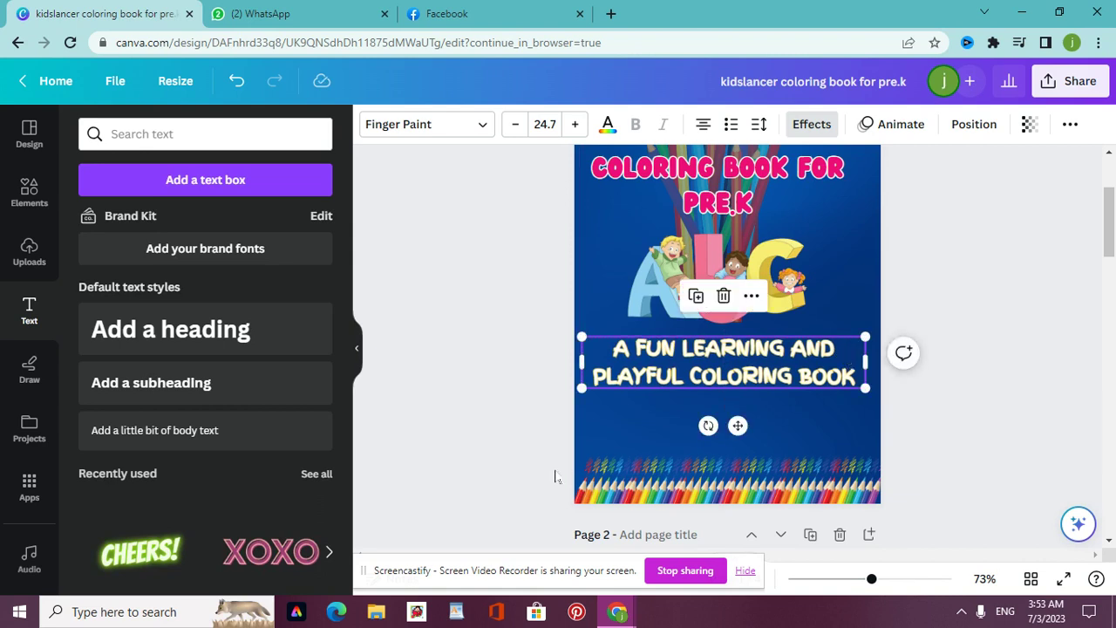
pyautogui.click(539, 443)
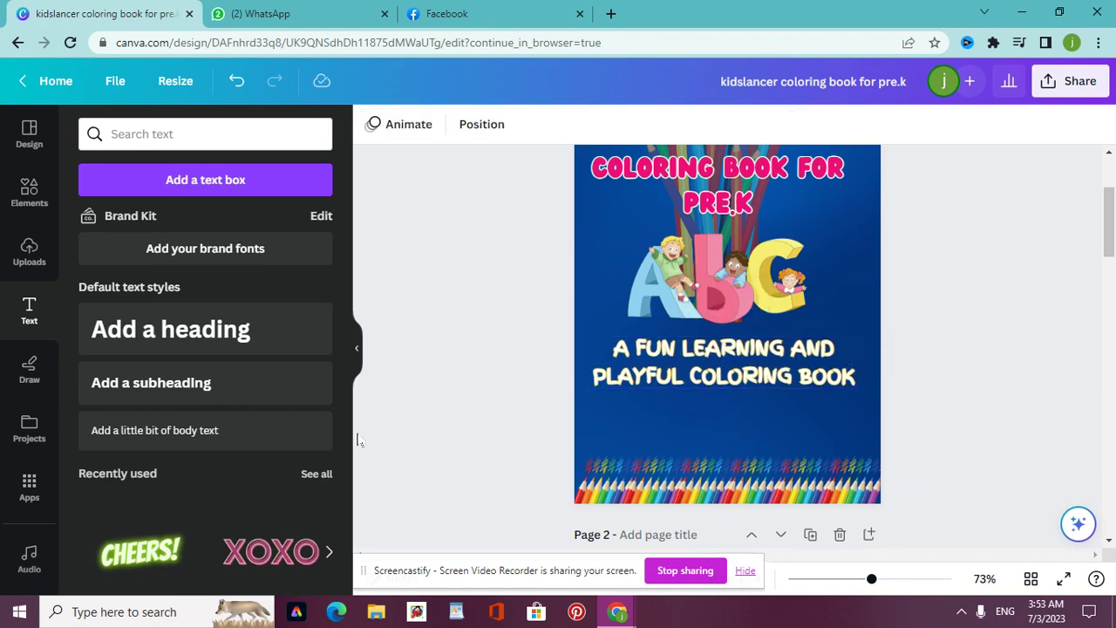
# Add a subheading text box to the cover and clear all its placeholder text
pyautogui.click(153, 385)
pyautogui.doubleClick(790, 330)
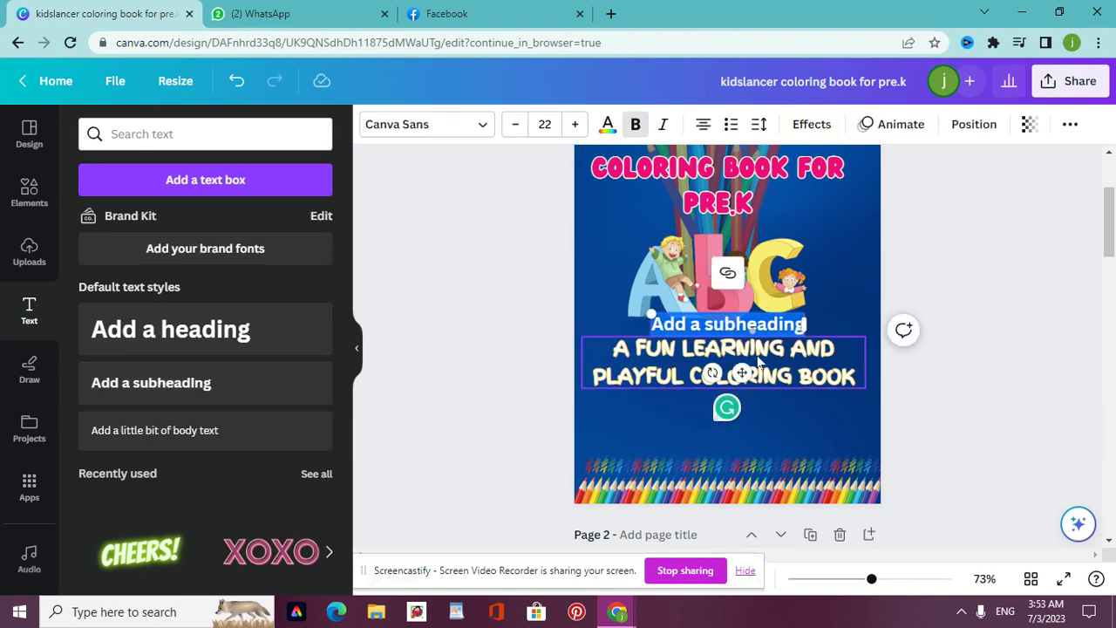
pyautogui.doubleClick(798, 326)
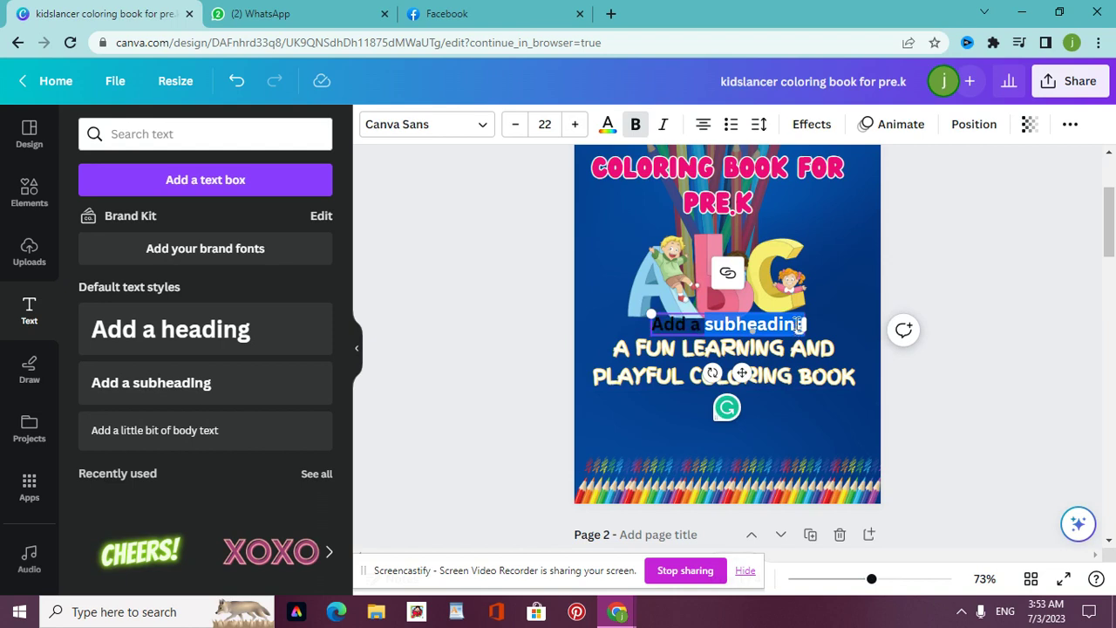
pyautogui.press('BackSpace')
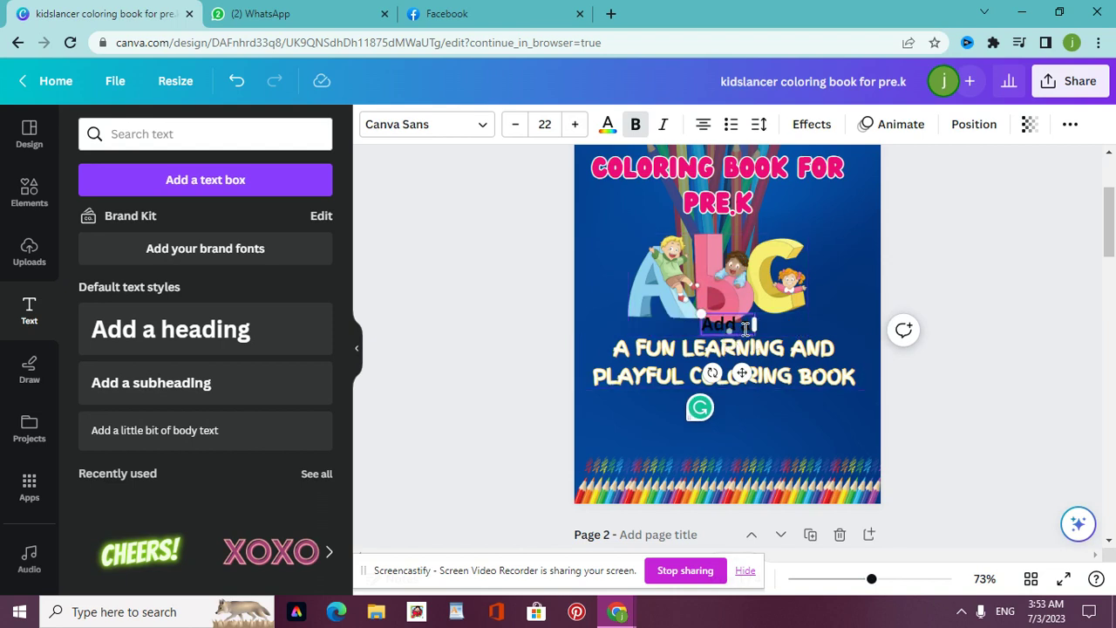
pyautogui.press('BackSpace')
pyautogui.press('BackSpace')
pyautogui.press('BackSpace')
pyautogui.press('BackSpace')
pyautogui.press('BackSpace')
# Enter the author line "AUTHOR XYZ" in the empty subheading box
pyautogui.write('a')
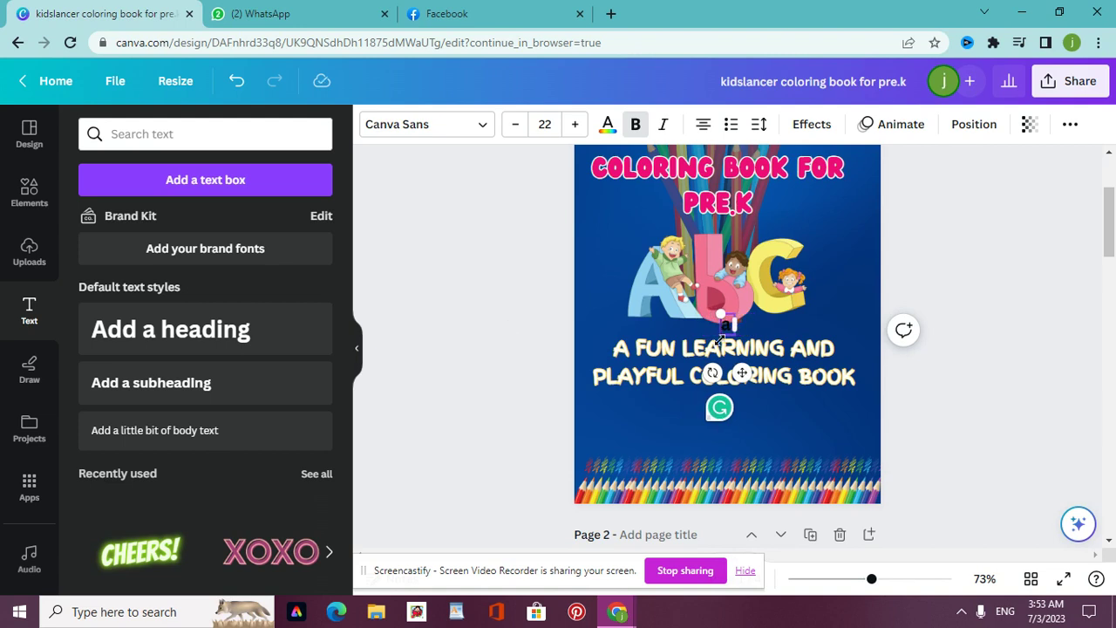
pyautogui.doubleClick(729, 327)
pyautogui.write('AUTHOR')
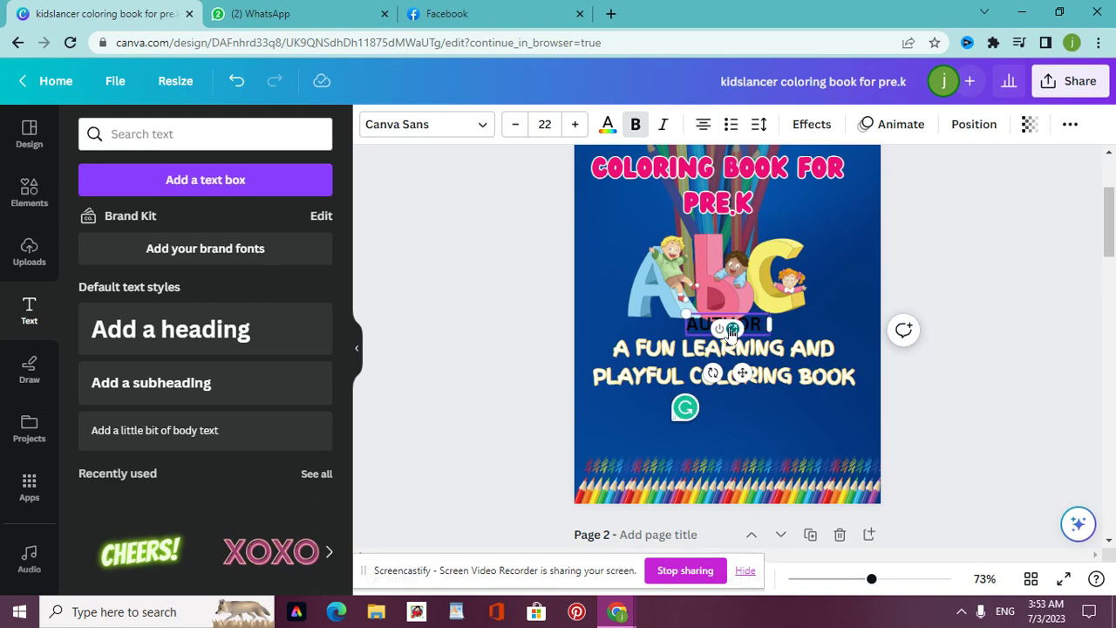
pyautogui.write(' XYZ')
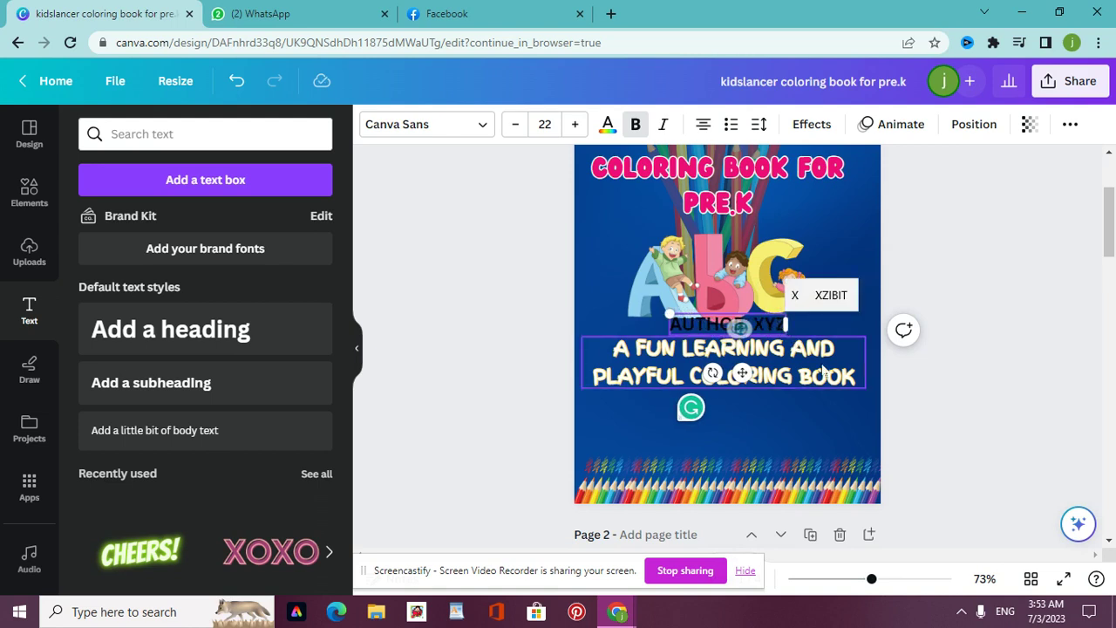
# Move the author line below the subtitle near the cover's lower-right corner and shrink it to size 12.6
pyautogui.click(968, 393)
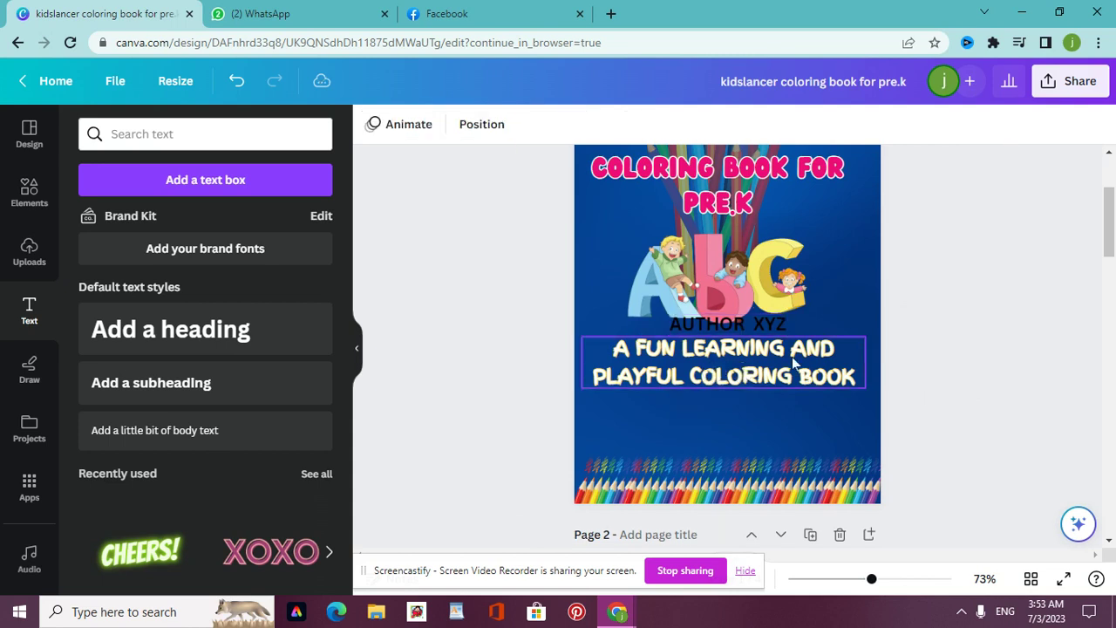
pyautogui.moveTo(785, 331); pyautogui.dragTo(842, 436)
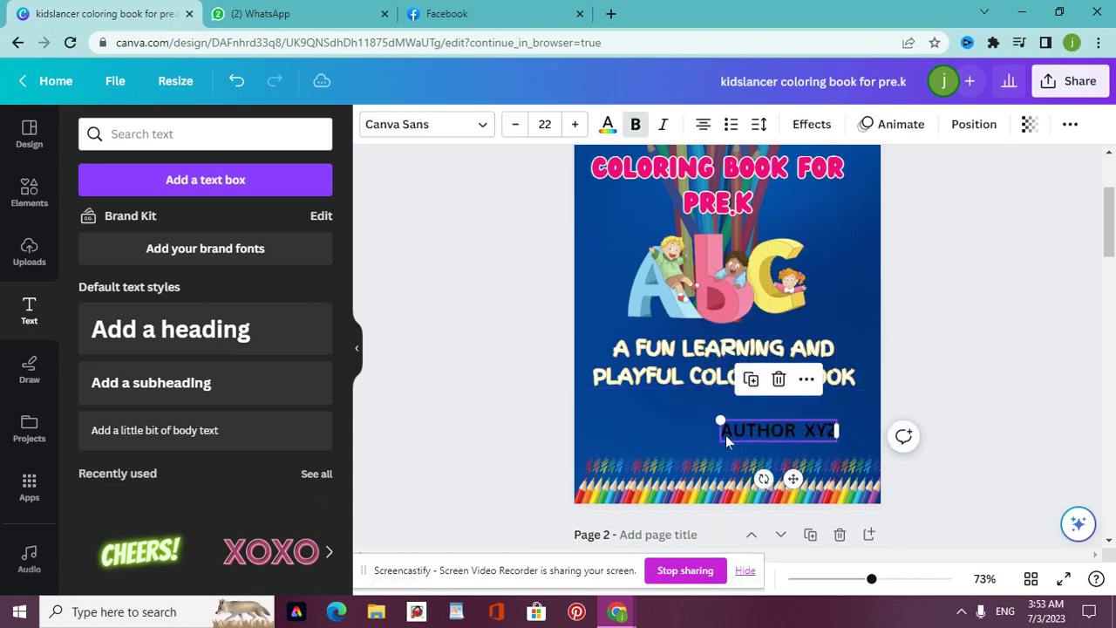
pyautogui.moveTo(719, 422); pyautogui.dragTo(770, 431)
# Set the author line's font to Finger Paint and its text color to white
pyautogui.click(484, 125)
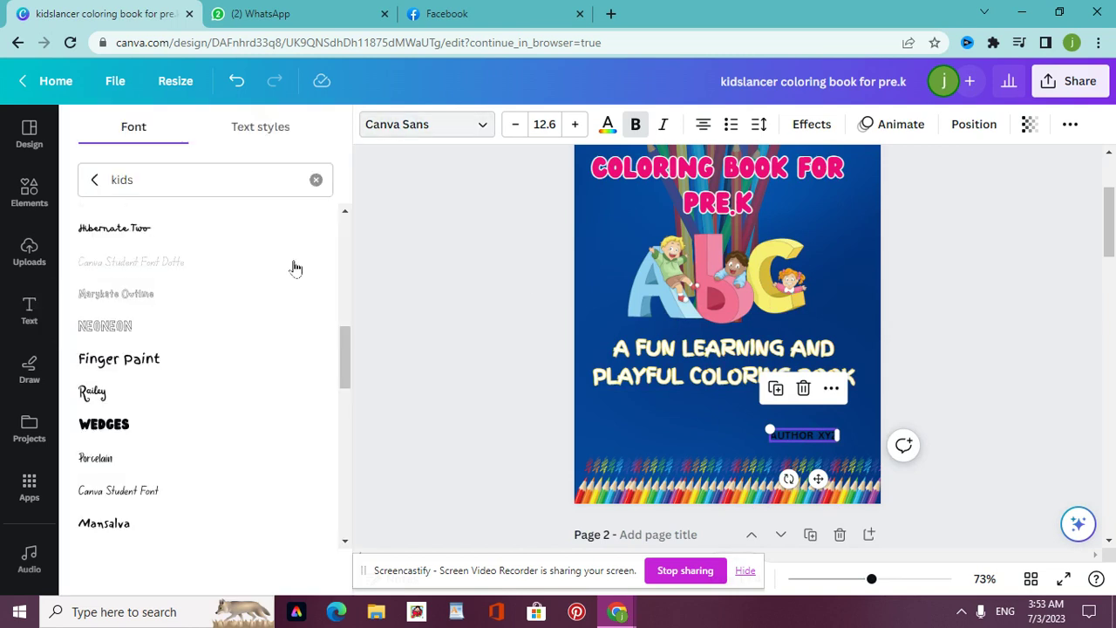
pyautogui.click(159, 371)
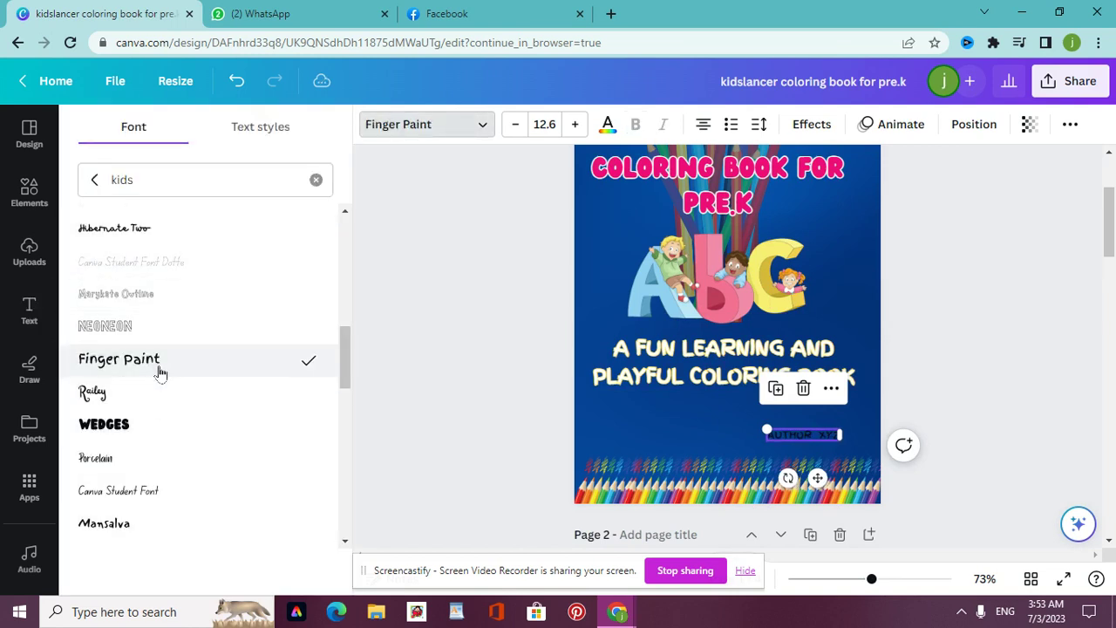
pyautogui.click(610, 126)
pyautogui.click(270, 223)
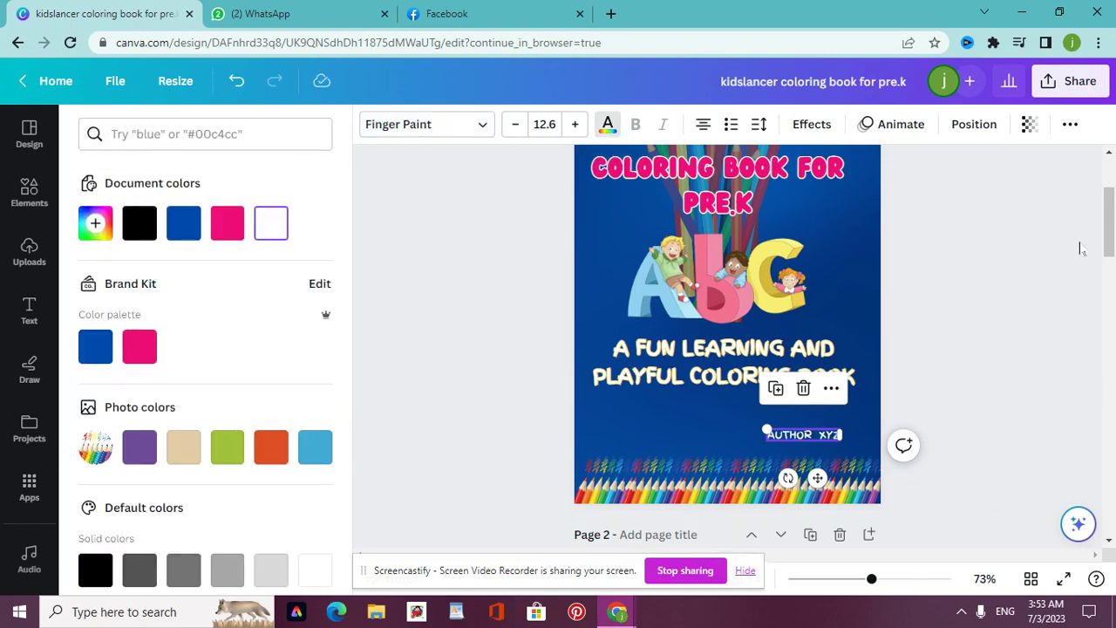
# Add the vertical stack of colored pencils graphic to page 2 and align it with the page's top-left corner
pyautogui.moveTo(1113, 231); pyautogui.dragTo(1111, 202)
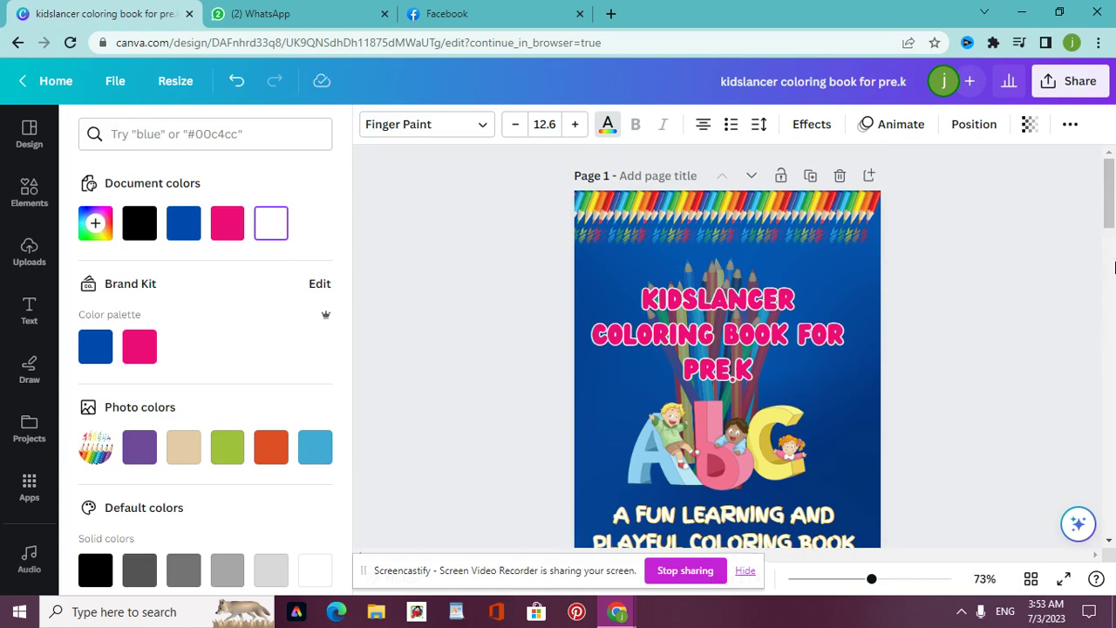
pyautogui.scroll(-5, 1110, 218)
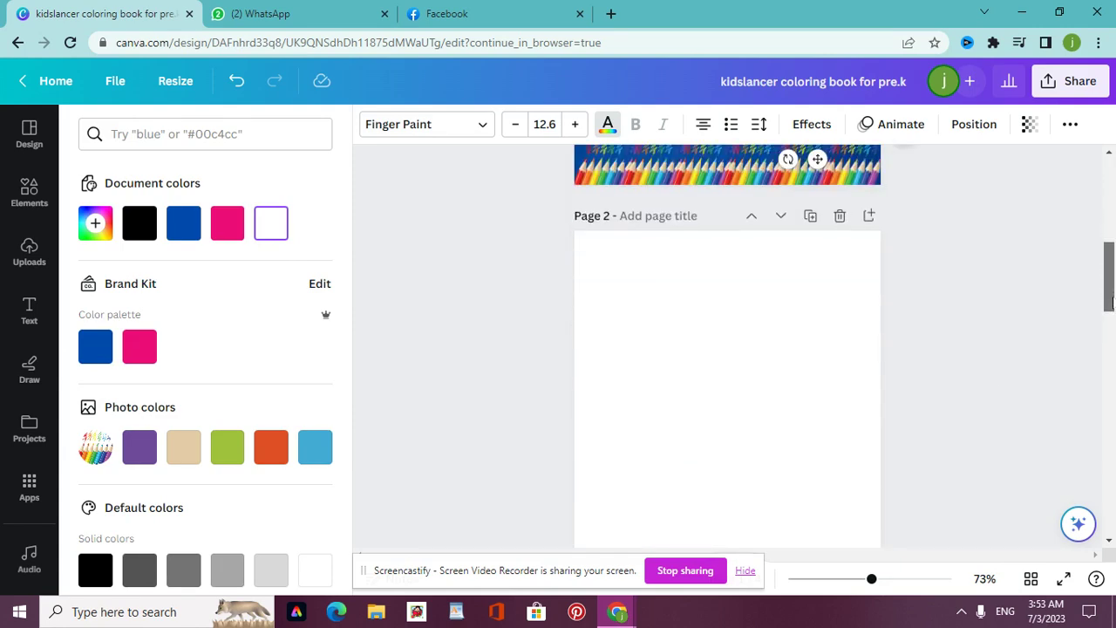
pyautogui.click(744, 430)
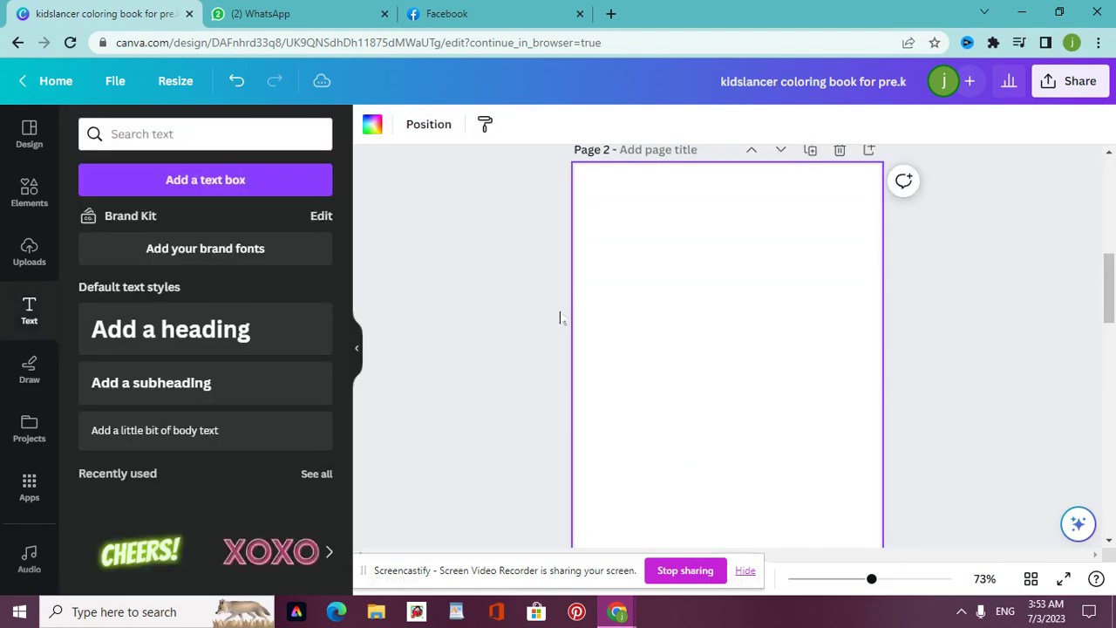
pyautogui.click(29, 191)
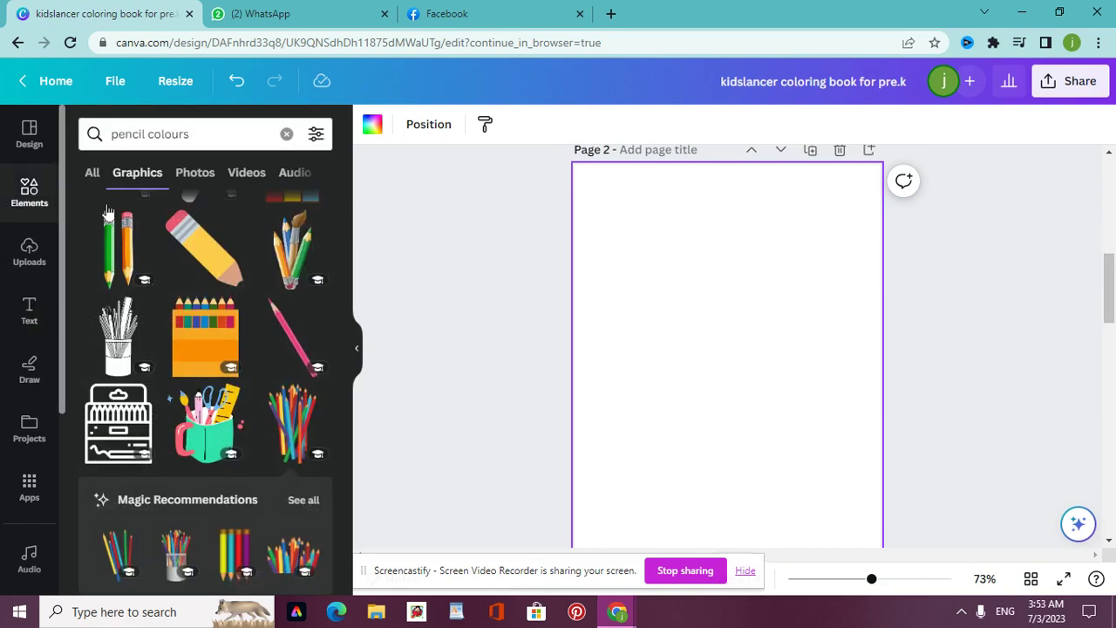
pyautogui.moveTo(347, 366); pyautogui.dragTo(345, 218)
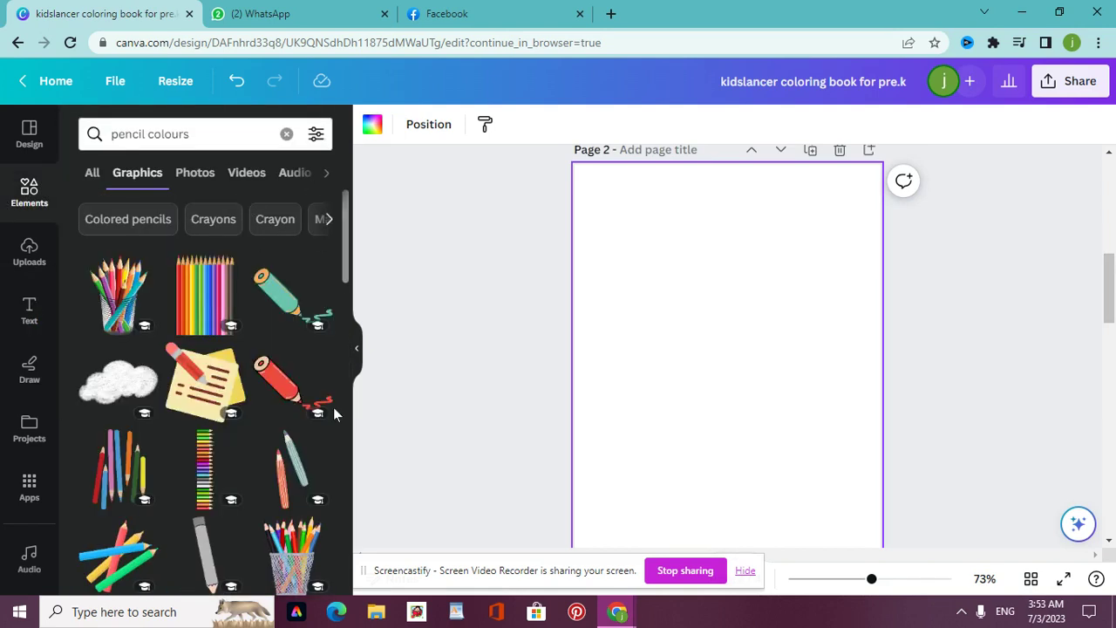
pyautogui.click(204, 485)
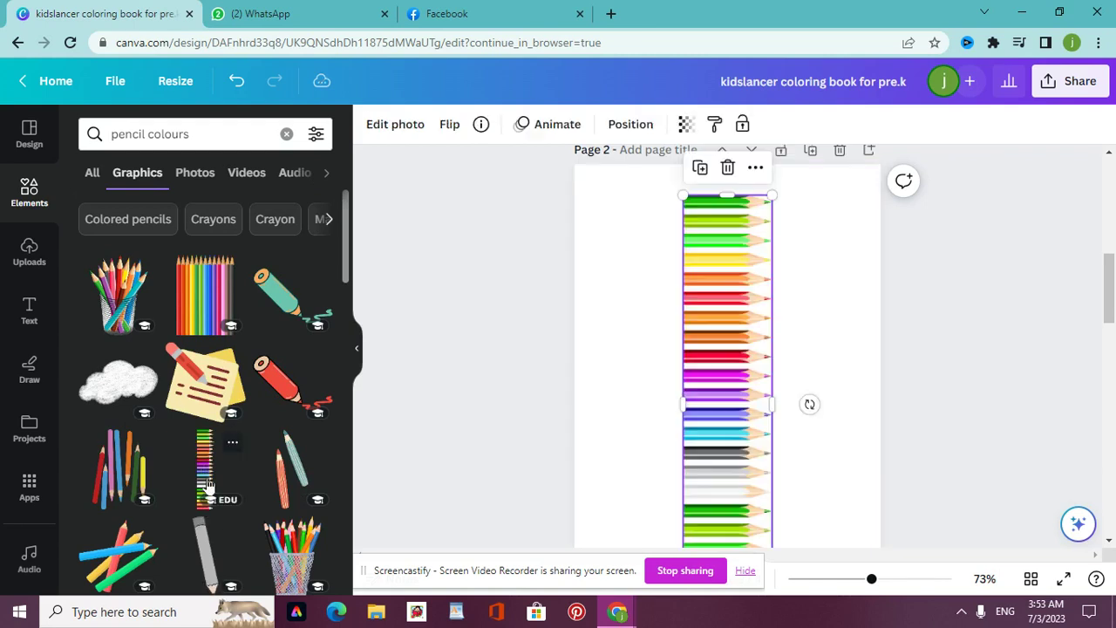
pyautogui.moveTo(695, 376)
pyautogui.mouseDown()
pyautogui.moveTo(645, 368)
pyautogui.moveTo(597, 315)
pyautogui.moveTo(584, 351)
pyautogui.mouseUp()
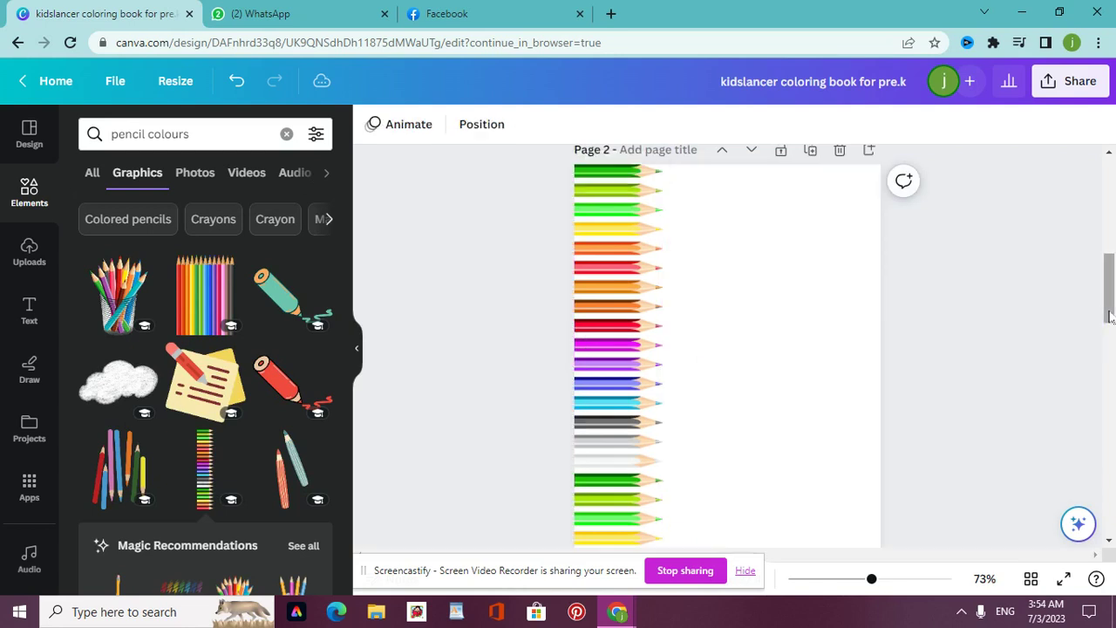
# Scale down the pencil strip on page 2 to make a narrower border along the left edge
pyautogui.scroll(-3, 1106, 342)
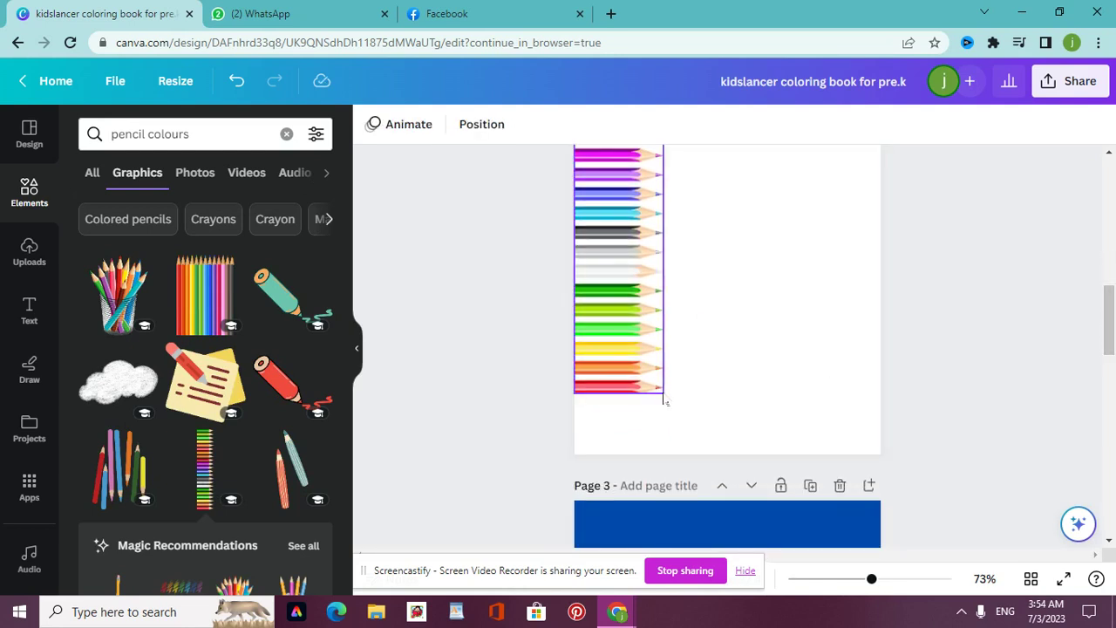
pyautogui.click(658, 381)
pyautogui.moveTo(662, 394); pyautogui.dragTo(637, 272)
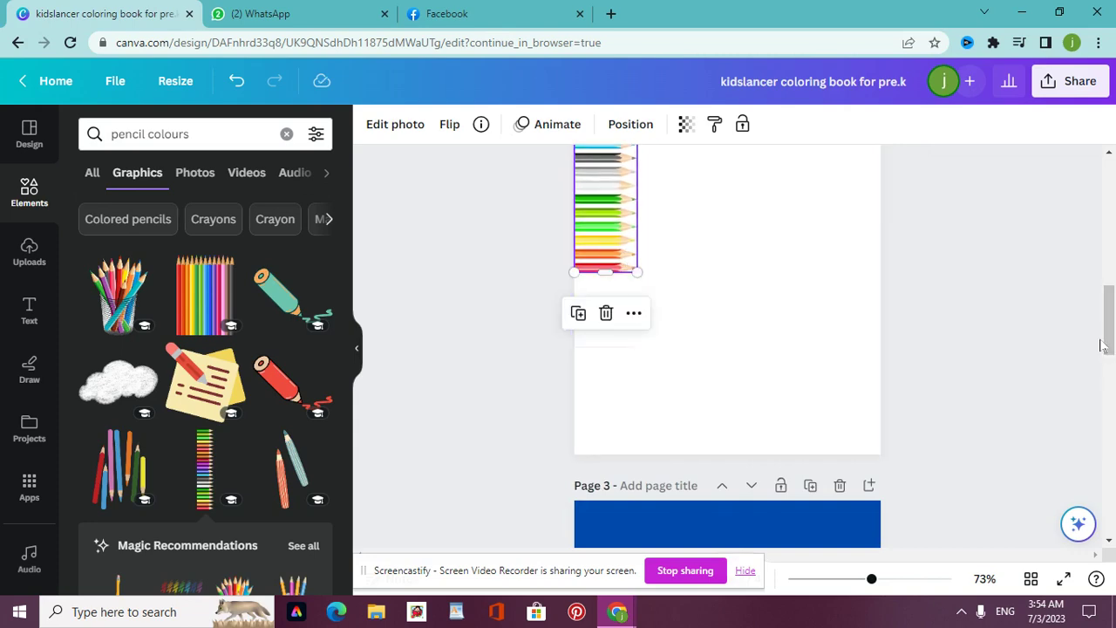
# Duplicate the pencil strip and place the copy directly beneath the original, extending the left border to page 2's bottom edge
pyautogui.moveTo(1109, 316)
pyautogui.mouseDown()
pyautogui.moveTo(1109, 256)
pyautogui.moveTo(1110, 321)
pyautogui.mouseUp()
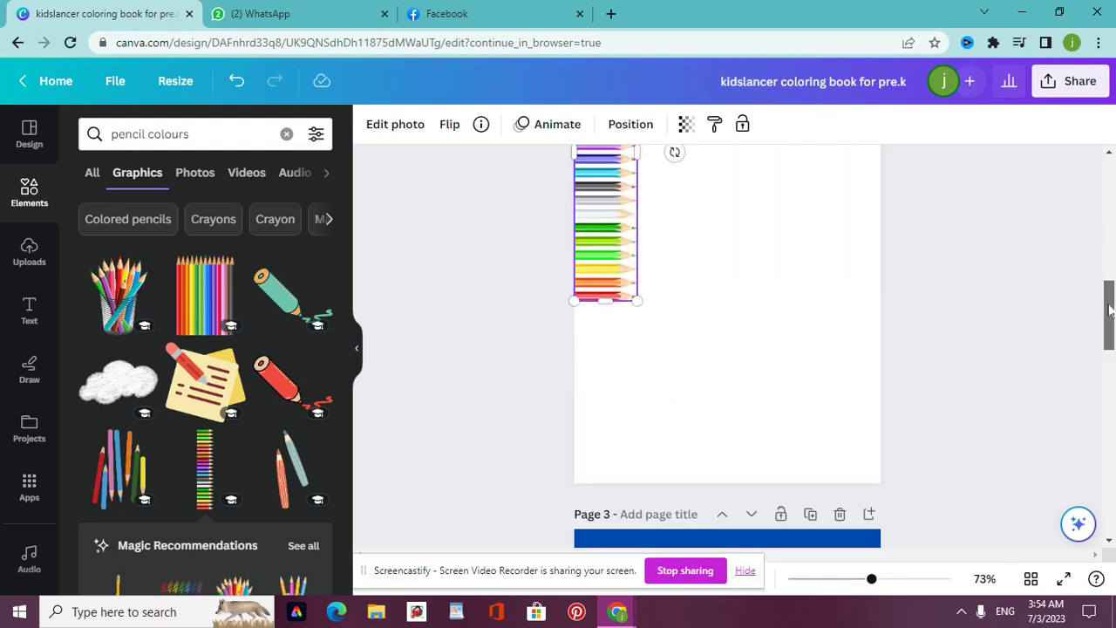
pyautogui.click(579, 308)
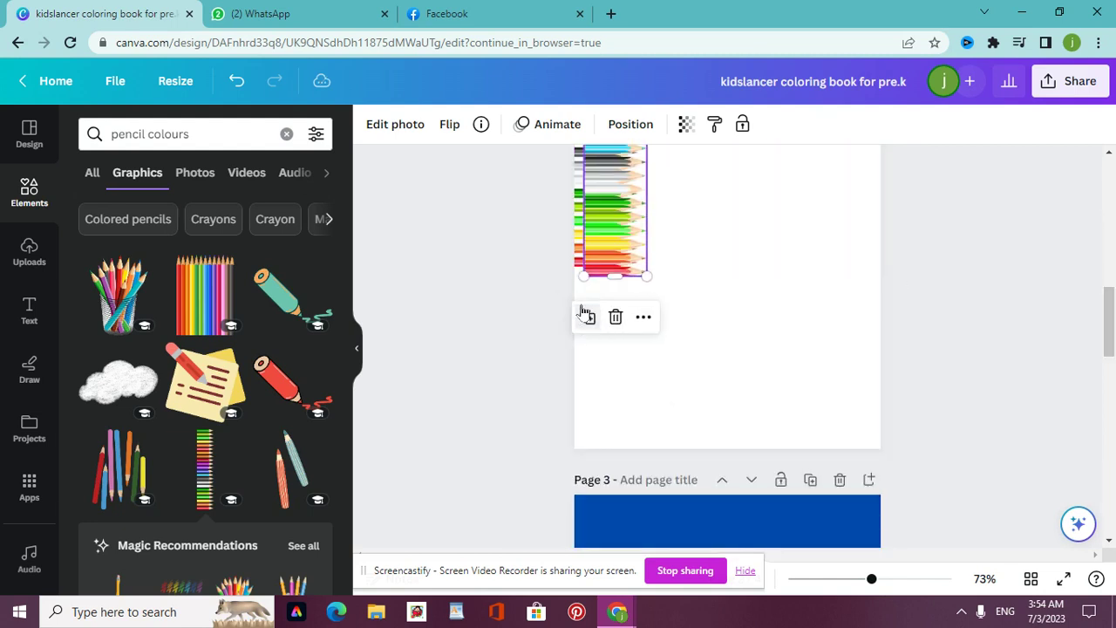
pyautogui.moveTo(600, 241)
pyautogui.mouseDown()
pyautogui.moveTo(593, 538)
pyautogui.moveTo(591, 523)
pyautogui.mouseUp()
pyautogui.click(963, 433)
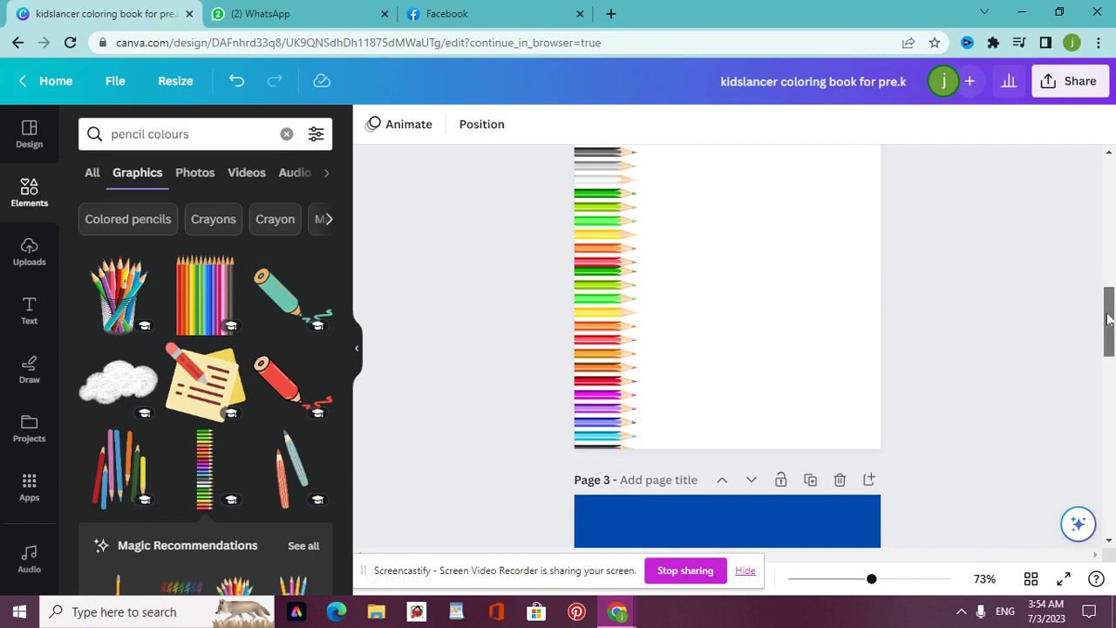
pyautogui.moveTo(1109, 319); pyautogui.dragTo(1103, 282)
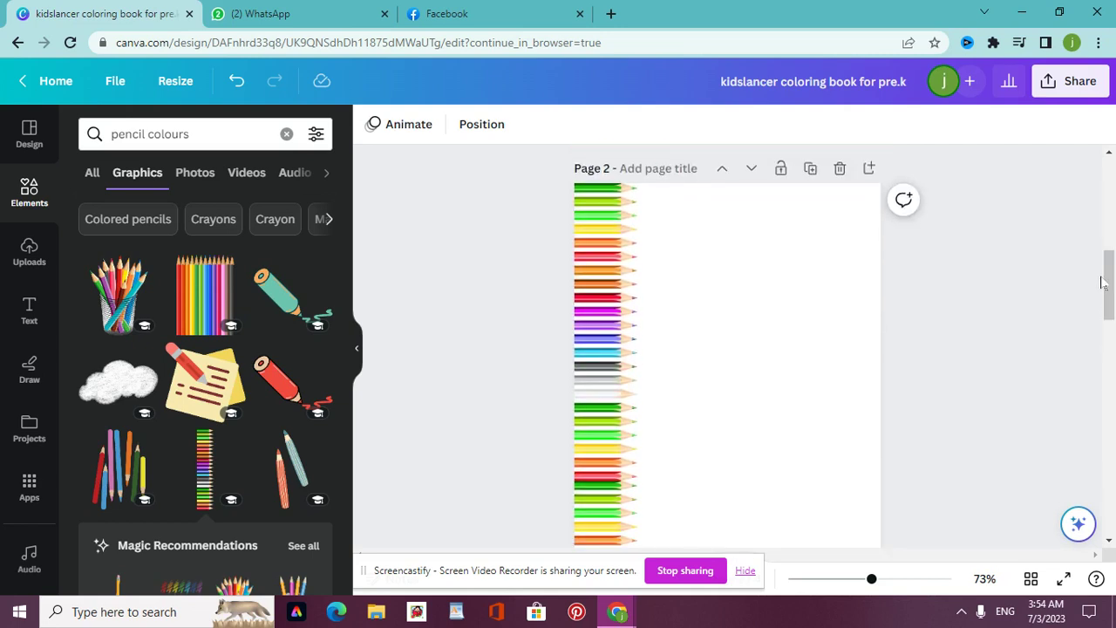
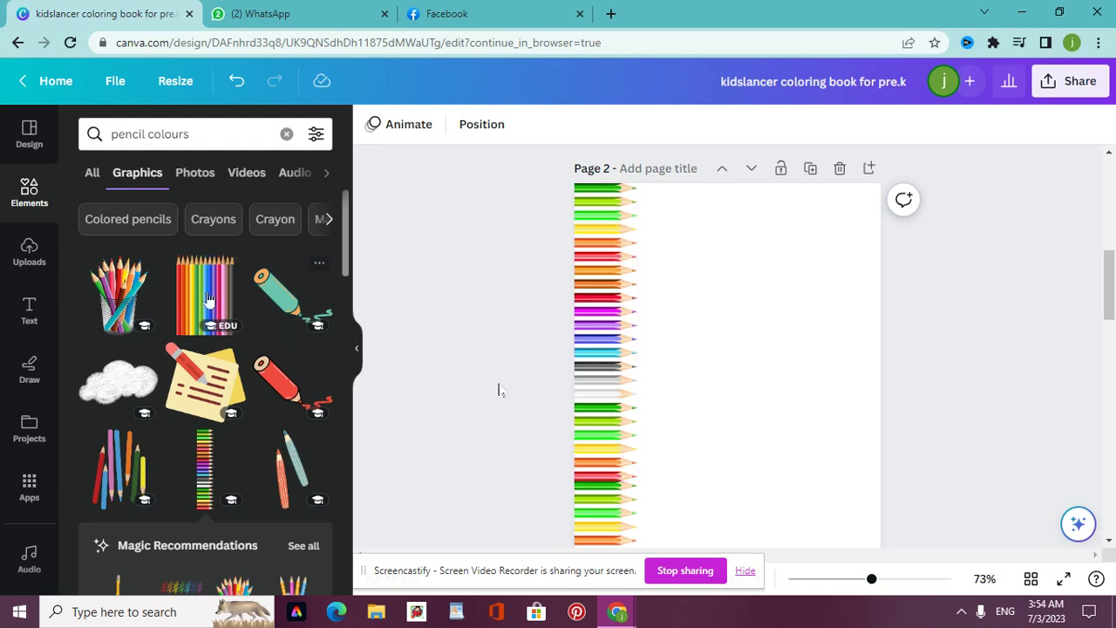
# Replace the graphics search term with "TRACING a" and run the search
pyautogui.click(202, 133)
pyautogui.press('BackSpace')
pyautogui.press('BackSpace')
pyautogui.press('BackSpace')
pyautogui.press('BackSpace')
pyautogui.press('BackSpace')
pyautogui.press('BackSpace')
pyautogui.press('BackSpace')
pyautogui.press('BackSpace')
pyautogui.press('BackSpace')
pyautogui.press('BackSpace')
pyautogui.press('BackSpace')
pyautogui.press('BackSpace')
pyautogui.press('BackSpace')
pyautogui.press('BackSpace')
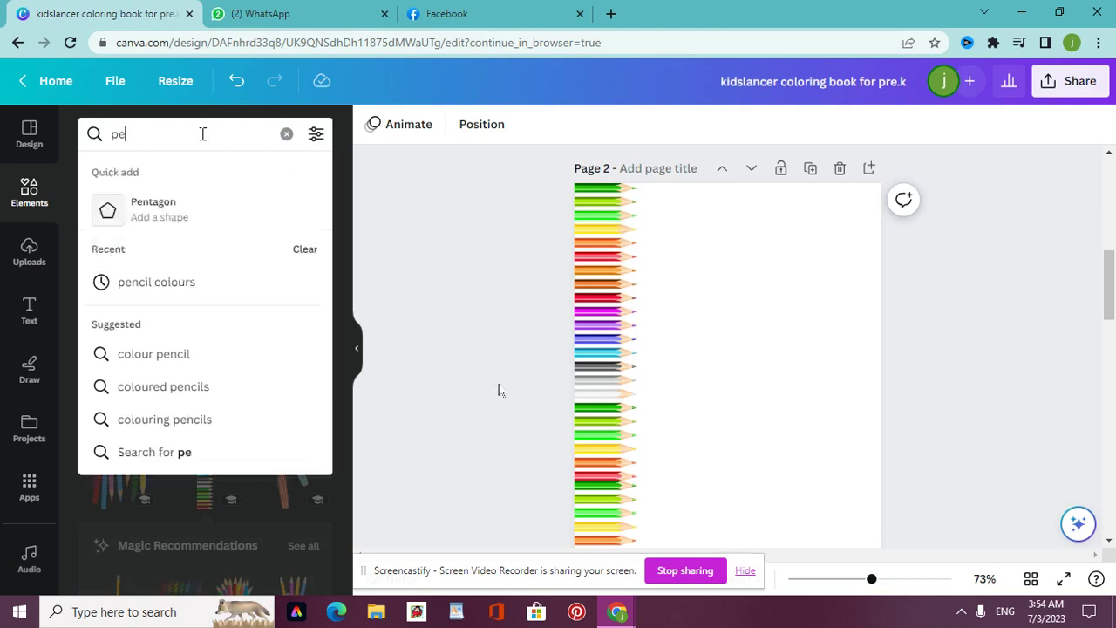
pyautogui.write('TRACING ')
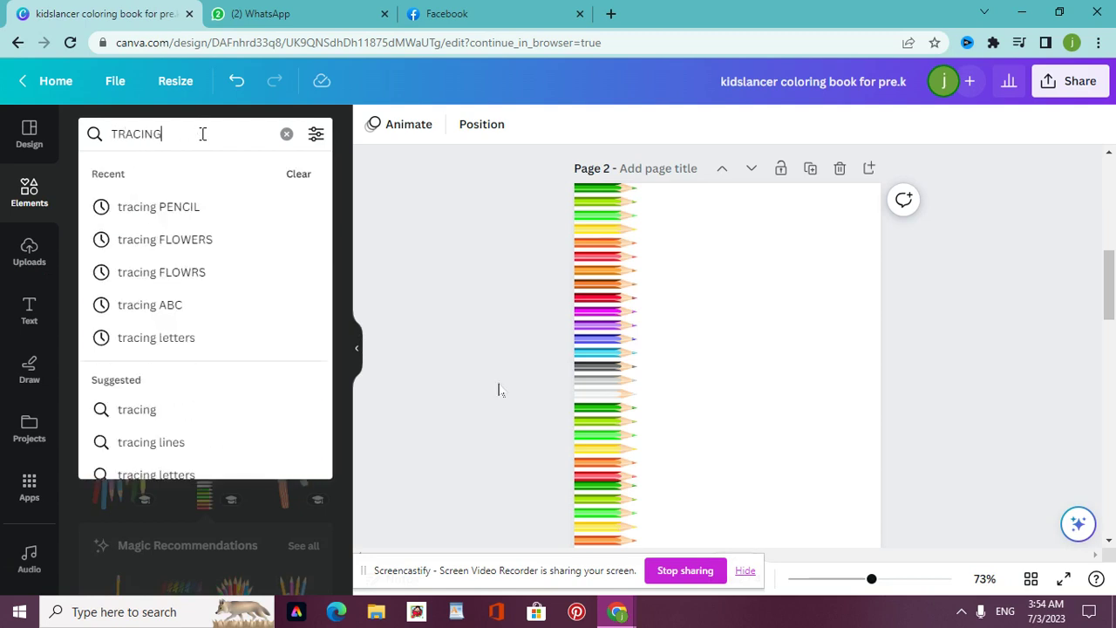
pyautogui.write('a')
pyautogui.press('Return')
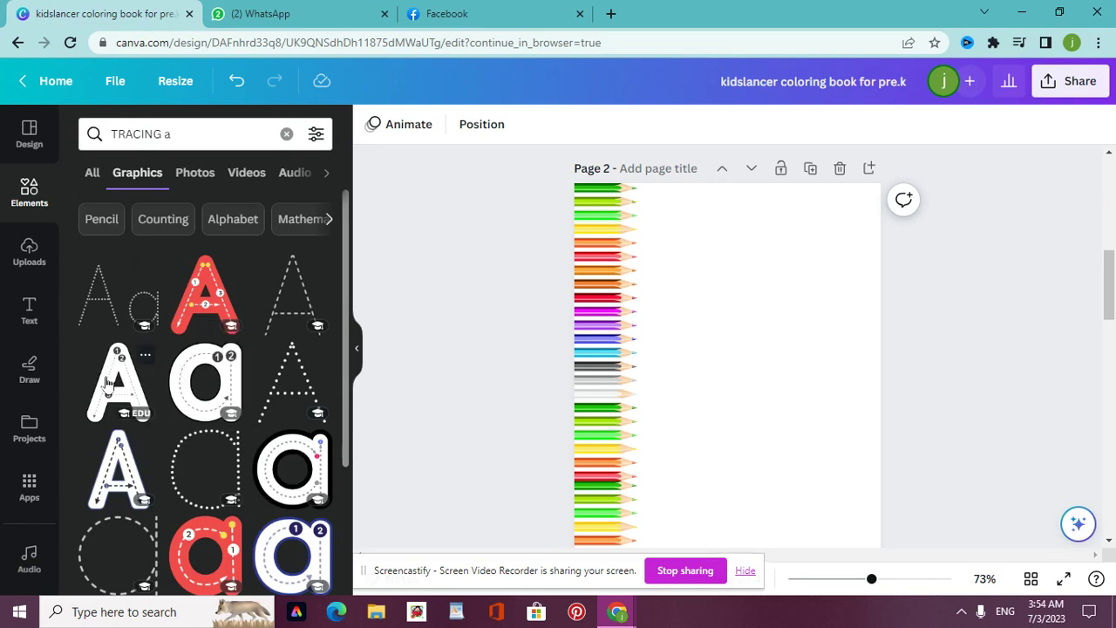
# Add the outlined, numbered capital A tracing graphic to page 2, scale it down and place it near the page's top beside the pencil border
pyautogui.click(106, 375)
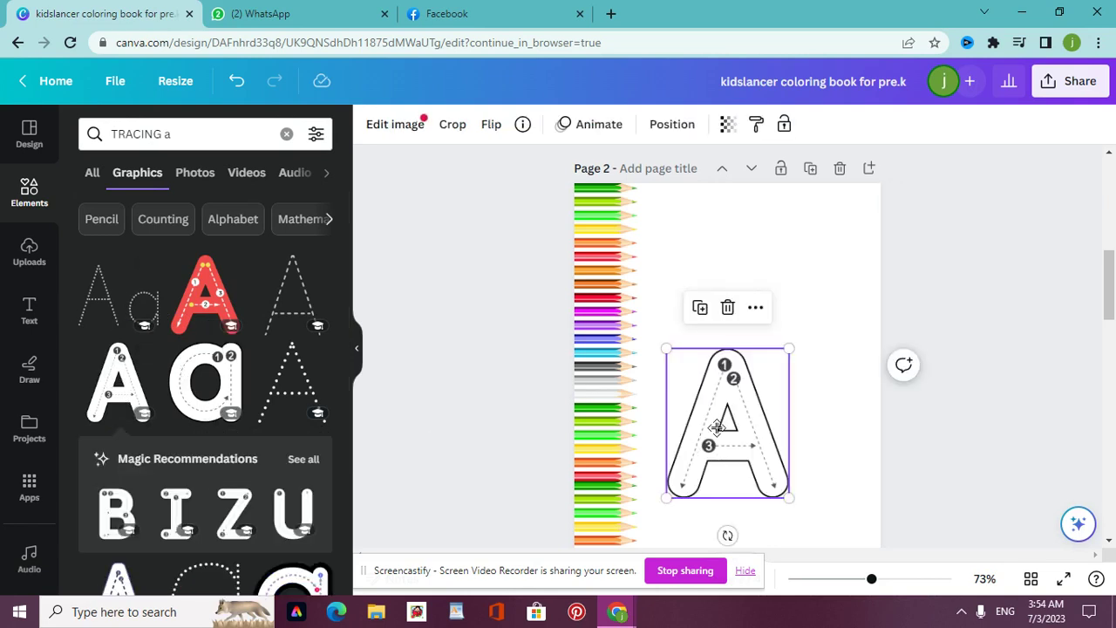
pyautogui.moveTo(717, 426); pyautogui.dragTo(708, 233)
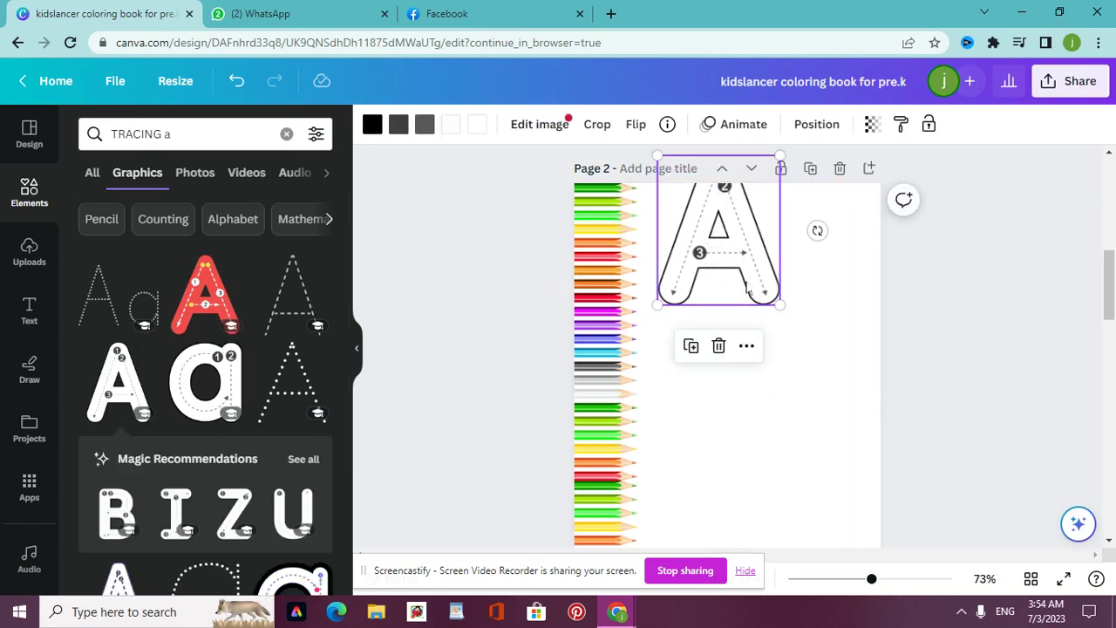
pyautogui.moveTo(746, 291)
pyautogui.mouseDown()
pyautogui.moveTo(747, 329)
pyautogui.moveTo(745, 303)
pyautogui.mouseUp()
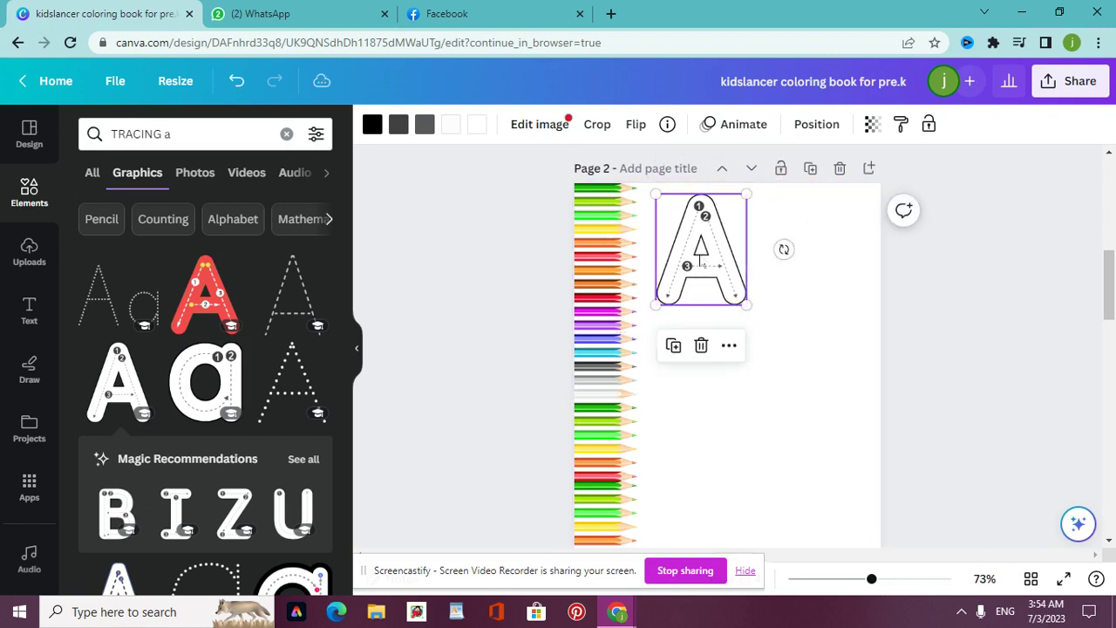
pyautogui.moveTo(702, 262); pyautogui.dragTo(698, 302)
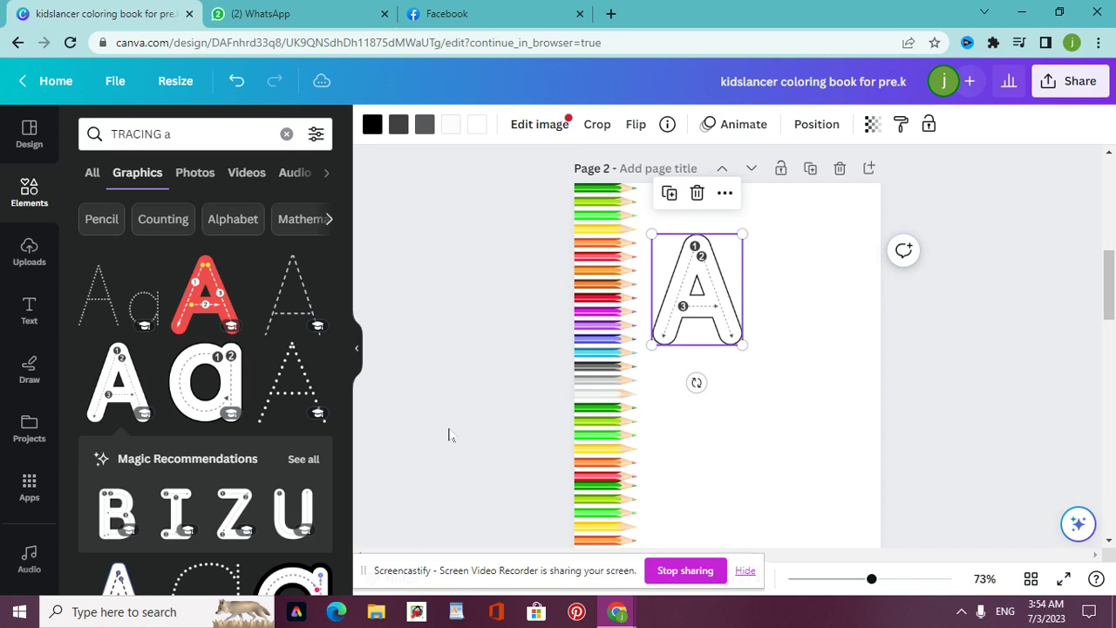
# Add the matching outlined lowercase a tracing graphic to page 2, scale it down and place it in the page's lower-right area
pyautogui.click(215, 390)
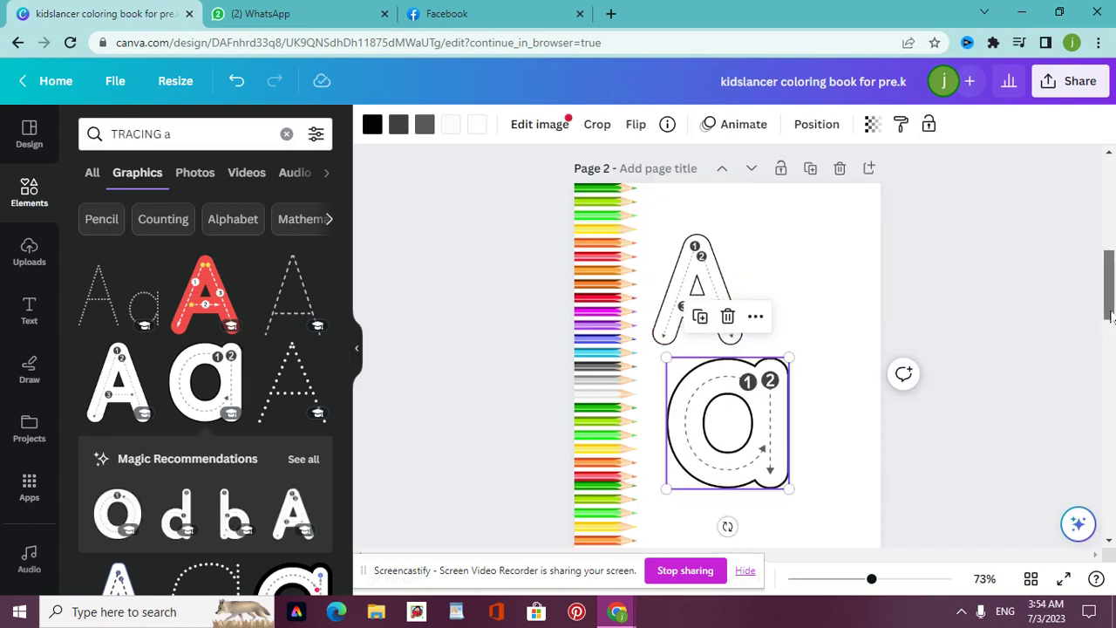
pyautogui.scroll(-3, 1110, 318)
pyautogui.moveTo(768, 297)
pyautogui.mouseDown()
pyautogui.moveTo(753, 434)
pyautogui.moveTo(765, 481)
pyautogui.mouseUp()
pyautogui.moveTo(748, 434); pyautogui.dragTo(740, 380)
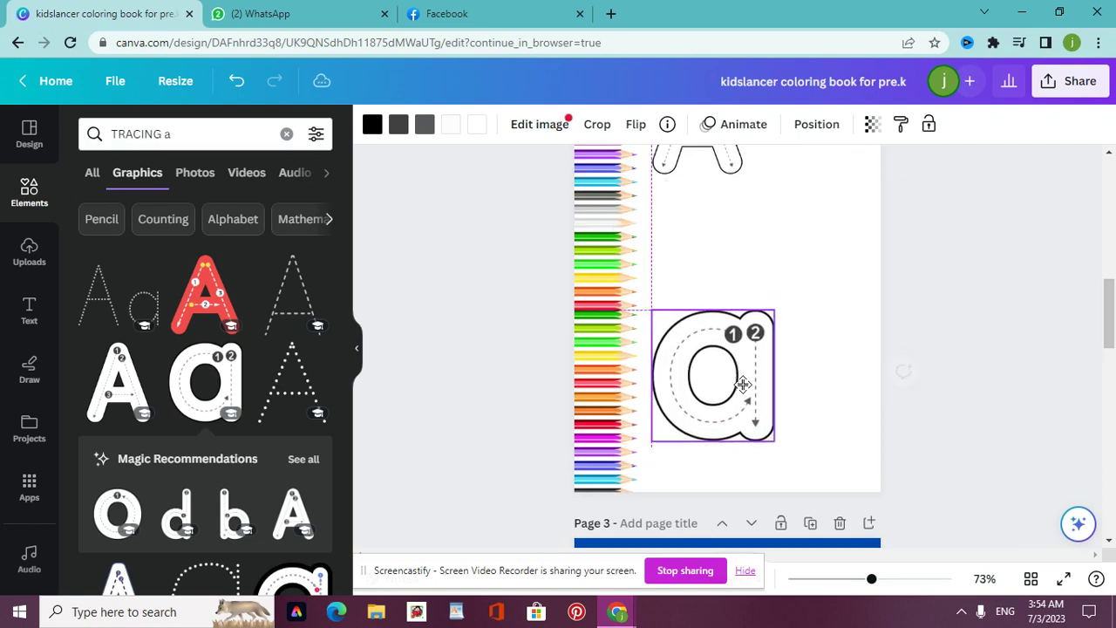
pyautogui.moveTo(774, 445); pyautogui.dragTo(735, 404)
pyautogui.moveTo(690, 373)
pyautogui.mouseDown()
pyautogui.moveTo(821, 404)
pyautogui.moveTo(797, 404)
pyautogui.mouseUp()
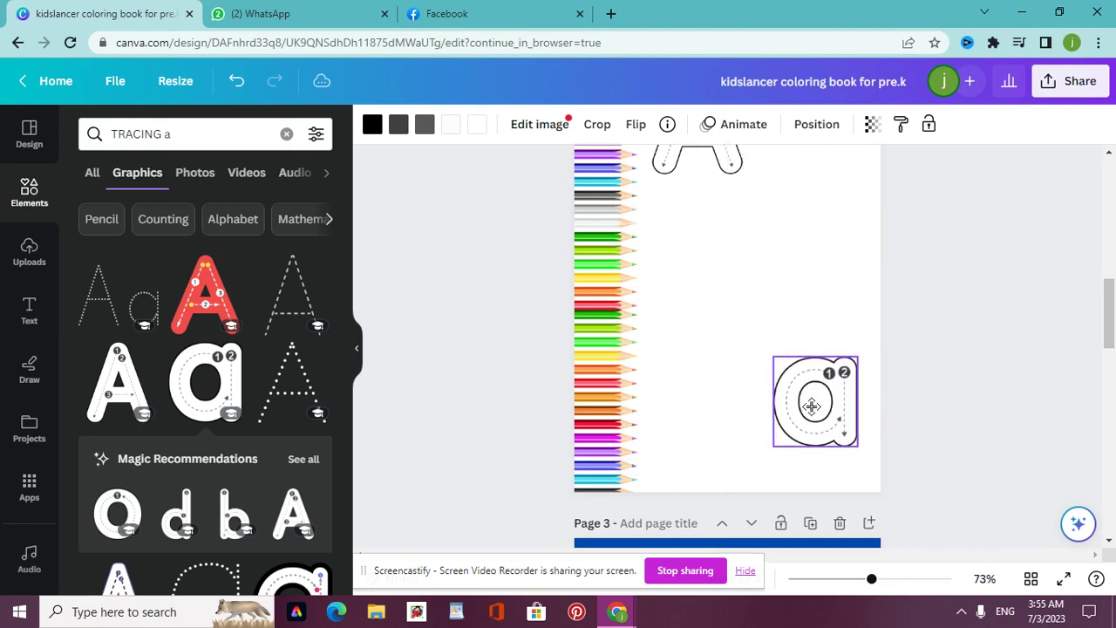
# Search the graphics for "TRACING apple" and browse the results for an apple outline
pyautogui.click(243, 136)
pyautogui.write('pple')
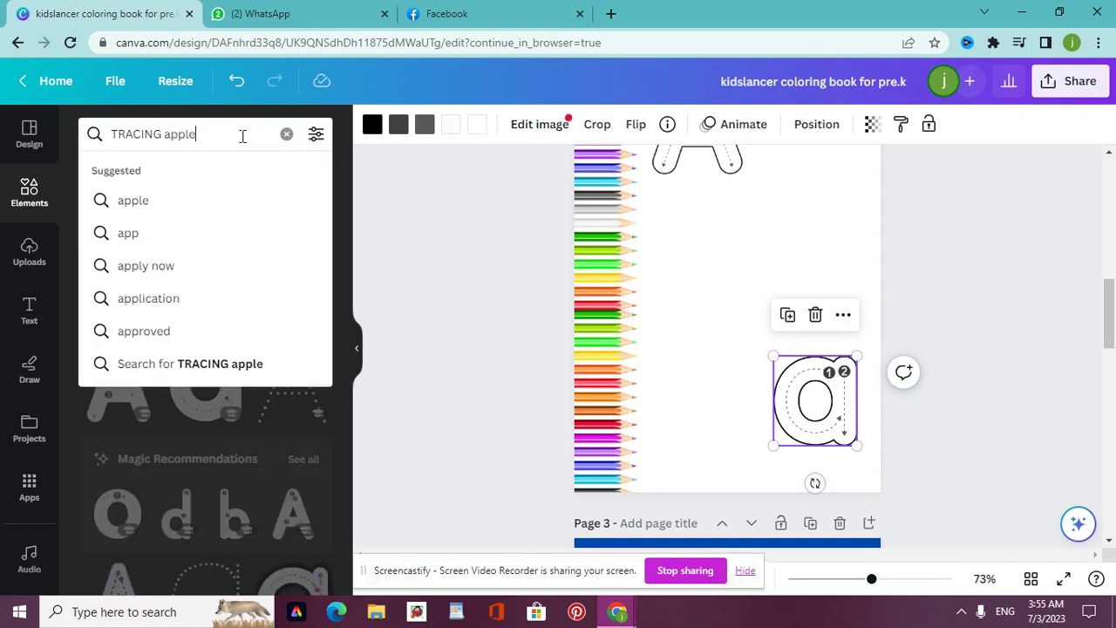
pyautogui.press('Return')
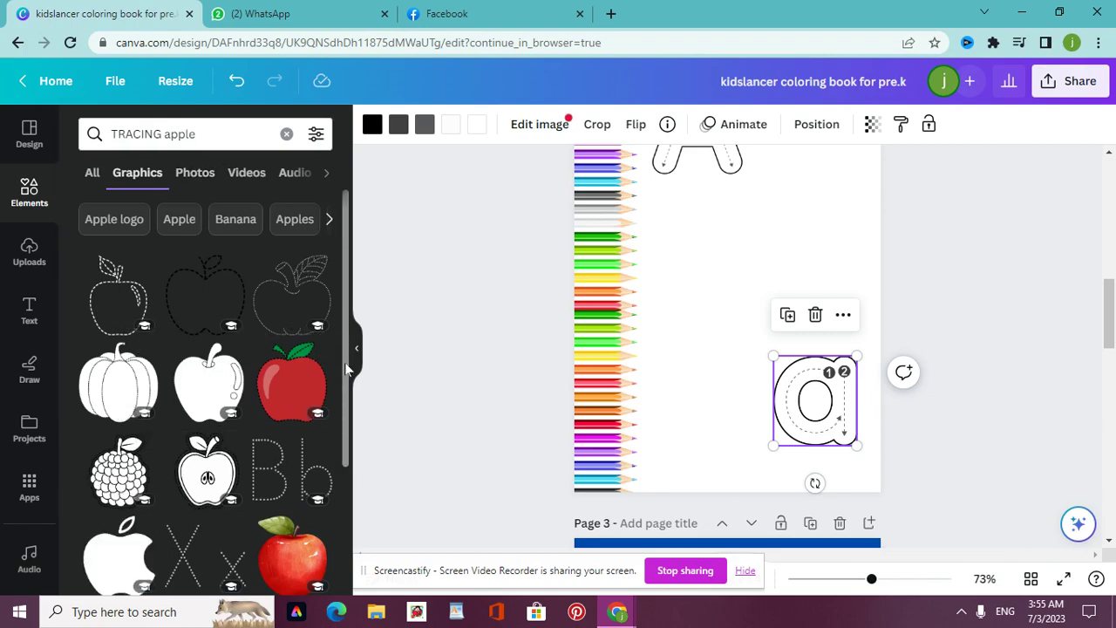
pyautogui.moveTo(346, 368); pyautogui.dragTo(340, 447)
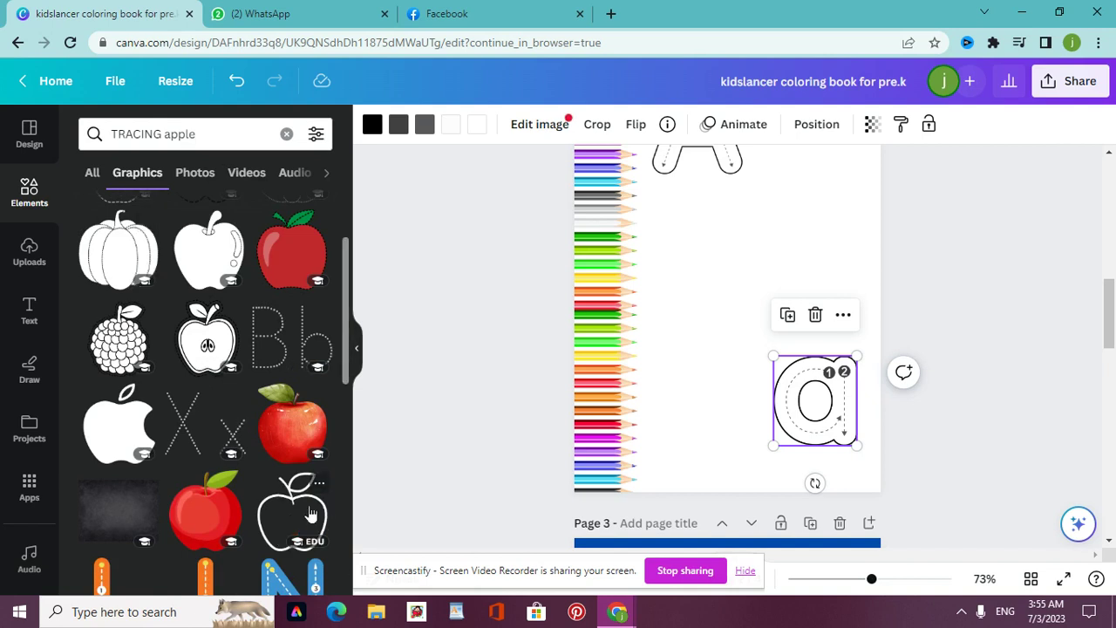
pyautogui.moveTo(347, 362); pyautogui.dragTo(346, 337)
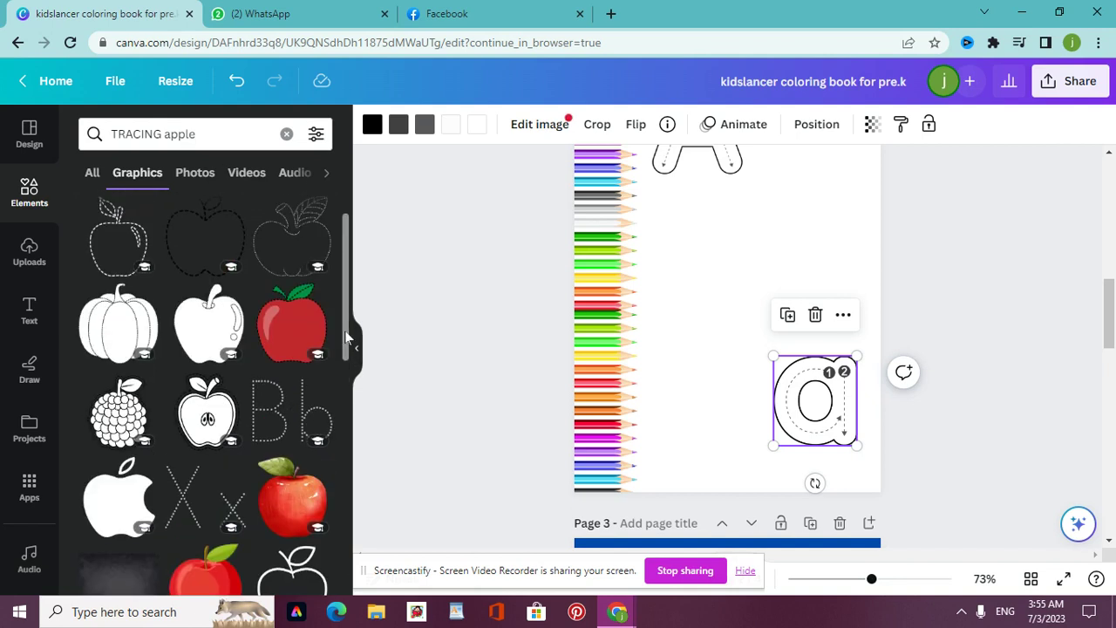
# Add the dashed apple outline with a leaf to page 2, scale it down between the two letters, and shift the lowercase a slightly outward
pyautogui.click(113, 251)
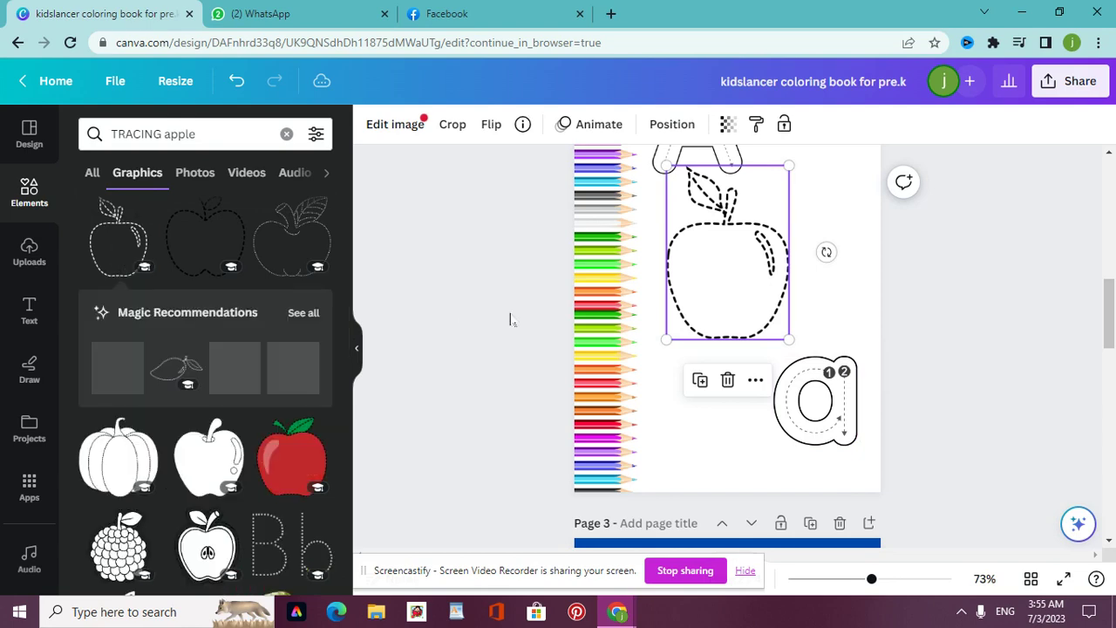
pyautogui.doubleClick(742, 310)
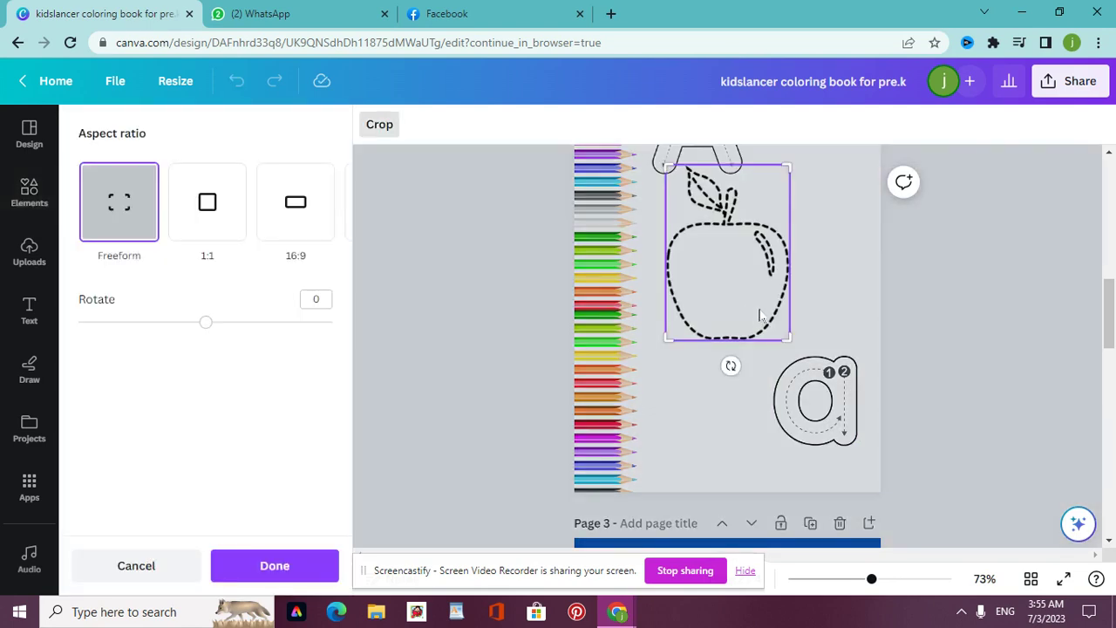
pyautogui.click(827, 348)
pyautogui.moveTo(748, 309); pyautogui.dragTo(772, 320)
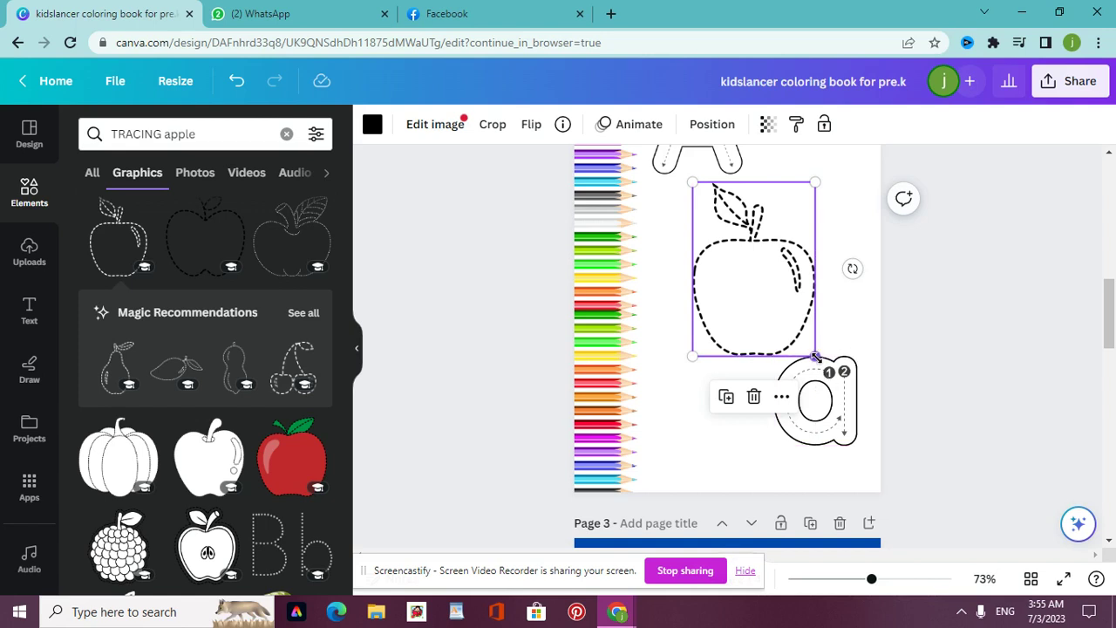
pyautogui.moveTo(815, 356); pyautogui.dragTo(800, 335)
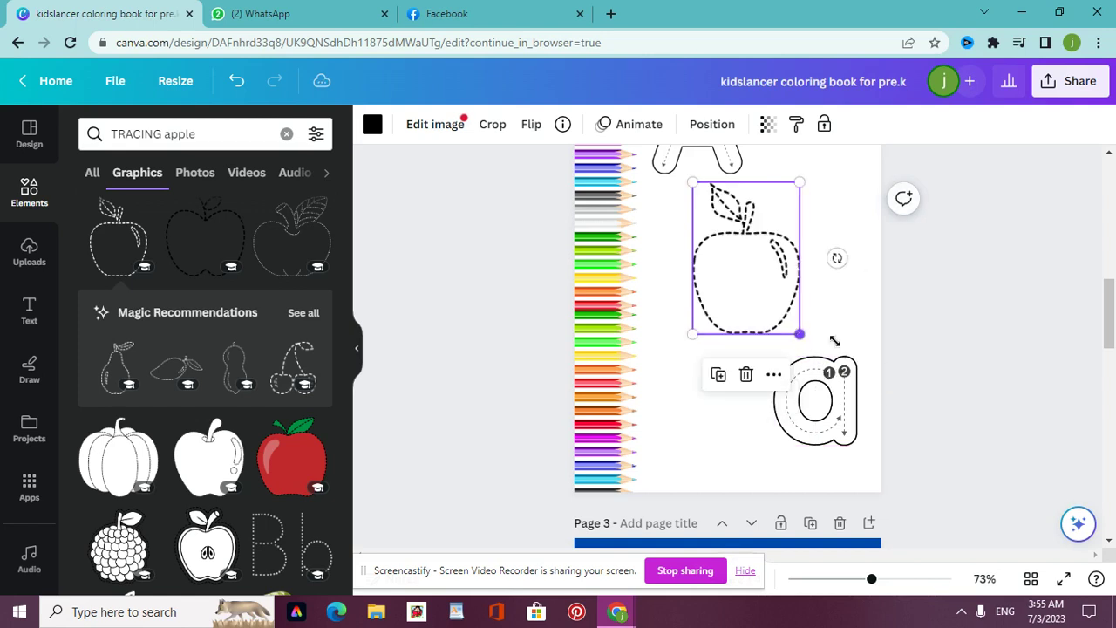
pyautogui.hotkey('ctrl', 'z')
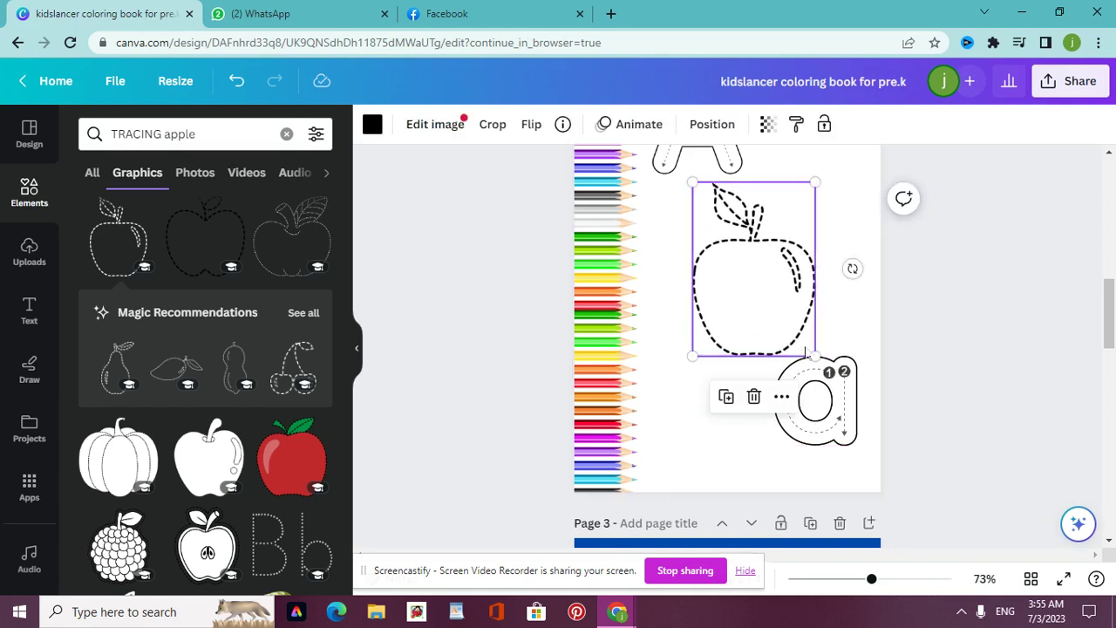
pyautogui.moveTo(816, 357); pyautogui.dragTo(797, 333)
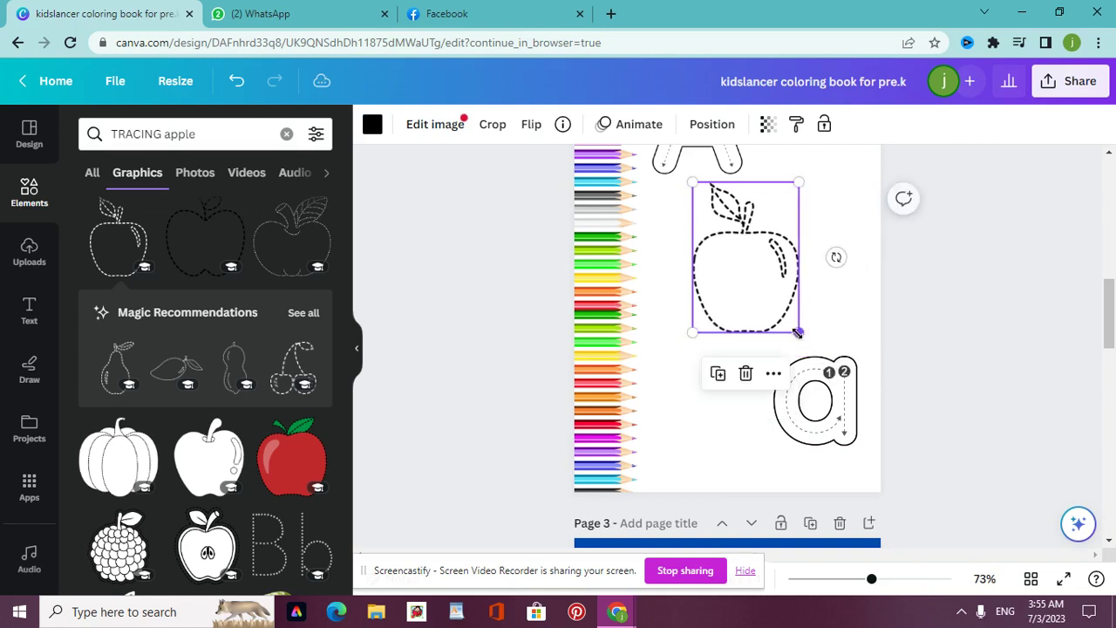
pyautogui.moveTo(748, 276); pyautogui.dragTo(764, 277)
pyautogui.moveTo(819, 393); pyautogui.dragTo(829, 396)
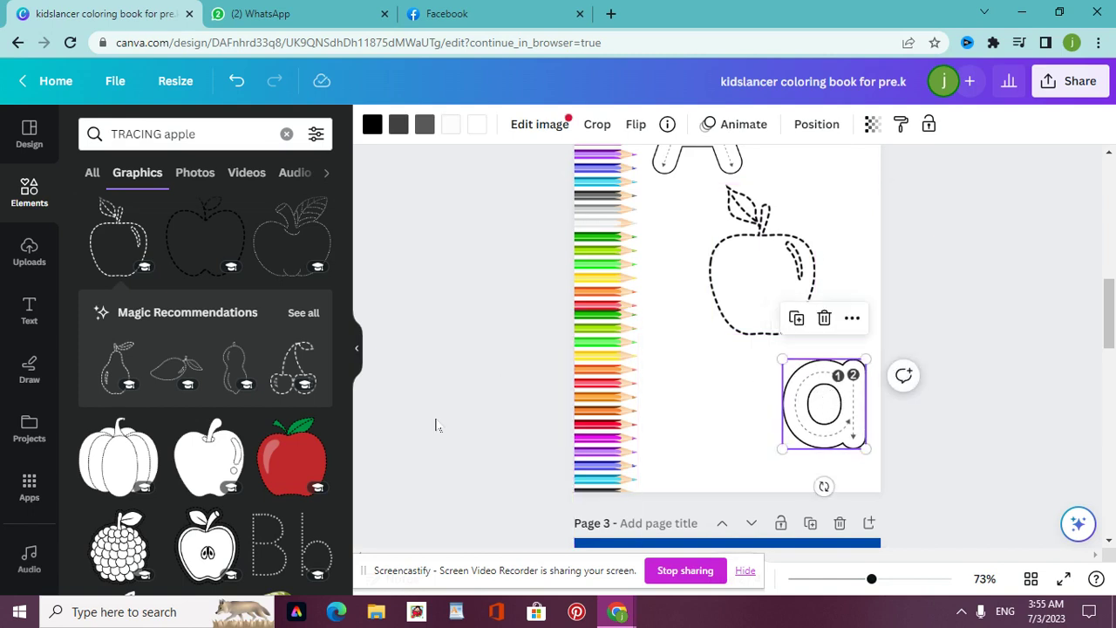
pyautogui.click(295, 453)
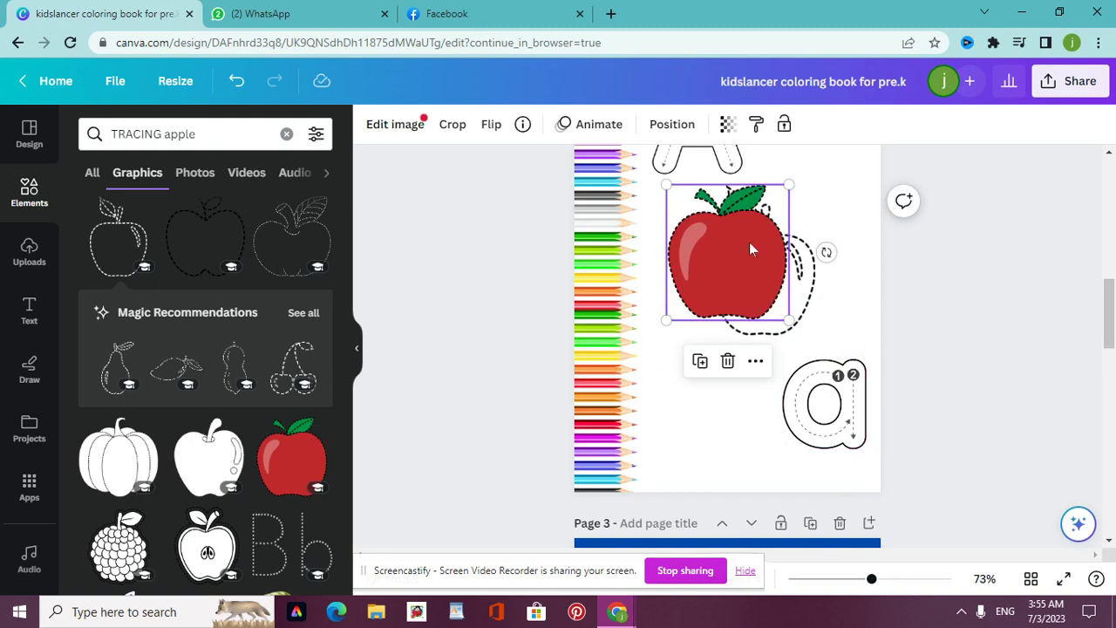
pyautogui.moveTo(750, 250); pyautogui.dragTo(724, 407)
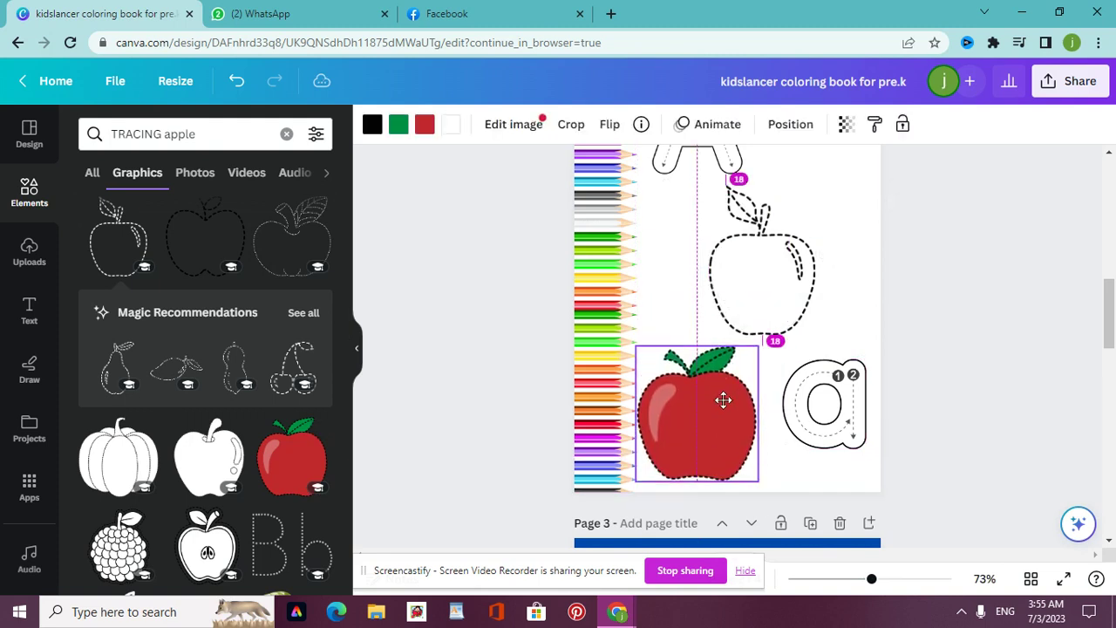
pyautogui.moveTo(758, 481)
pyautogui.mouseDown()
pyautogui.moveTo(697, 416)
pyautogui.moveTo(671, 447)
pyautogui.moveTo(681, 462)
pyautogui.mouseUp()
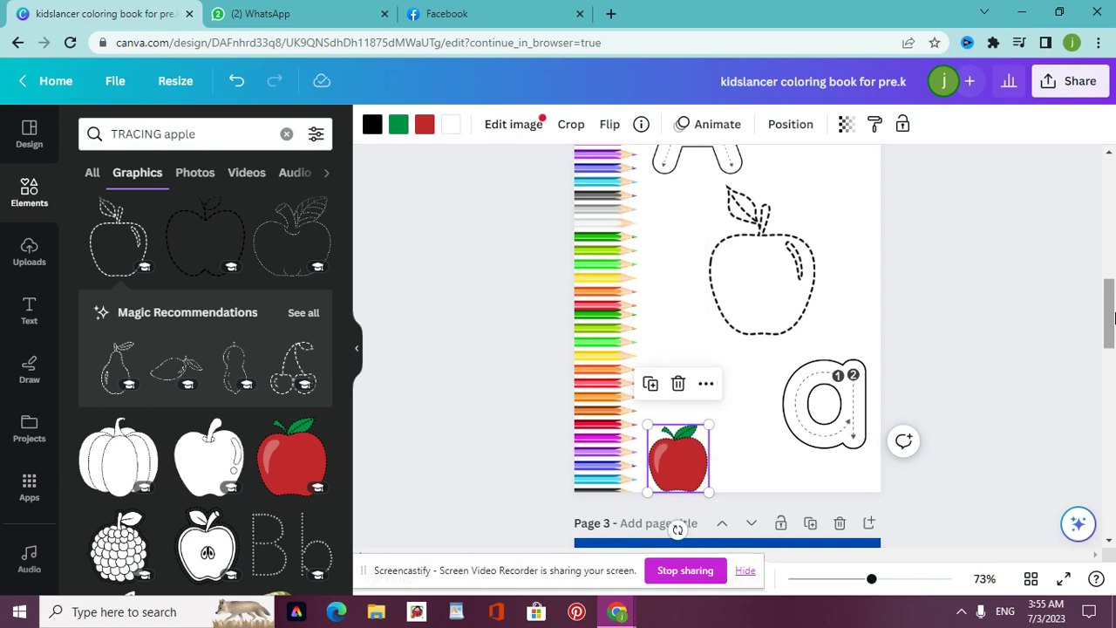
pyautogui.click(679, 383)
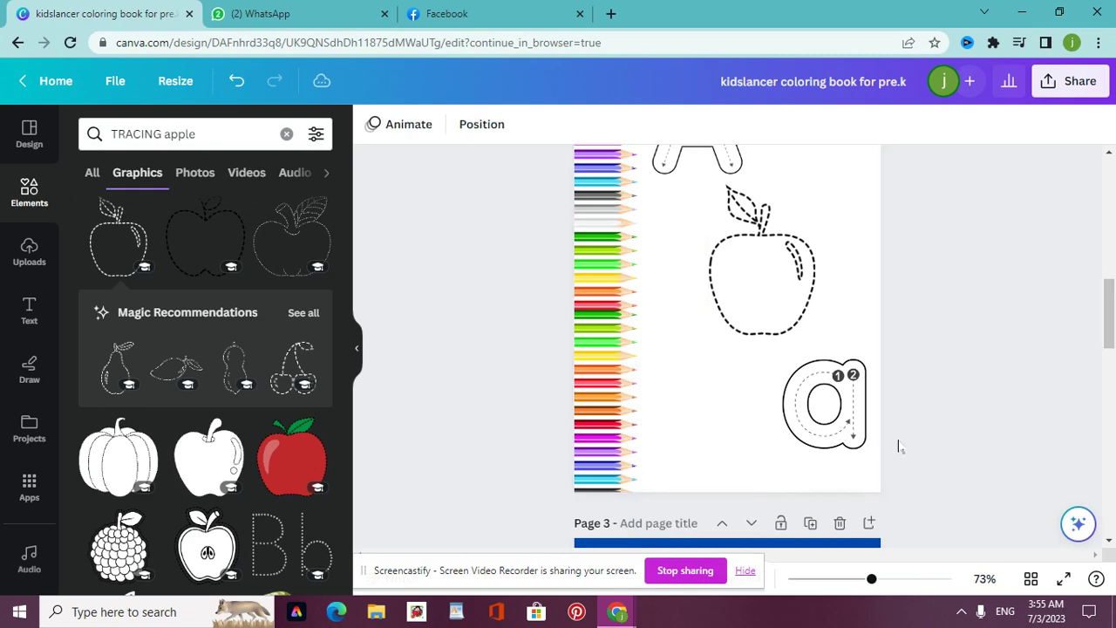
# Add the red apple graphic with the dashed outline to page 3 and place it in the page's upper-left area
pyautogui.moveTo(1106, 338); pyautogui.dragTo(1107, 379)
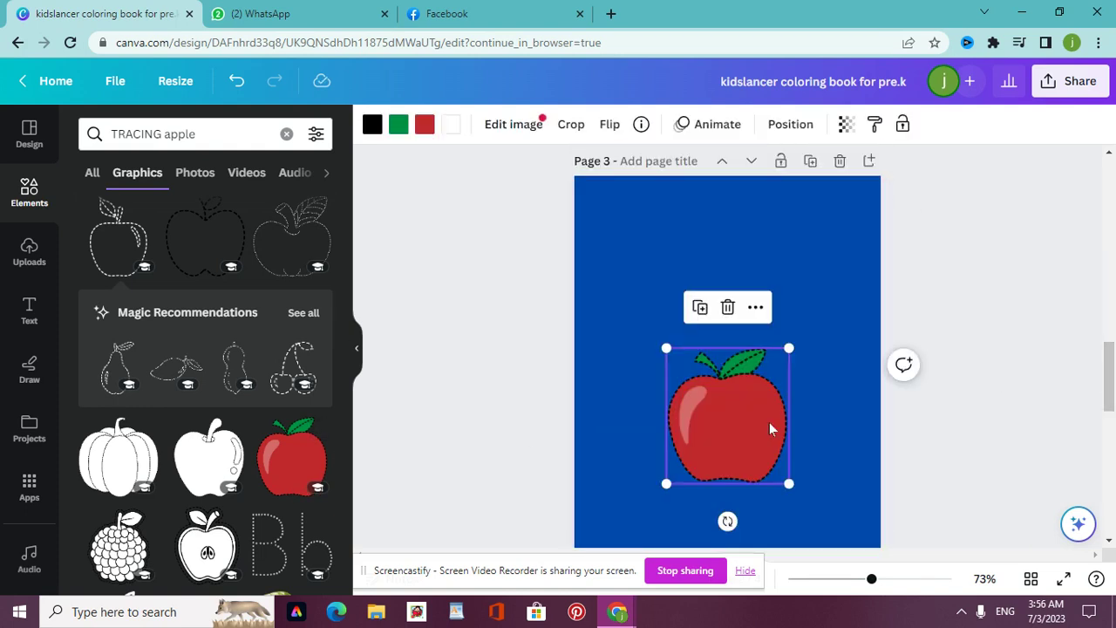
pyautogui.moveTo(763, 424); pyautogui.dragTo(688, 286)
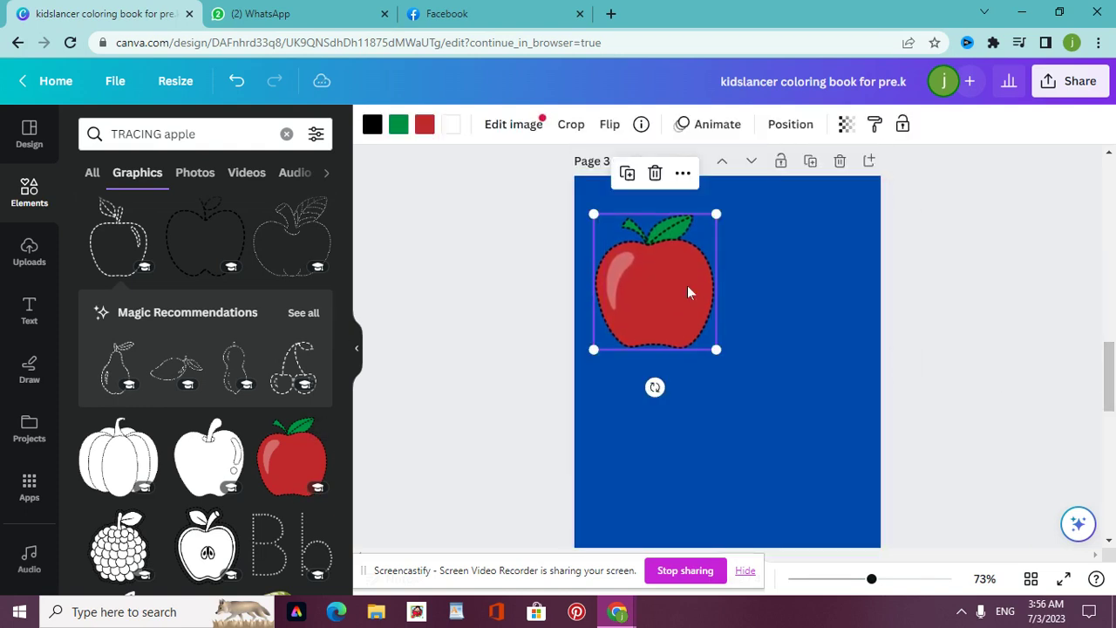
# Add a heading reading "AN APPLE IS RED" directly beneath the red apple on page 3
pyautogui.click(29, 325)
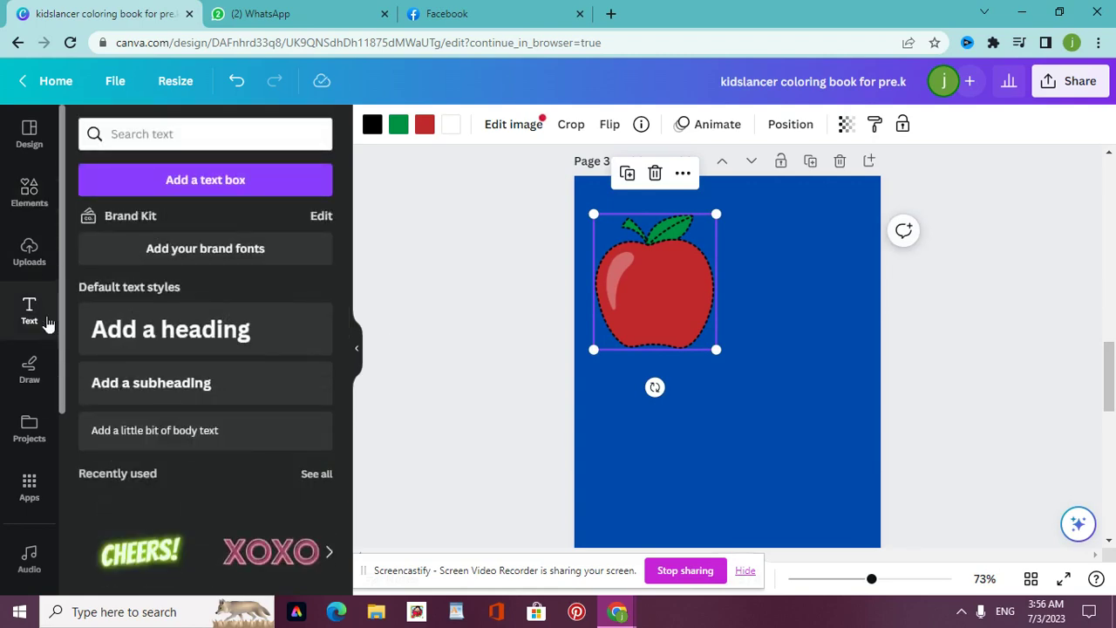
pyautogui.click(287, 324)
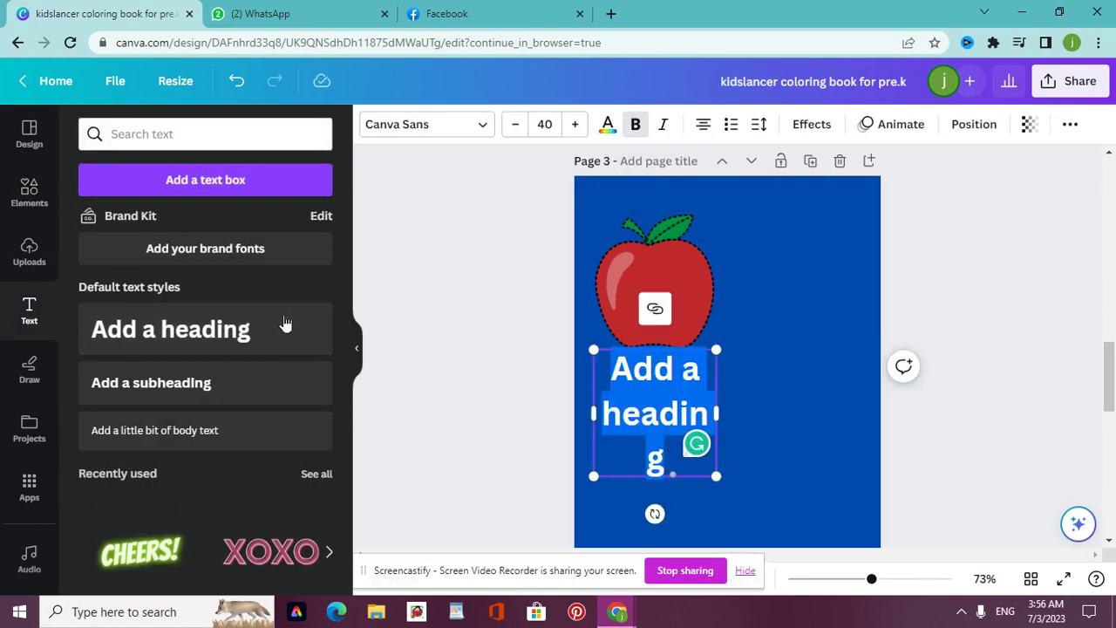
pyautogui.write('a')
pyautogui.press('BackSpace')
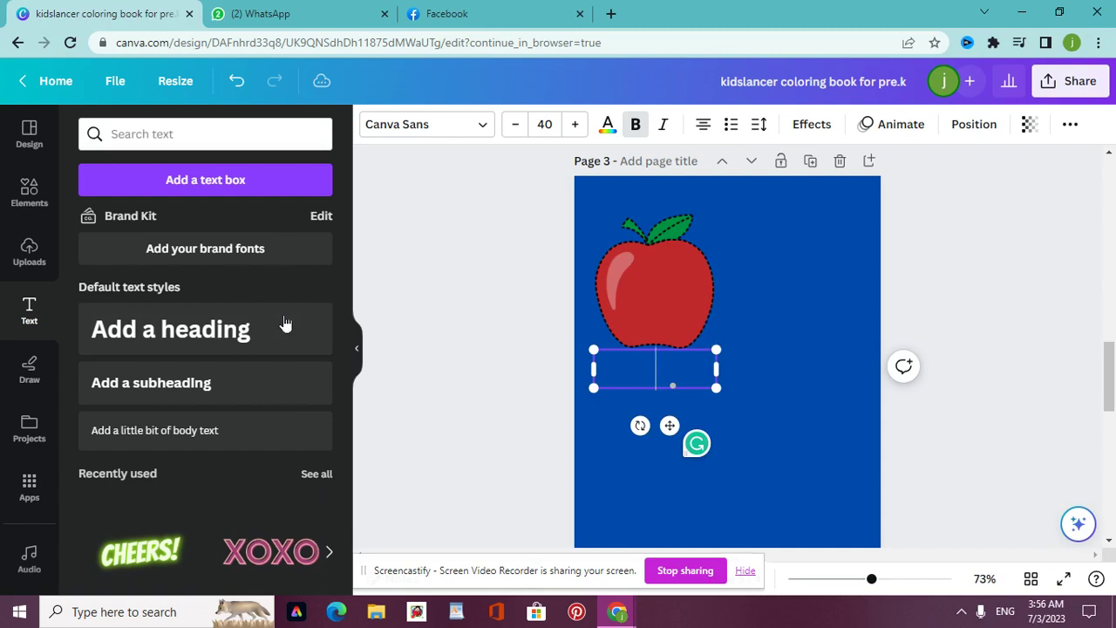
pyautogui.write('AN APPLE')
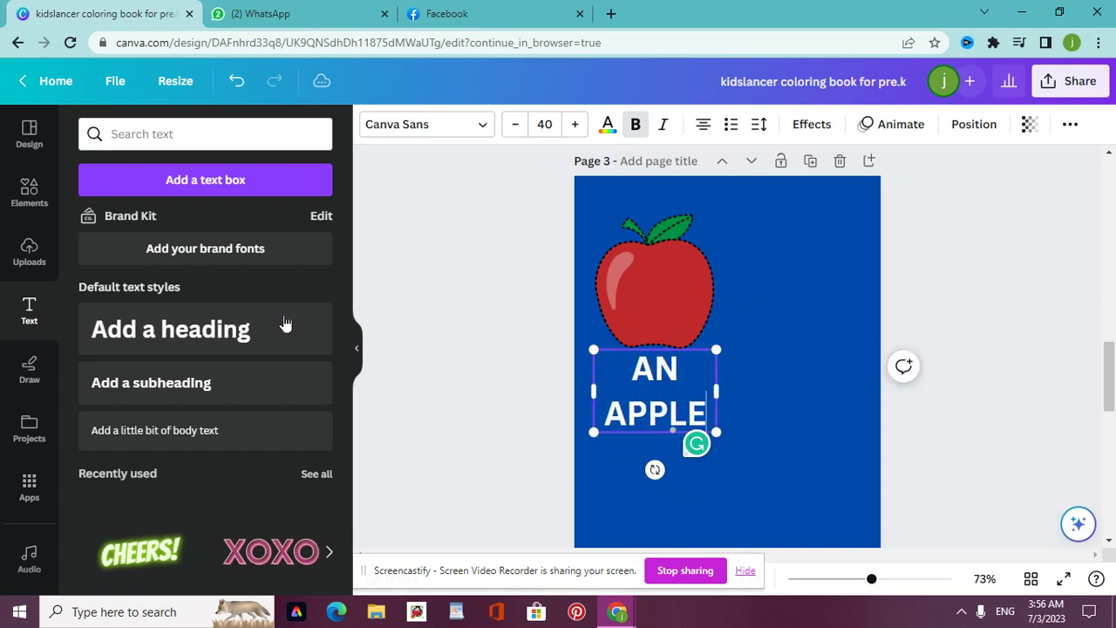
pyautogui.write(' IS RED')
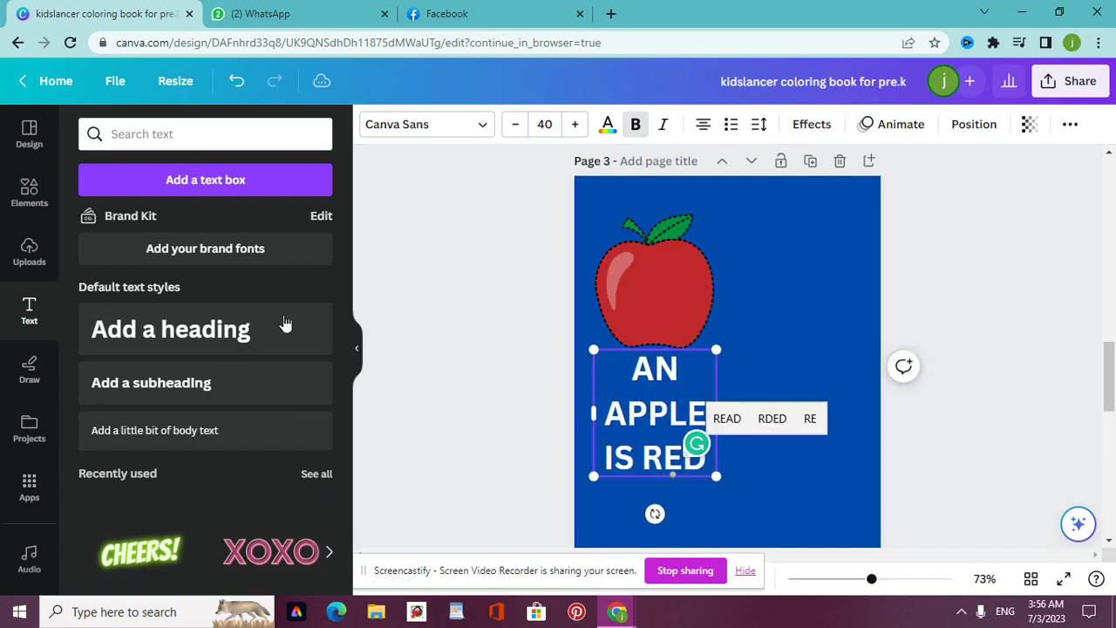
# Set the apple heading's font to Finger Paint and resize it to fit on one line at font size 33.4
pyautogui.click(480, 129)
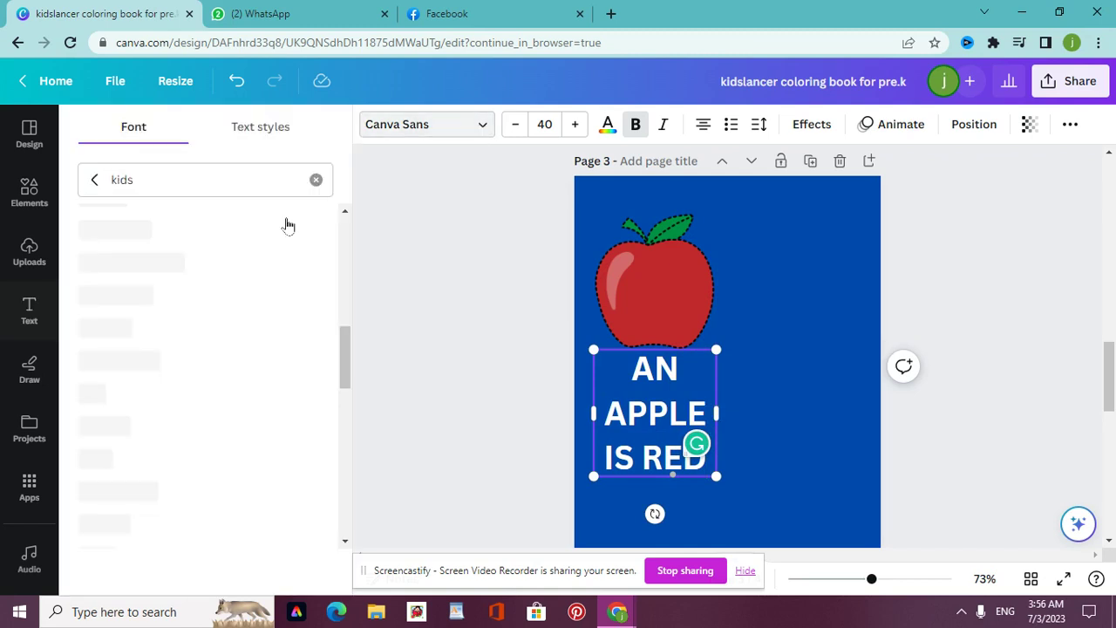
pyautogui.click(184, 370)
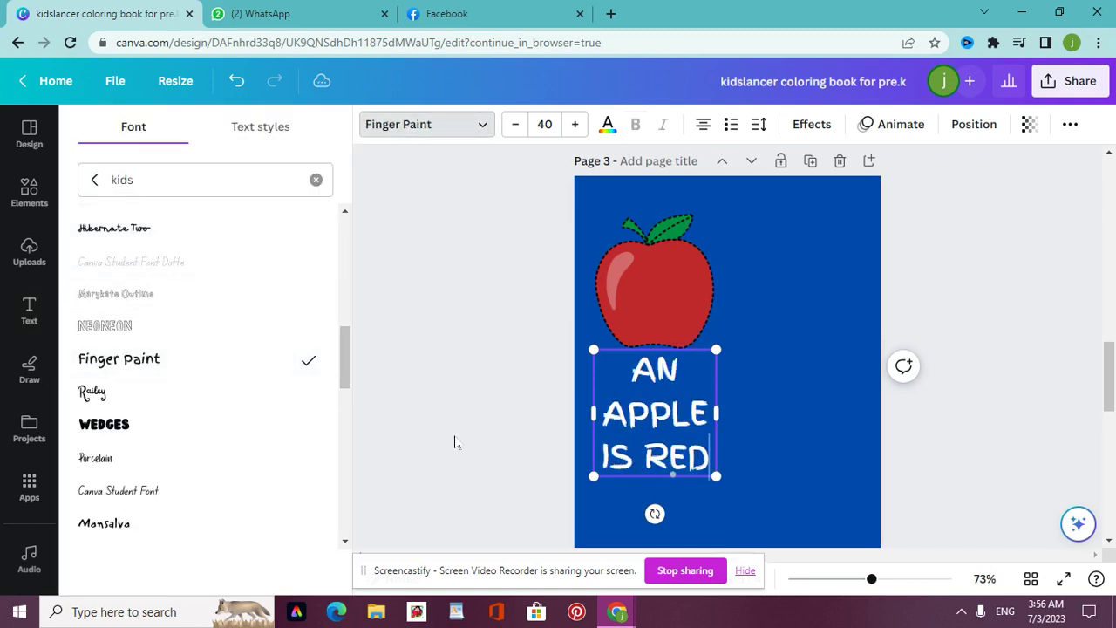
pyautogui.moveTo(717, 415); pyautogui.dragTo(853, 375)
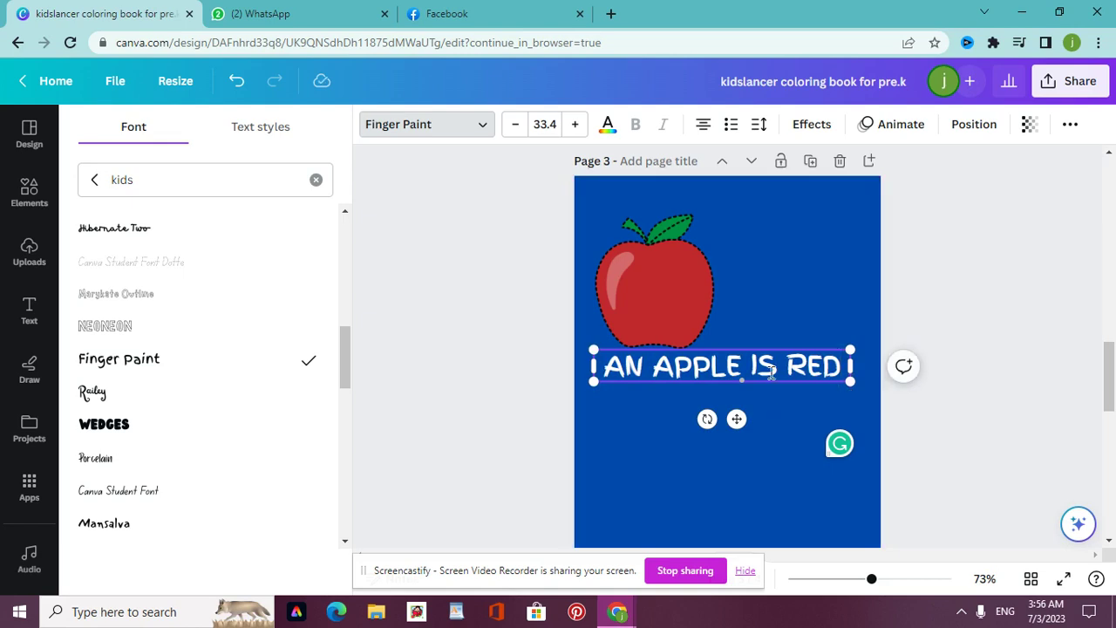
# Move the "AN APPLE IS RED" caption slightly lower beneath the apple on page 3
pyautogui.click(787, 419)
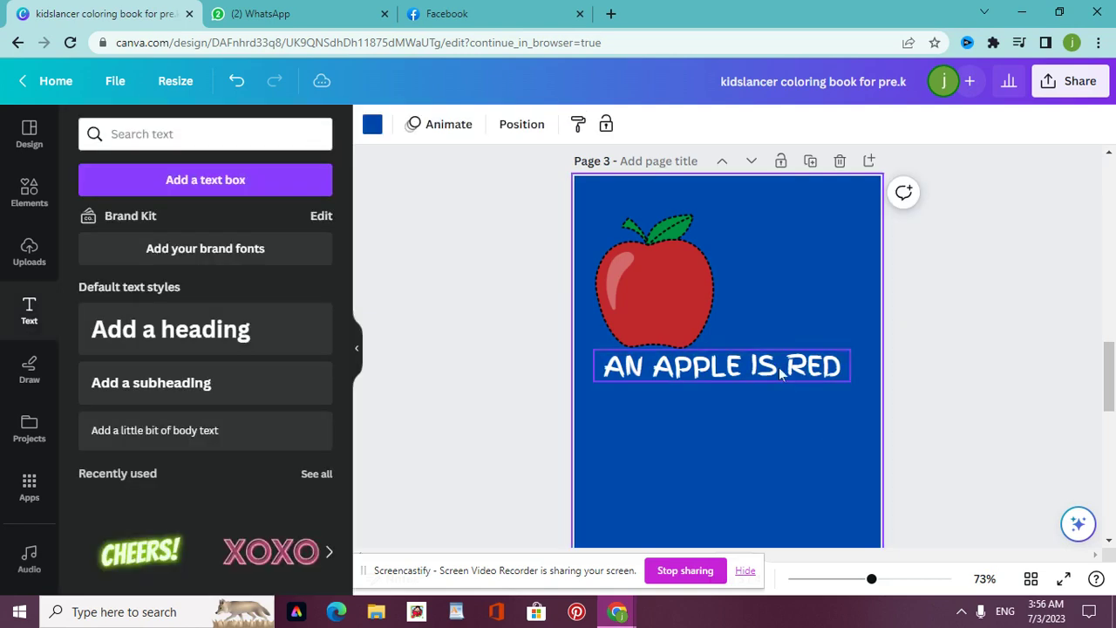
pyautogui.moveTo(779, 367); pyautogui.dragTo(785, 379)
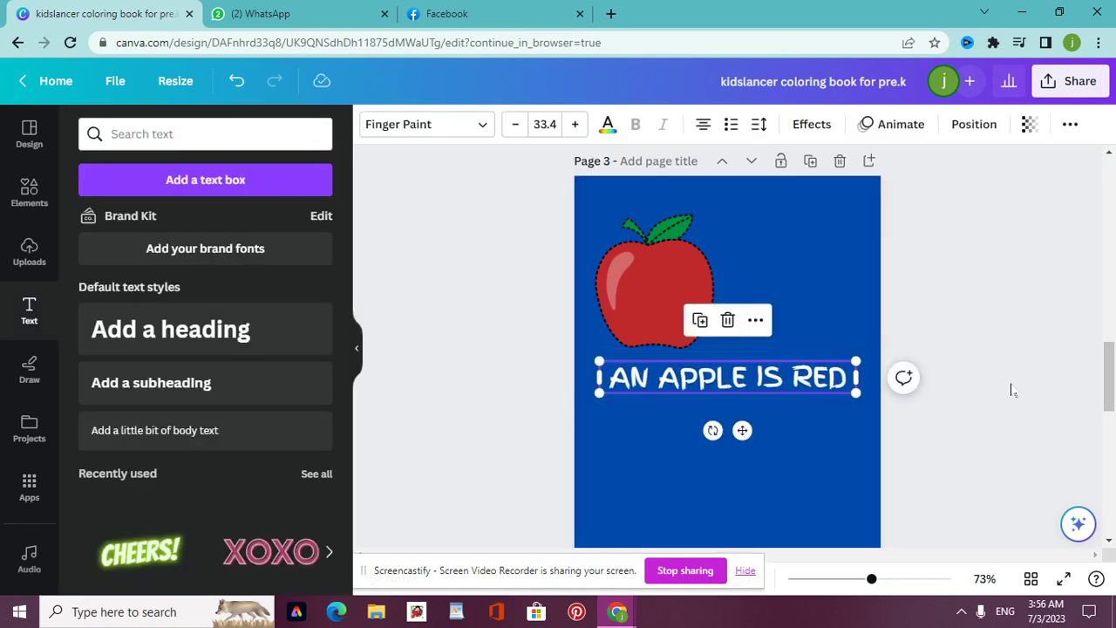
pyautogui.moveTo(1111, 394); pyautogui.dragTo(1111, 418)
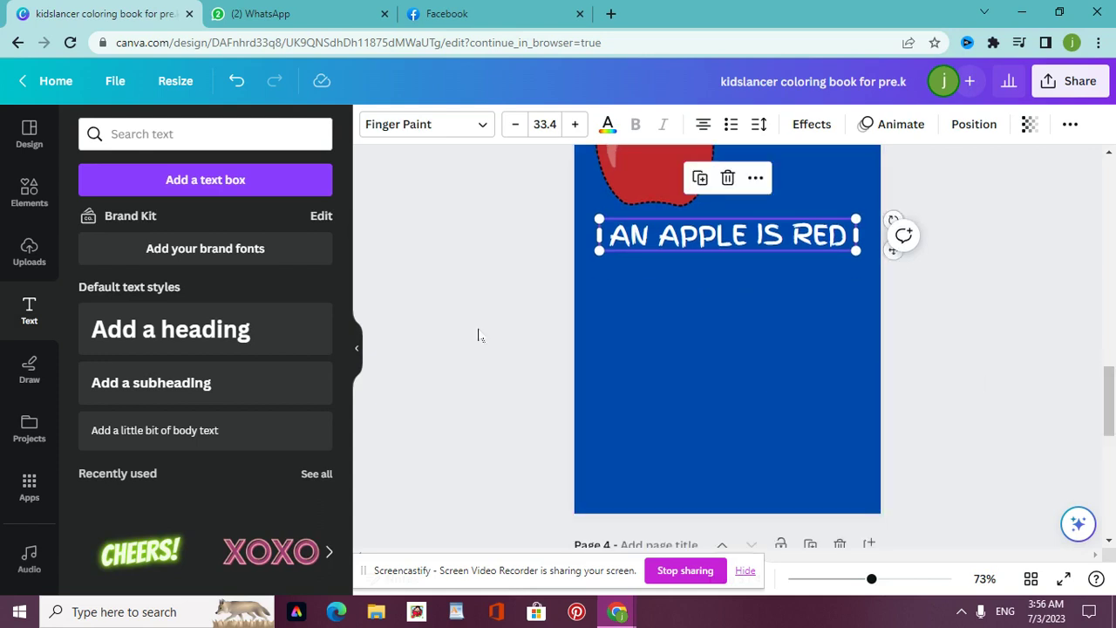
# Find the red tracing letter A with a "TRACING a" graphics search and place it beneath the apple caption on page 3
pyautogui.click(26, 214)
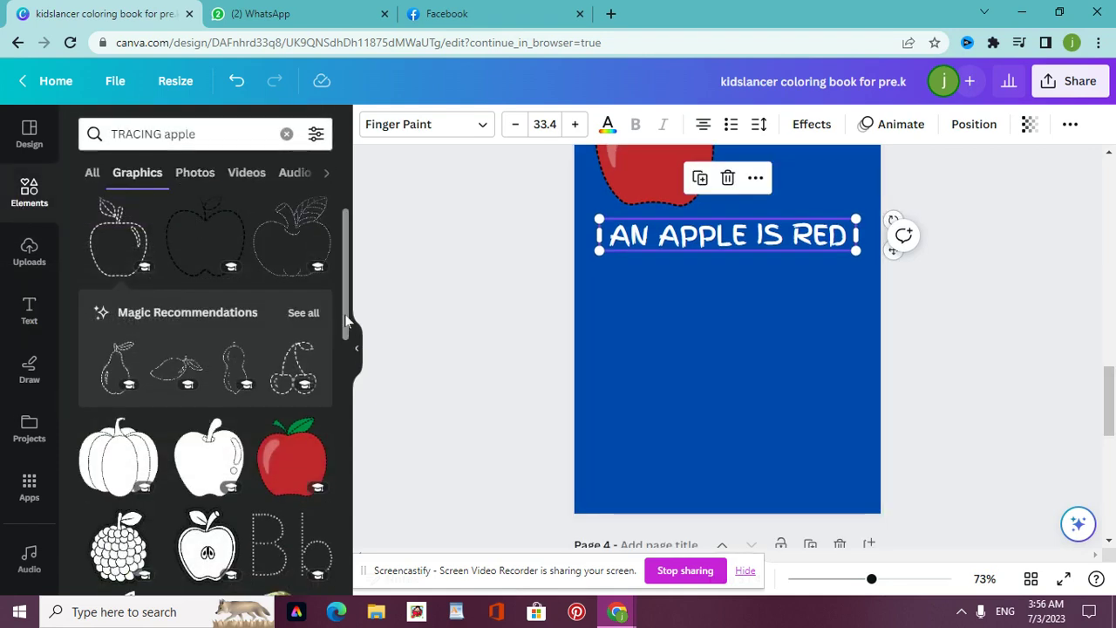
pyautogui.moveTo(344, 314)
pyautogui.mouseDown()
pyautogui.moveTo(348, 397)
pyautogui.moveTo(346, 330)
pyautogui.mouseUp()
pyautogui.click(236, 135)
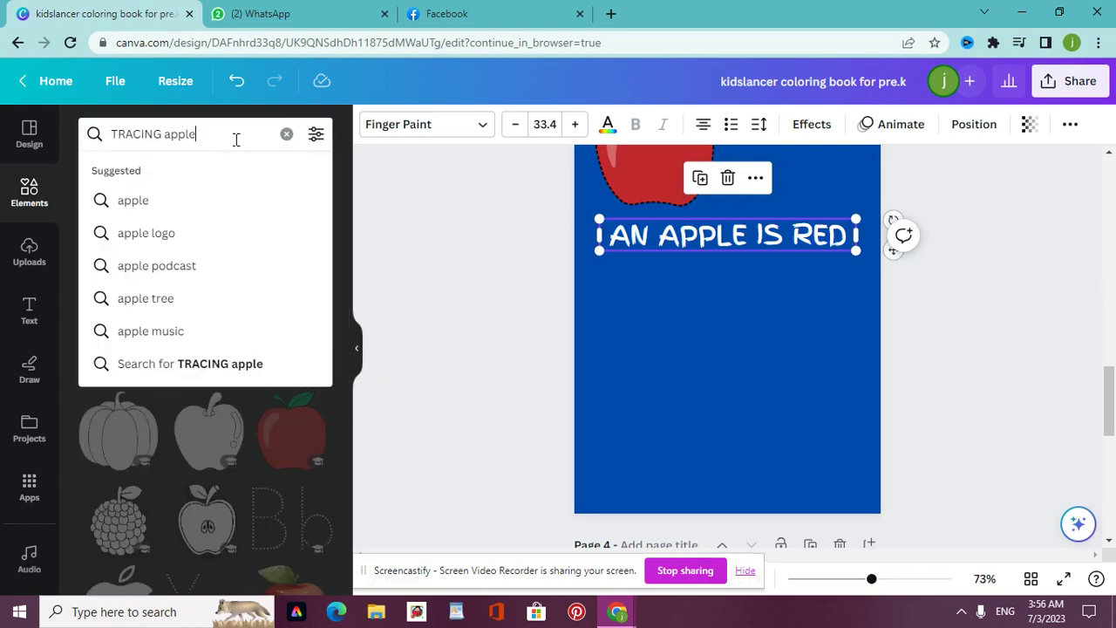
pyautogui.press('BackSpace')
pyautogui.press('BackSpace')
pyautogui.press('BackSpace')
pyautogui.press('BackSpace')
pyautogui.press('Return')
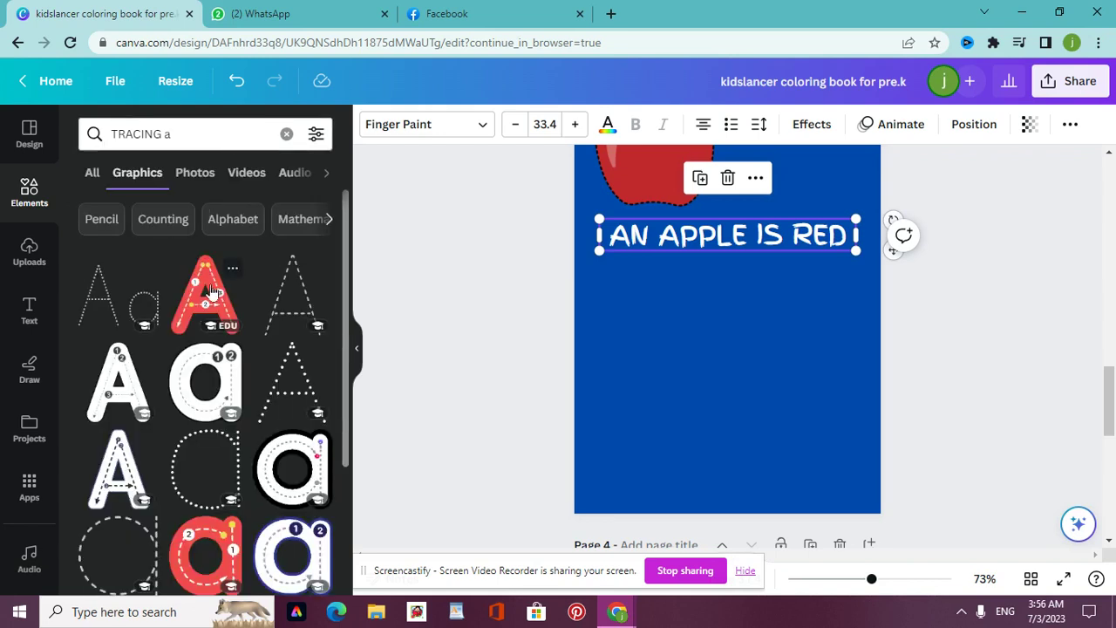
pyautogui.click(212, 292)
pyautogui.moveTo(763, 316)
pyautogui.mouseDown()
pyautogui.moveTo(762, 415)
pyautogui.moveTo(762, 390)
pyautogui.mouseUp()
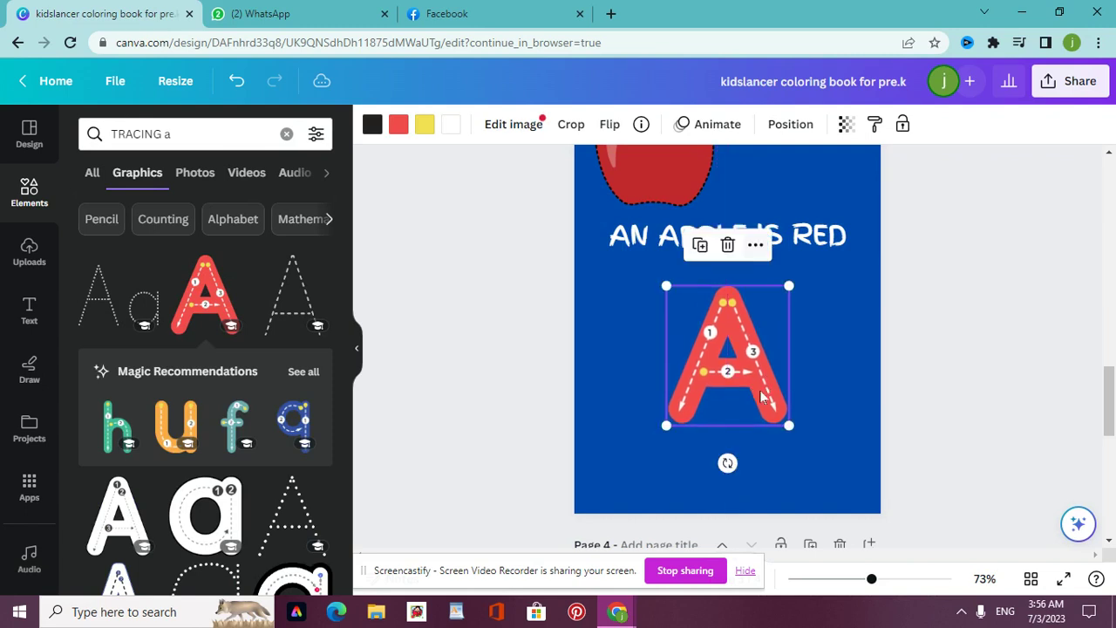
# Add the colored pencil row from a "pencil colours" search, rotate it so the tips point up, and place it along page 3's bottom edge
pyautogui.click(213, 144)
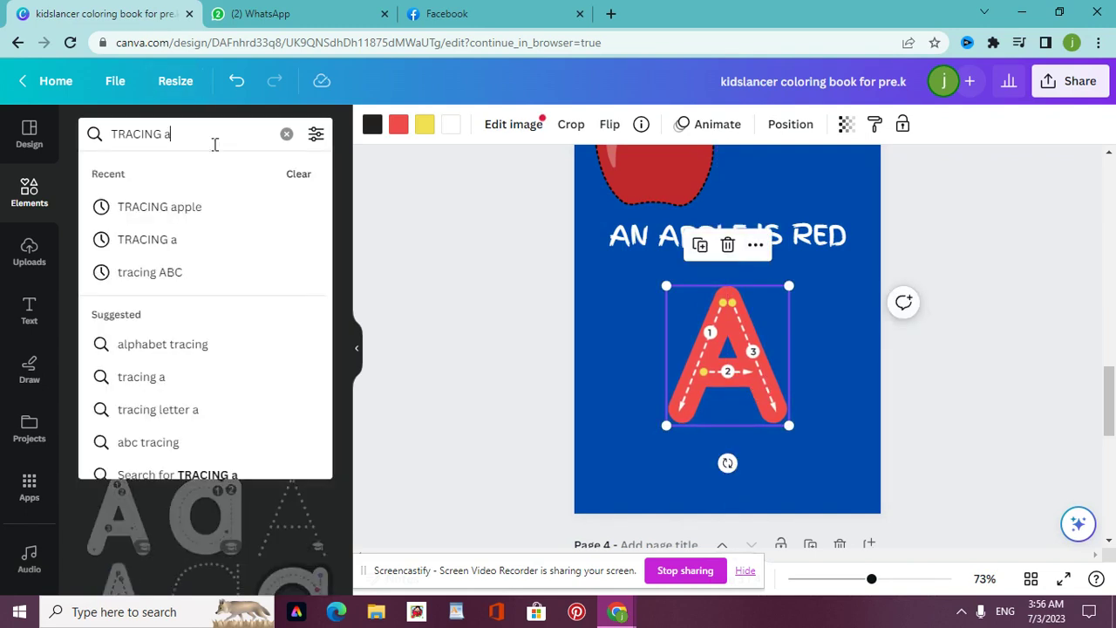
pyautogui.press('BackSpace')
pyautogui.press('BackSpace')
pyautogui.press('BackSpace')
pyautogui.press('BackSpace')
pyautogui.press('BackSpace')
pyautogui.press('BackSpace')
pyautogui.press('BackSpace')
pyautogui.press('BackSpace')
pyautogui.press('BackSpace')
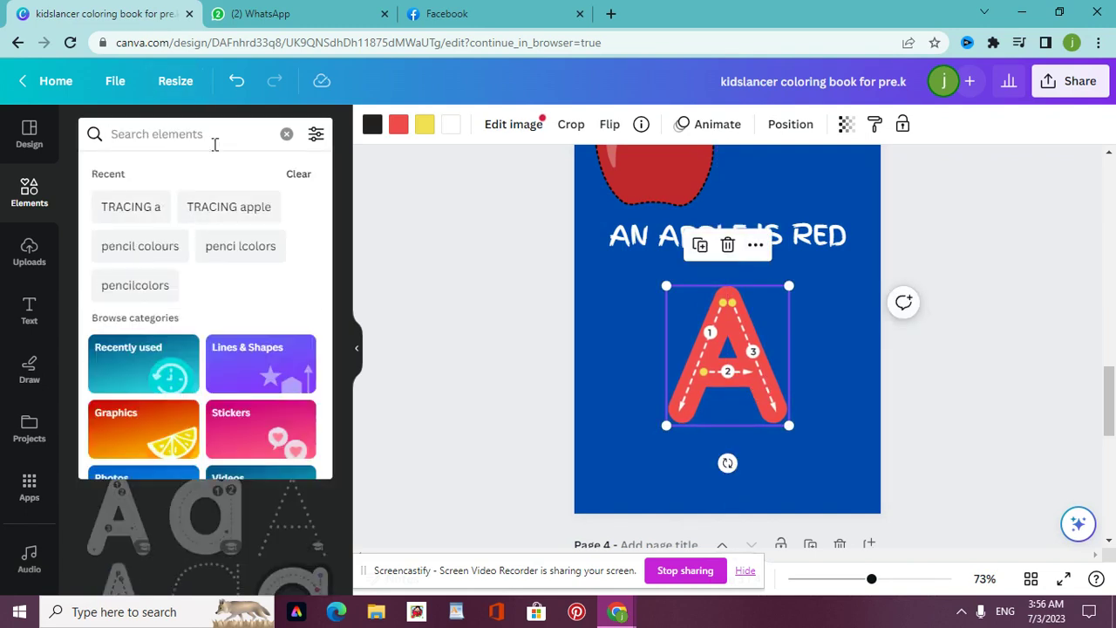
pyautogui.click(151, 247)
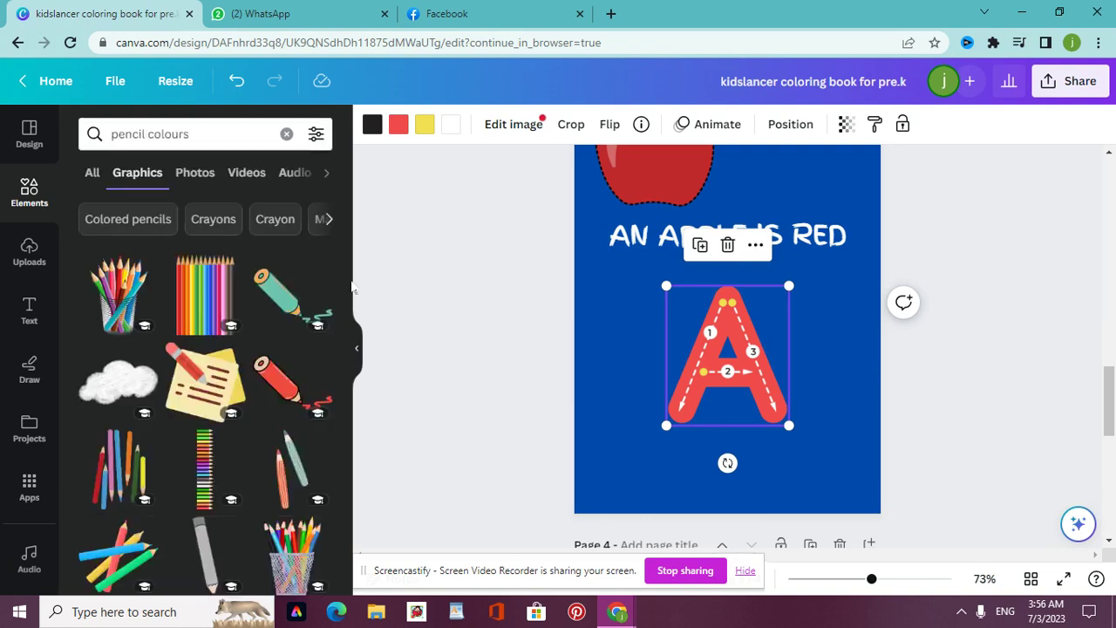
pyautogui.click(213, 479)
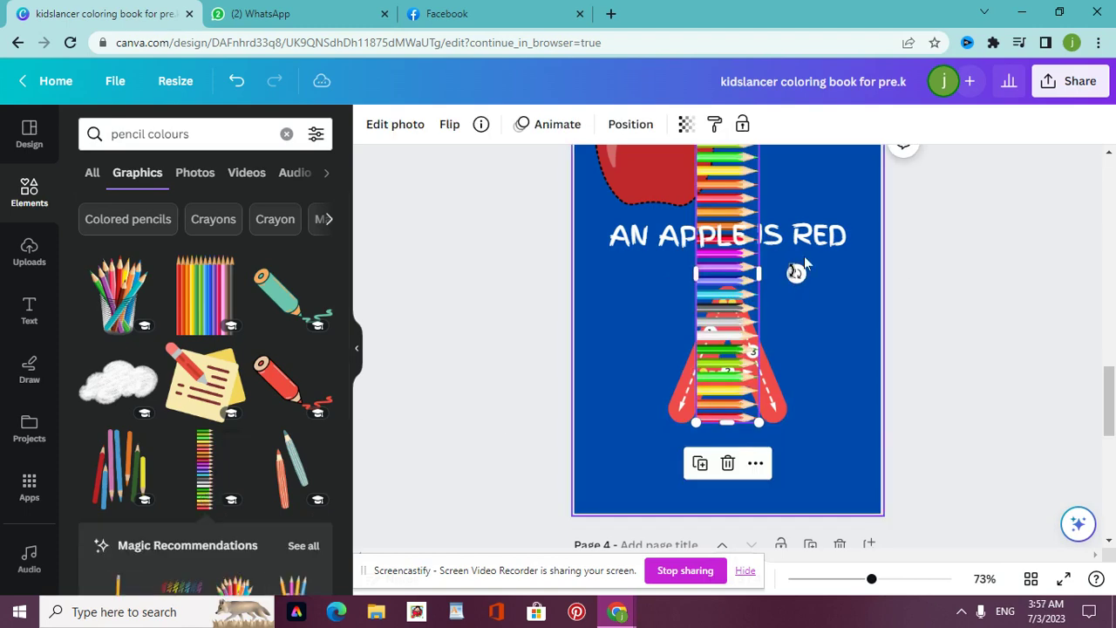
pyautogui.moveTo(796, 274)
pyautogui.mouseDown()
pyautogui.moveTo(795, 188)
pyautogui.moveTo(775, 87)
pyautogui.moveTo(757, 131)
pyautogui.moveTo(735, 142)
pyautogui.mouseUp()
pyautogui.moveTo(757, 237)
pyautogui.mouseDown()
pyautogui.moveTo(746, 499)
pyautogui.moveTo(753, 477)
pyautogui.mouseUp()
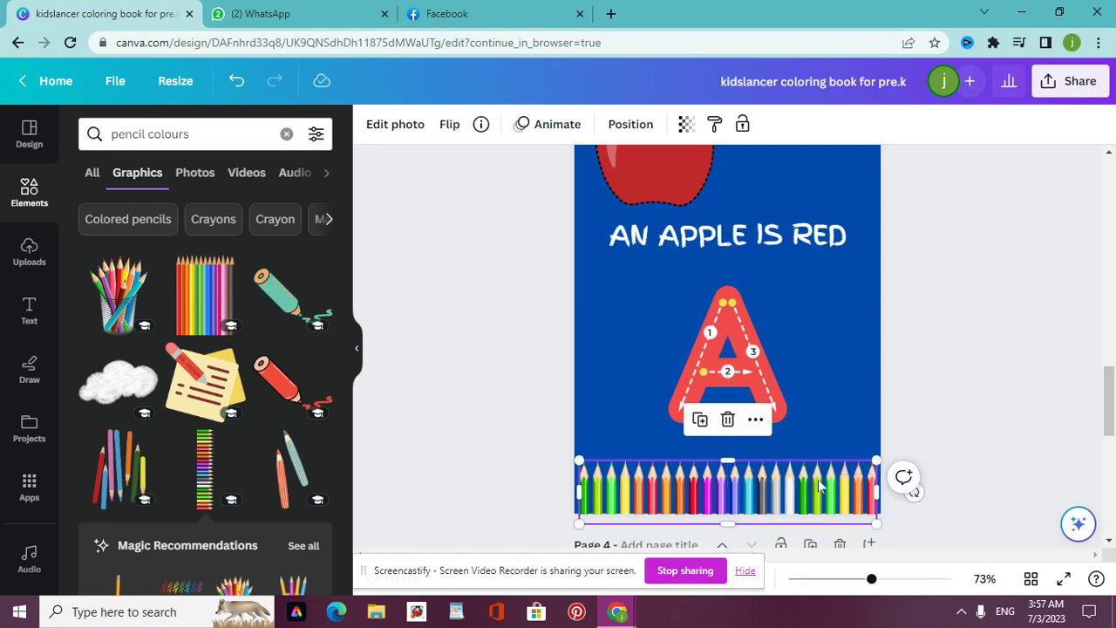
# Duplicate the pencil row, turn the copy so its tips point down, and place it along page 3's top edge
pyautogui.click(700, 420)
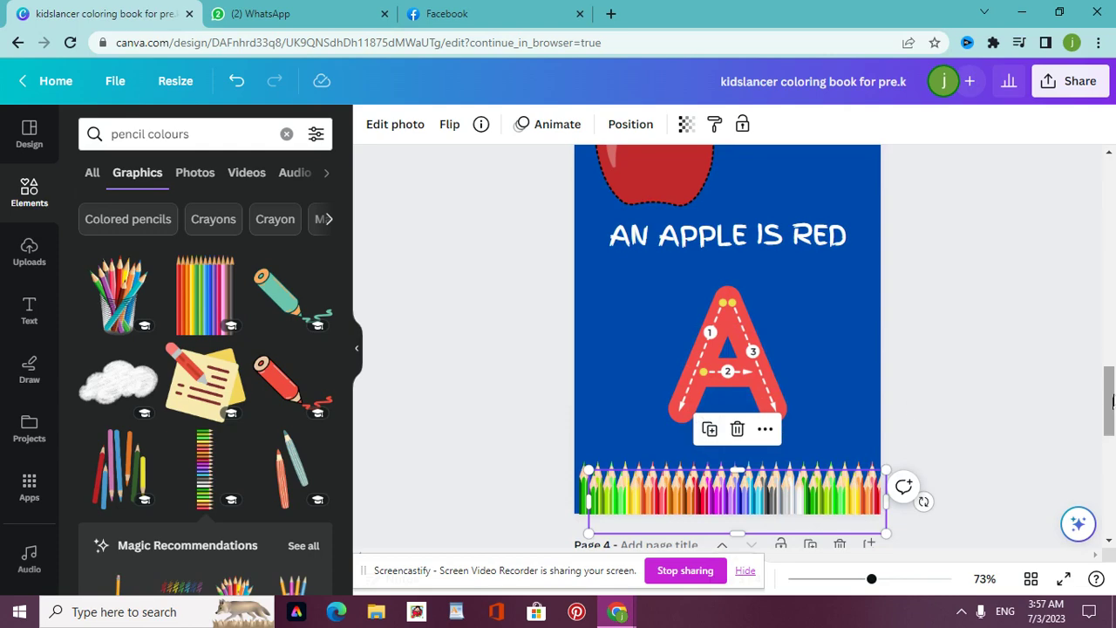
pyautogui.moveTo(1110, 402)
pyautogui.mouseDown()
pyautogui.moveTo(1110, 275)
pyautogui.moveTo(1110, 400)
pyautogui.mouseUp()
pyautogui.moveTo(786, 519)
pyautogui.mouseDown()
pyautogui.moveTo(772, 384)
pyautogui.moveTo(737, 279)
pyautogui.mouseUp()
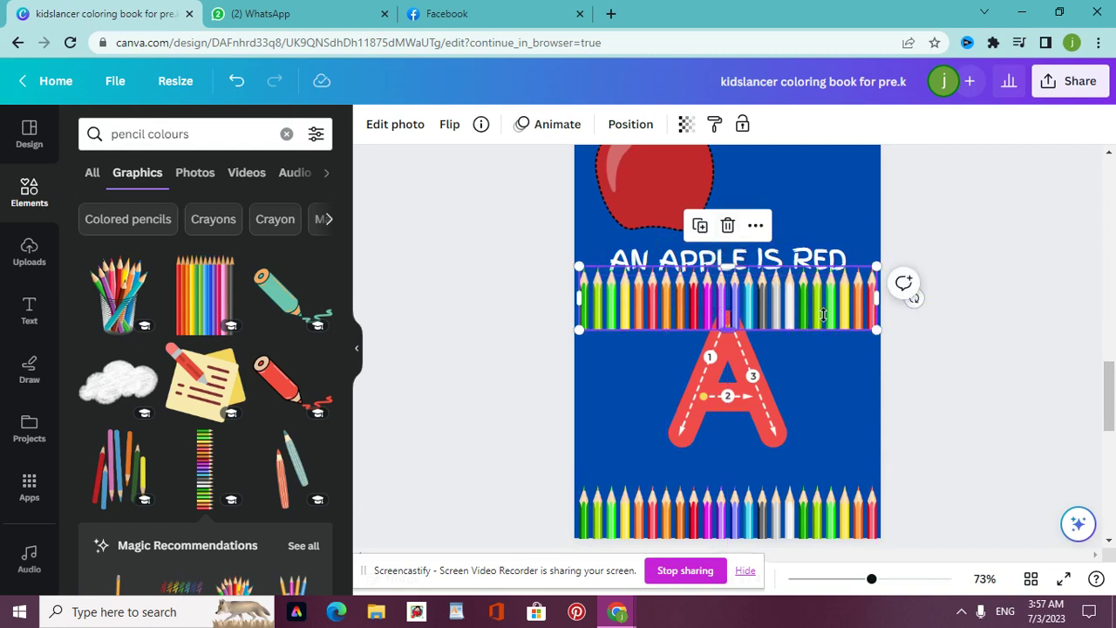
pyautogui.moveTo(824, 314)
pyautogui.mouseDown()
pyautogui.moveTo(822, 242)
pyautogui.moveTo(817, 317)
pyautogui.moveTo(829, 344)
pyautogui.moveTo(852, 330)
pyautogui.mouseUp()
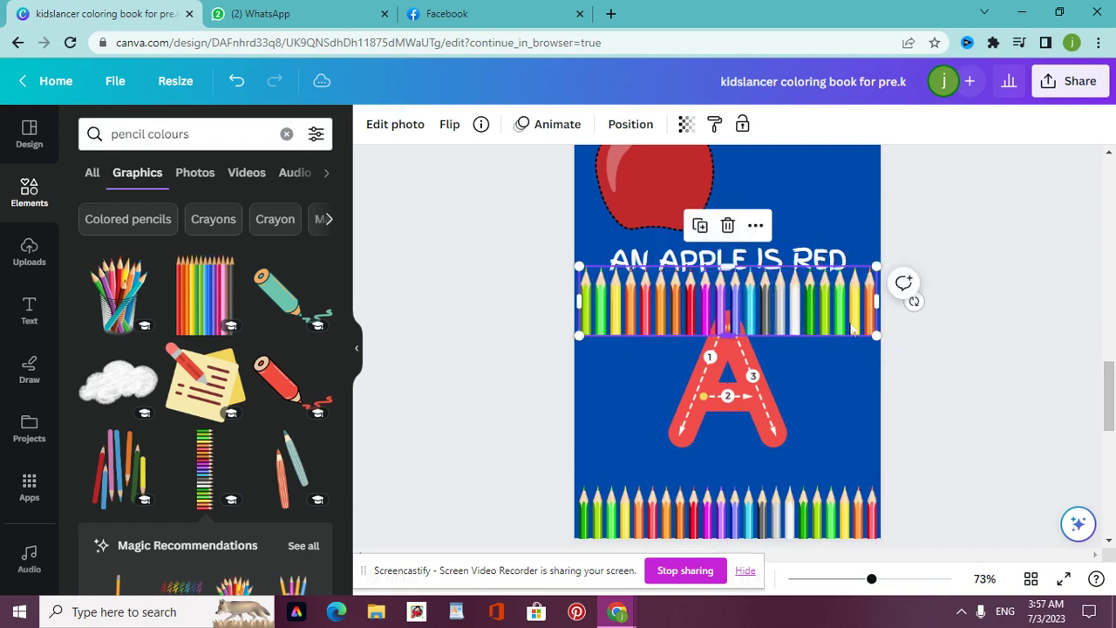
pyautogui.moveTo(912, 303)
pyautogui.mouseDown()
pyautogui.moveTo(899, 214)
pyautogui.moveTo(828, 193)
pyautogui.moveTo(767, 406)
pyautogui.moveTo(686, 395)
pyautogui.moveTo(568, 326)
pyautogui.moveTo(347, 319)
pyautogui.moveTo(342, 305)
pyautogui.mouseUp()
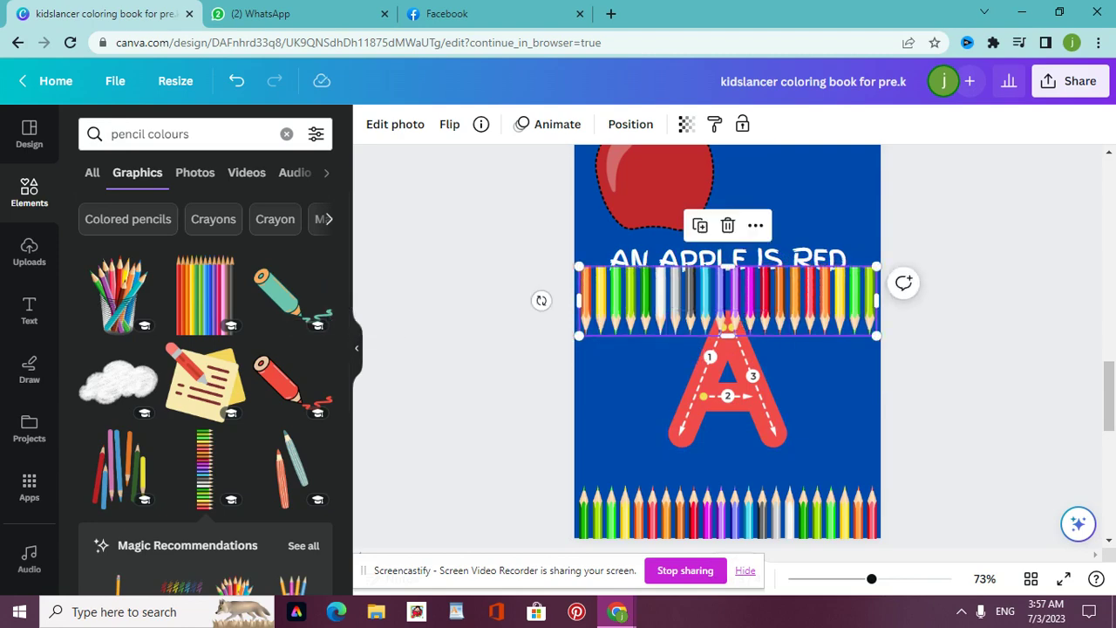
pyautogui.moveTo(739, 301); pyautogui.dragTo(739, 166)
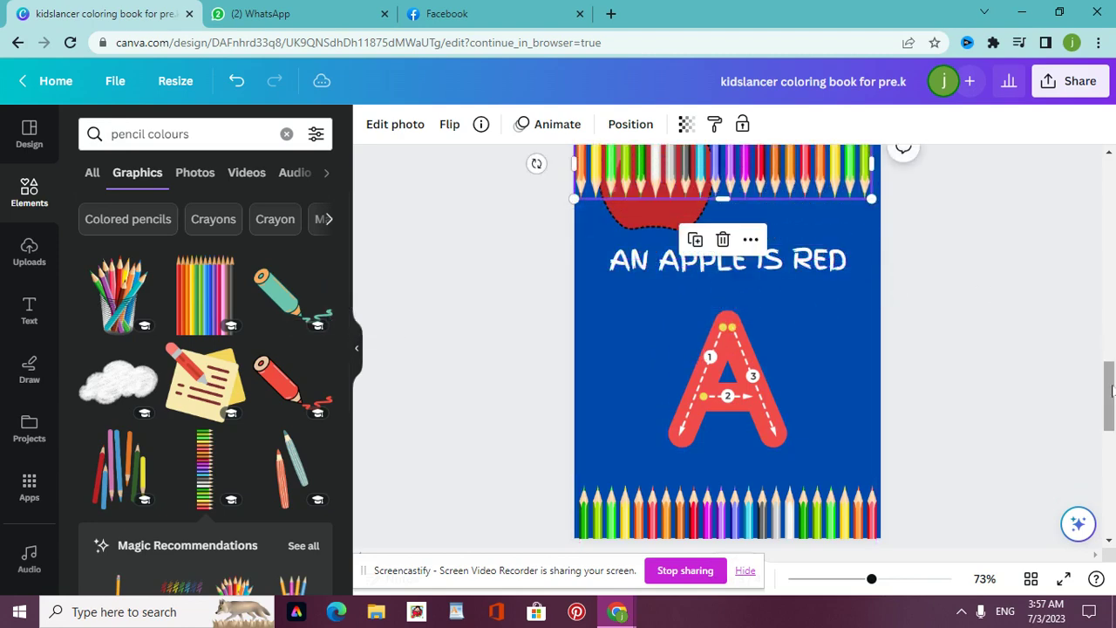
pyautogui.moveTo(1112, 386); pyautogui.dragTo(1111, 364)
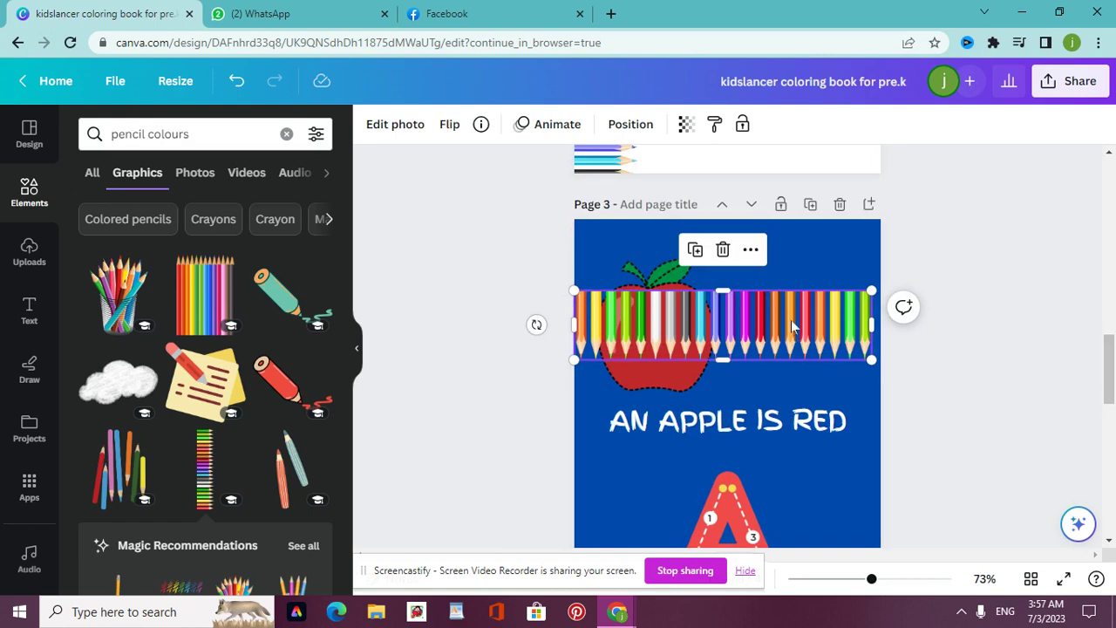
pyautogui.moveTo(792, 325)
pyautogui.mouseDown()
pyautogui.moveTo(787, 232)
pyautogui.moveTo(792, 253)
pyautogui.mouseUp()
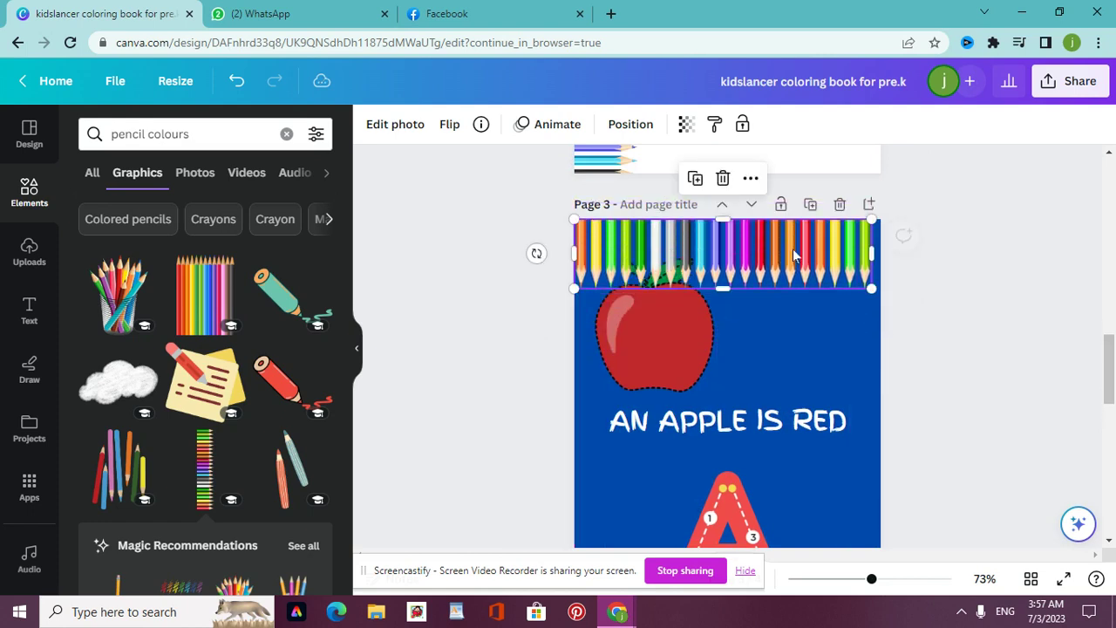
# Send the upper pencil row on page 3 behind the red apple
pyautogui.rightClick(793, 249)
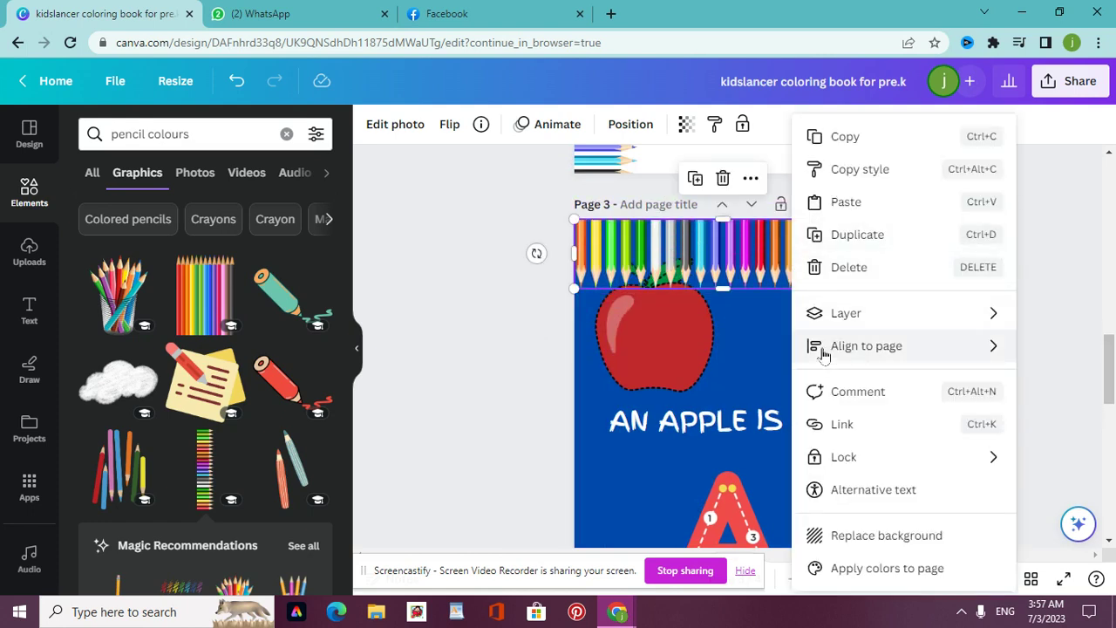
pyautogui.moveTo(815, 312)
pyautogui.click(668, 419)
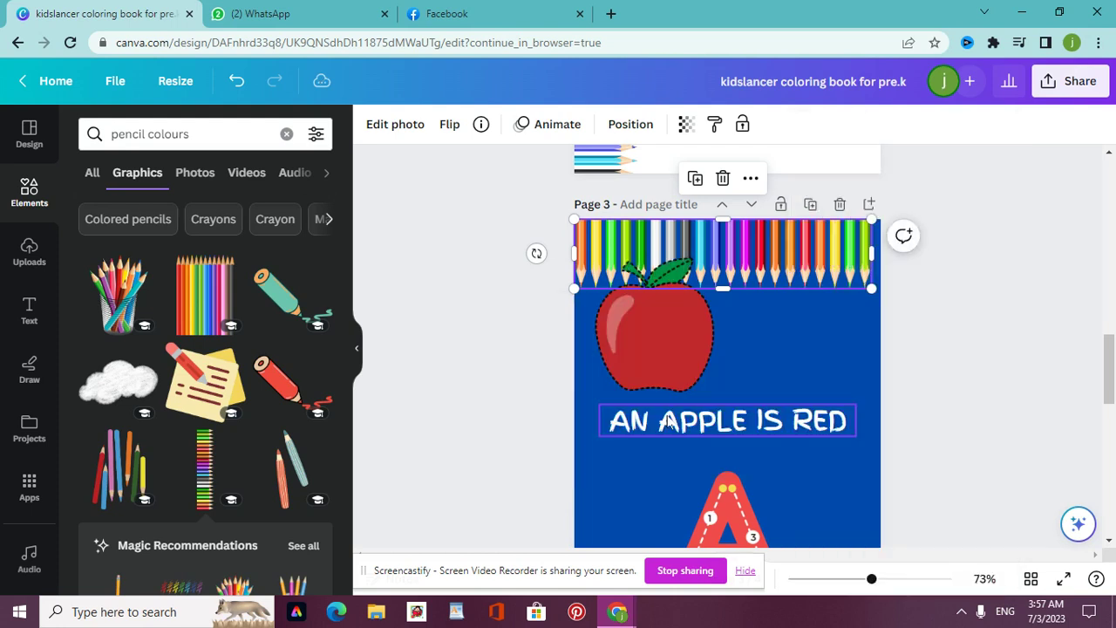
pyautogui.click(919, 375)
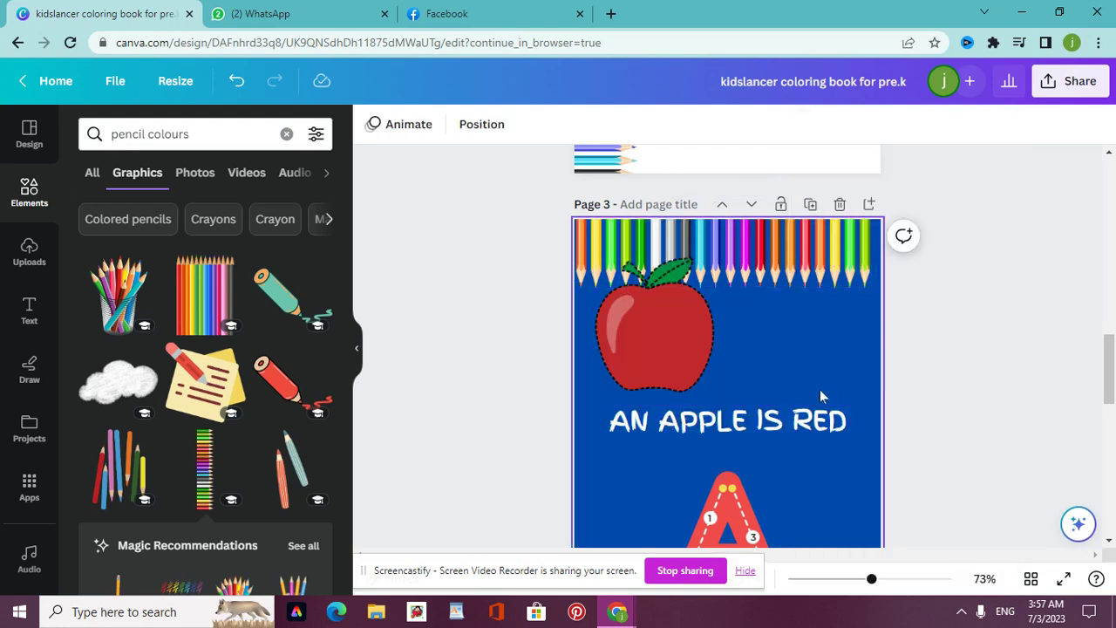
# Scale down the red apple and place it just below the upper pencil row, near the page's left edge
pyautogui.moveTo(643, 364)
pyautogui.mouseDown()
pyautogui.moveTo(665, 384)
pyautogui.moveTo(658, 376)
pyautogui.mouseUp()
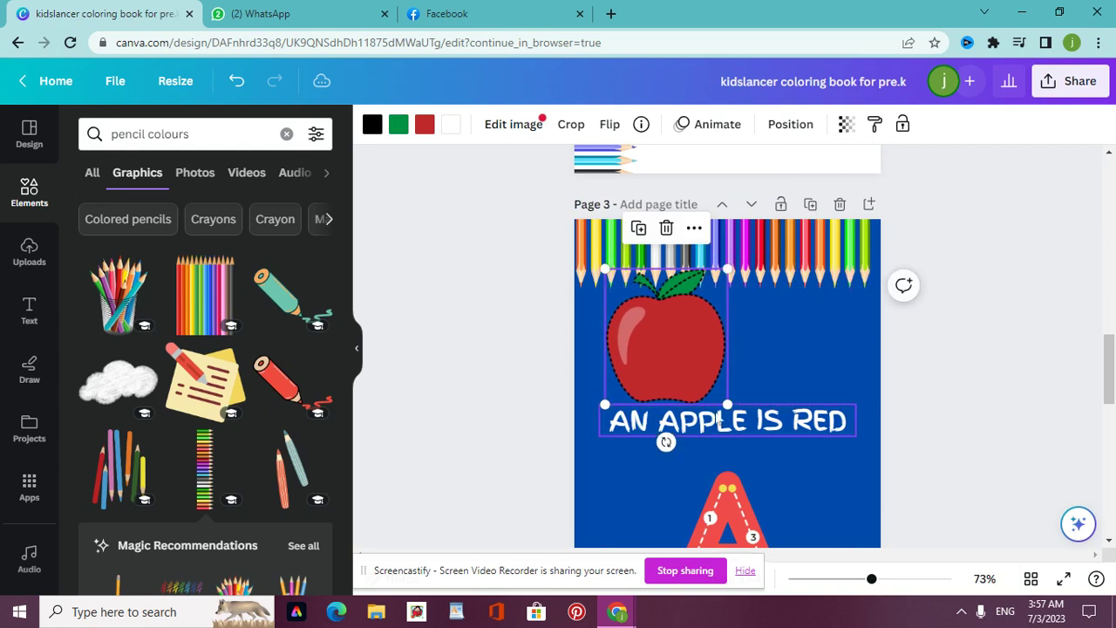
pyautogui.moveTo(731, 405); pyautogui.dragTo(685, 378)
pyautogui.moveTo(648, 324); pyautogui.dragTo(634, 343)
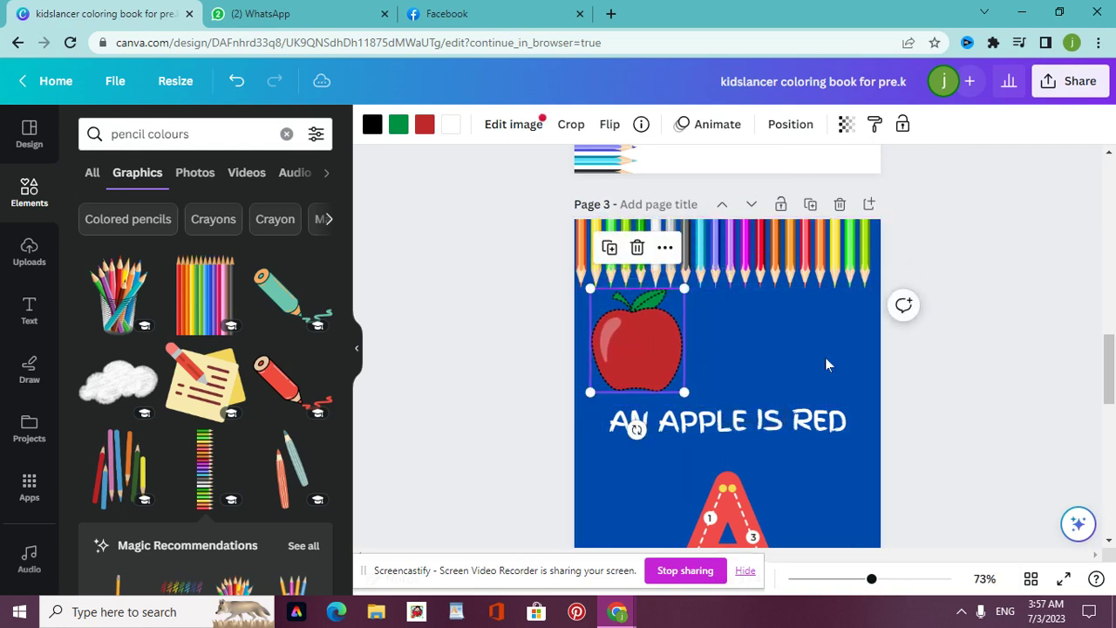
# Move the apple caption down close to the letter A and shift the red apple slightly lower
pyautogui.moveTo(1111, 355); pyautogui.dragTo(1086, 146)
pyautogui.moveTo(1111, 194); pyautogui.dragTo(1106, 405)
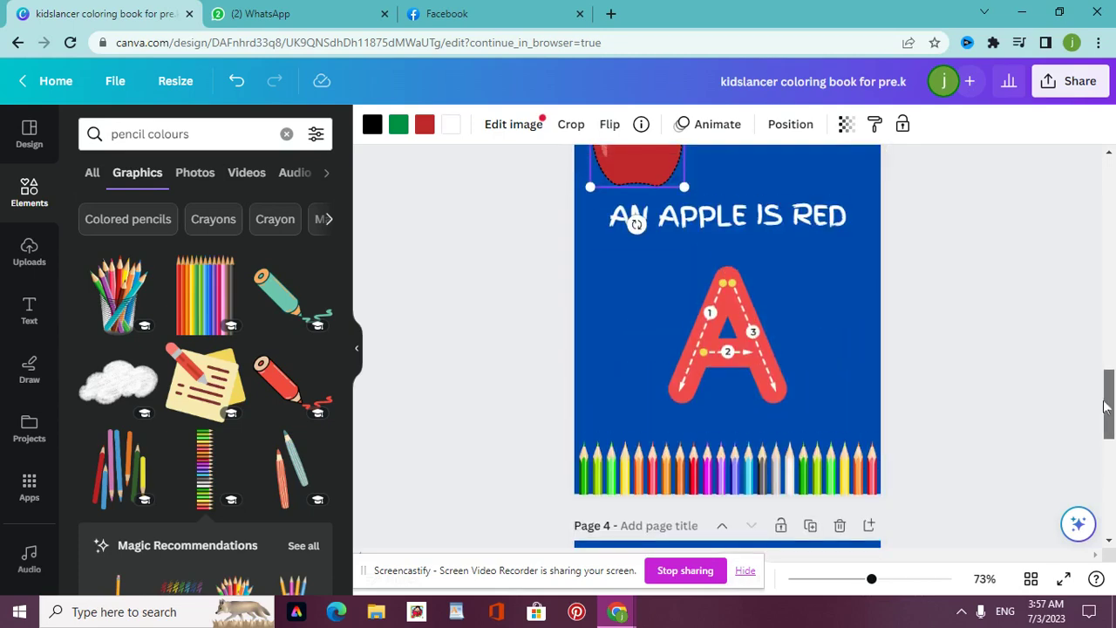
pyautogui.click(811, 216)
pyautogui.click(828, 269)
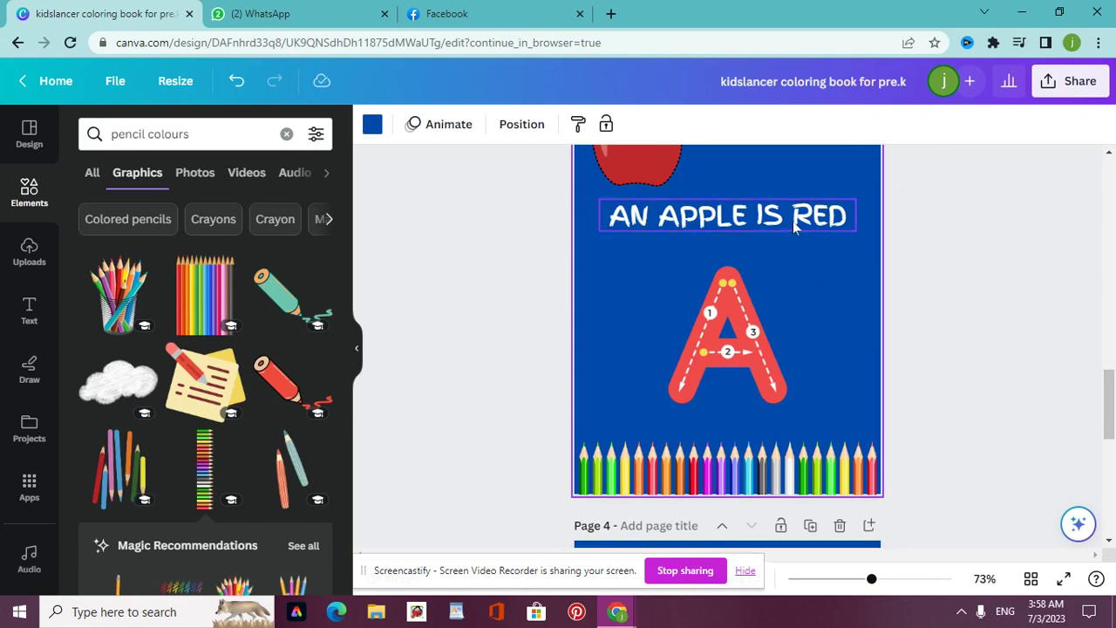
pyautogui.moveTo(793, 220); pyautogui.dragTo(792, 239)
pyautogui.click(651, 175)
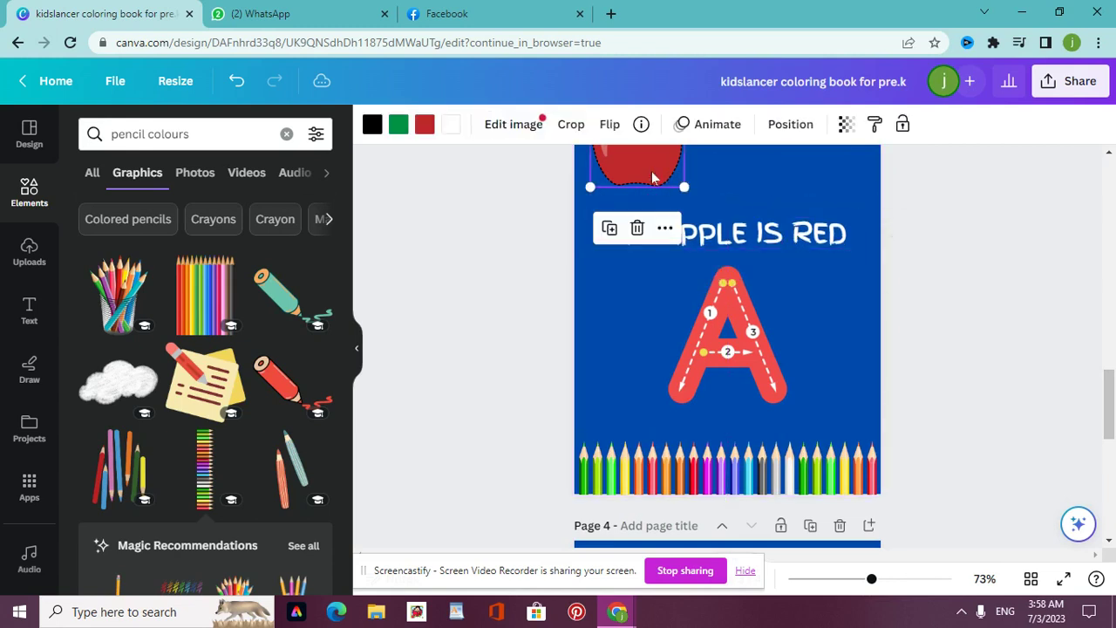
pyautogui.moveTo(652, 174); pyautogui.dragTo(660, 189)
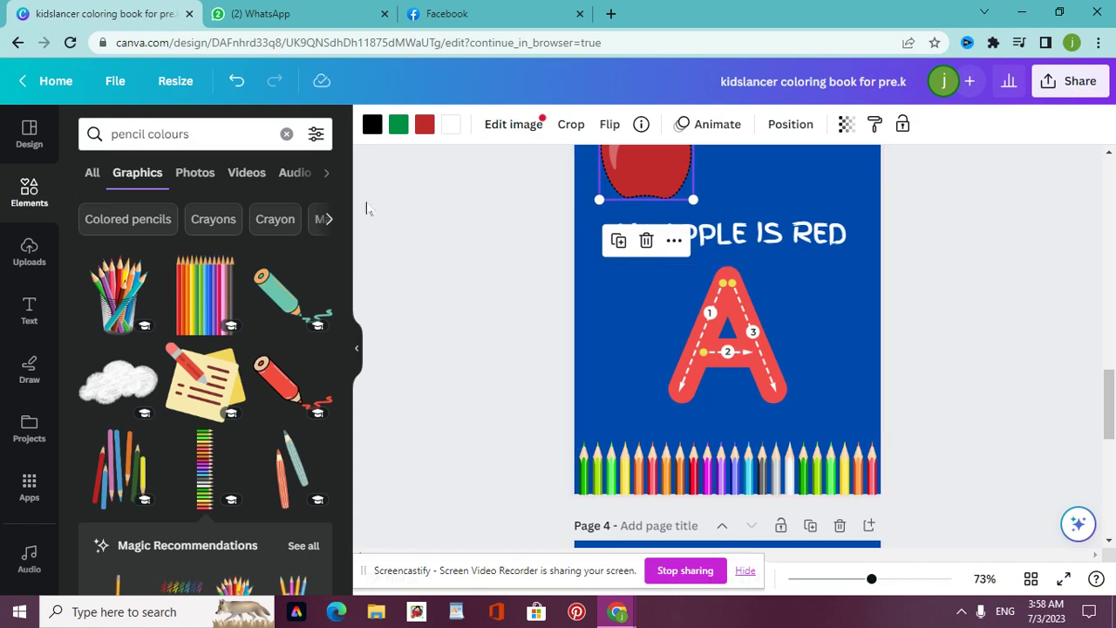
# Replace the element search term and search the graphics for "TRACING AXE"
pyautogui.click(227, 135)
pyautogui.press('BackSpace')
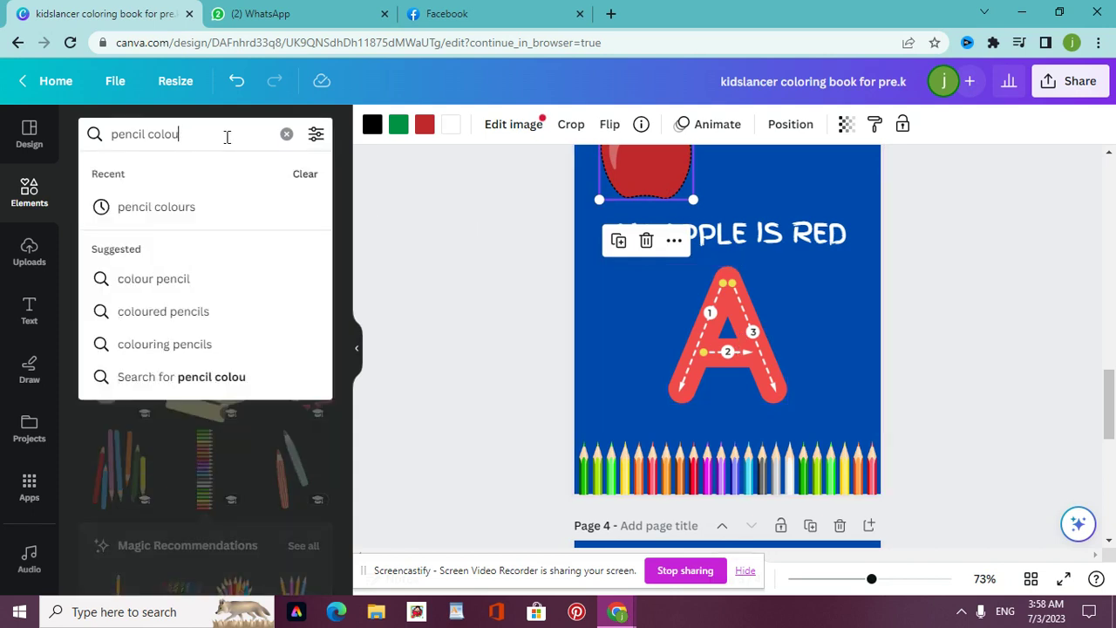
pyautogui.press('BackSpace')
pyautogui.press('BackSpace')
pyautogui.press('BackSpace')
pyautogui.press('BackSpace')
pyautogui.press('BackSpace')
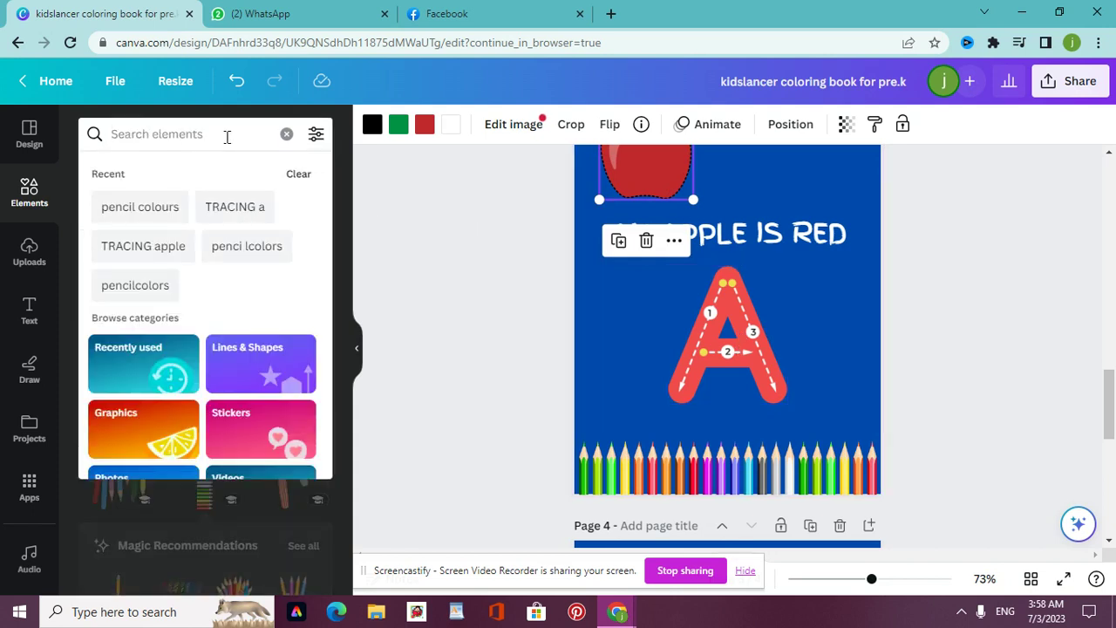
pyautogui.write('TRACING')
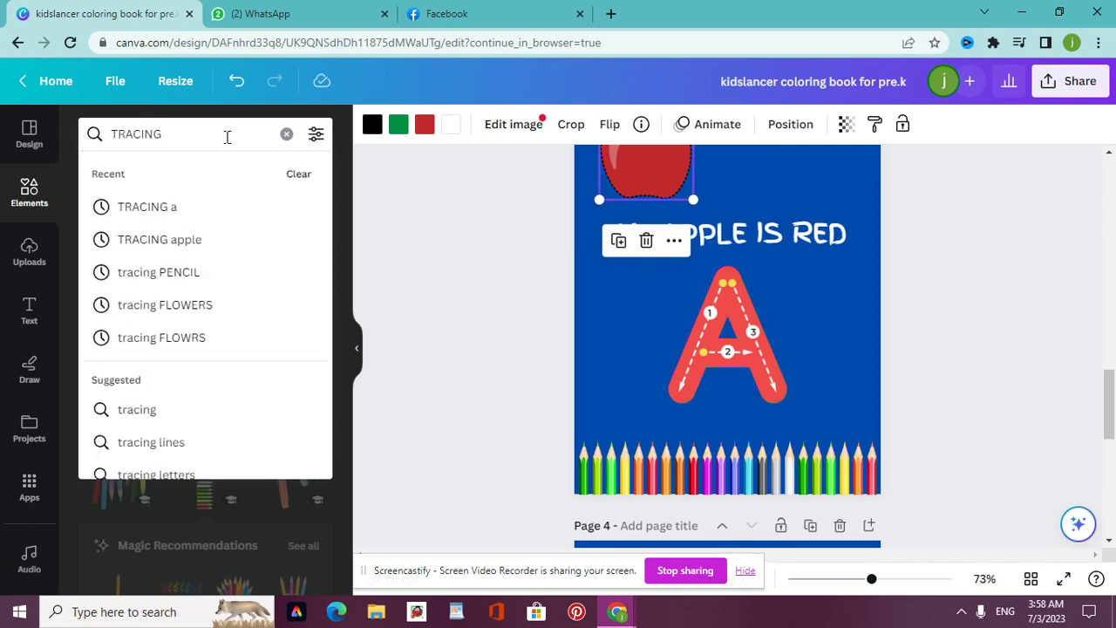
pyautogui.write(' AXE')
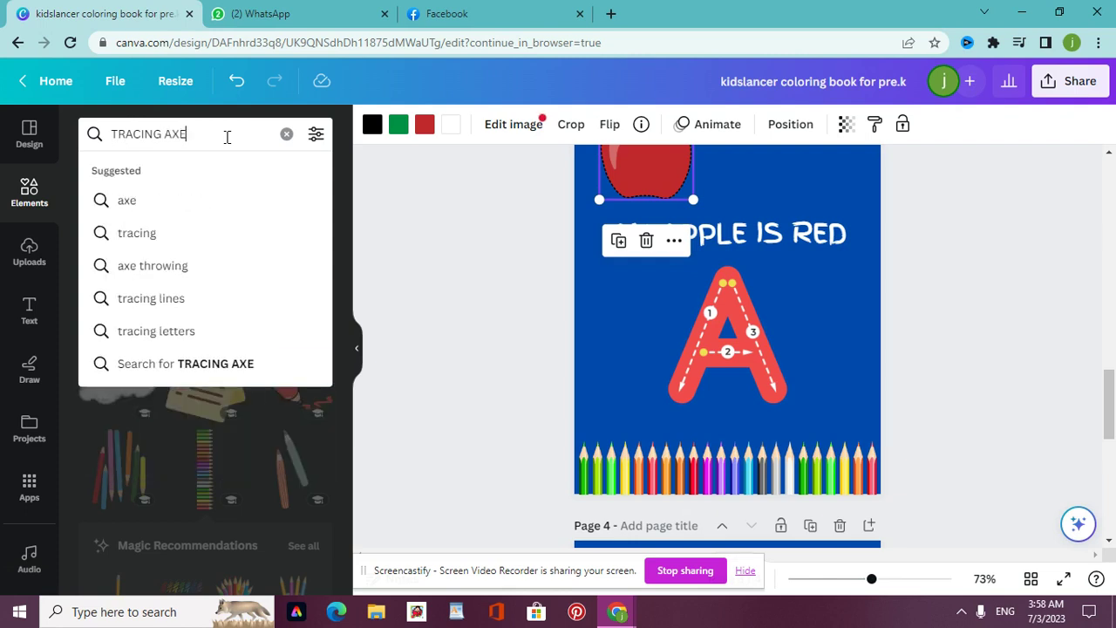
pyautogui.press('Return')
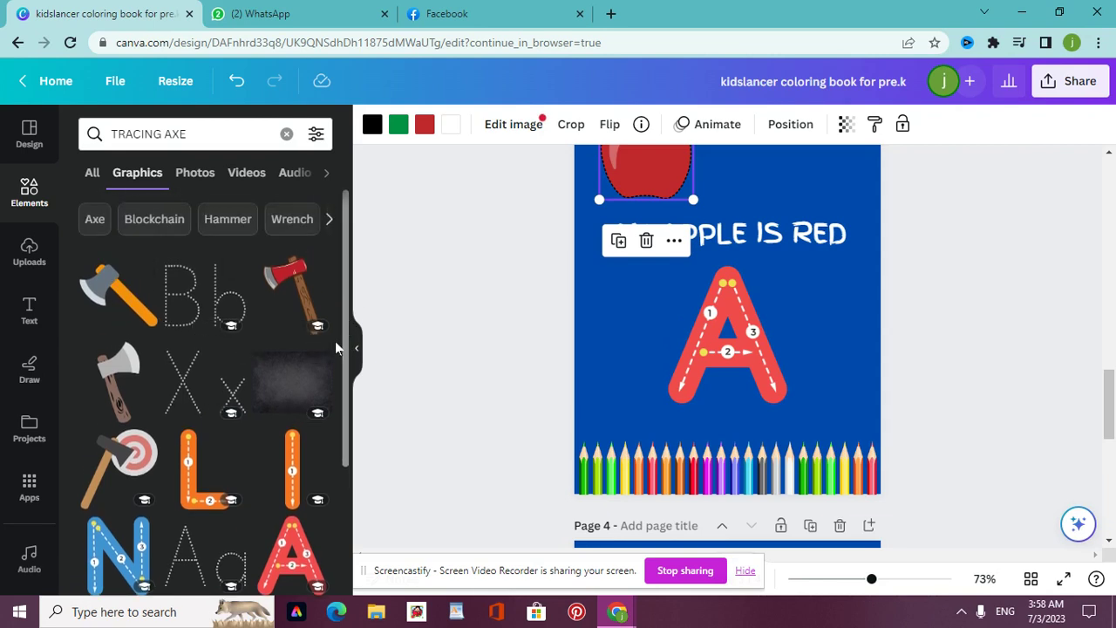
# Insert the red axe with the brown handle on page 3, scale it down and place it opposite the apple above the caption
pyautogui.click(304, 305)
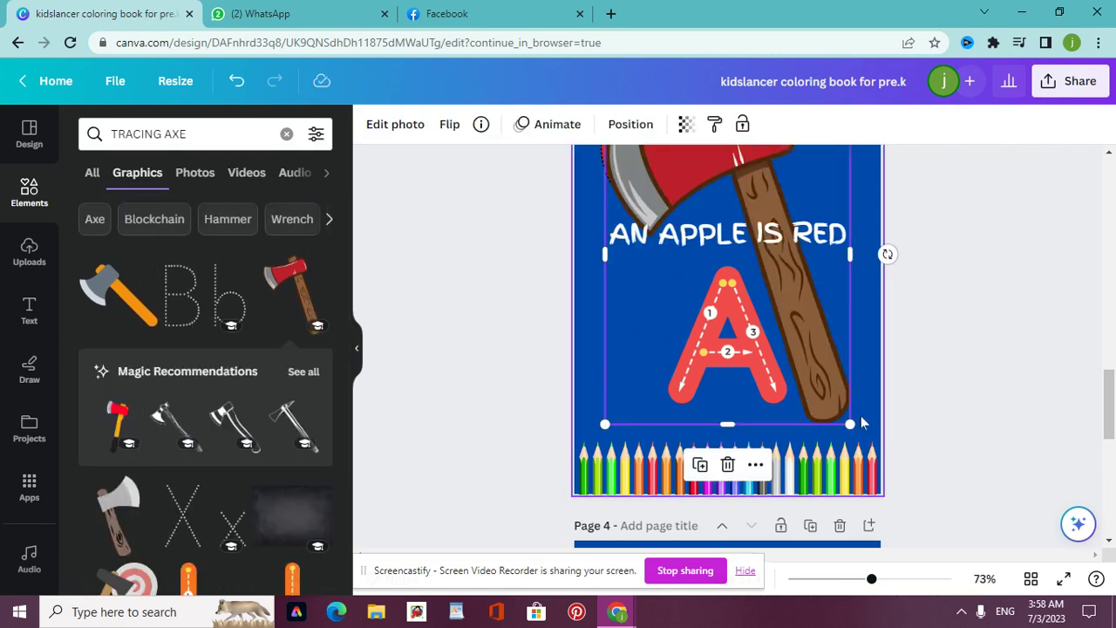
pyautogui.moveTo(850, 422); pyautogui.dragTo(767, 309)
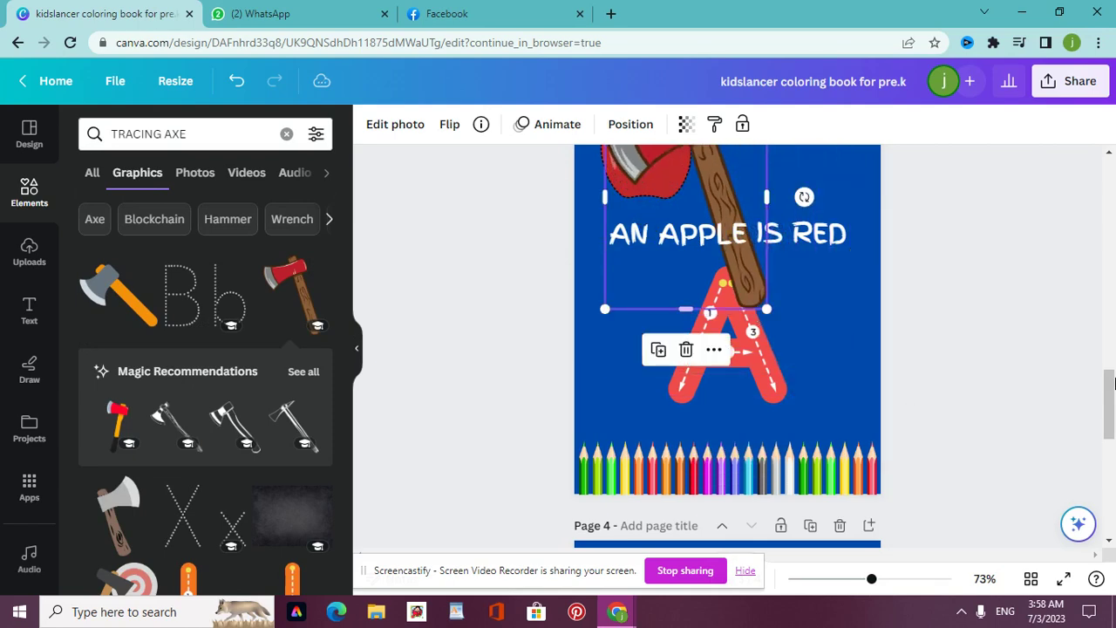
pyautogui.moveTo(1112, 405)
pyautogui.mouseDown()
pyautogui.moveTo(1112, 306)
pyautogui.moveTo(1113, 384)
pyautogui.mouseUp()
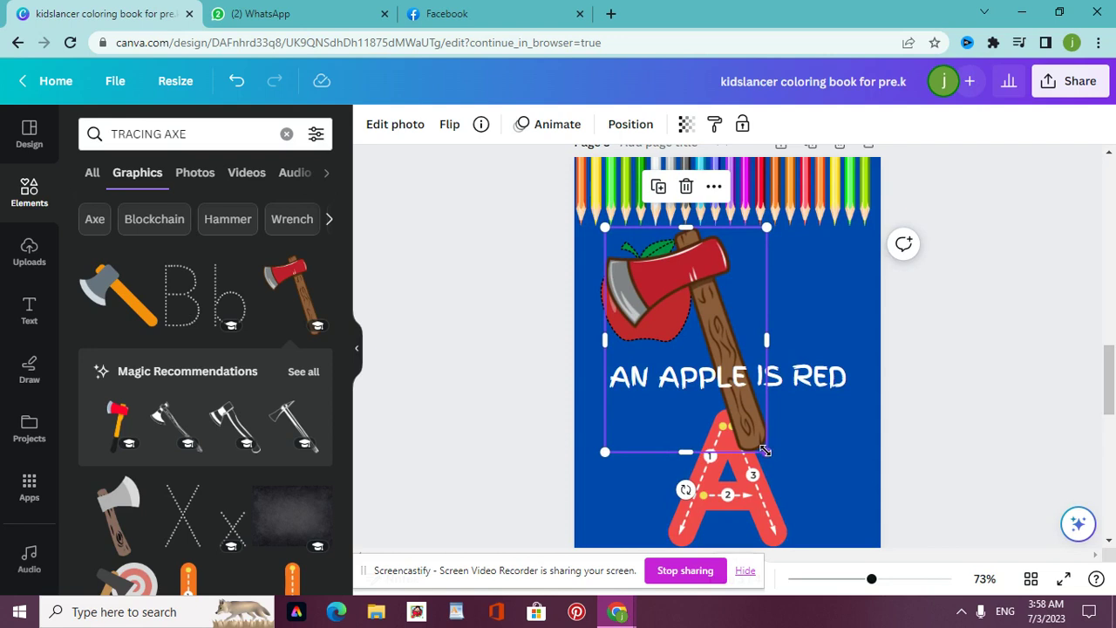
pyautogui.moveTo(765, 451); pyautogui.dragTo(723, 391)
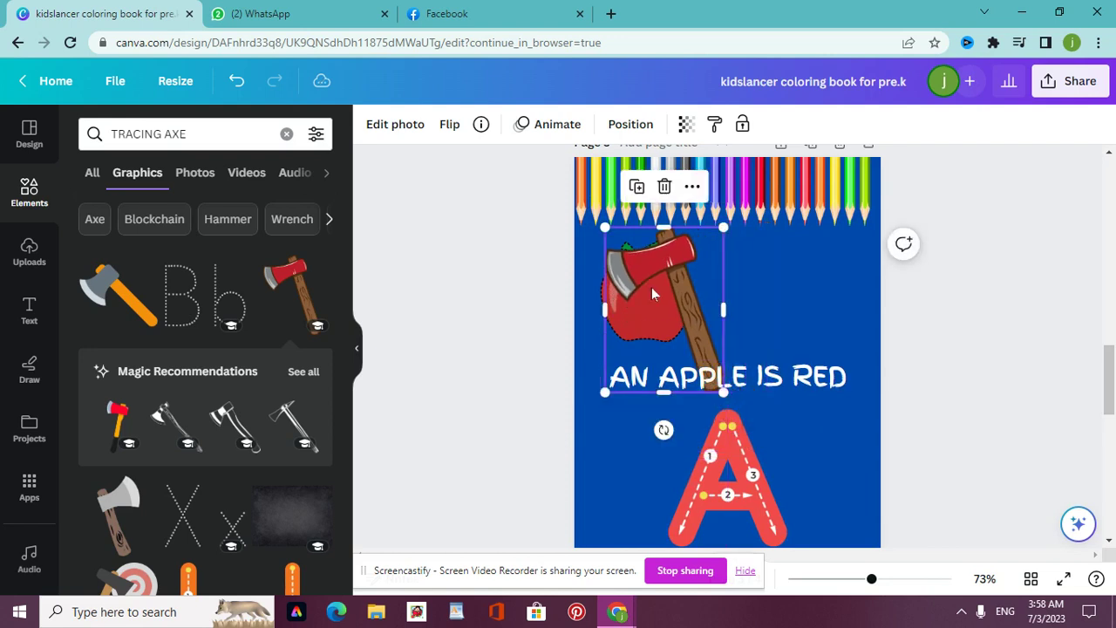
pyautogui.moveTo(652, 293); pyautogui.dragTo(741, 299)
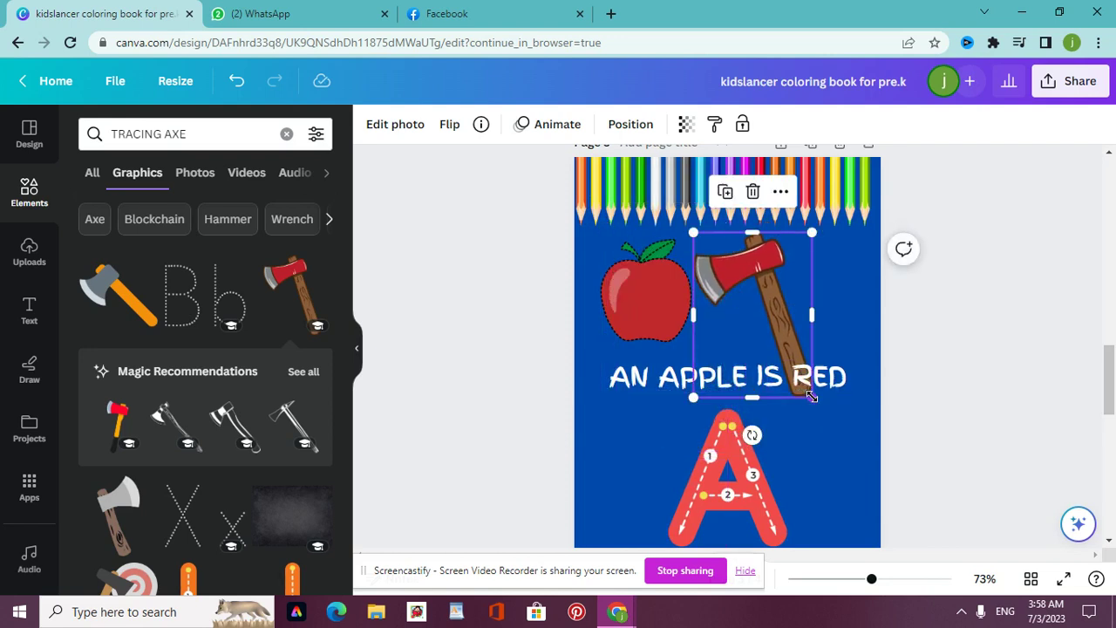
pyautogui.moveTo(811, 396); pyautogui.dragTo(765, 338)
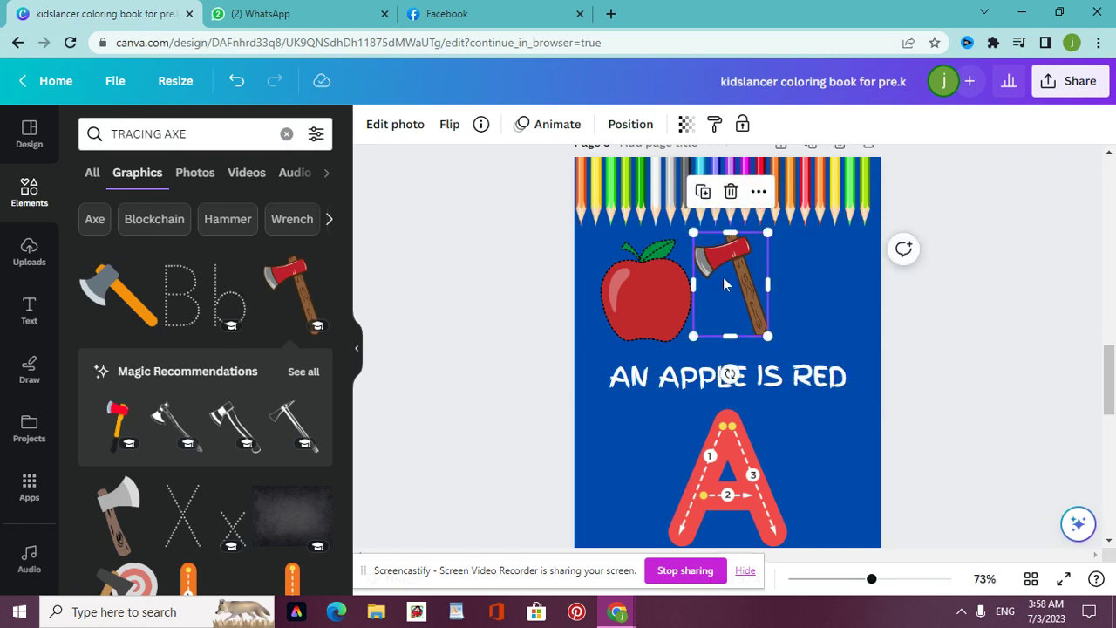
pyautogui.moveTo(722, 284); pyautogui.dragTo(791, 299)
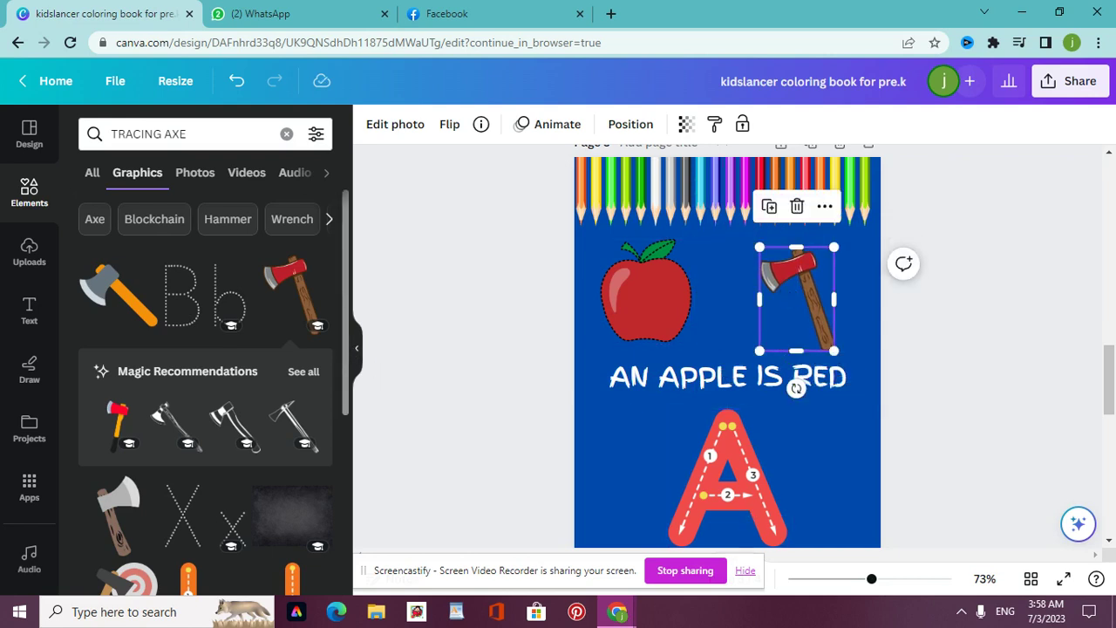
# Delete the red tracing letter A from page 3
pyautogui.moveTo(346, 383); pyautogui.dragTo(343, 591)
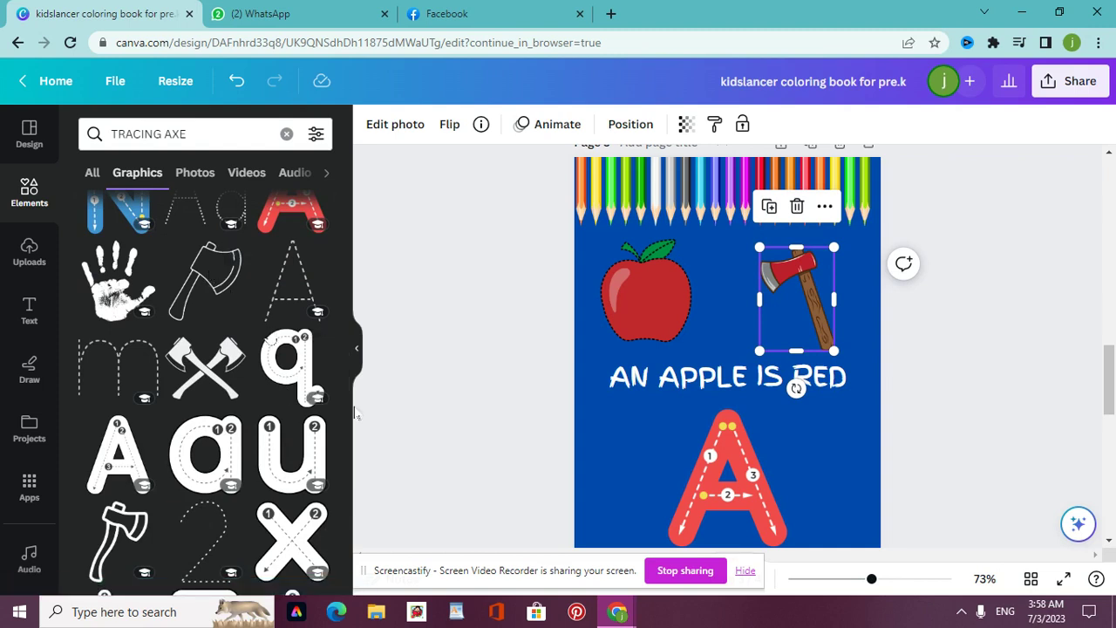
pyautogui.moveTo(347, 407); pyautogui.dragTo(346, 472)
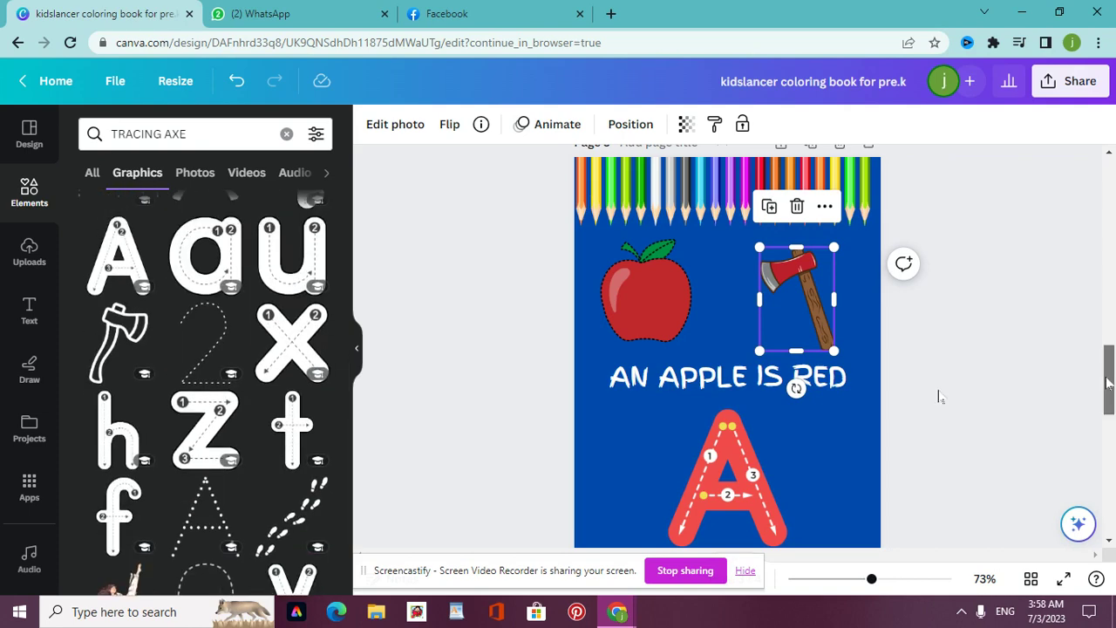
pyautogui.moveTo(1108, 384); pyautogui.dragTo(1108, 392)
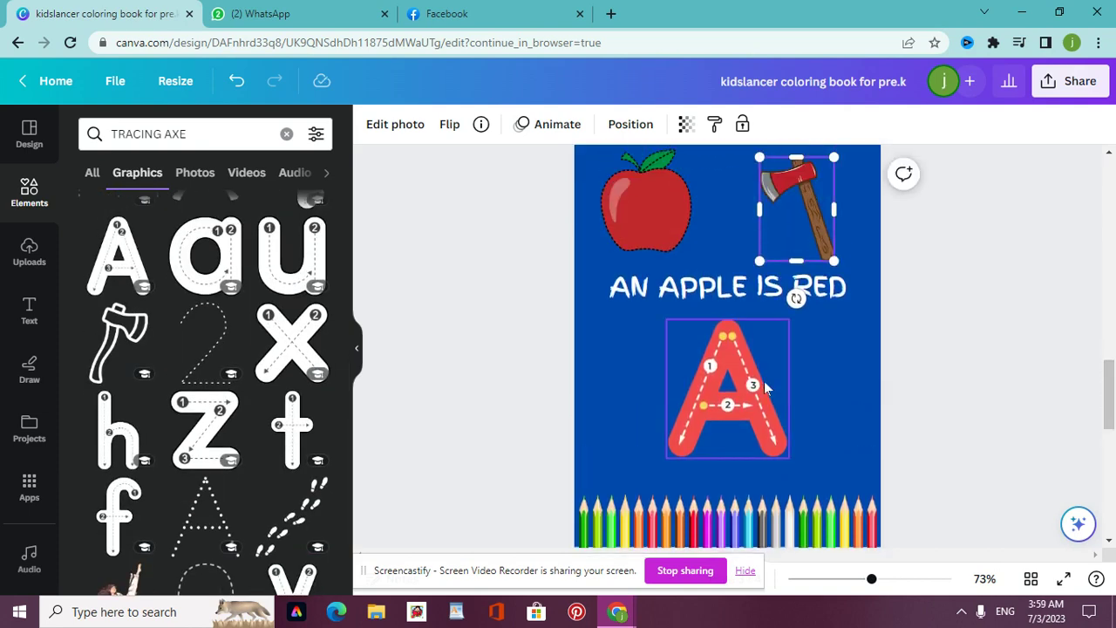
pyautogui.moveTo(766, 388); pyautogui.dragTo(699, 398)
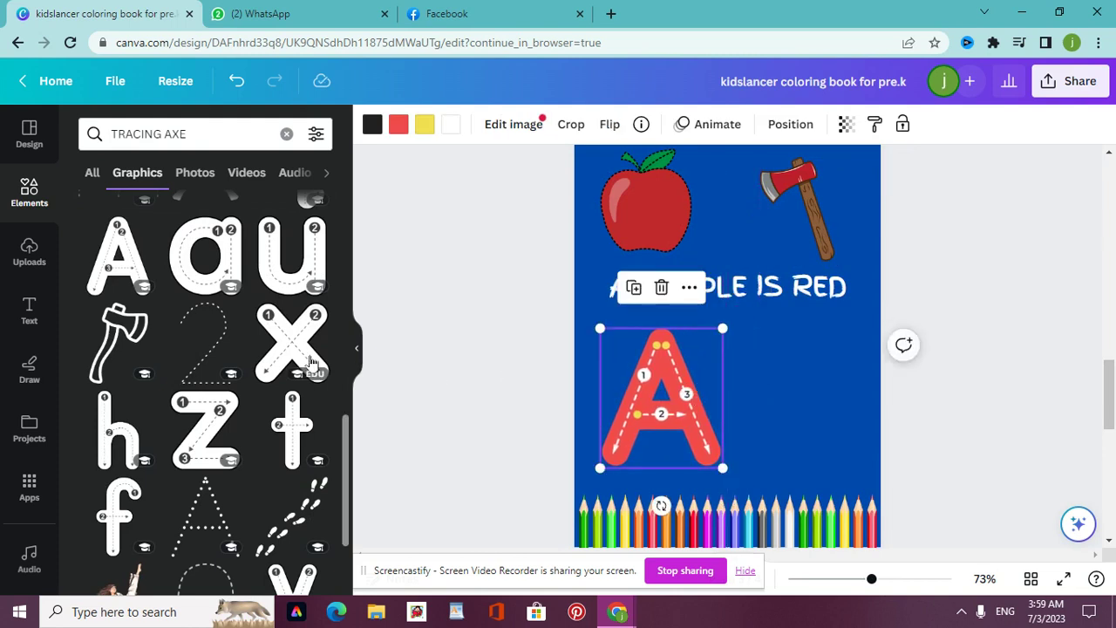
pyautogui.click(663, 288)
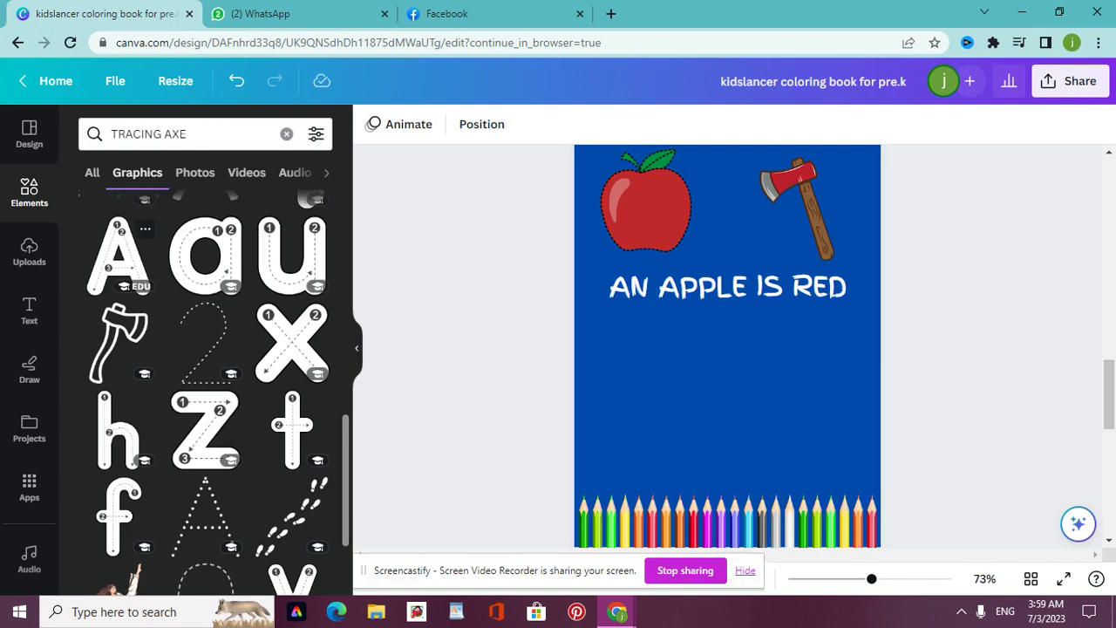
# Insert the white uppercase A and lowercase a tracing letters and place them side by side below the apple caption
pyautogui.click(119, 255)
pyautogui.moveTo(756, 327); pyautogui.dragTo(670, 417)
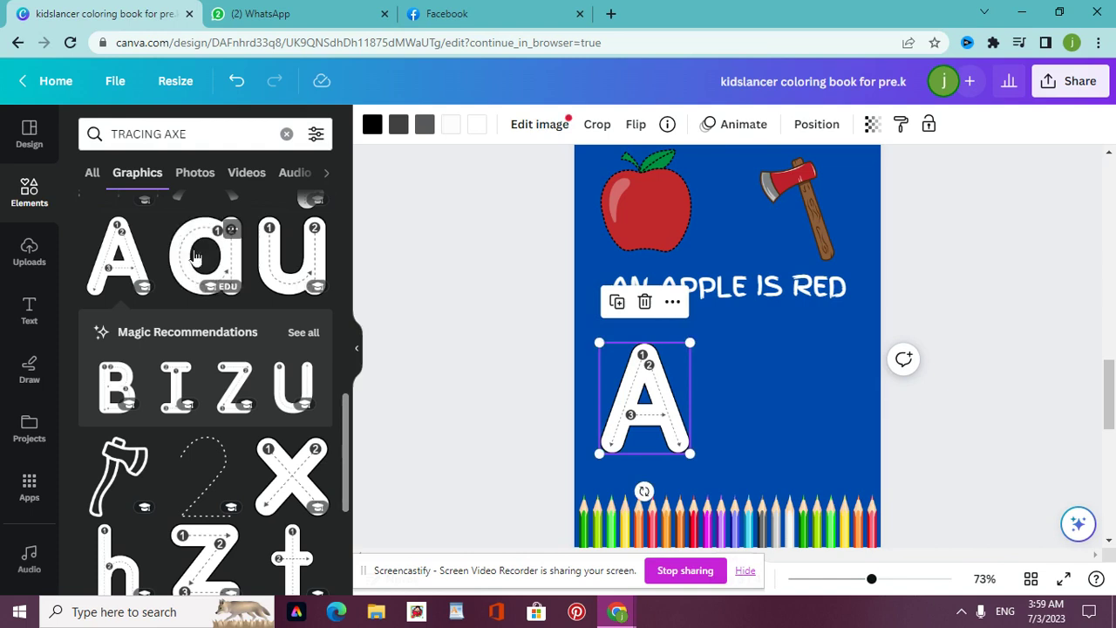
pyautogui.click(210, 288)
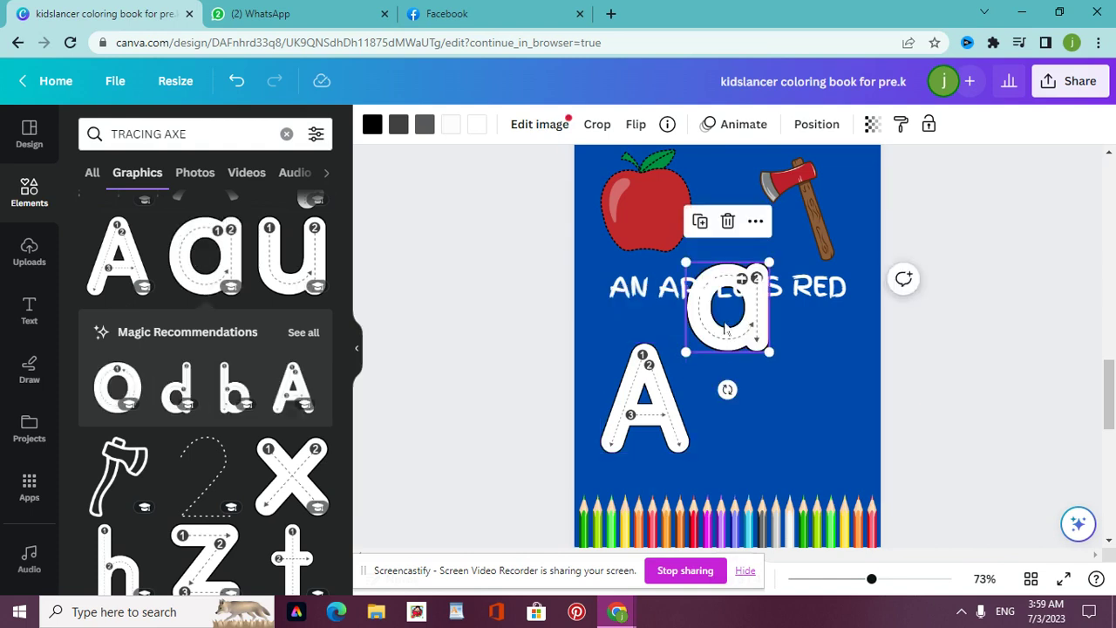
pyautogui.moveTo(725, 332)
pyautogui.mouseDown()
pyautogui.moveTo(788, 416)
pyautogui.moveTo(811, 413)
pyautogui.moveTo(784, 400)
pyautogui.moveTo(789, 422)
pyautogui.mouseUp()
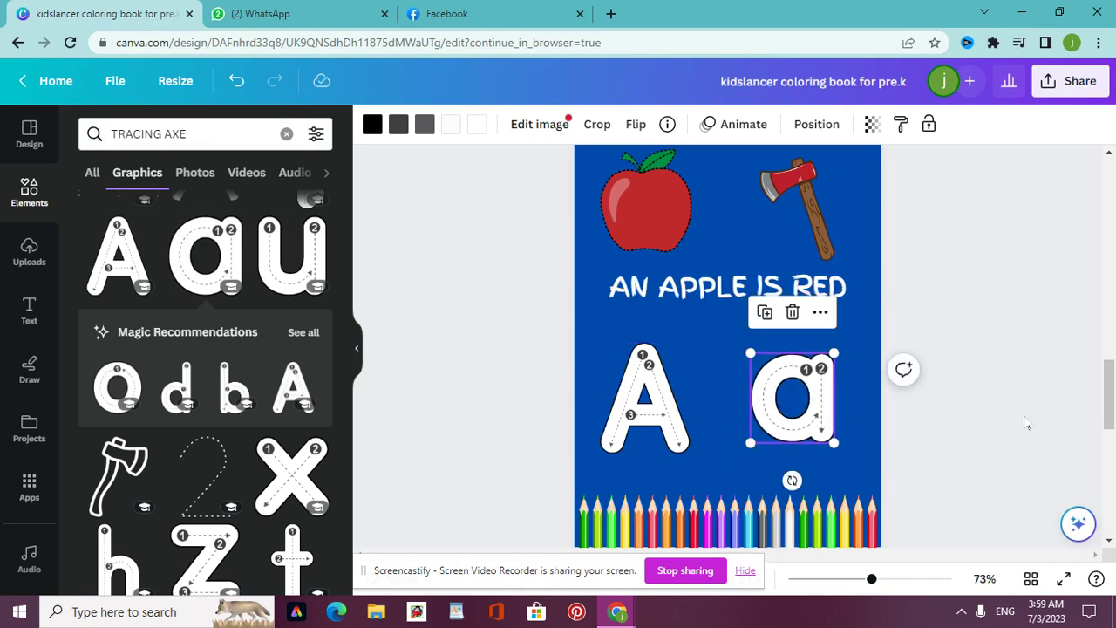
# Change the background colour of page 4 to white
pyautogui.click(1112, 406)
pyautogui.moveTo(1112, 405); pyautogui.dragTo(1112, 475)
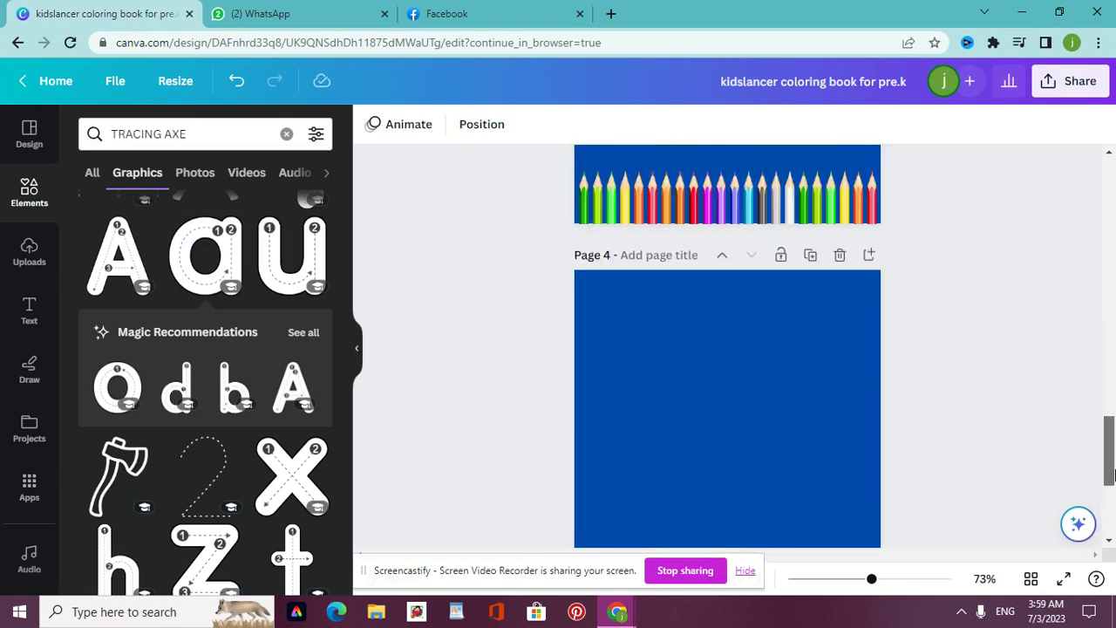
pyautogui.click(860, 393)
pyautogui.click(374, 125)
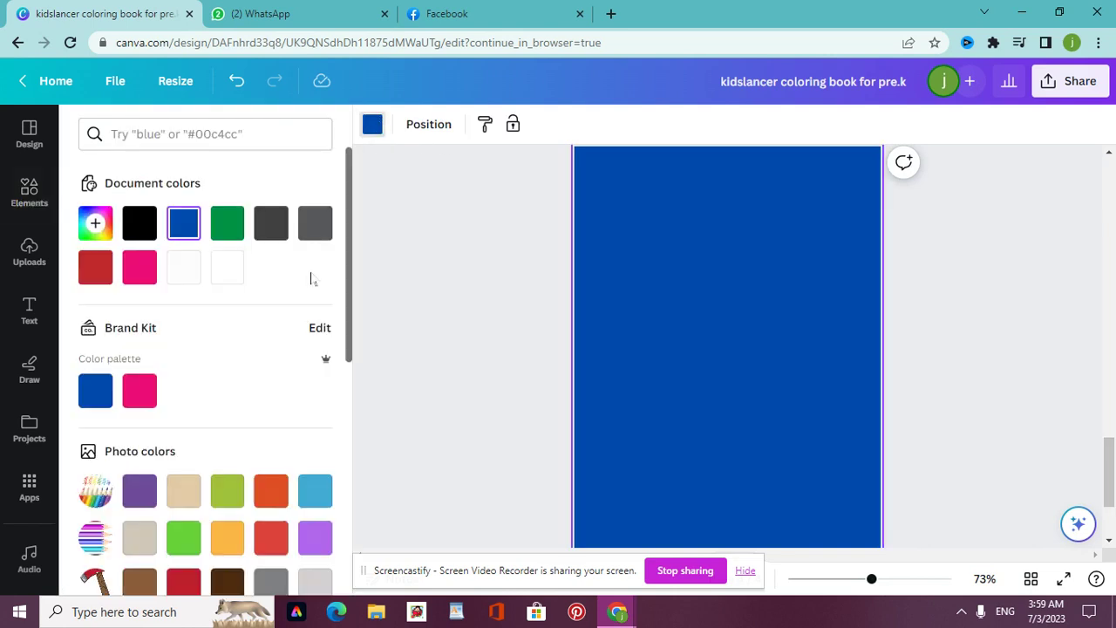
pyautogui.click(227, 270)
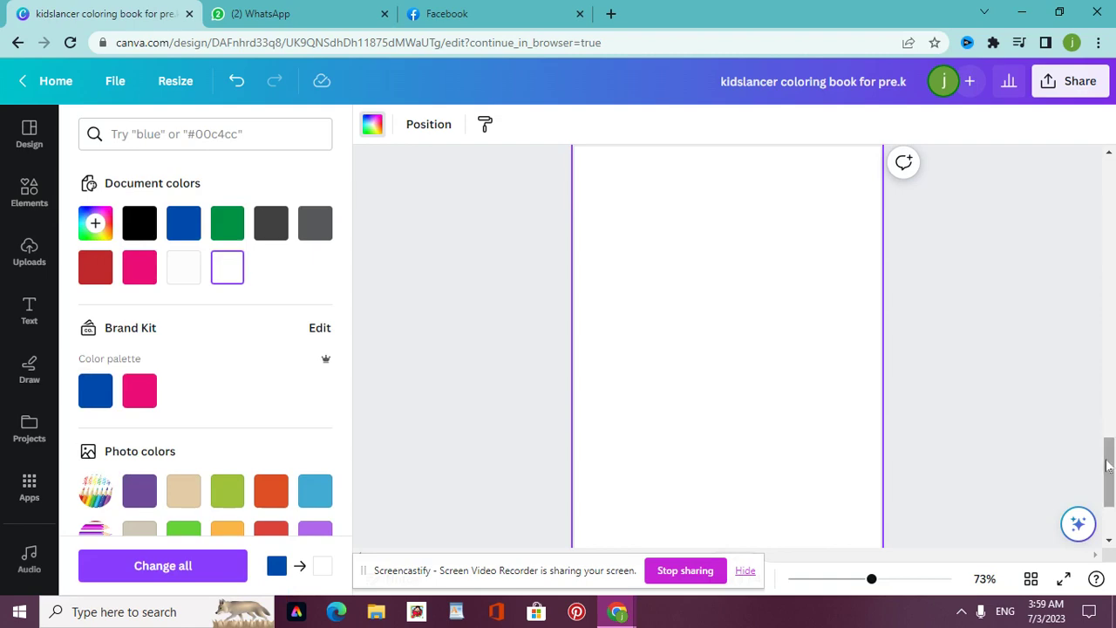
# Search the elements for "TRACING B"
pyautogui.moveTo(1108, 462); pyautogui.dragTo(1102, 429)
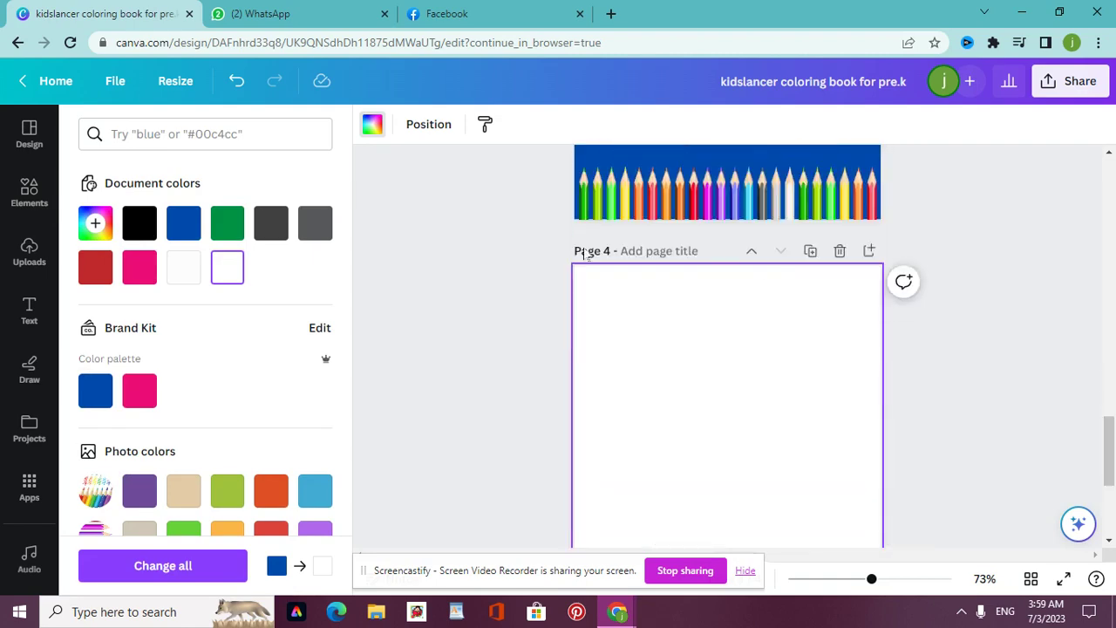
pyautogui.click(26, 209)
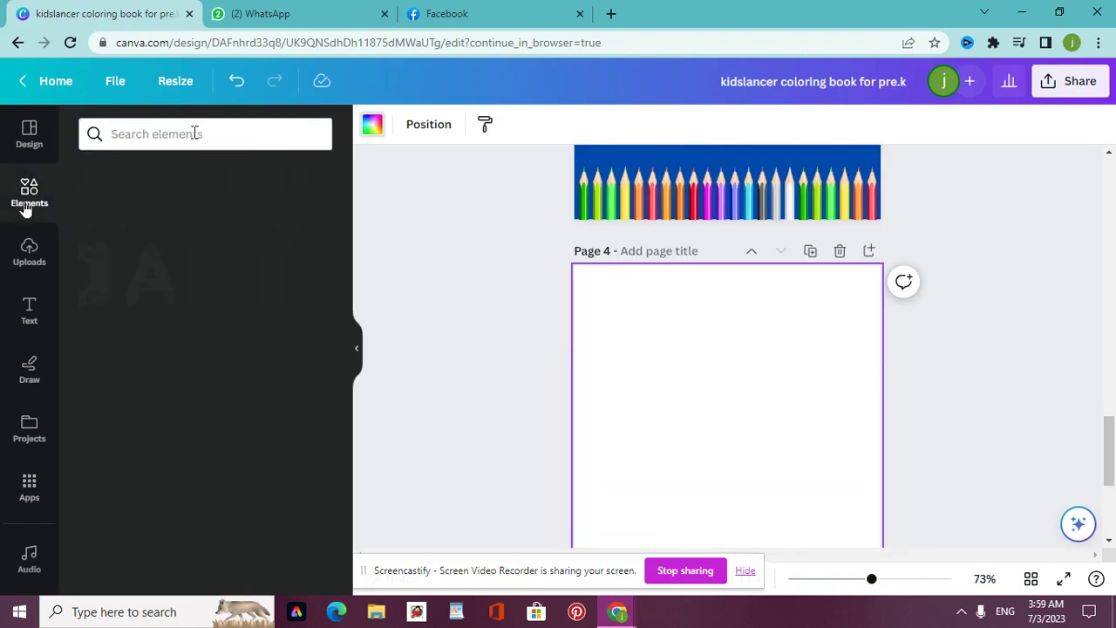
pyautogui.click(203, 132)
pyautogui.write('TR')
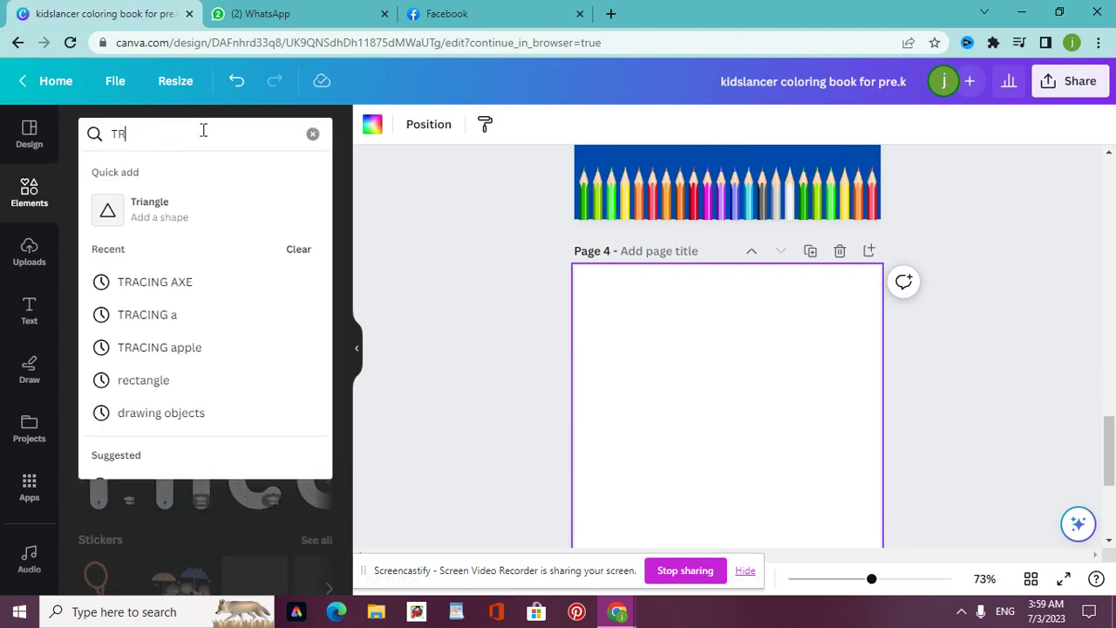
pyautogui.write('ACING B')
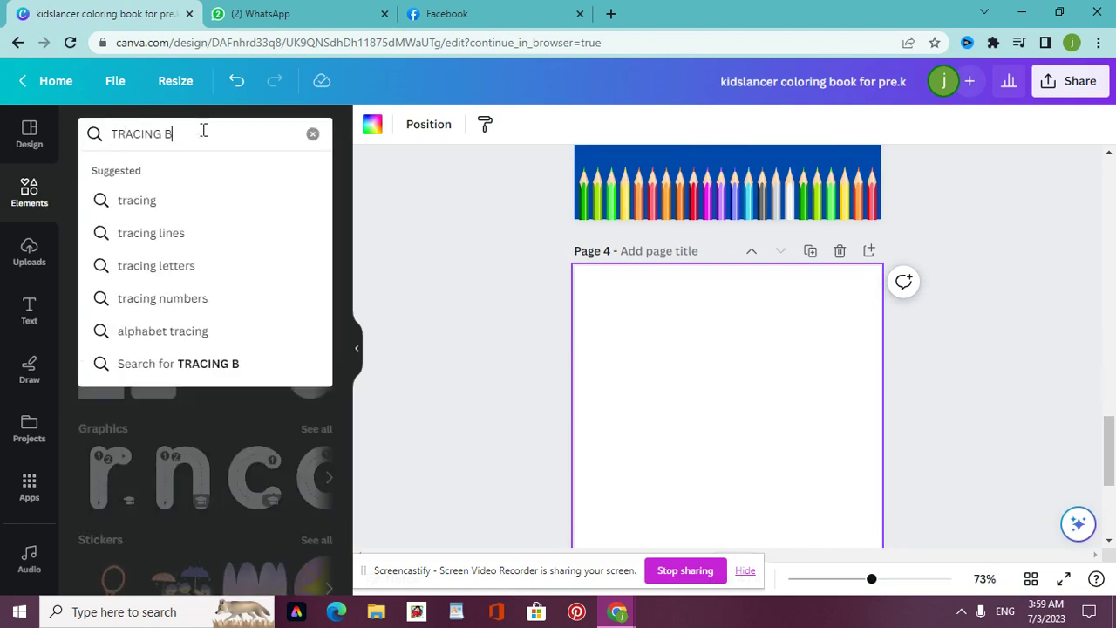
pyautogui.press('Return')
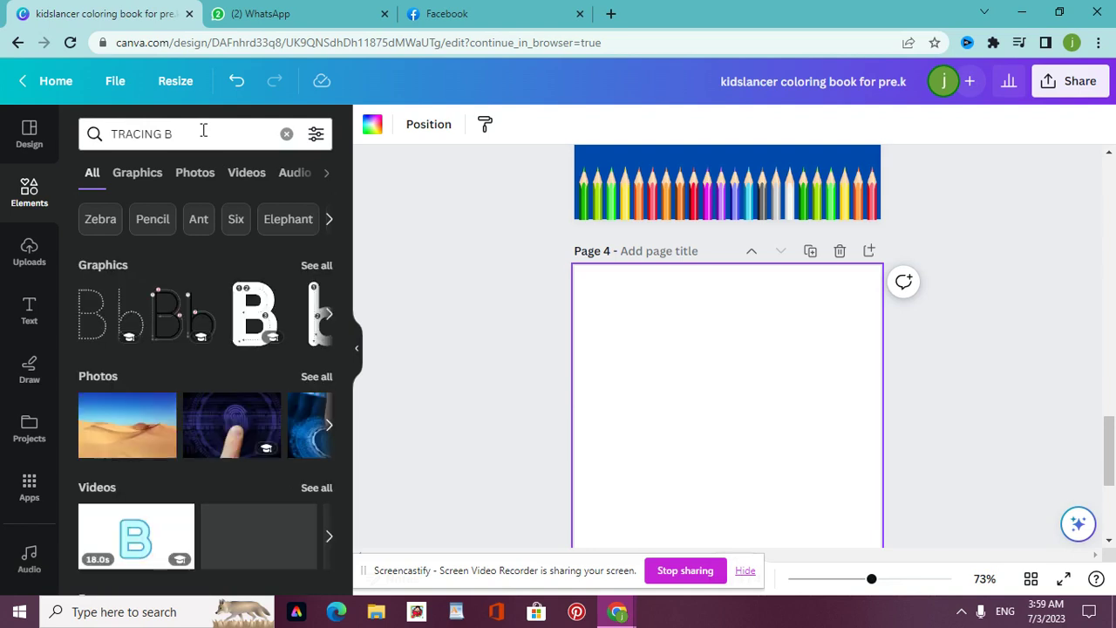
# Insert the white outlined uppercase B tracing letter on page 4, scale it down and place it near the page's upper left corner
pyautogui.click(269, 316)
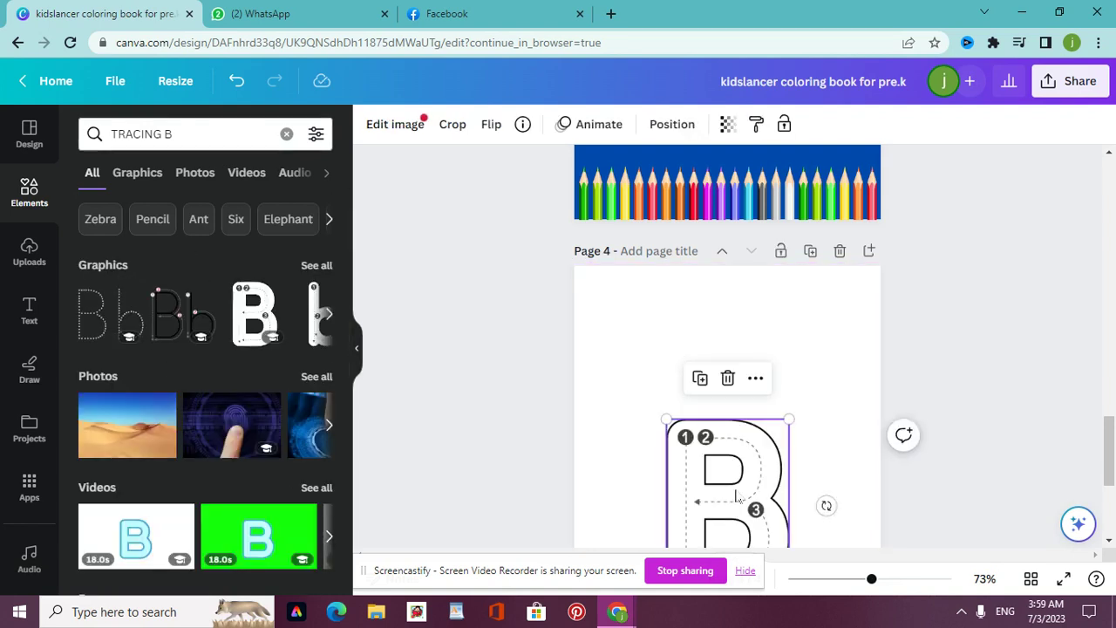
pyautogui.moveTo(738, 480); pyautogui.dragTo(725, 399)
pyautogui.moveTo(777, 511); pyautogui.dragTo(713, 445)
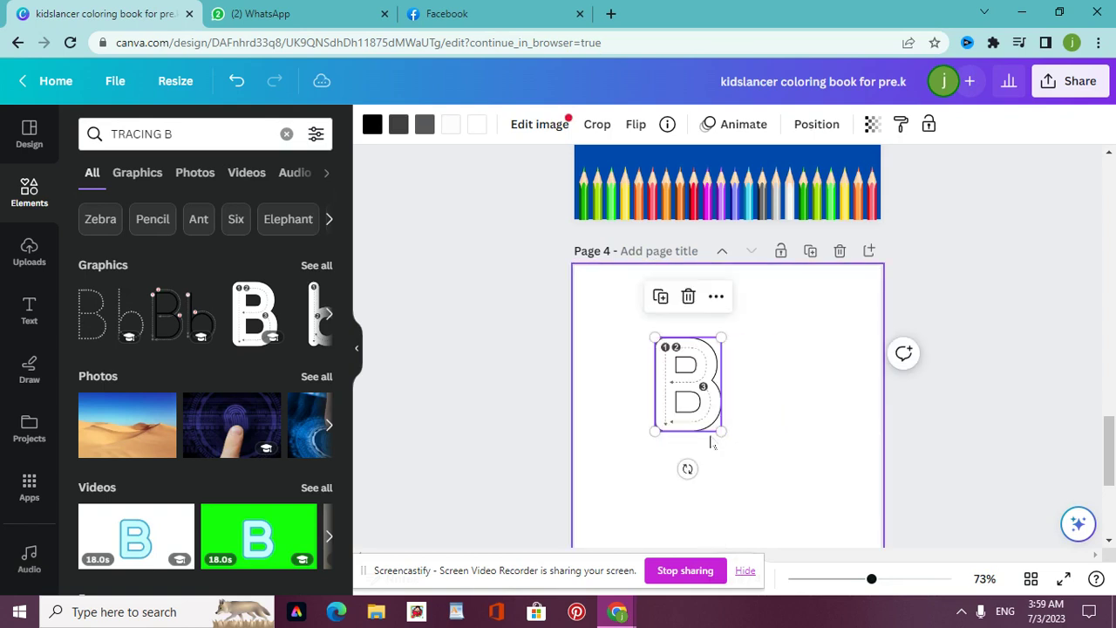
pyautogui.moveTo(701, 407)
pyautogui.mouseDown()
pyautogui.moveTo(666, 374)
pyautogui.moveTo(696, 411)
pyautogui.mouseUp()
pyautogui.click(738, 429)
pyautogui.moveTo(553, 376); pyautogui.dragTo(357, 297)
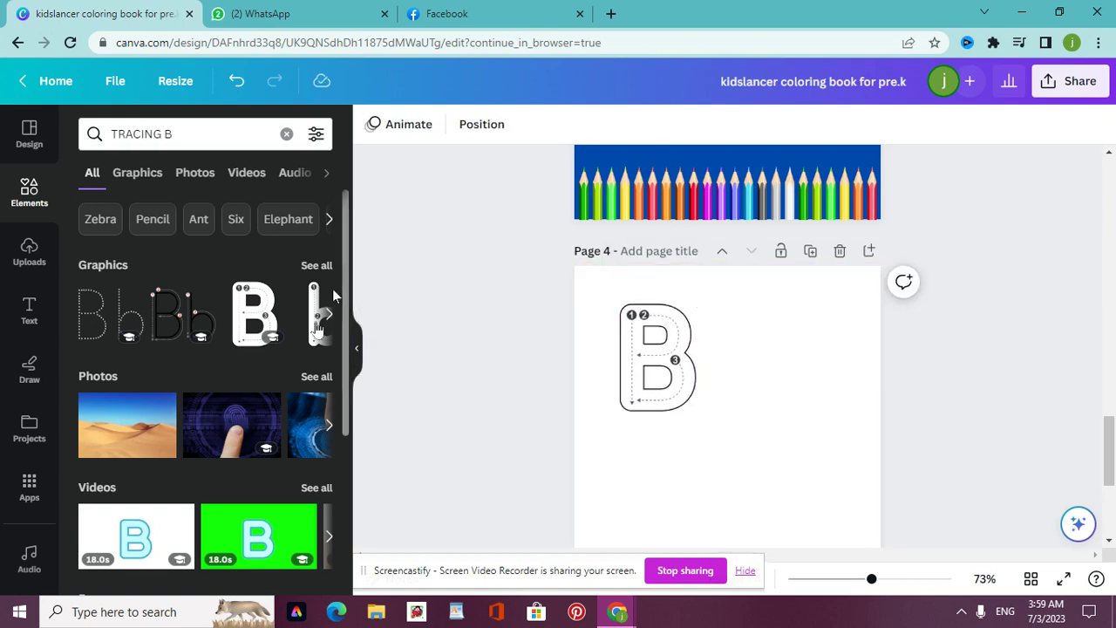
# Insert the white outlined lowercase b tracing letter on page 4, scale it down and place it near the page's lower right corner
pyautogui.click(331, 309)
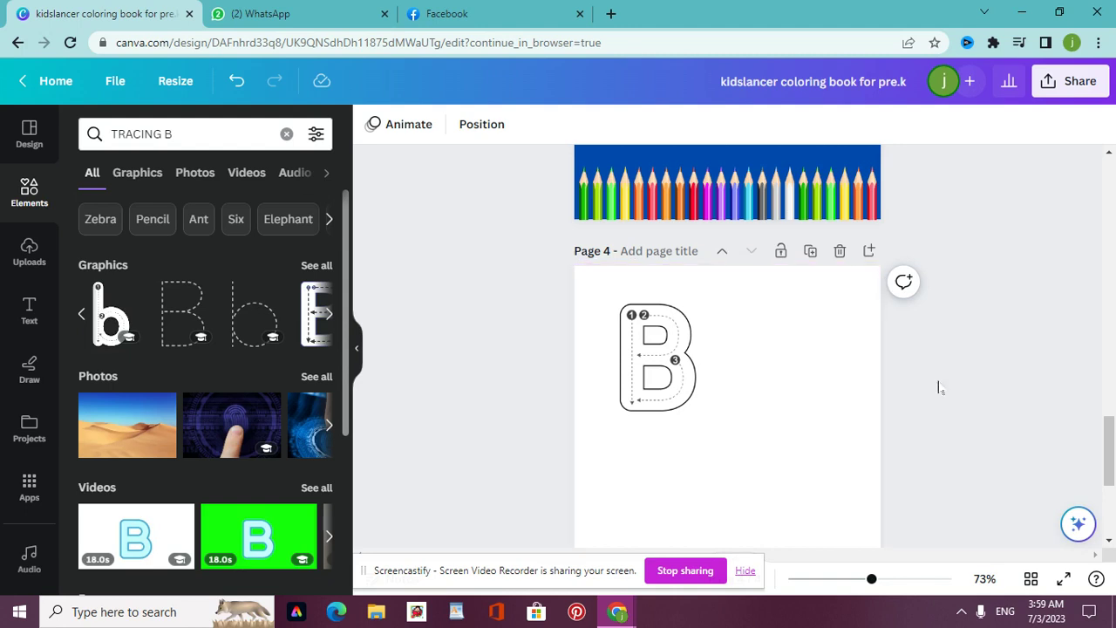
pyautogui.moveTo(1109, 454)
pyautogui.mouseDown()
pyautogui.moveTo(1109, 468)
pyautogui.moveTo(1109, 438)
pyautogui.moveTo(1110, 467)
pyautogui.mouseUp()
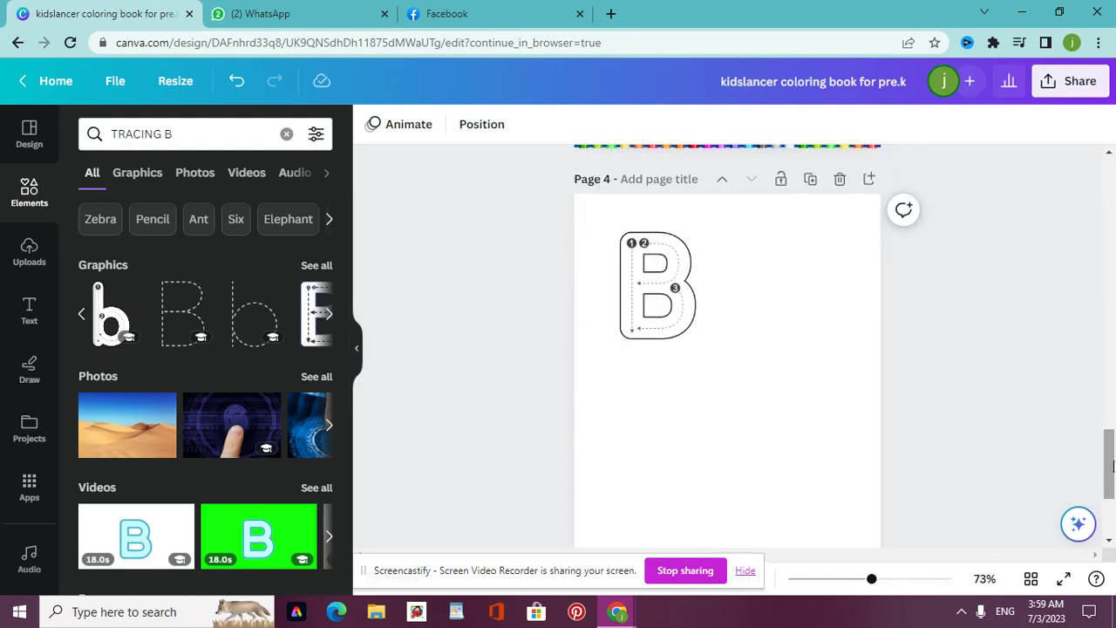
pyautogui.click(122, 314)
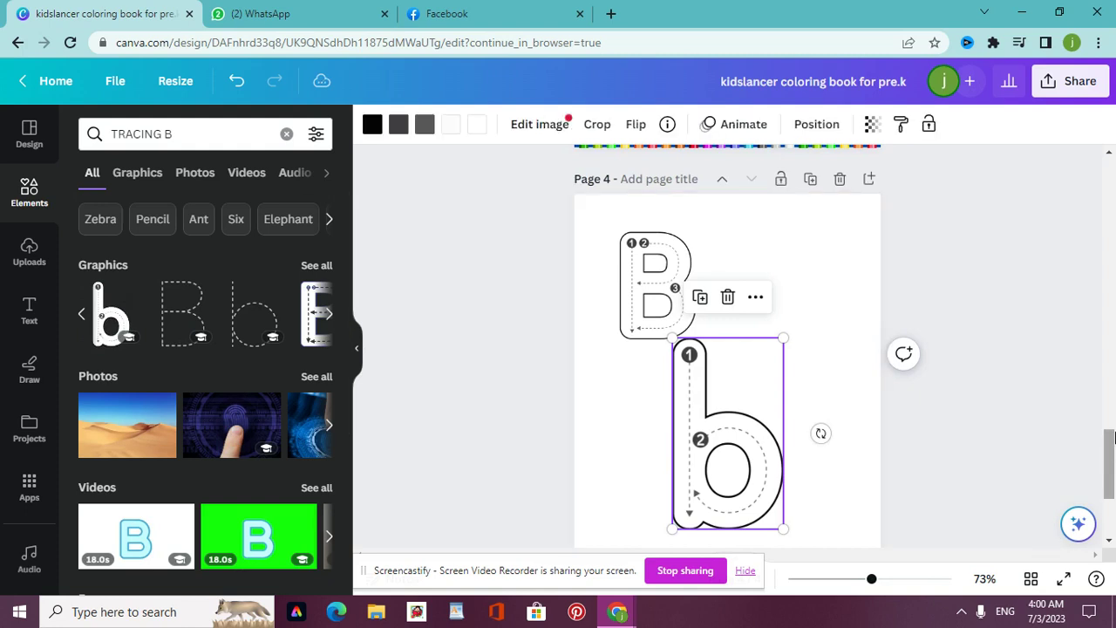
pyautogui.scroll(-2, 1110, 453)
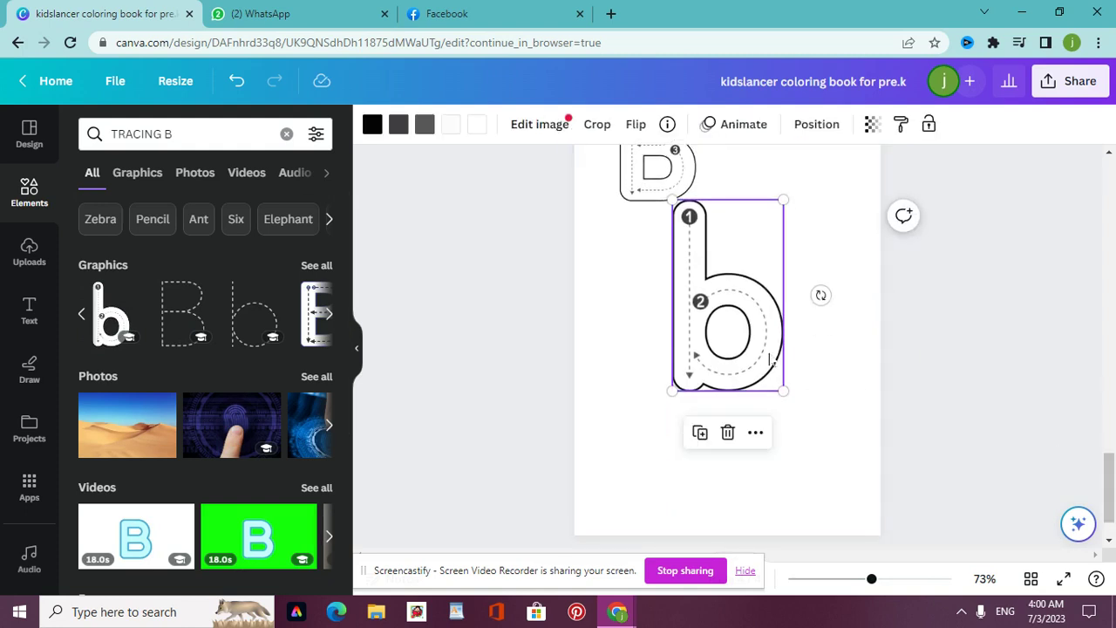
pyautogui.moveTo(780, 387); pyautogui.dragTo(768, 367)
pyautogui.moveTo(721, 320); pyautogui.dragTo(781, 415)
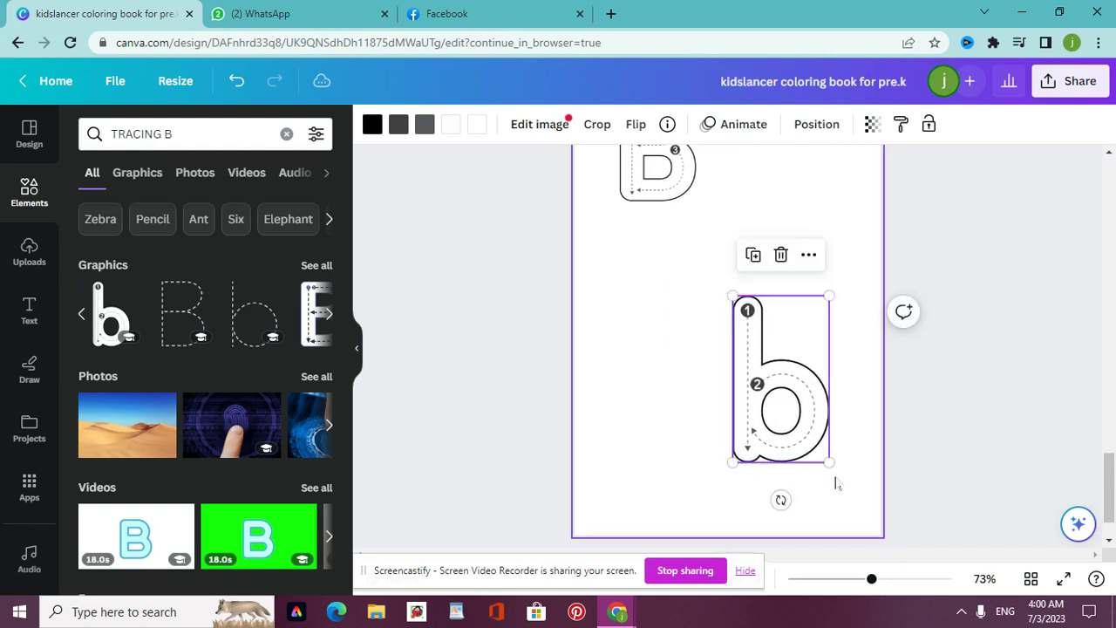
pyautogui.moveTo(827, 462); pyautogui.dragTo(807, 433)
pyautogui.moveTo(779, 390); pyautogui.dragTo(811, 422)
# Search the elements for "TRACING BOOK" and look through all the graphics results
pyautogui.click(223, 135)
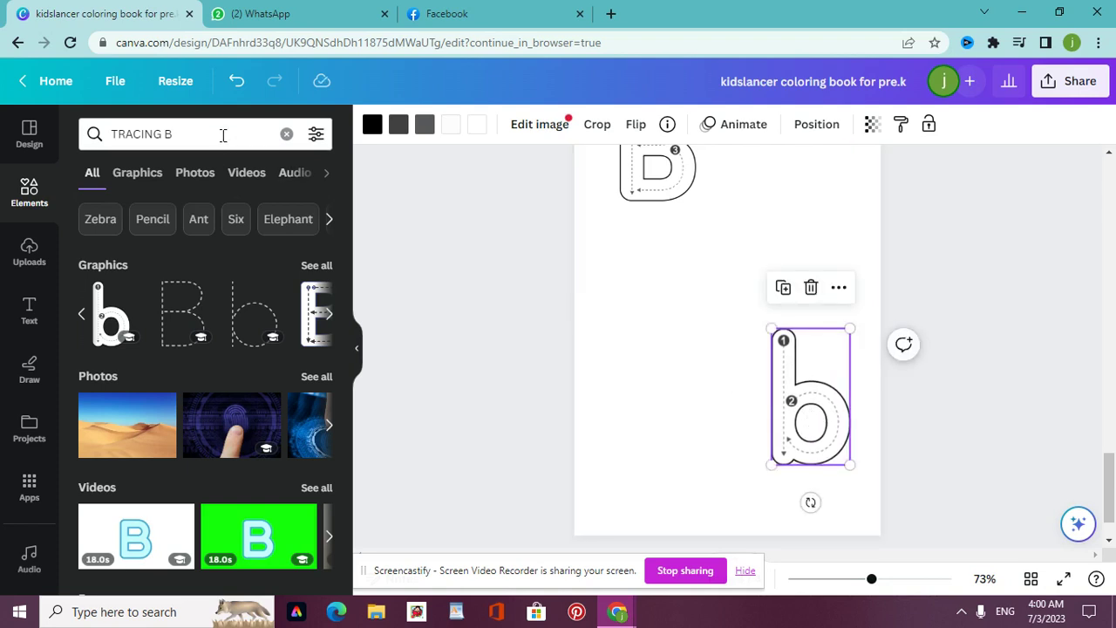
pyautogui.write('OOK')
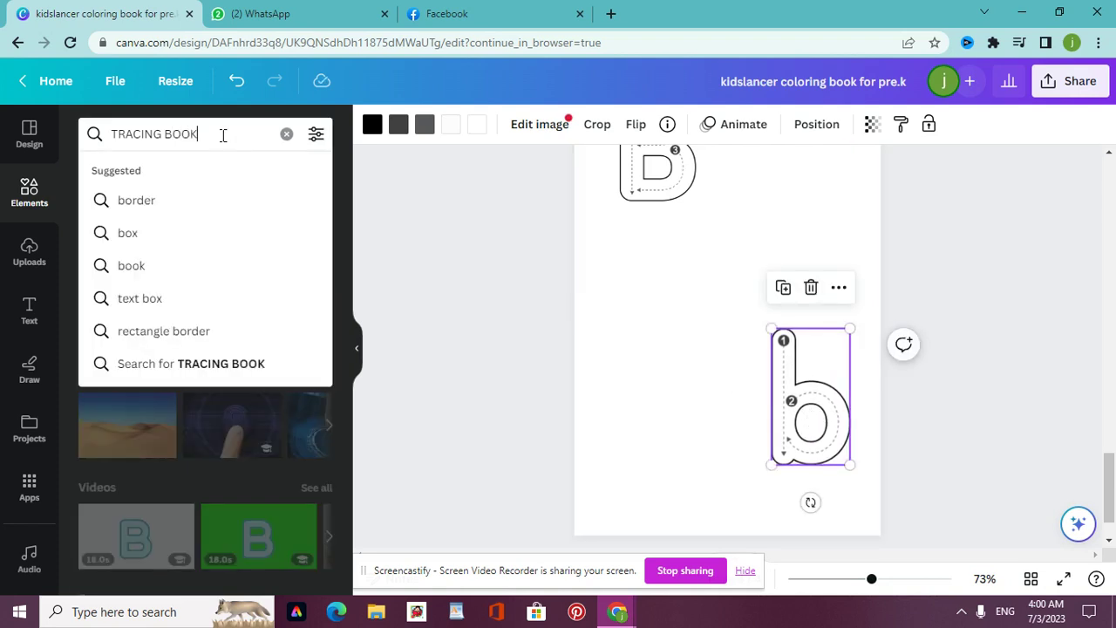
pyautogui.press('Return')
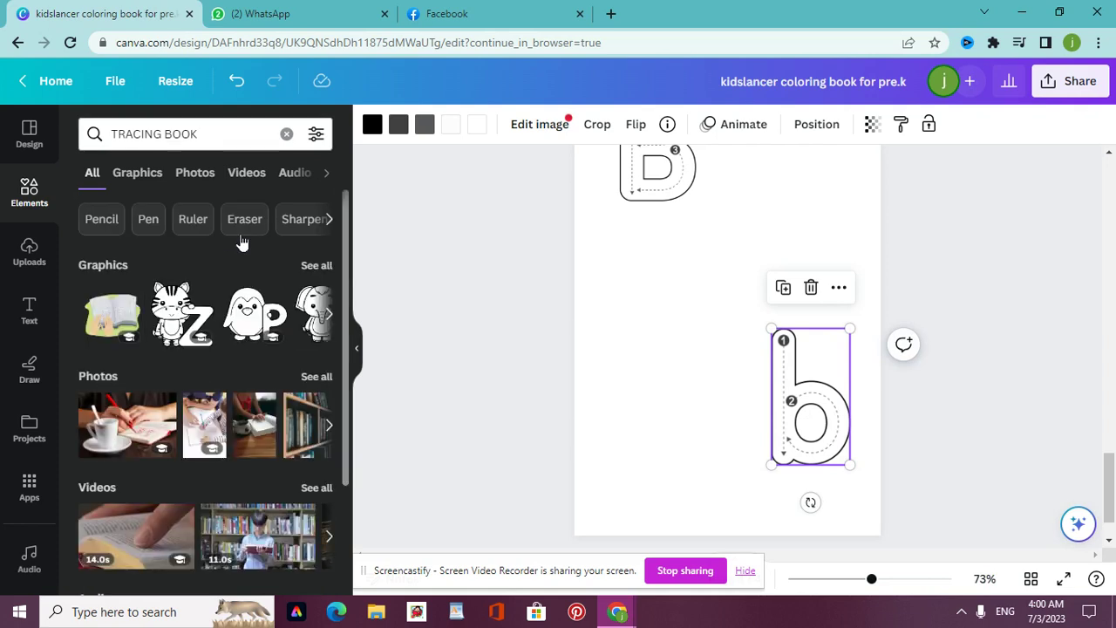
pyautogui.scroll(-1, 321, 270)
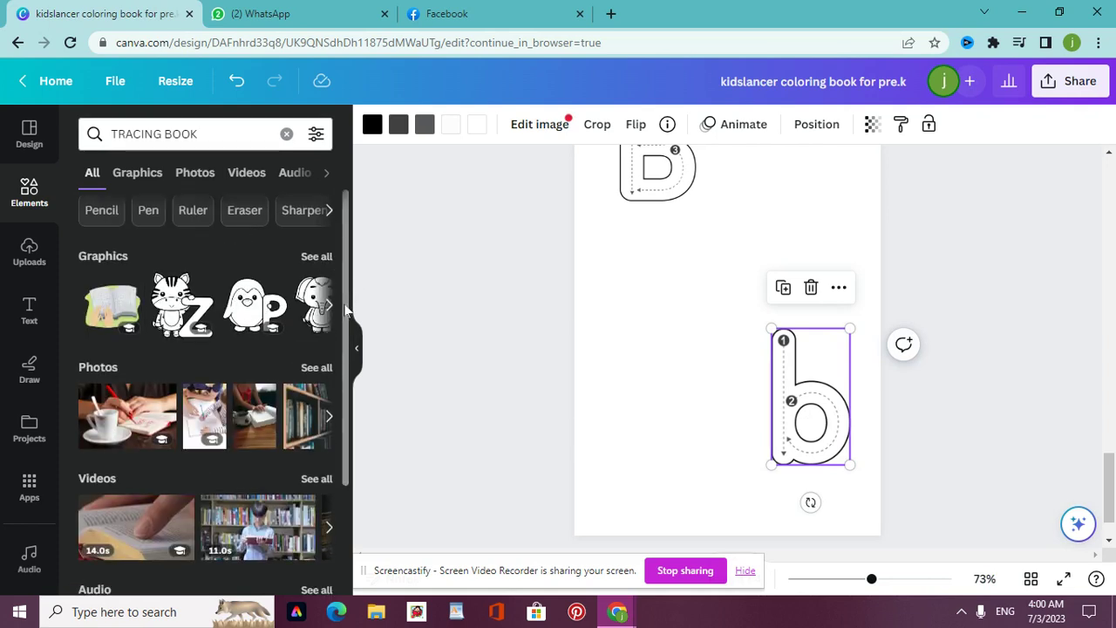
pyautogui.click(316, 249)
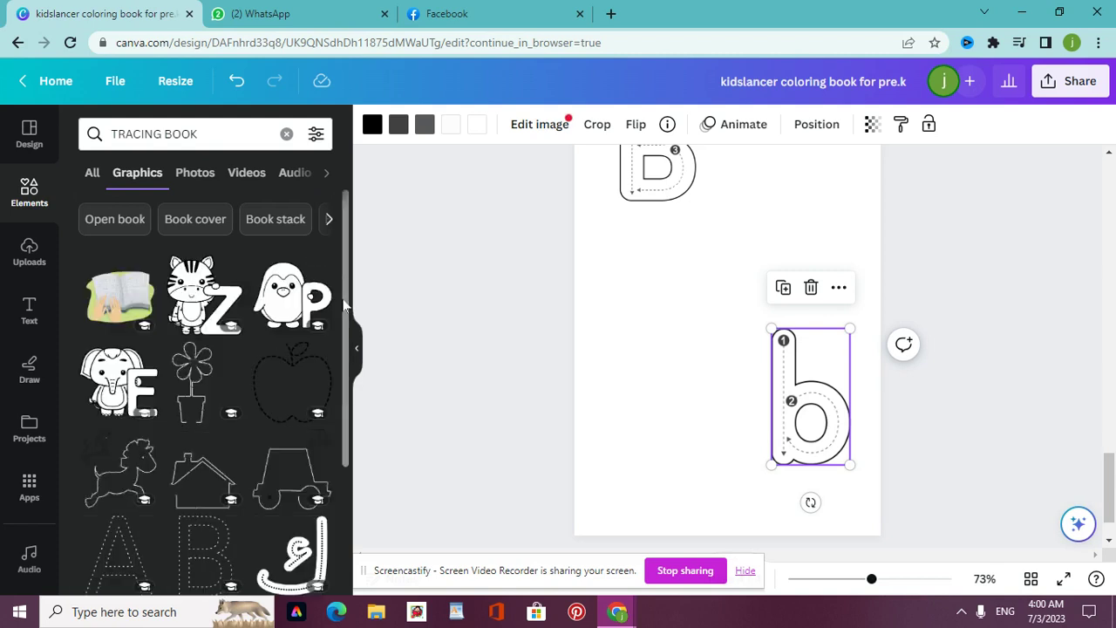
pyautogui.scroll(-2, 345, 383)
pyautogui.moveTo(344, 403); pyautogui.dragTo(340, 331)
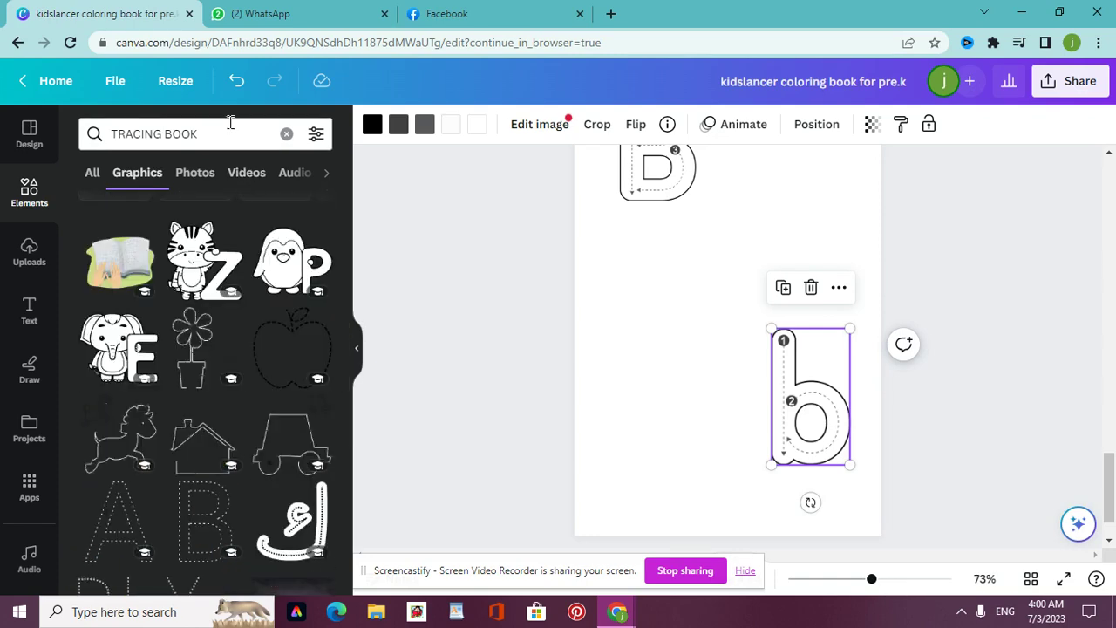
# Change the elements search to "TRACING BALL"
pyautogui.click(230, 127)
pyautogui.press('BackSpace')
pyautogui.press('BackSpace')
pyautogui.press('BackSpace')
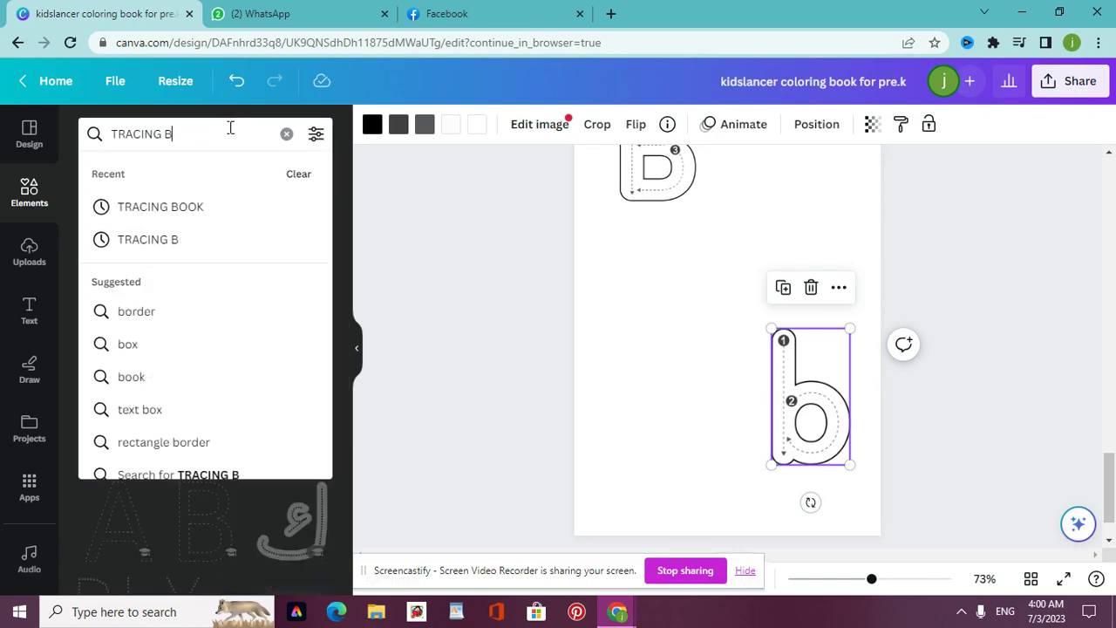
pyautogui.write('ALL')
pyautogui.press('Return')
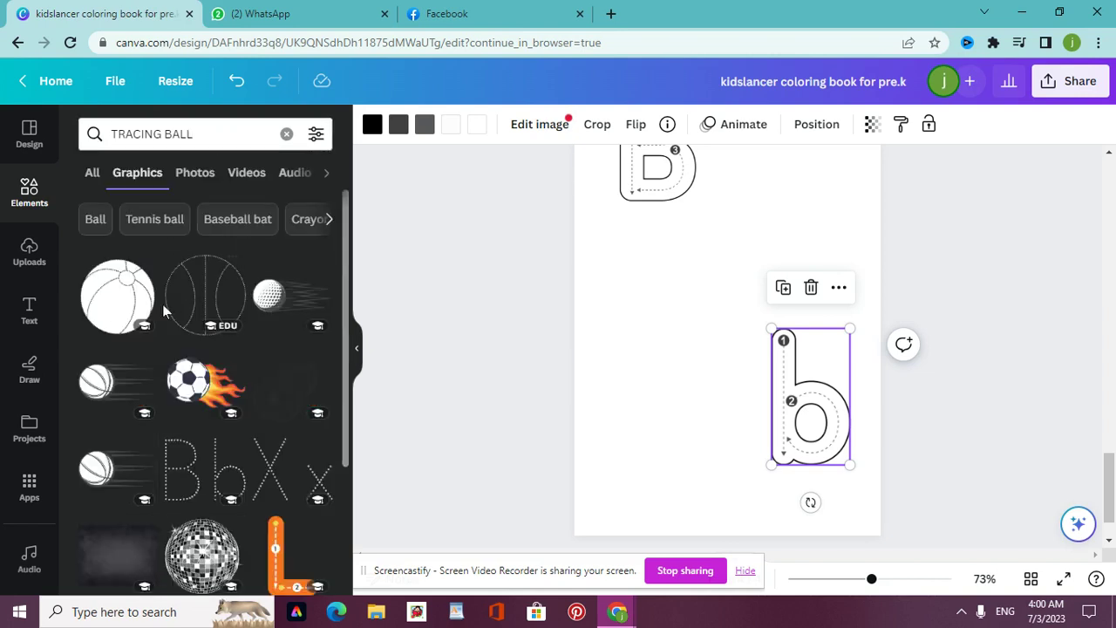
# Insert the dotted-outline ball graphic on page 4 and place it between the uppercase B and the lowercase b
pyautogui.scroll(-3, 340, 436)
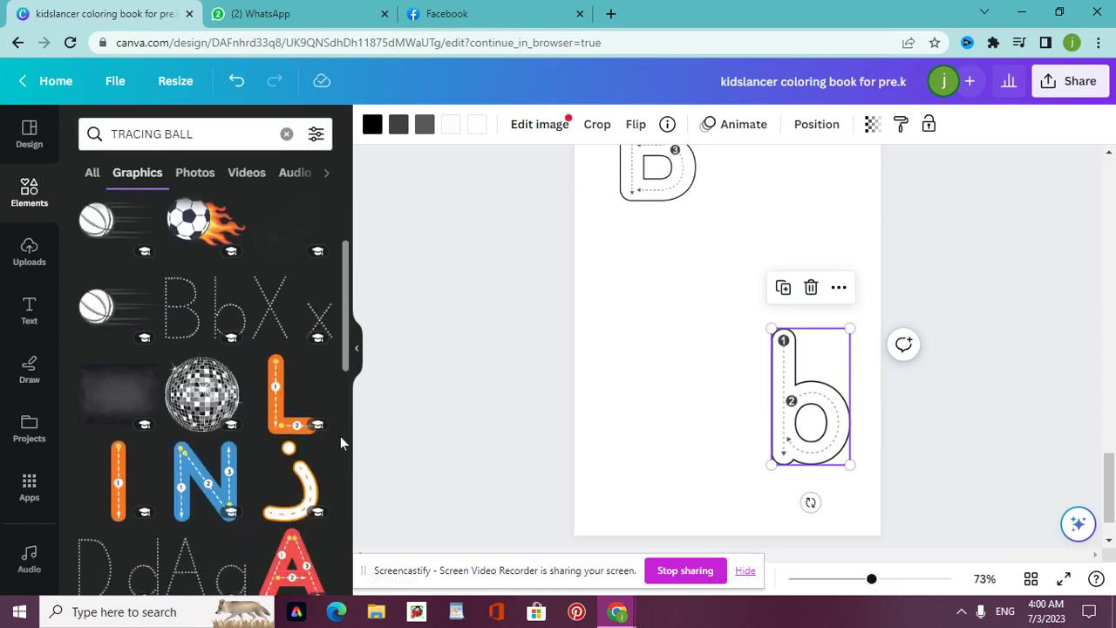
pyautogui.scroll(3, 341, 412)
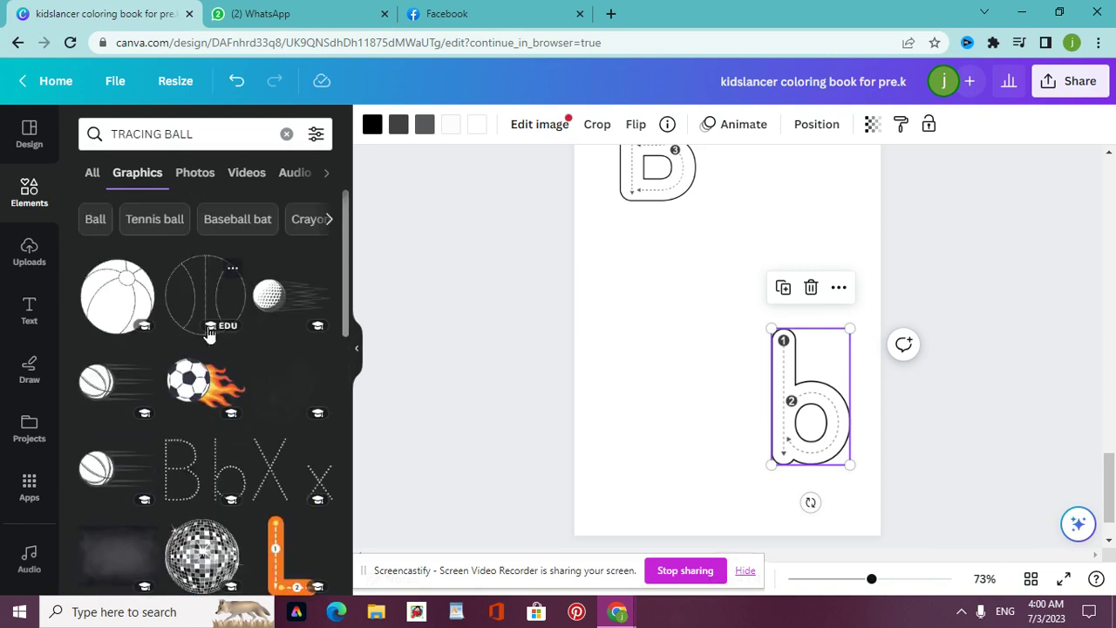
pyautogui.click(205, 295)
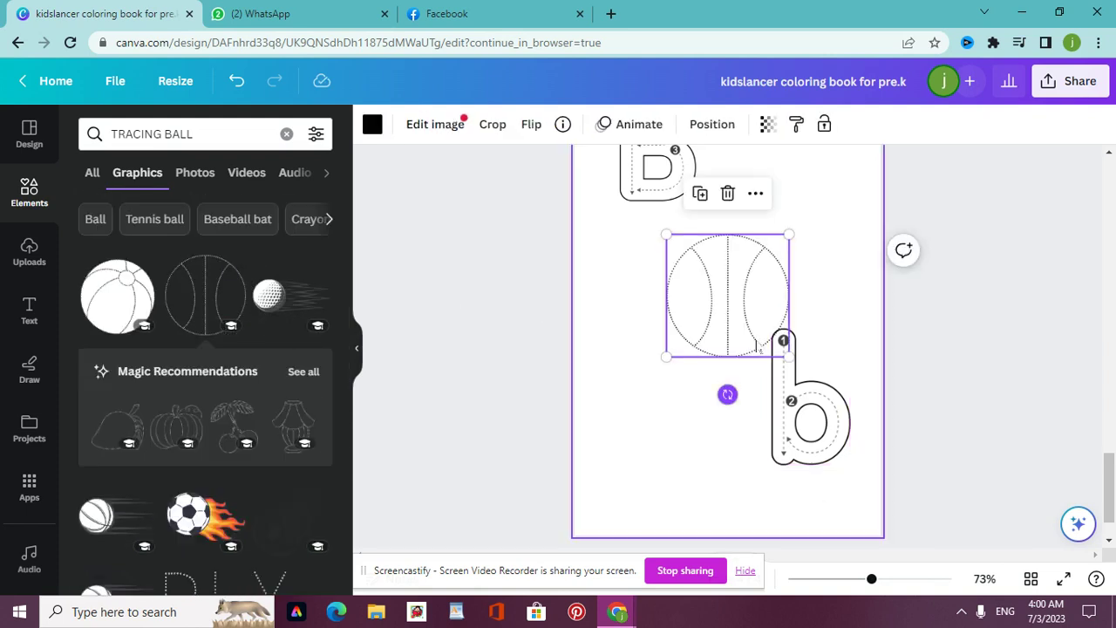
pyautogui.click(722, 452)
pyautogui.moveTo(738, 317); pyautogui.dragTo(727, 289)
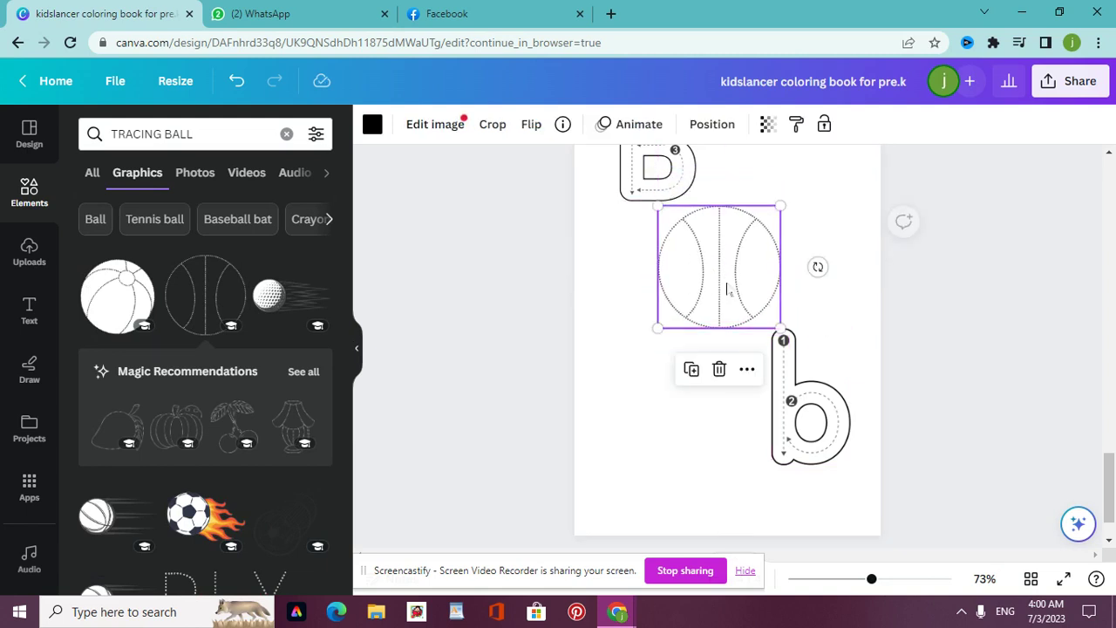
pyautogui.click(738, 498)
# Go back to page 3 to examine its pencil border, apple and axe pictures, and caption
pyautogui.moveTo(1104, 504); pyautogui.dragTo(1089, 301)
pyautogui.scroll(-10, 1089, 302)
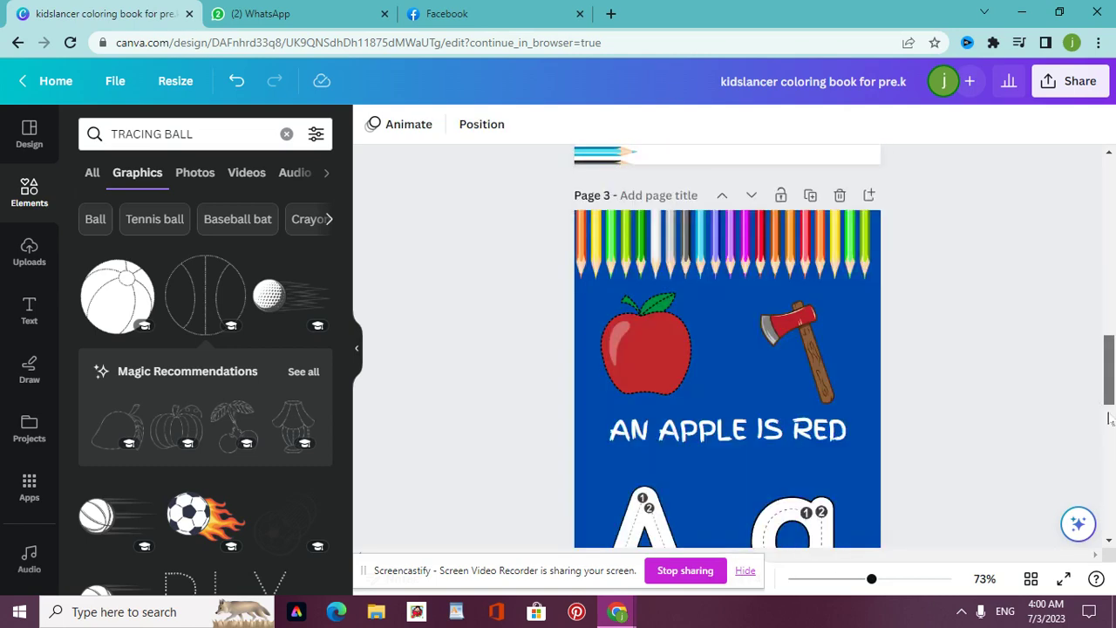